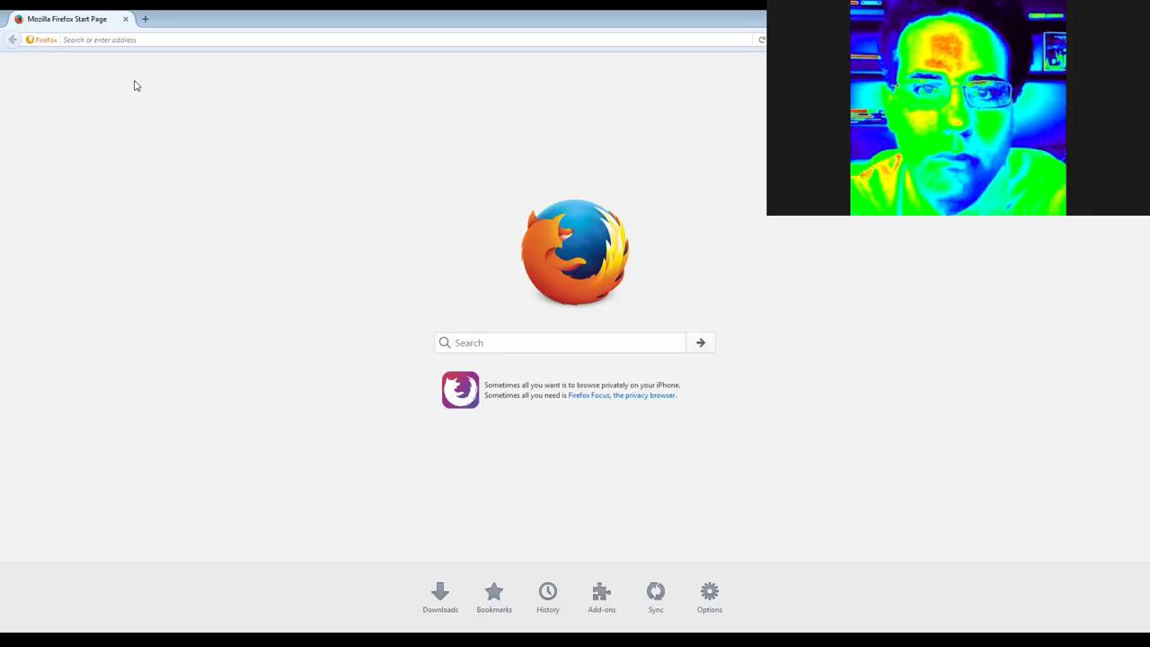
Open the tiddlywiki.com website.
left_click(165, 39)
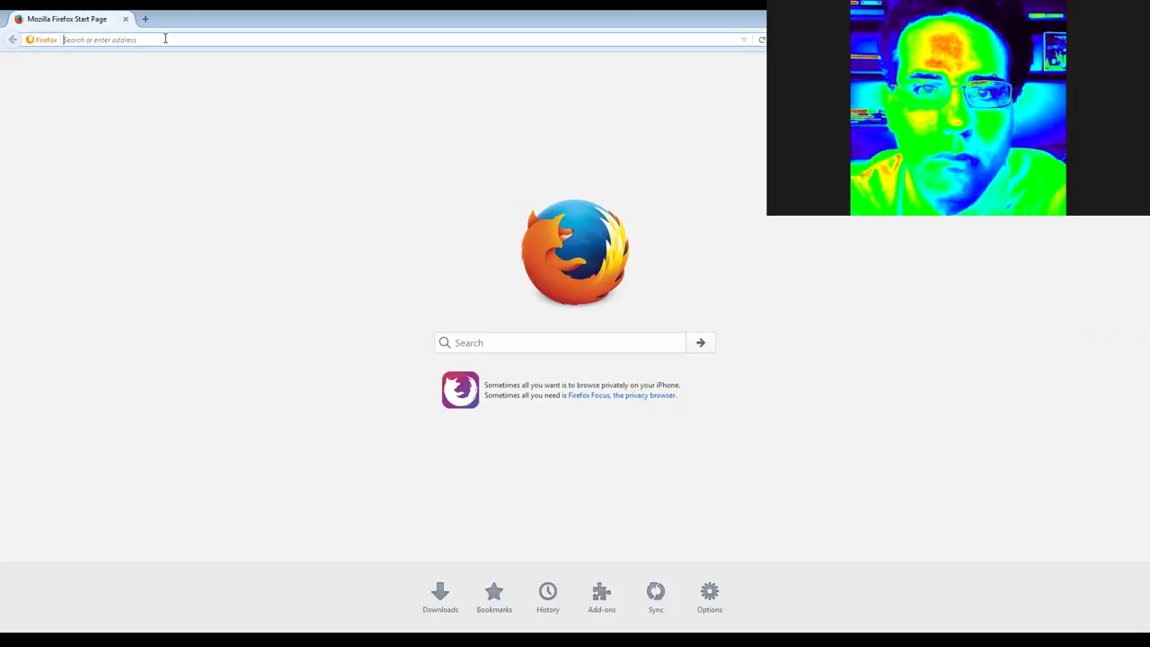
type("tid")
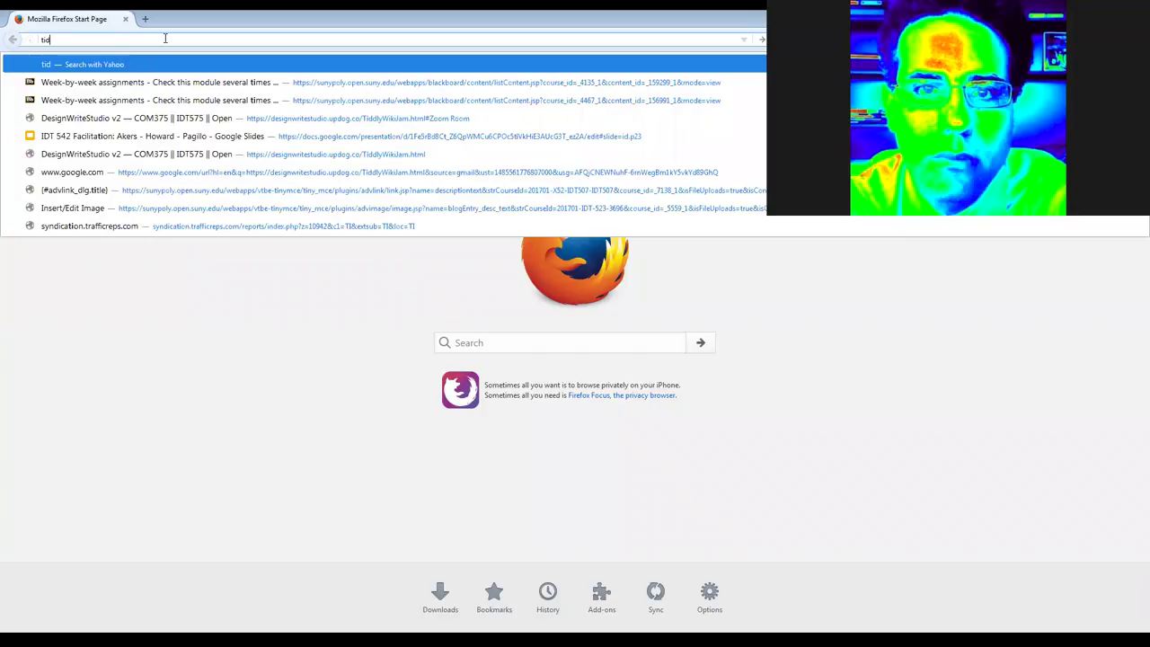
type("dlywiki.c")
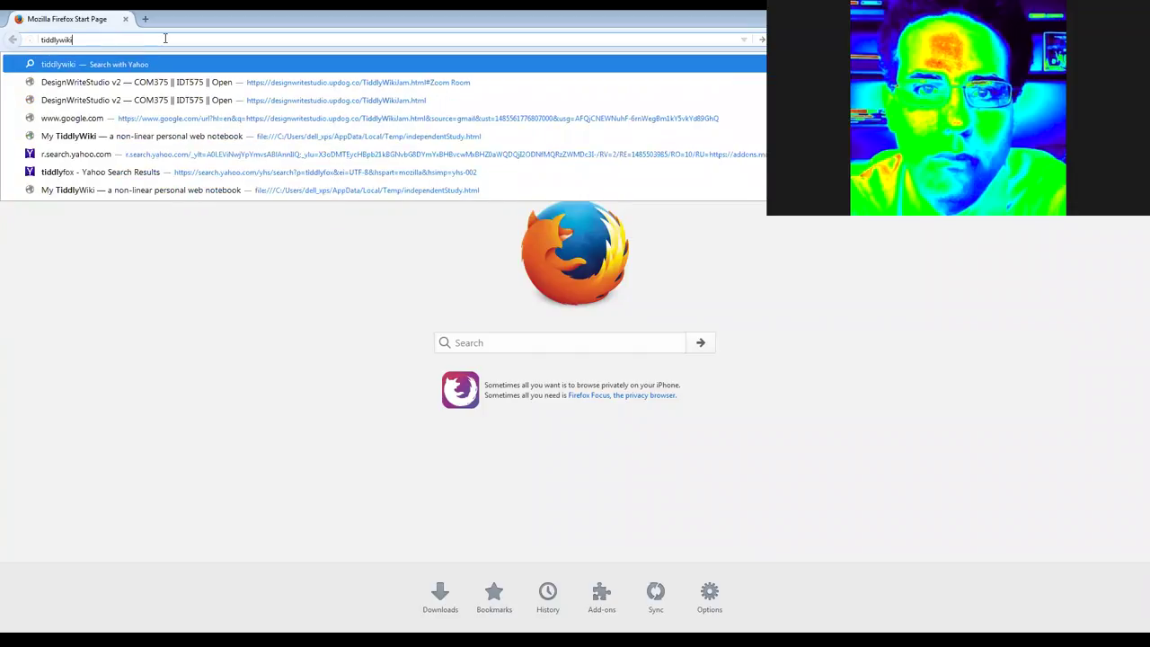
type("om")
key("Return")
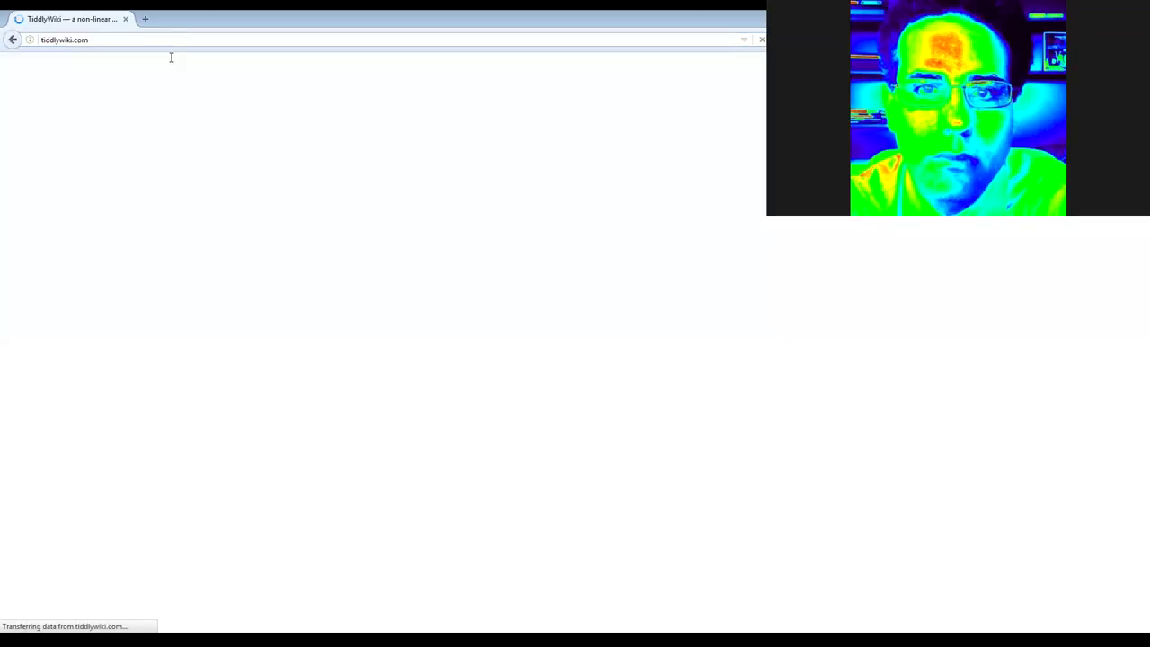
Go to the designwritestudio.updog.co site and reload its spring2017.html page.
left_click(107, 39)
type("designwrite")
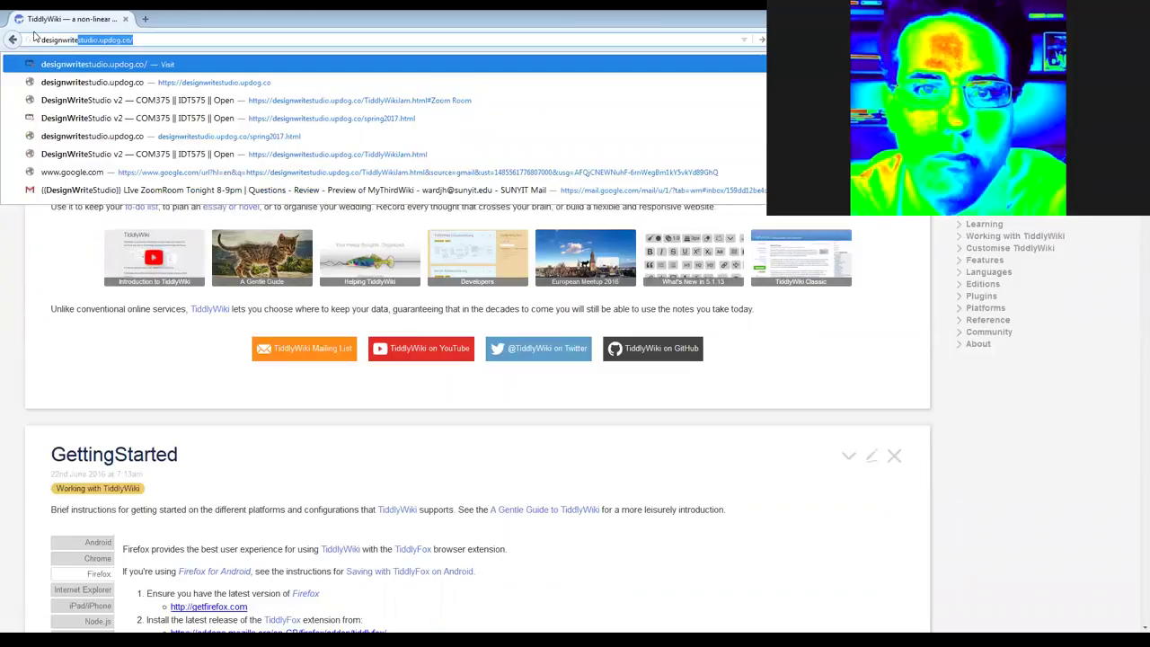
key("Return")
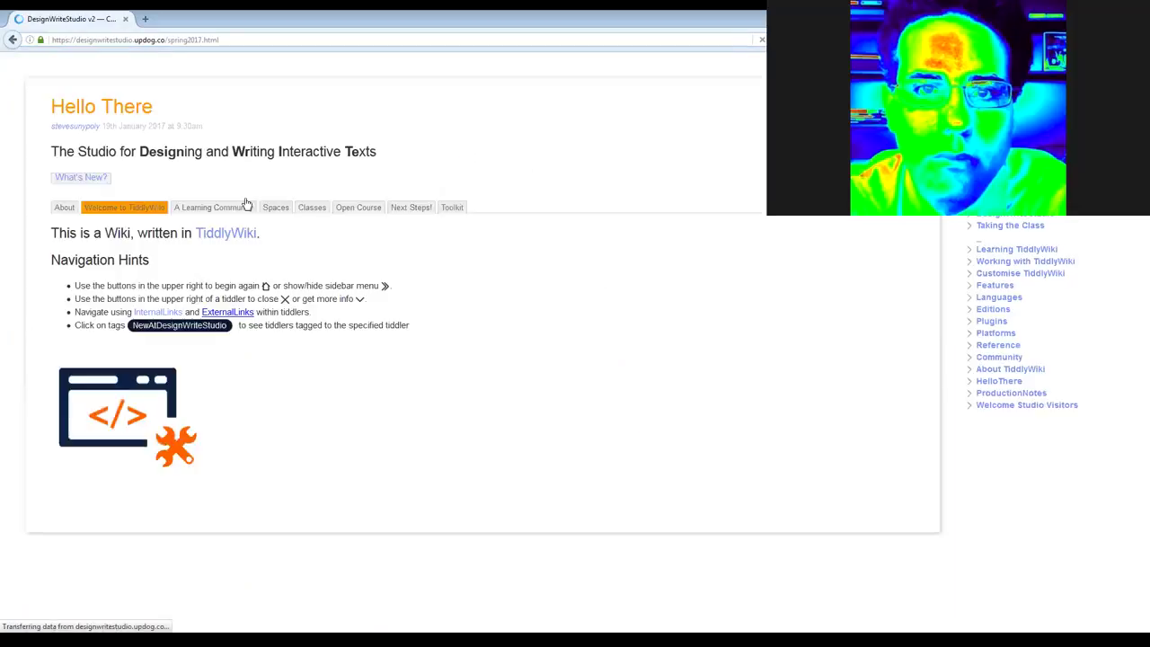
left_click(88, 181)
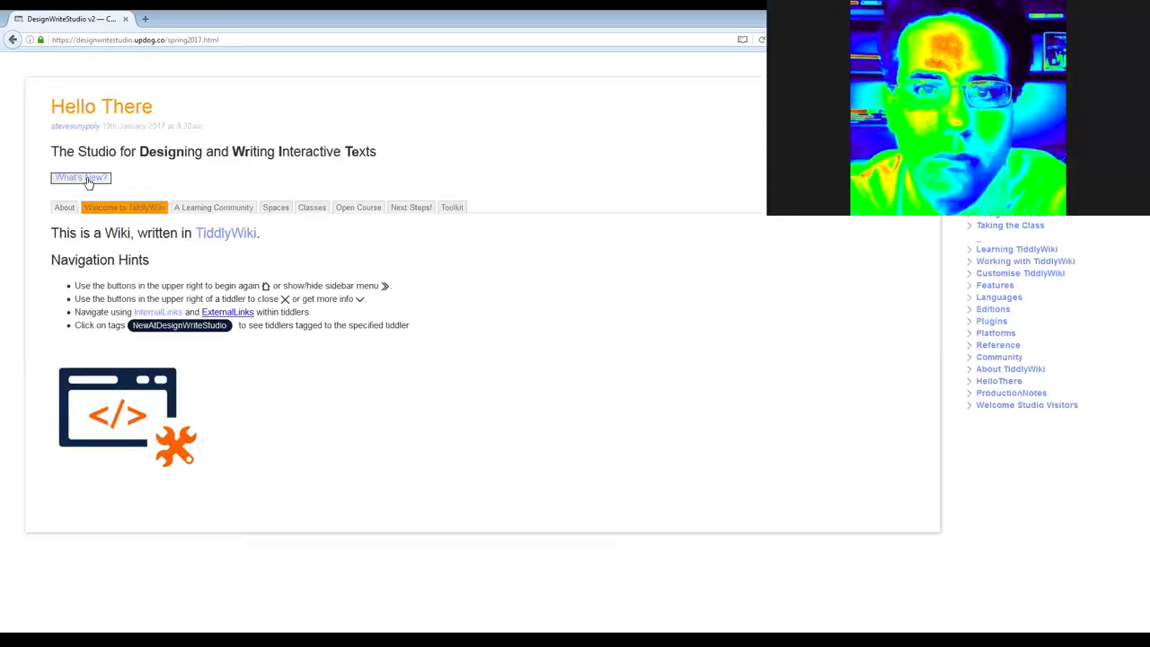
left_click(760, 41)
key("F5")
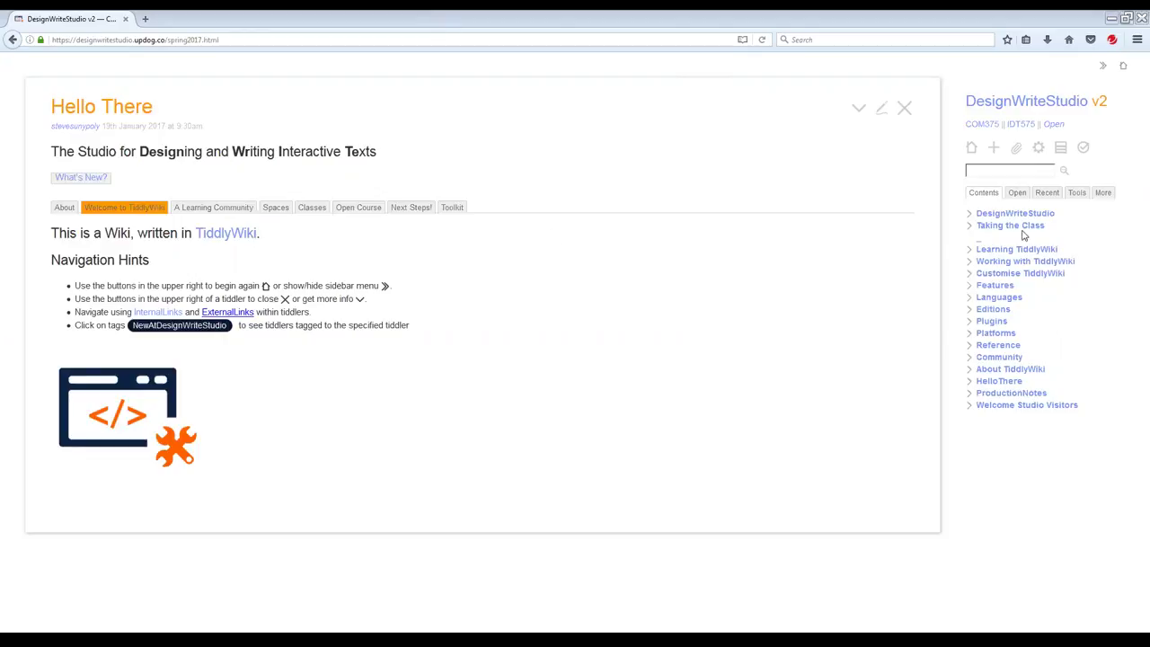
Open the recent TiddlyWiki Jam entry, follow its MyThirdWiki - Creating Objects link, and view the Color and Overview sections.
left_click(1047, 193)
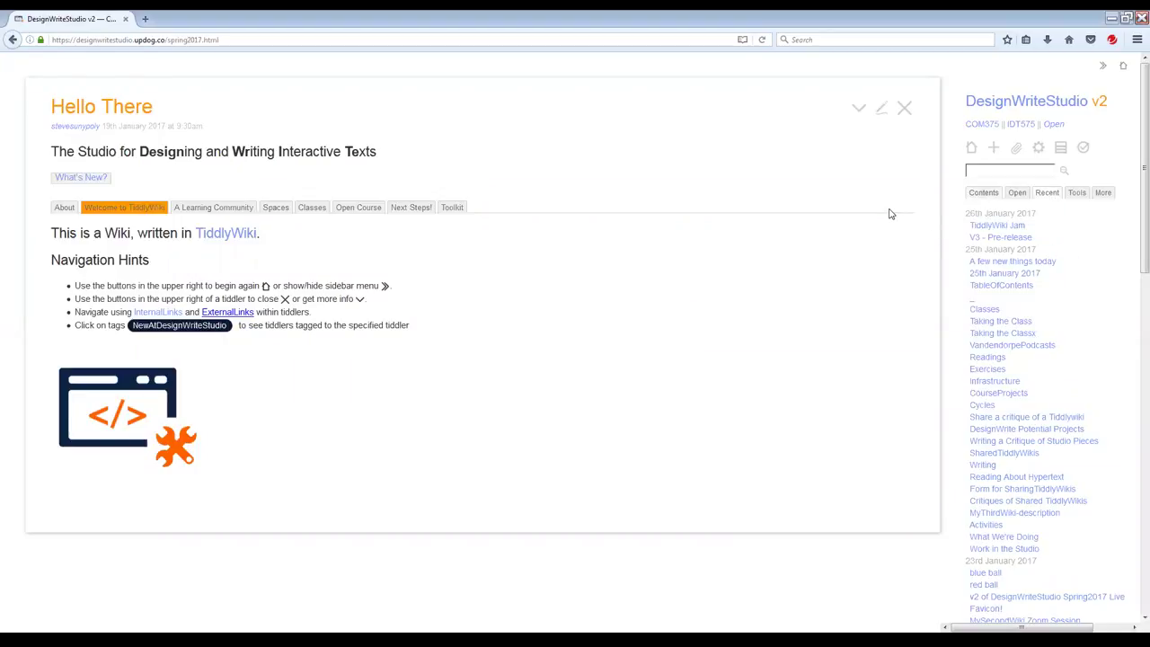
left_click(999, 226)
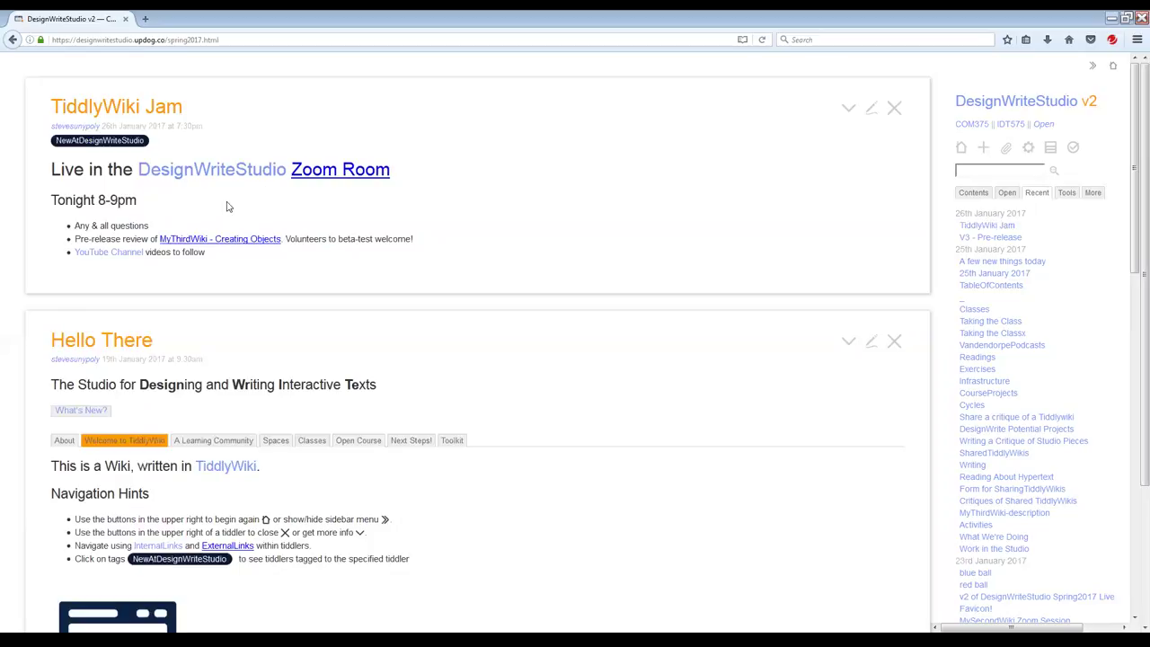
left_click(224, 239)
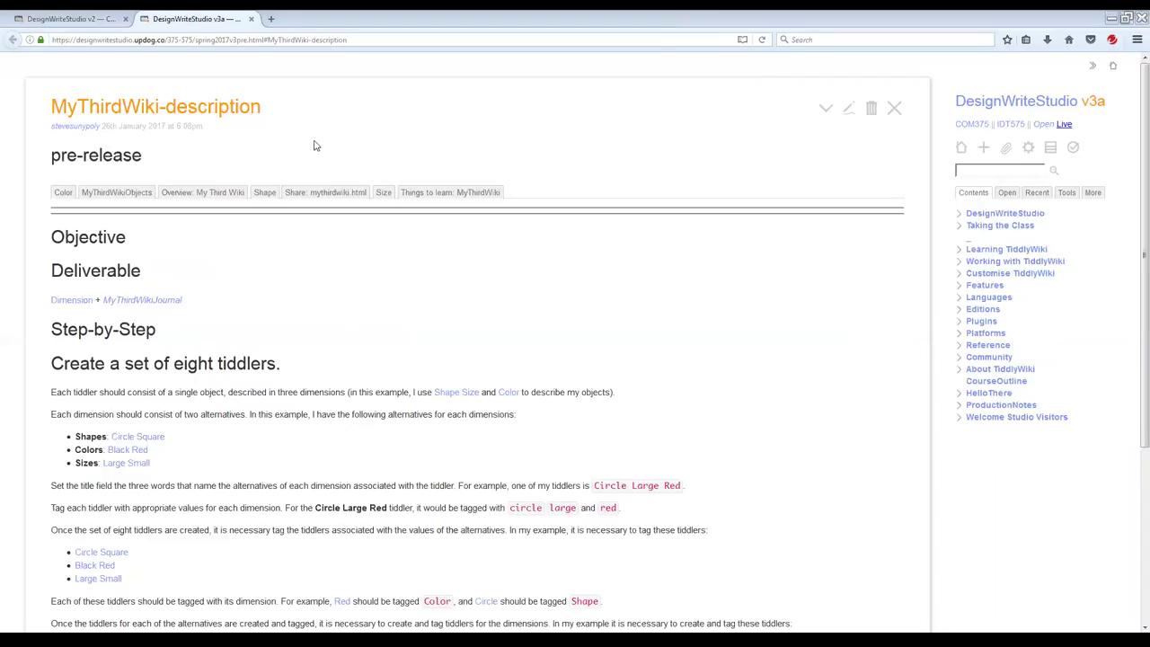
left_click(62, 195)
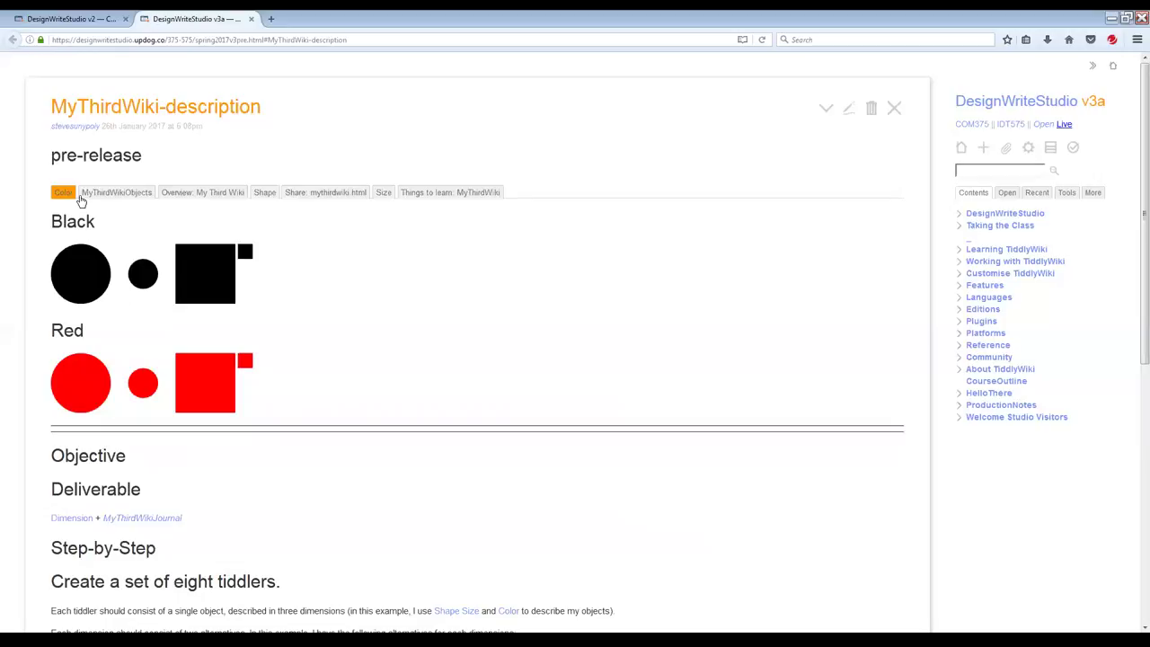
left_click(193, 193)
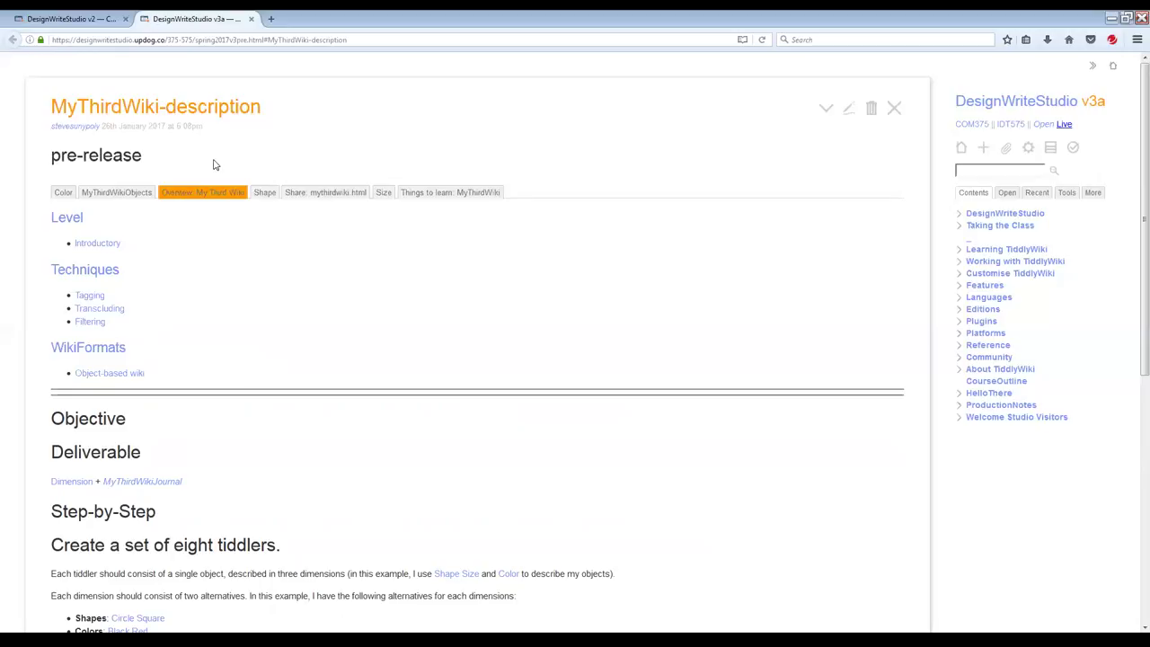
Restore the browser window to a smaller size and load tiddlywiki.com in the second Firefox window beside it.
left_click(1126, 18)
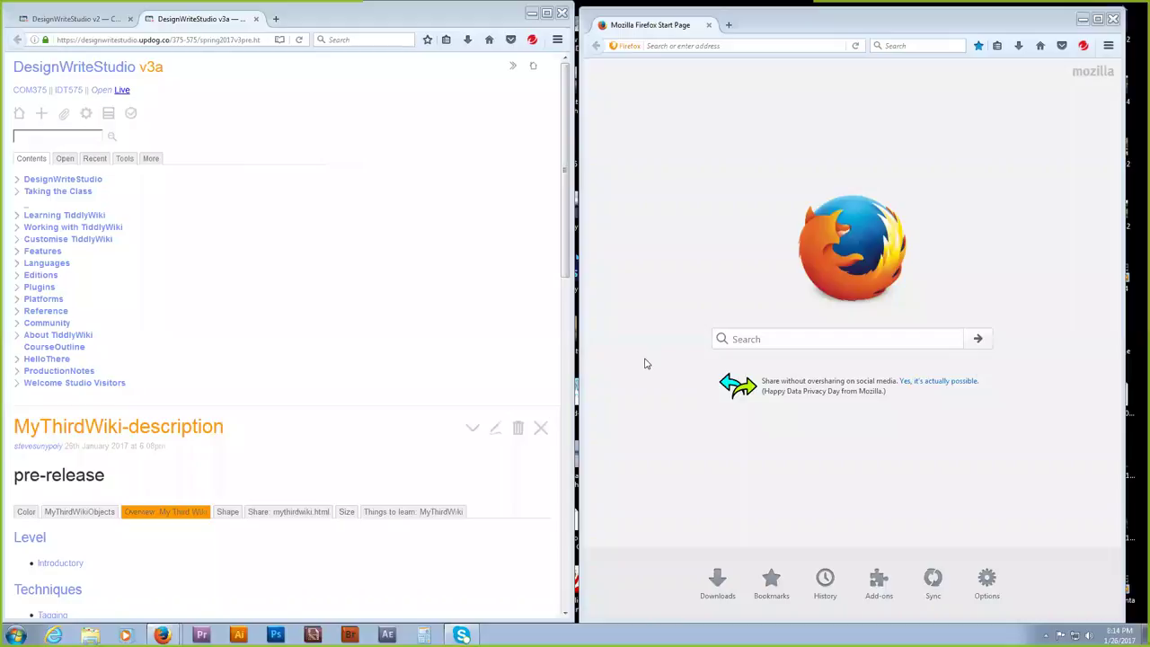
left_click(722, 46)
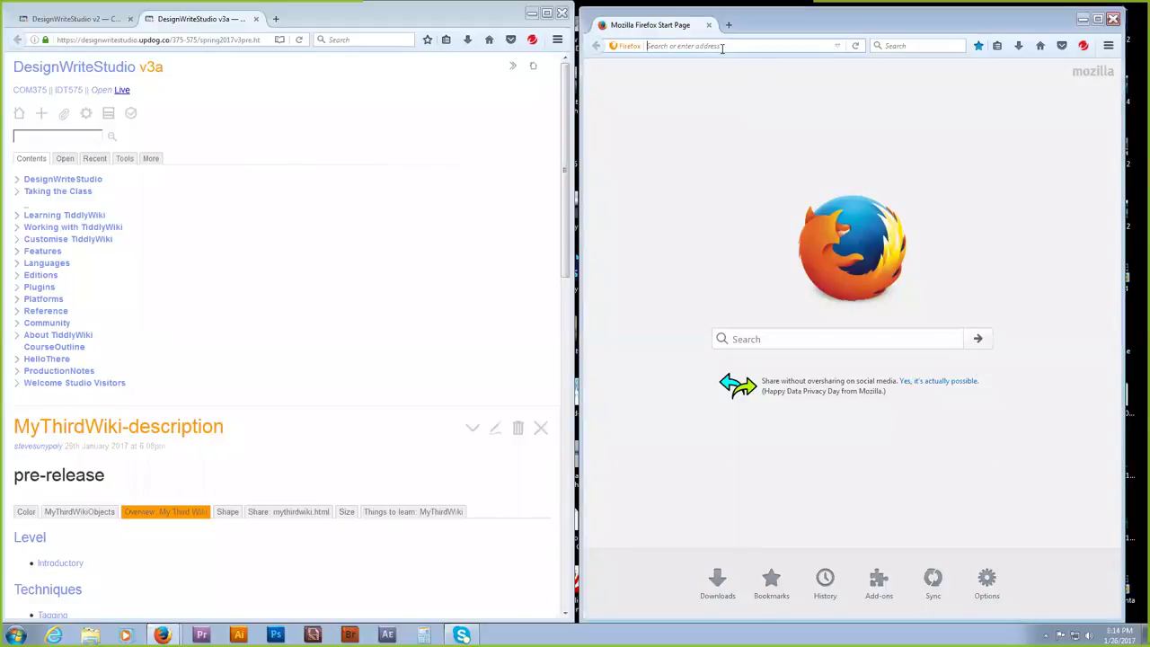
type("tiddl")
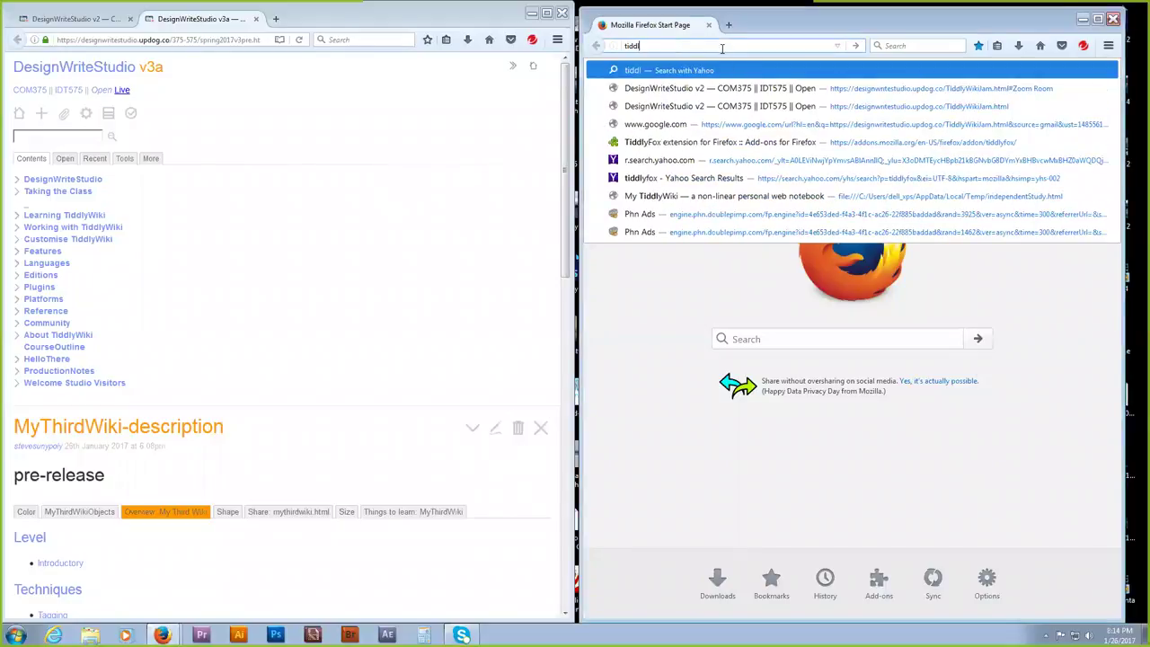
type("y")
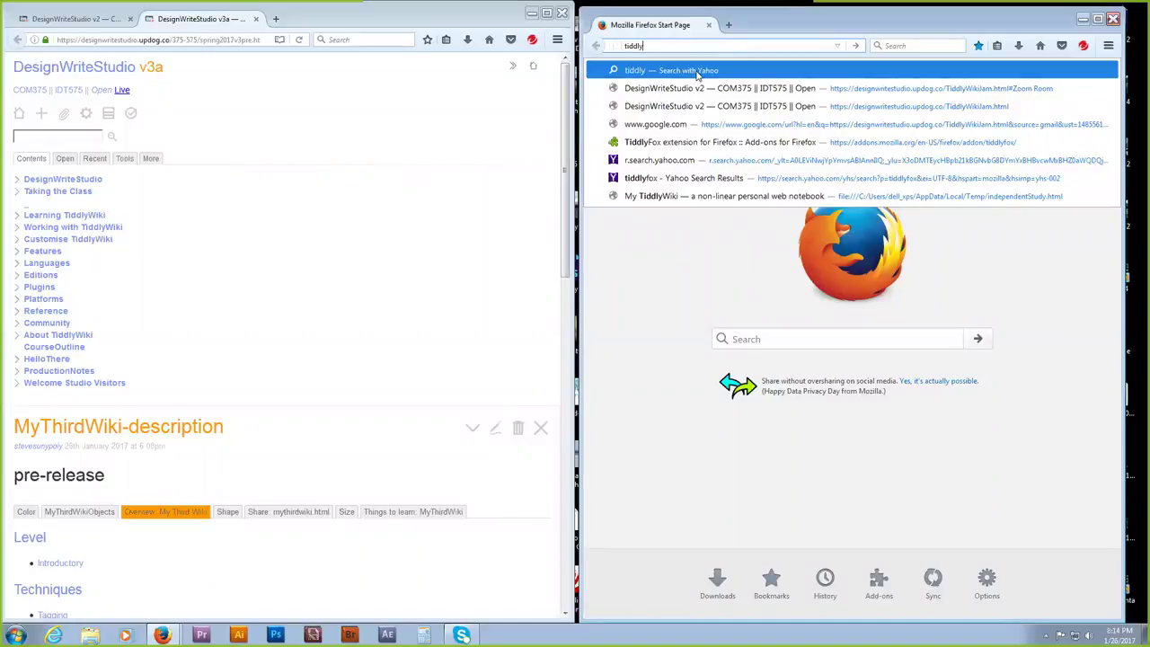
type("wiki")
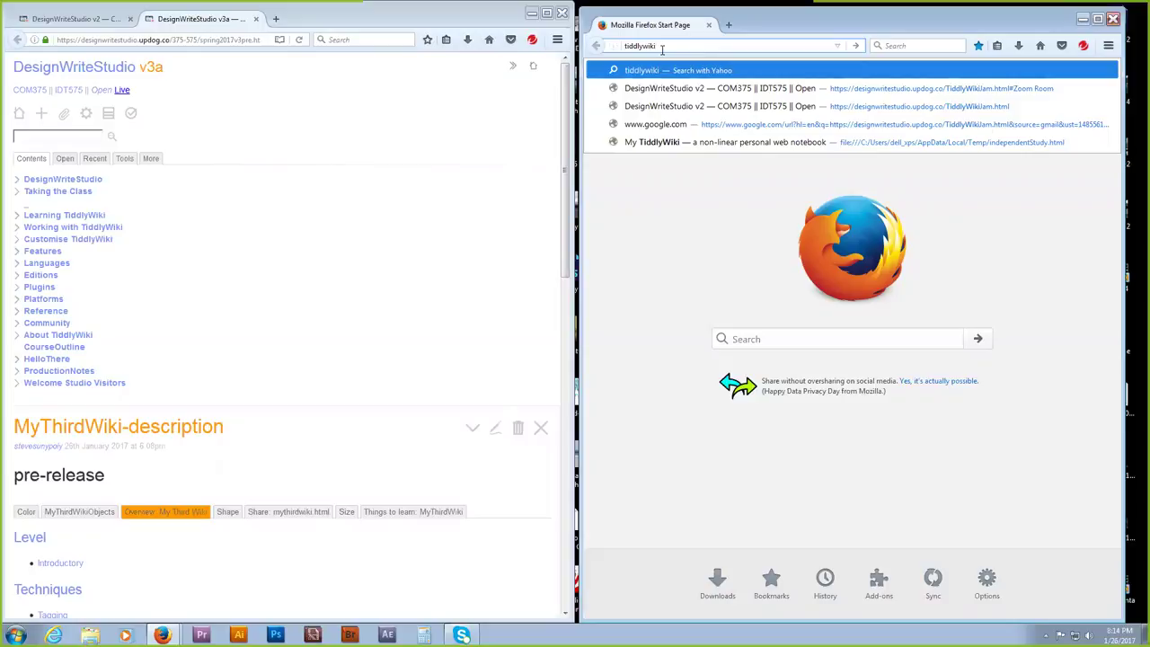
type(".com")
key("Return")
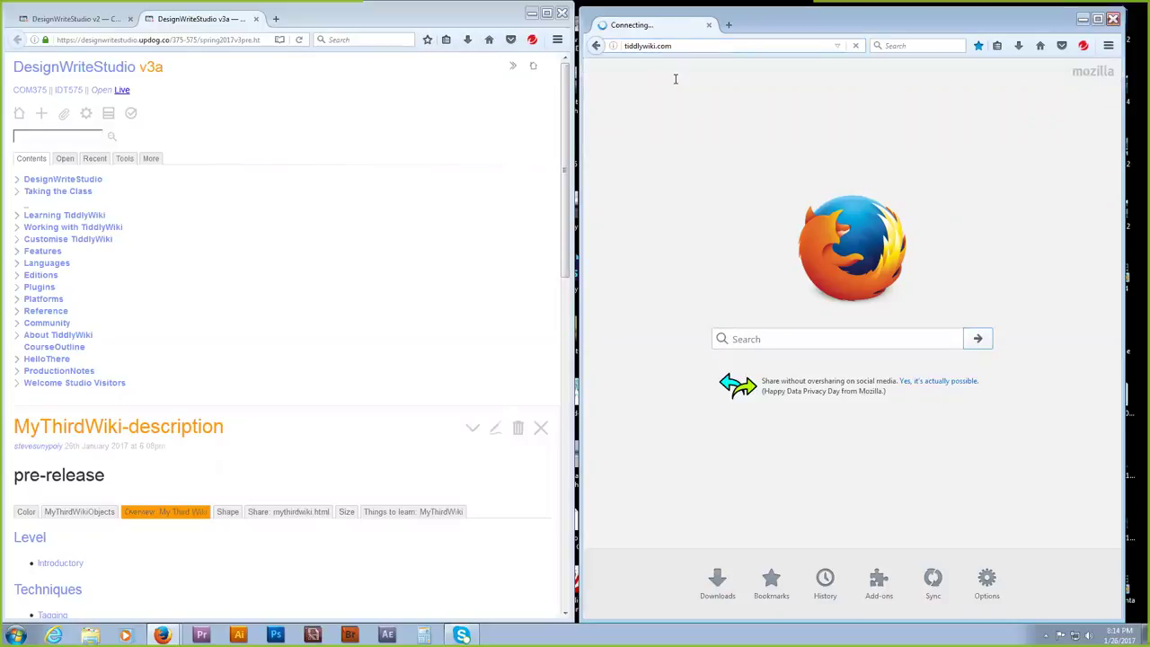
Download an empty TiddlyWiki from the Firefox instructions under GettingStarted, choosing to save the file.
scroll(752, 241, "down", 6)
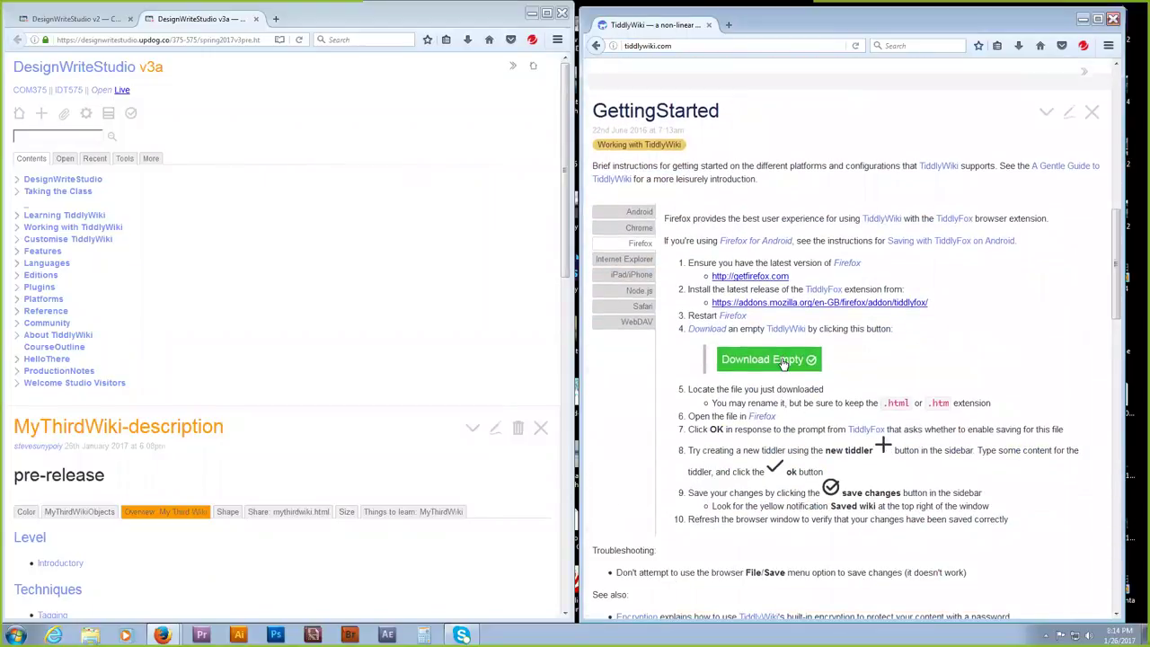
left_click(783, 361)
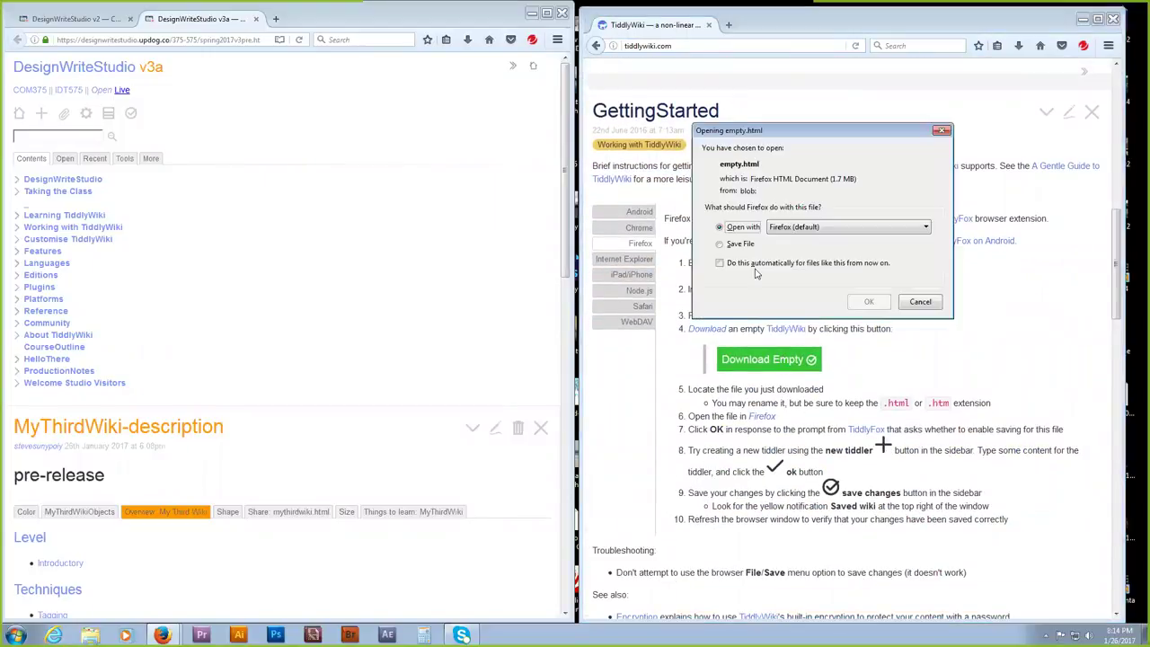
left_click(730, 245)
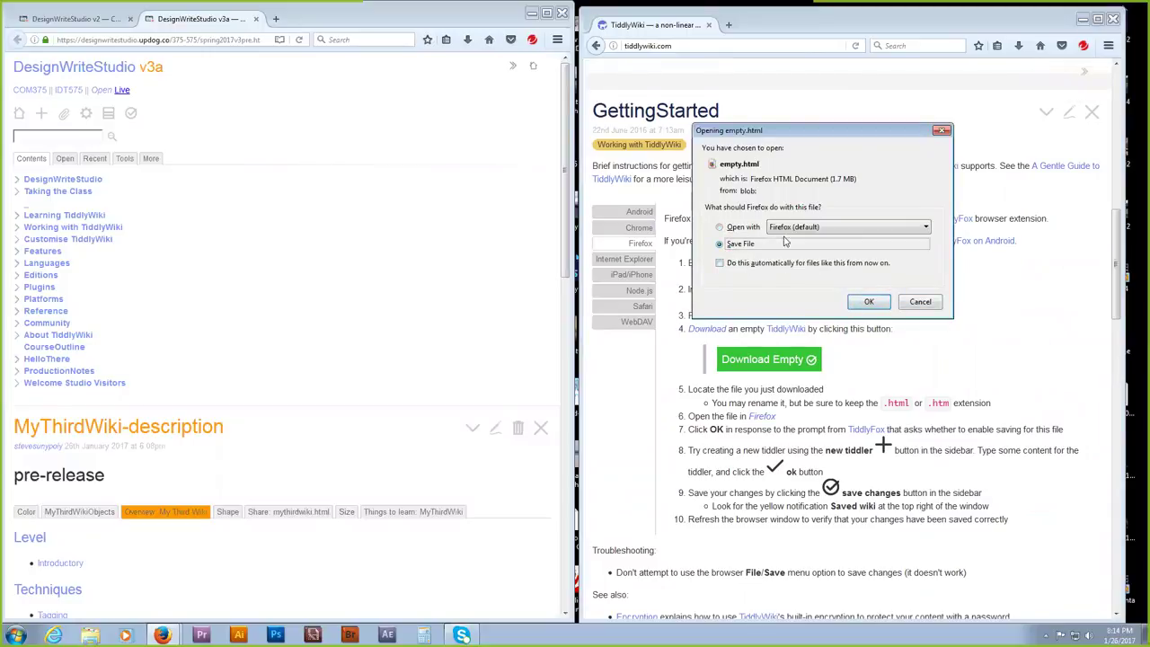
left_click(866, 301)
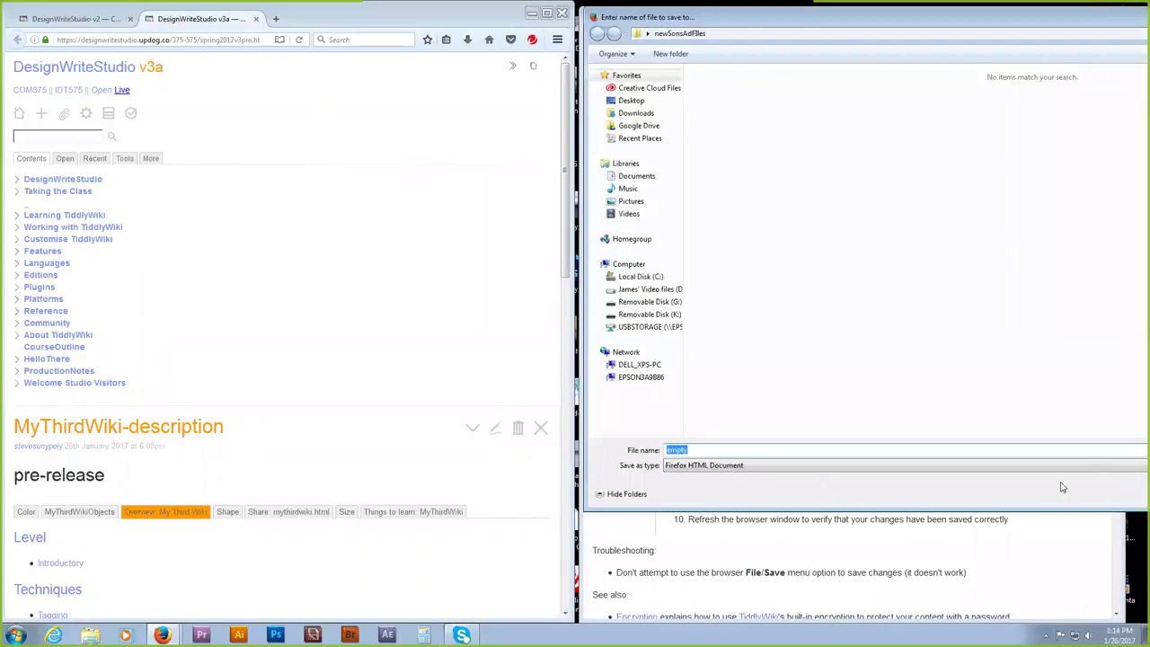
Bring the whole save dialog into view and name the downloaded file my3rdwiki.
left_click(628, 100)
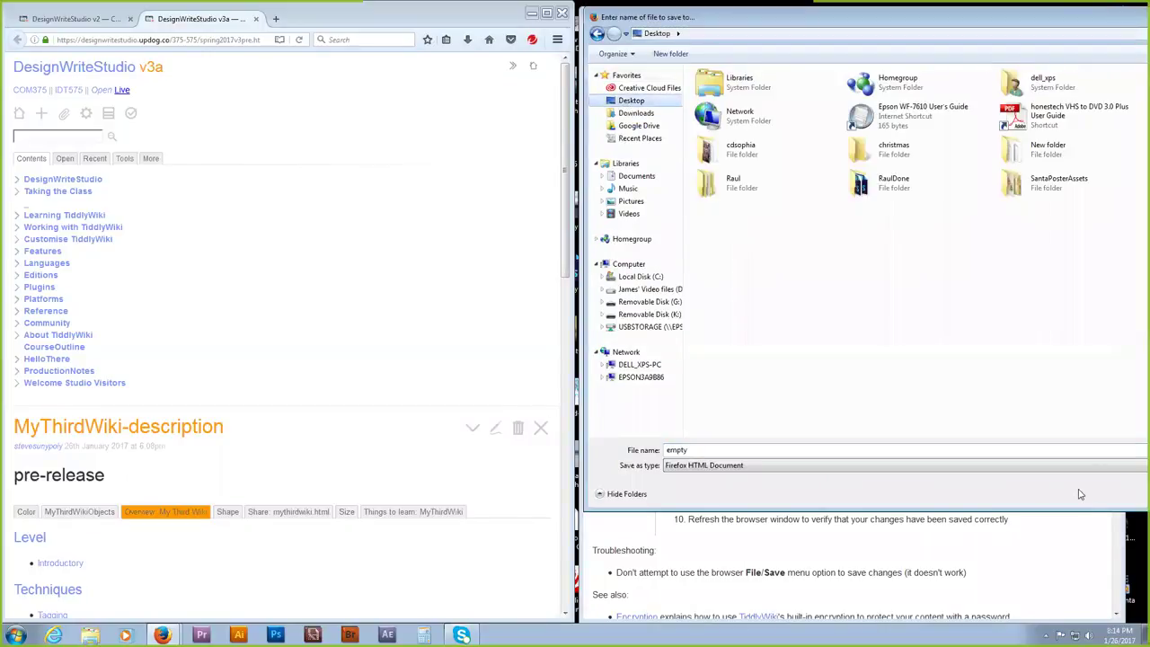
left_click_drag(736, 18, 662, 30)
left_click_drag(400, 460, 350, 463)
type("my")
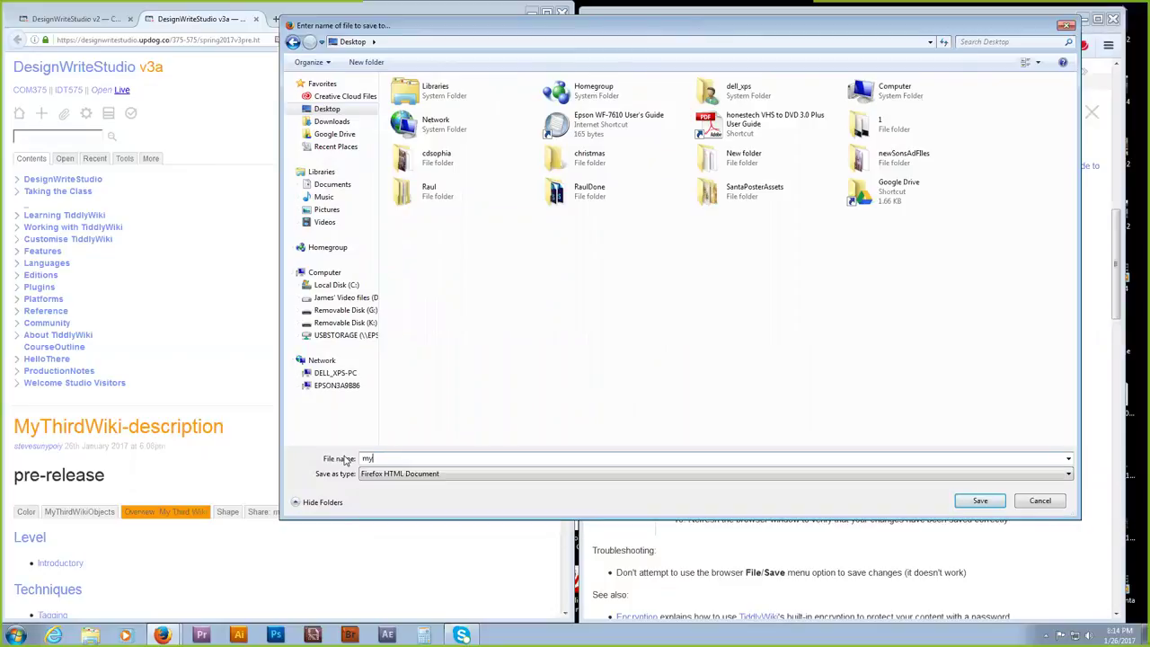
type("3rdWiki")
key("BackSpace")
key("BackSpace")
key("BackSpace")
key("BackSpace")
type("wiki")
Add Google Drive's UpDog folder to Favorites and save the wiki file in the personal subfolder inside UpDog.
left_click(335, 134)
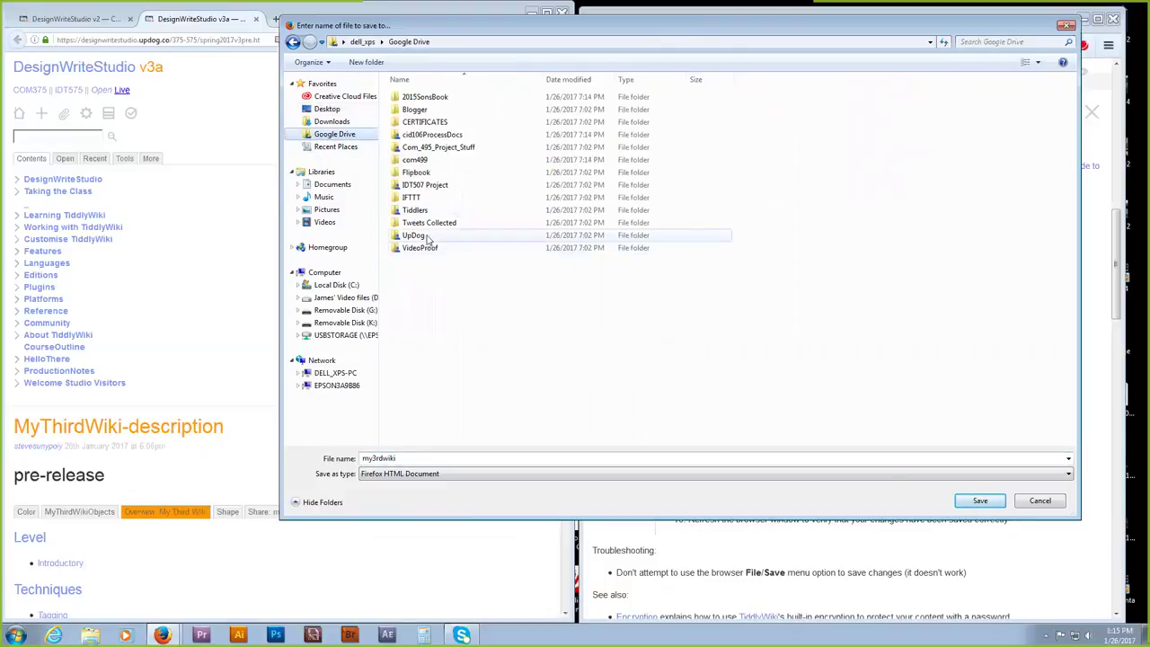
left_click_drag(416, 236, 341, 160)
left_click(326, 160)
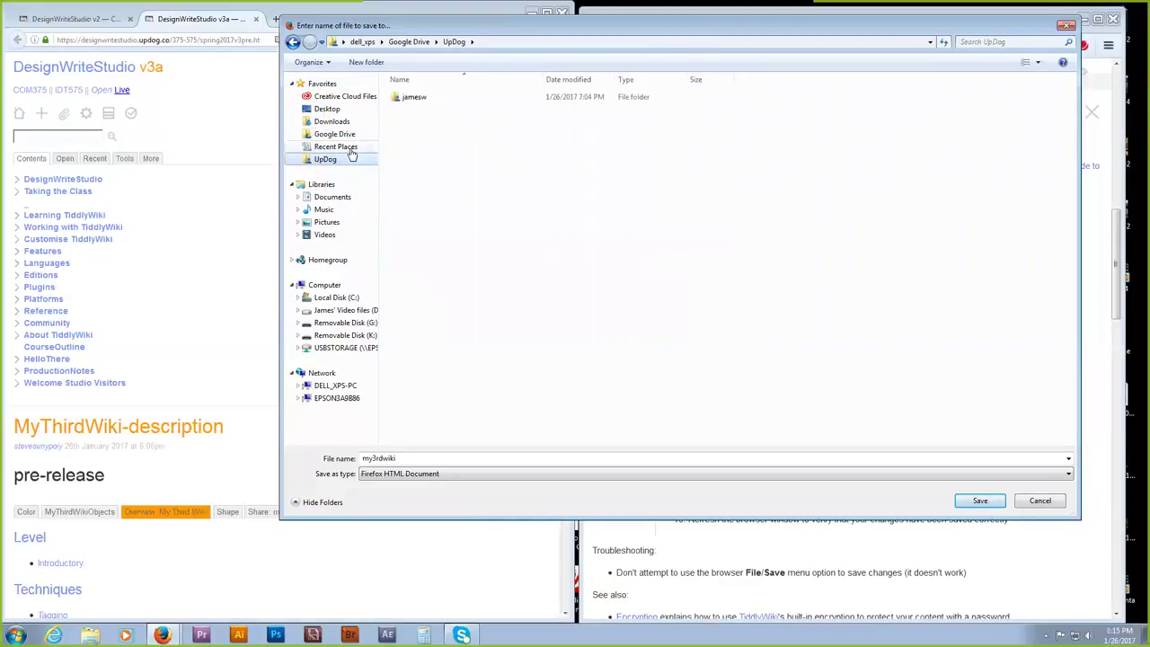
left_click(409, 102)
double_click(409, 102)
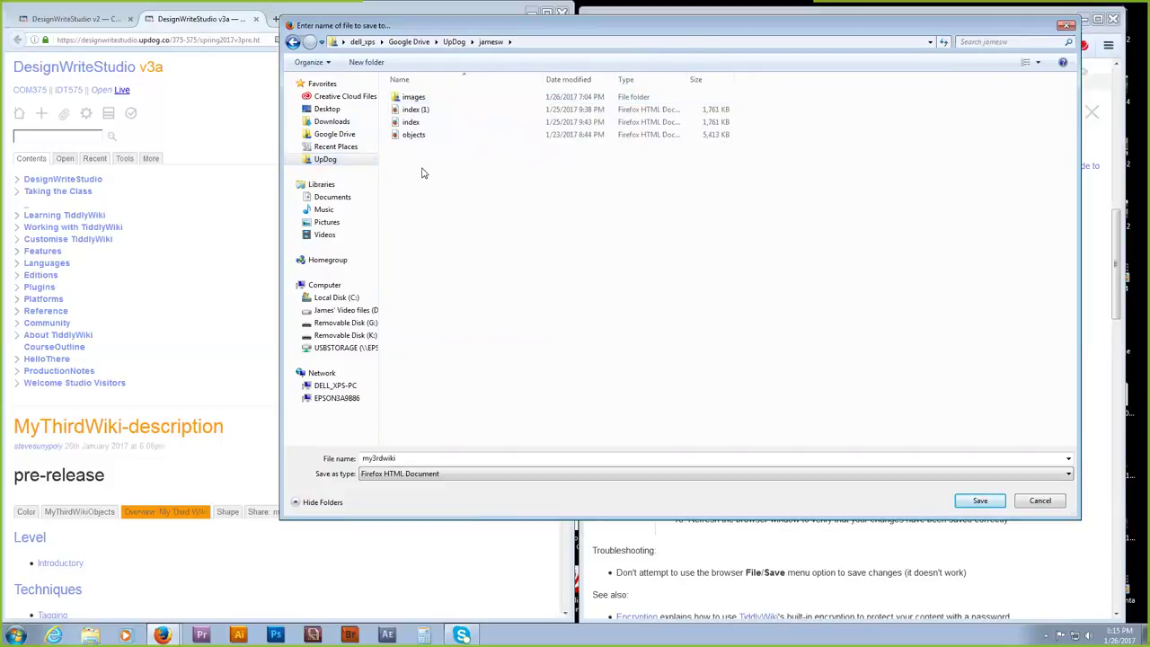
left_click(988, 503)
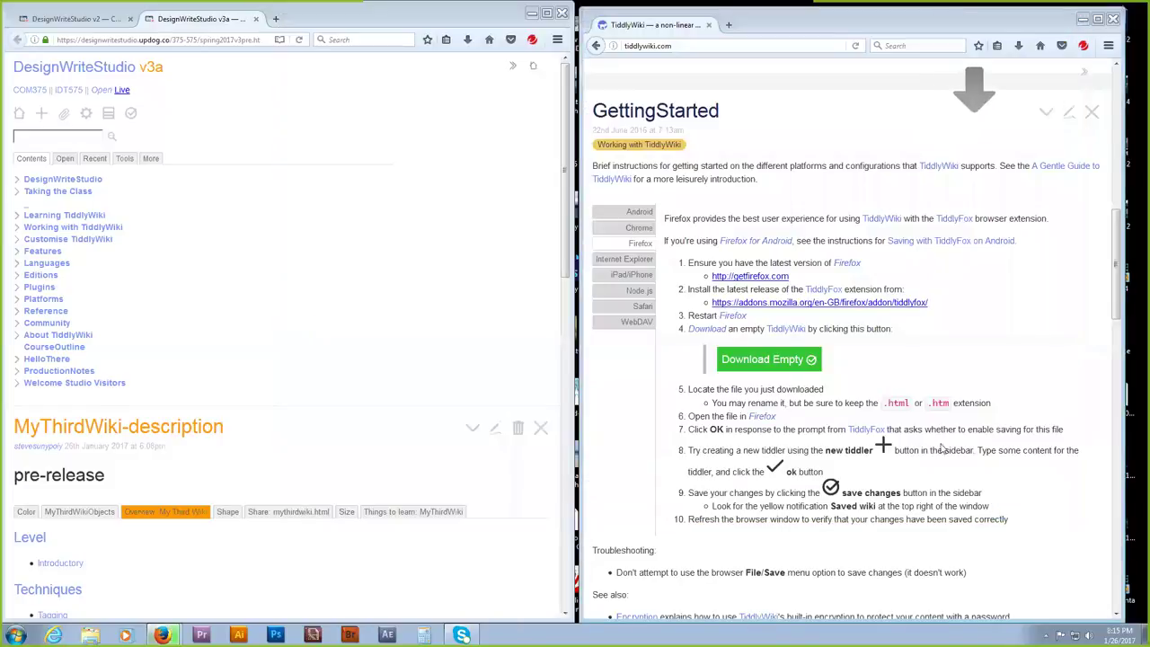
Switch to Windows Explorer, find my3rdwiki in UpDog's personal subfolder, and open it with Firefox.
left_click(91, 634)
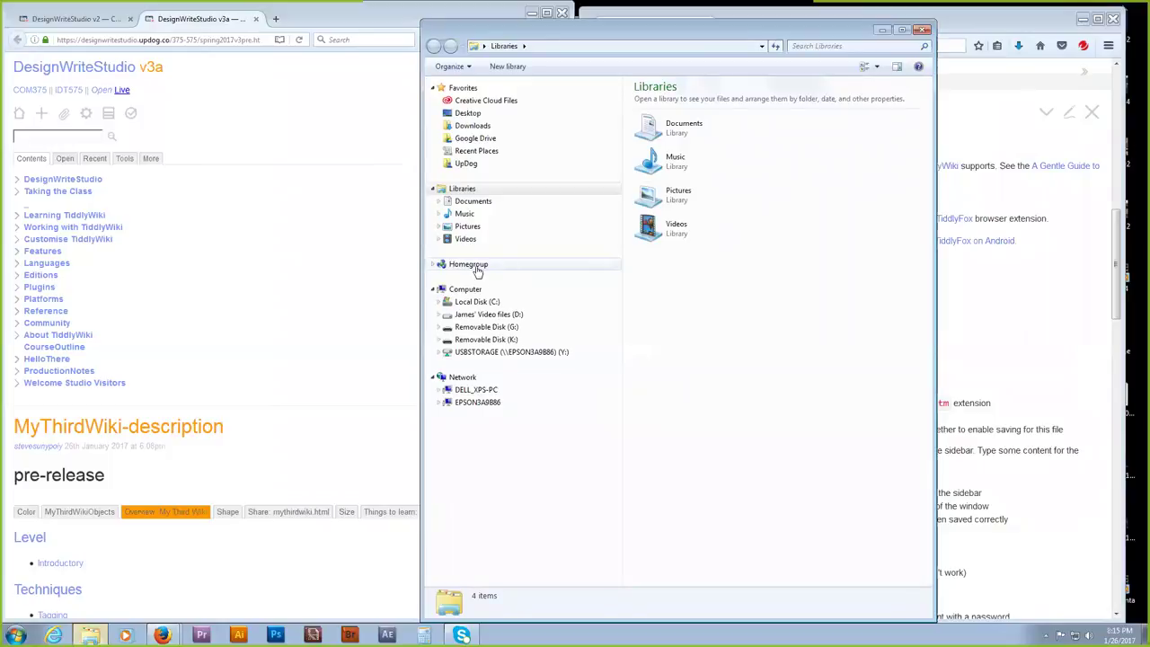
left_click(462, 163)
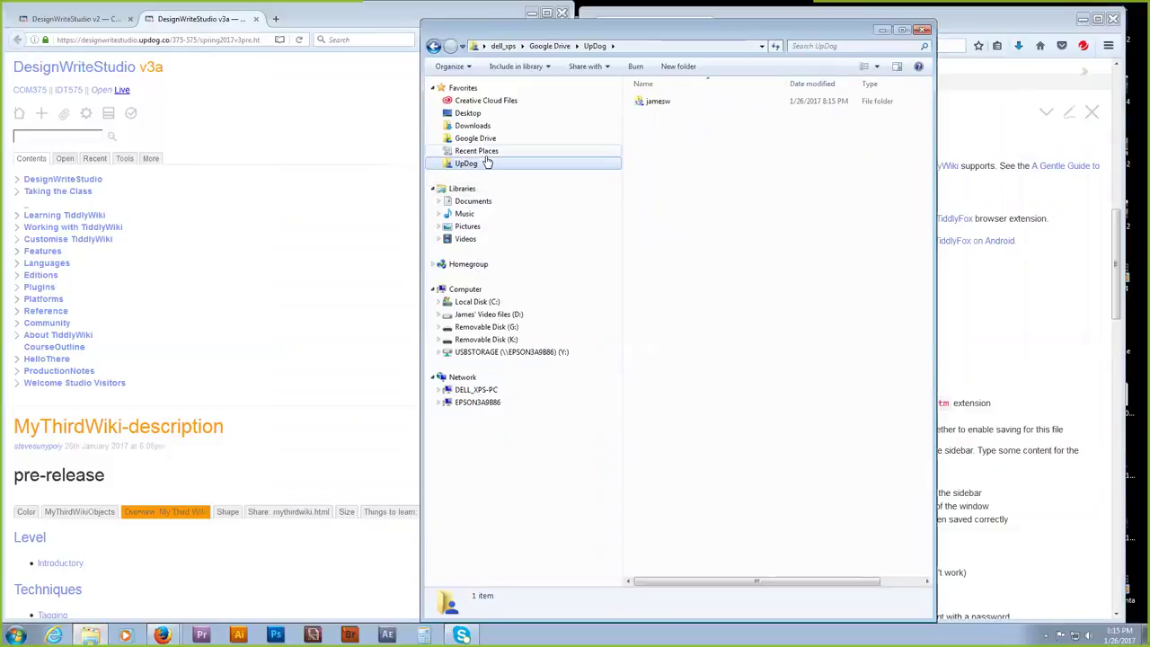
double_click(650, 103)
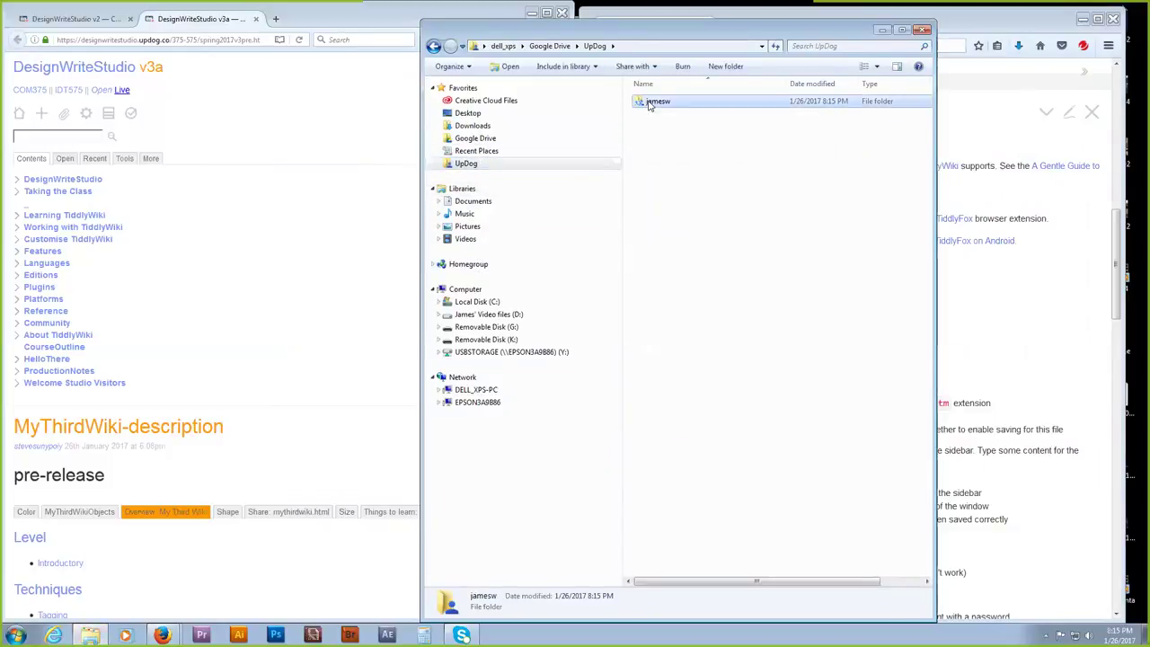
left_click(662, 152)
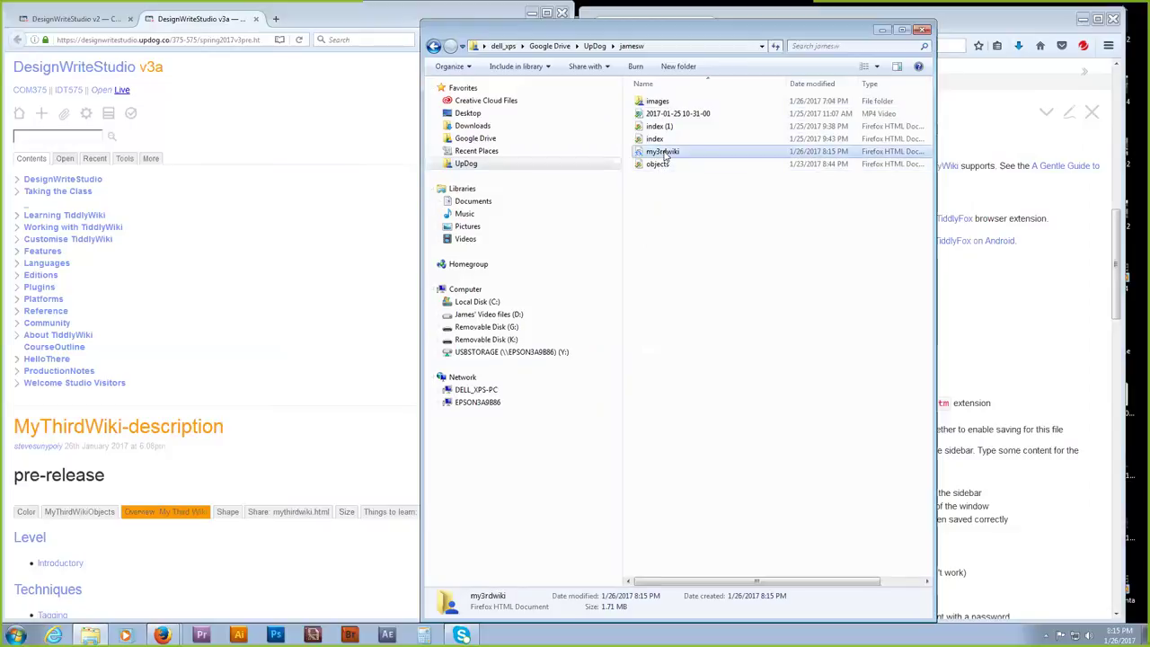
right_click(662, 151)
mouse_move(759, 233)
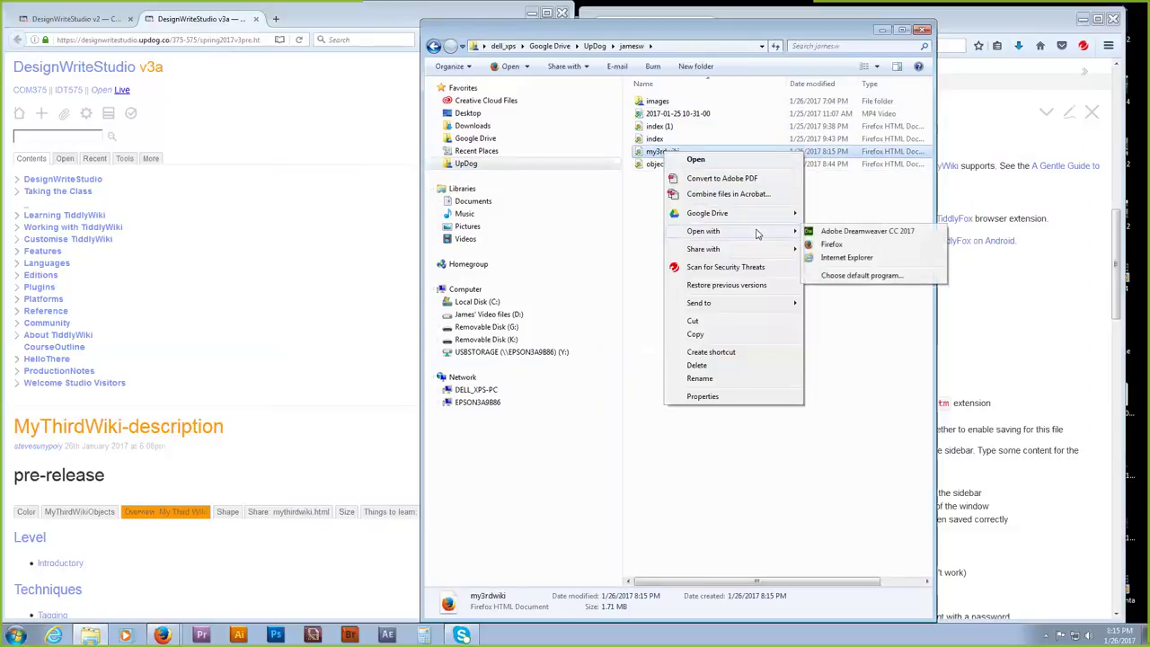
left_click(824, 248)
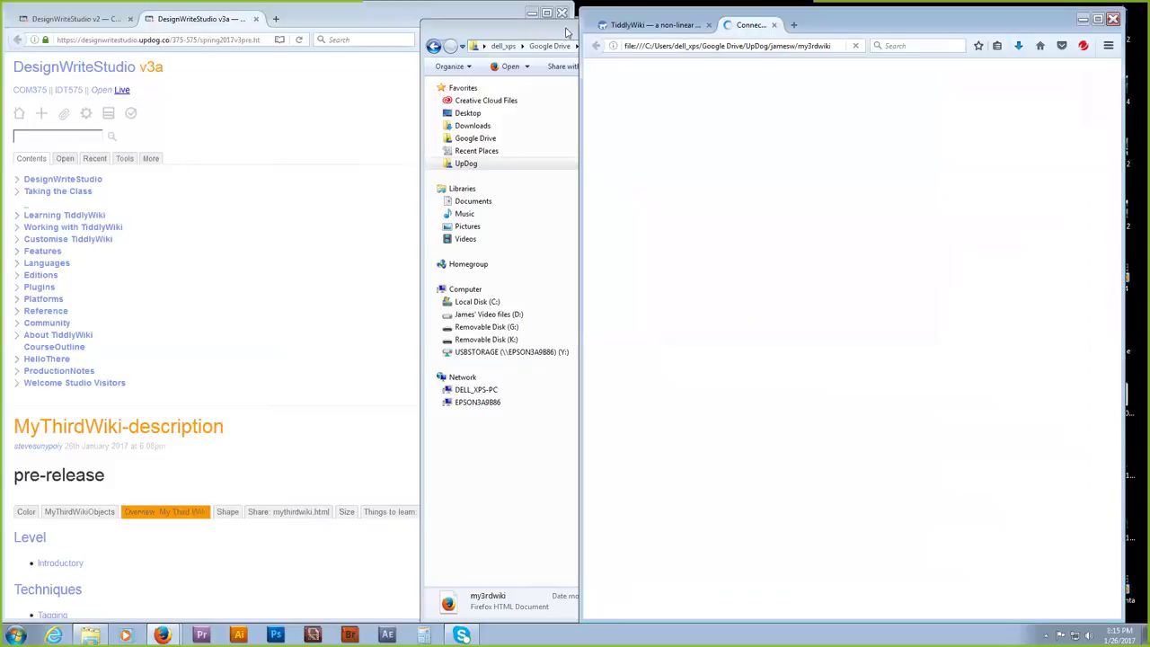
Allow TiddlyFox to save changes to the opened wiki file and set the wiki's title to My Third Wiki.
left_click(559, 36)
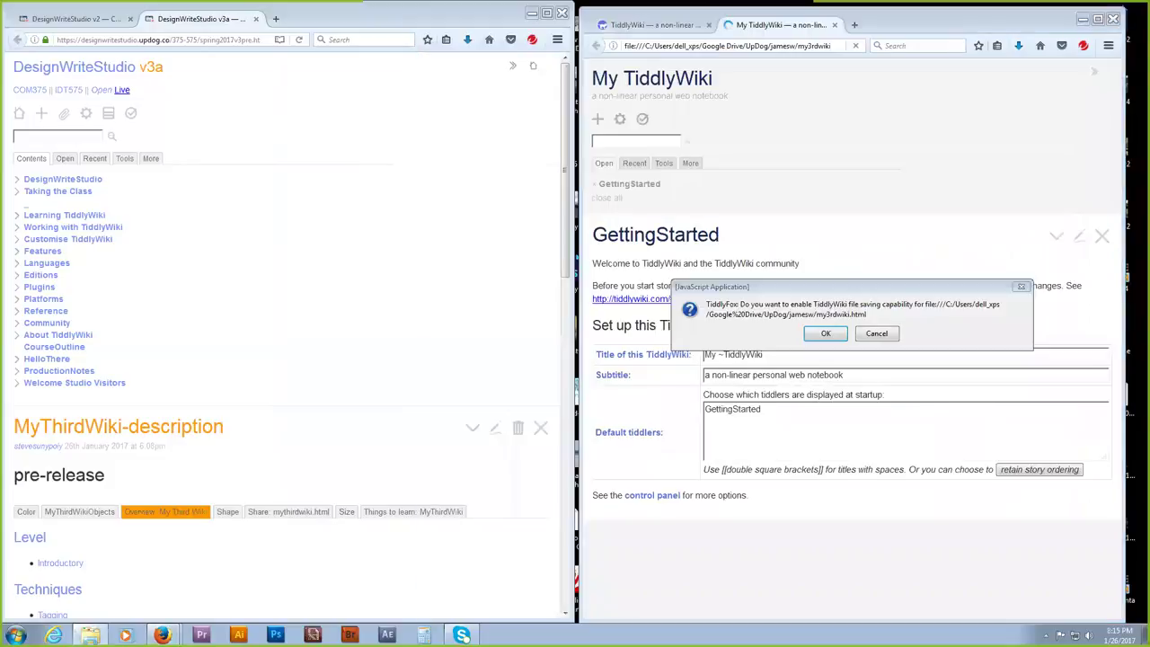
left_click(829, 331)
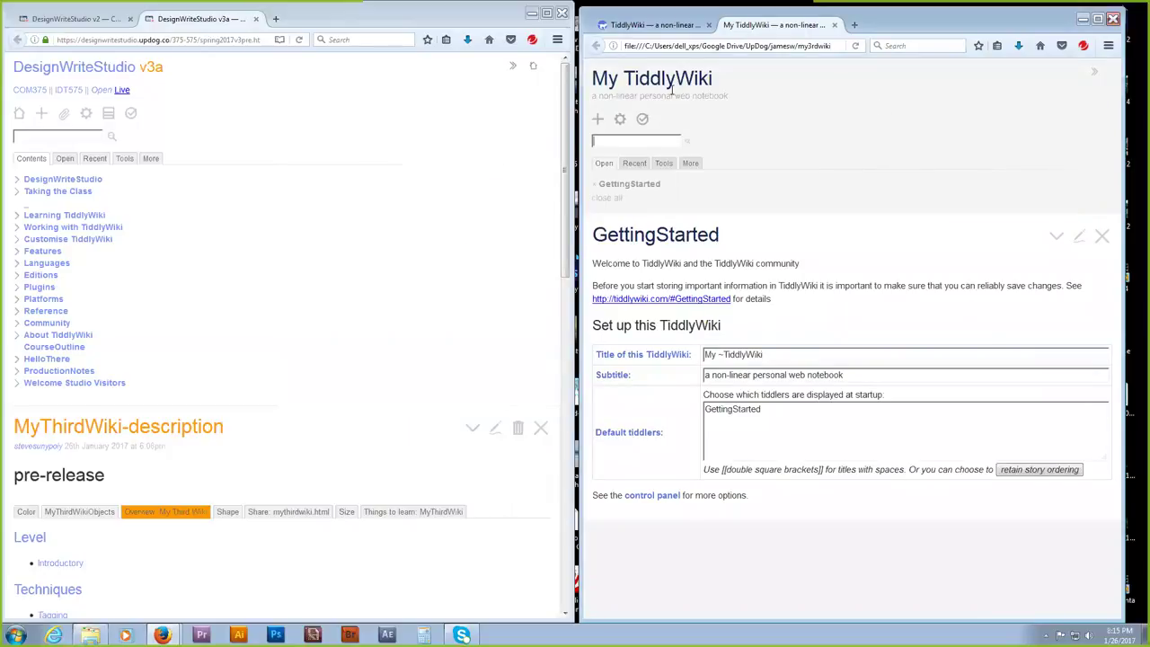
left_click_drag(765, 354, 719, 353)
type("Third ")
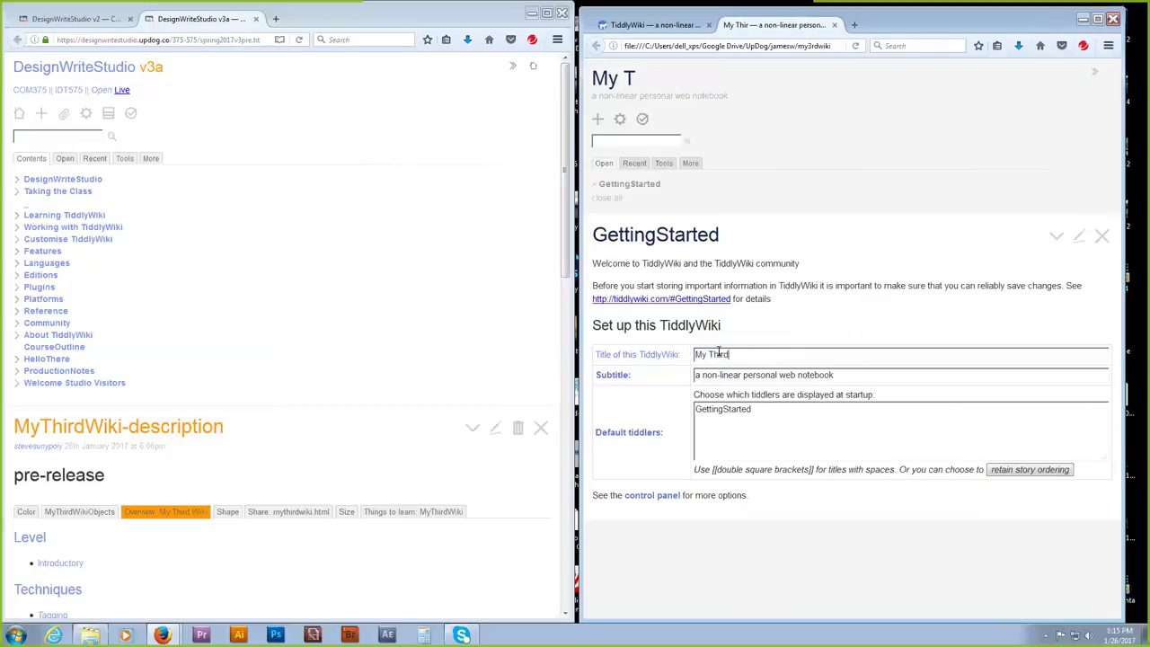
type("Wiki")
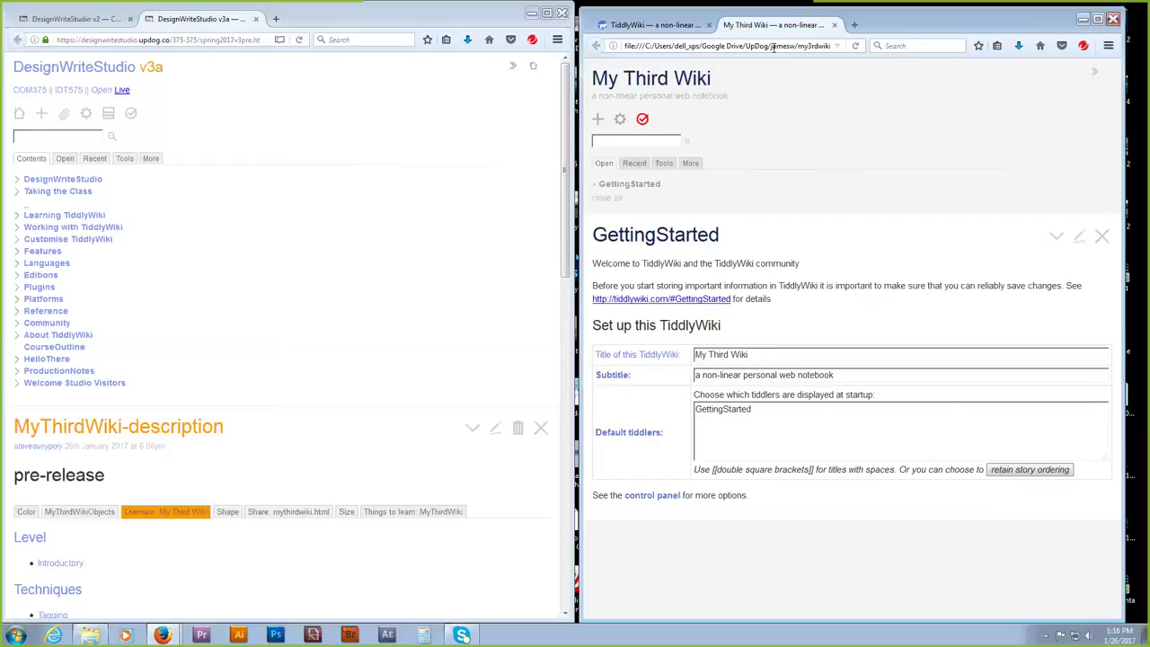
Set the subtitle to the wiki's https UpDog address, using the personal subdomain of updog.co and my3rdwiki.html, and save the wiki.
left_click_drag(769, 45, 874, 45)
key("ctrl+c")
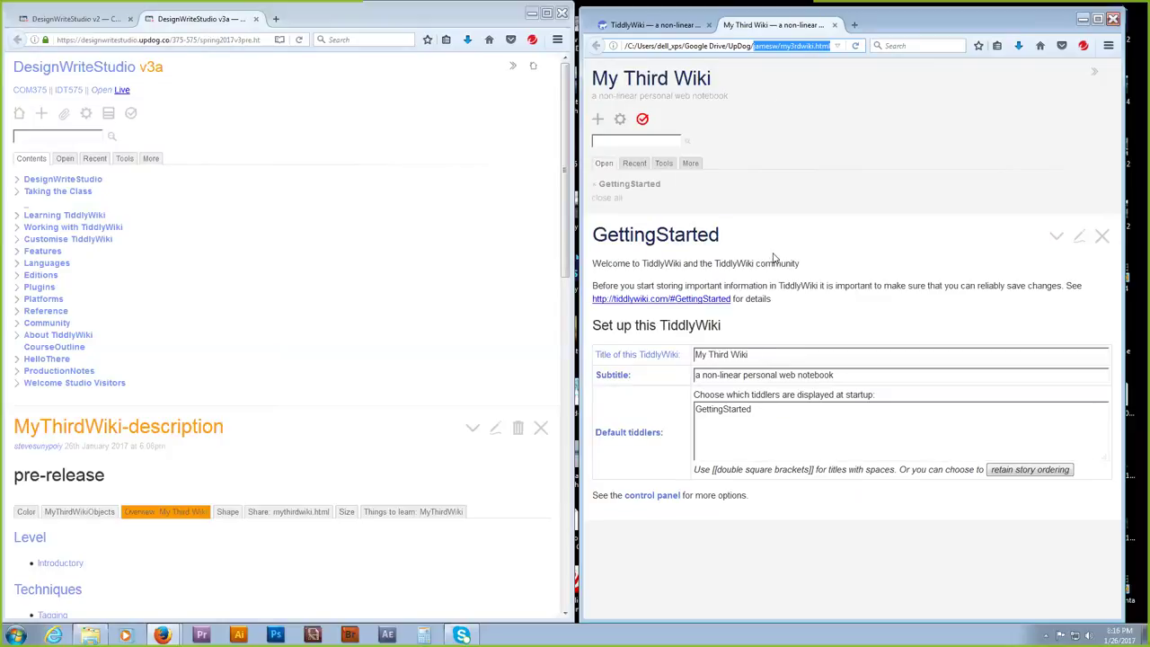
left_click_drag(851, 380, 676, 384)
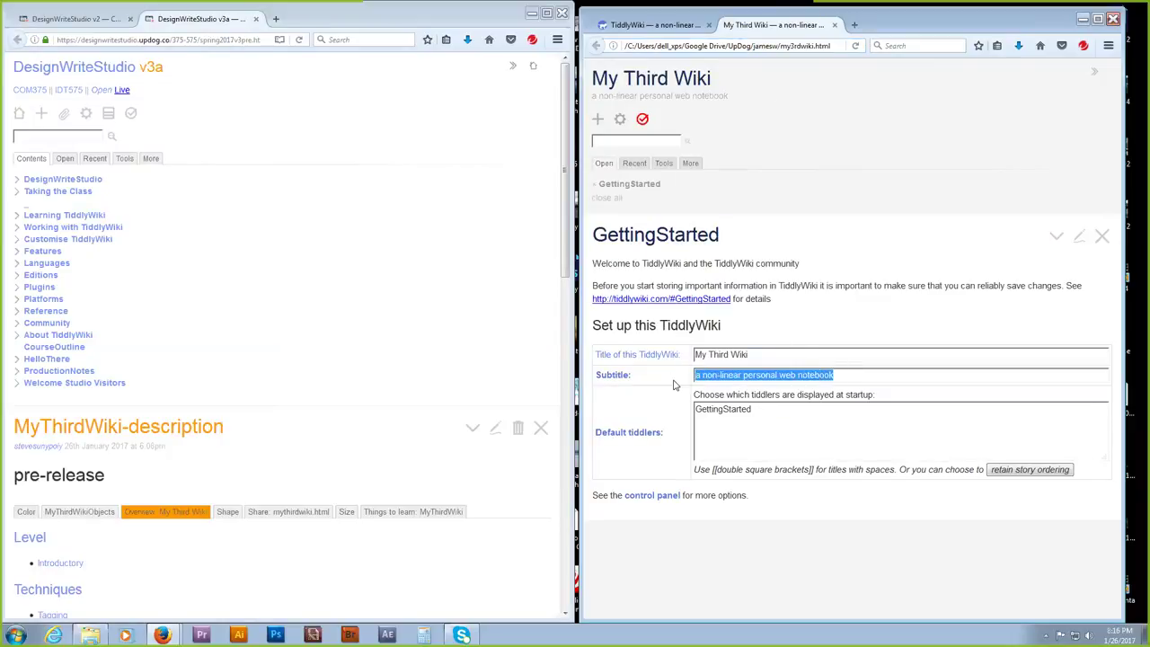
key("ctrl+v")
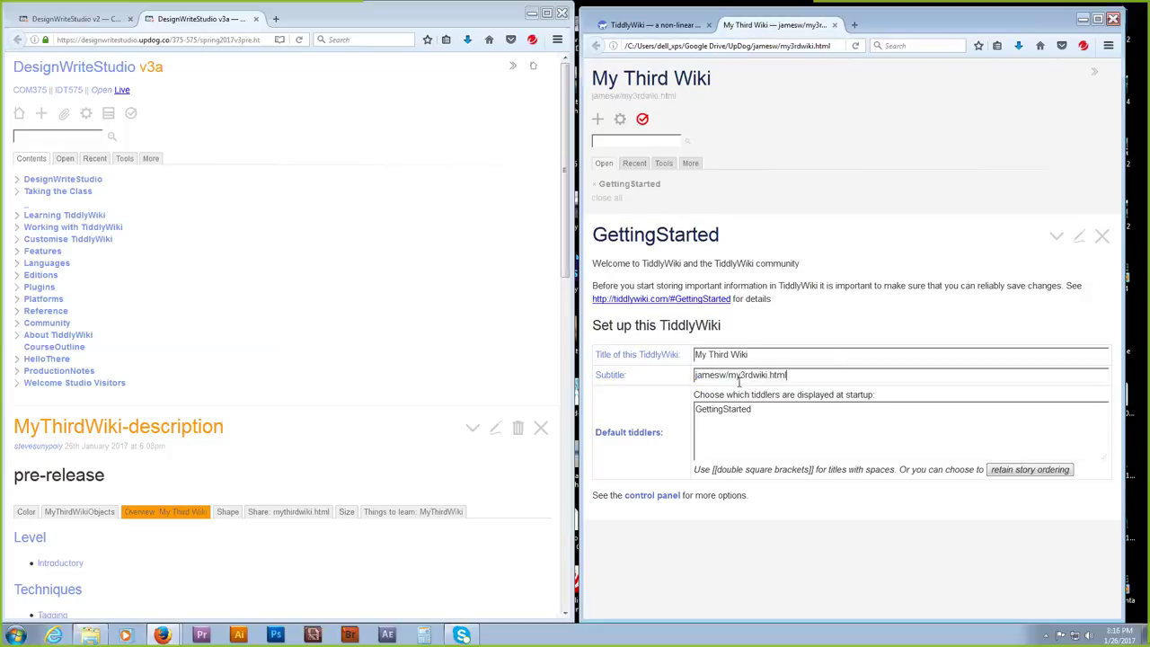
left_click(693, 375)
type("http")
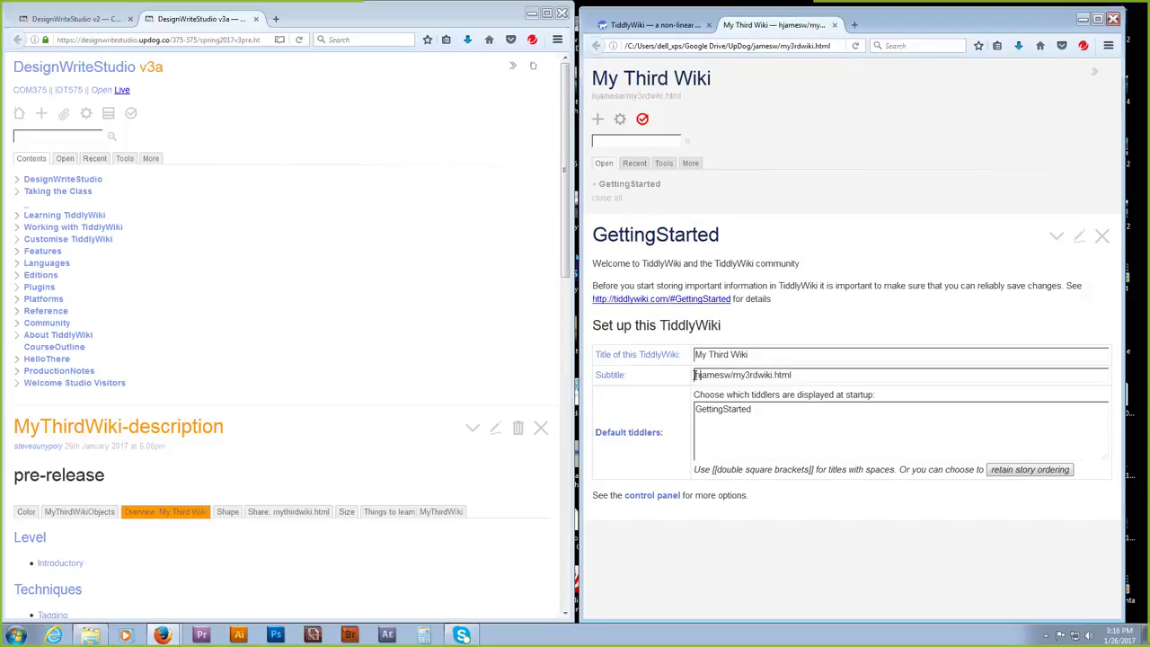
type("s://")
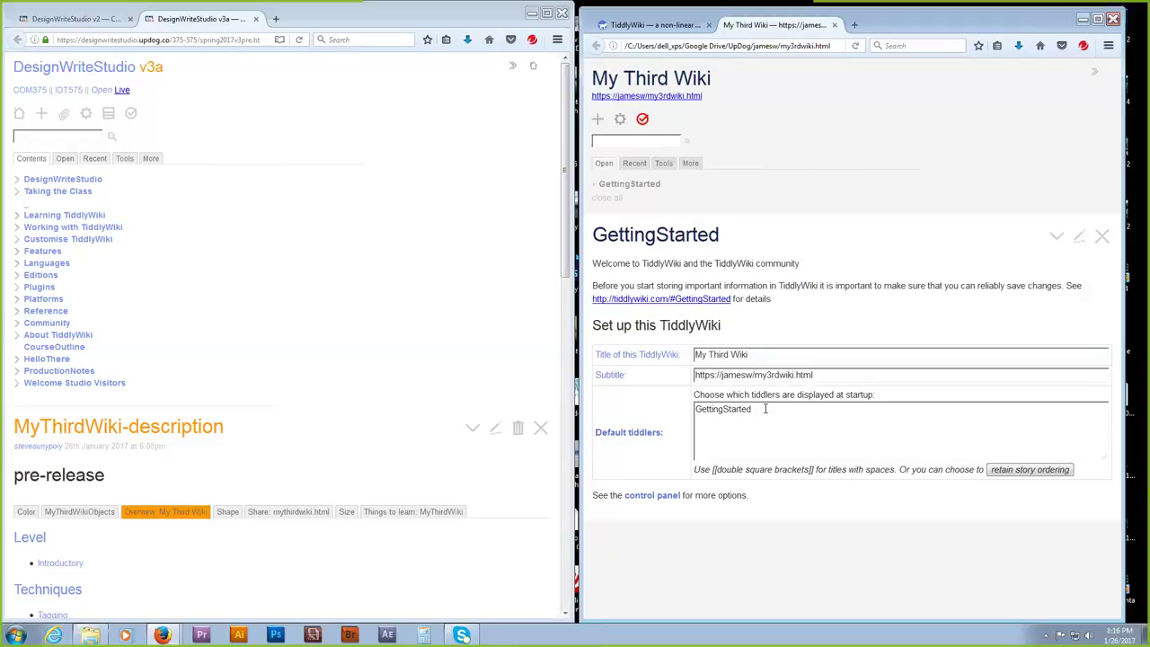
type(".updog.com")
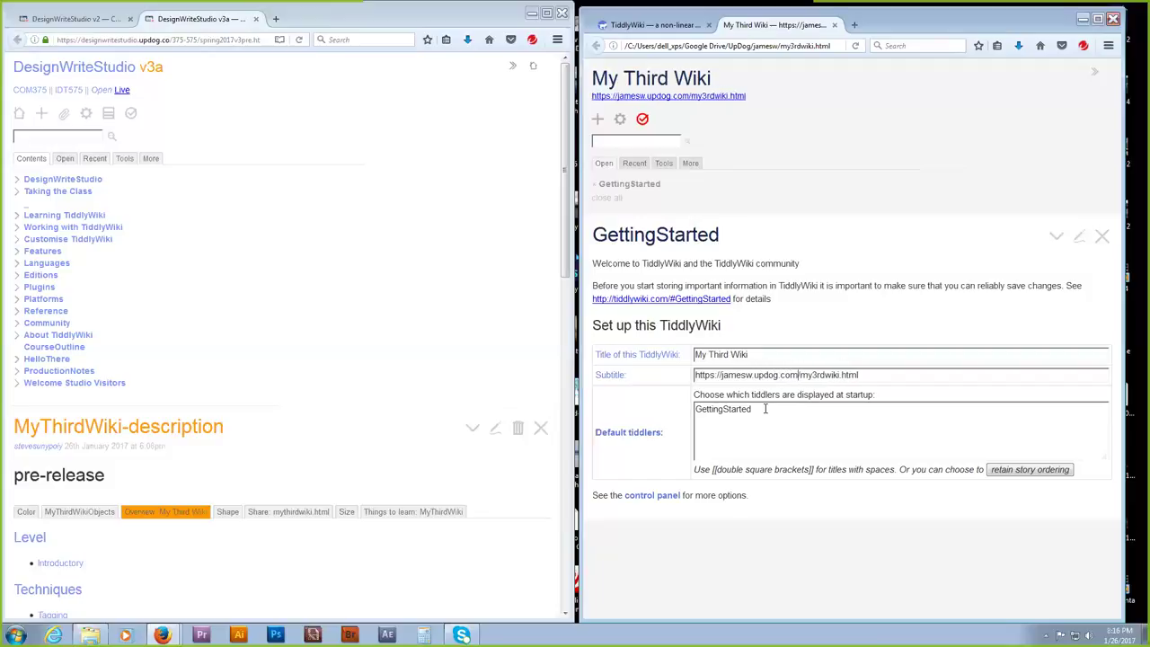
key("BackSpace")
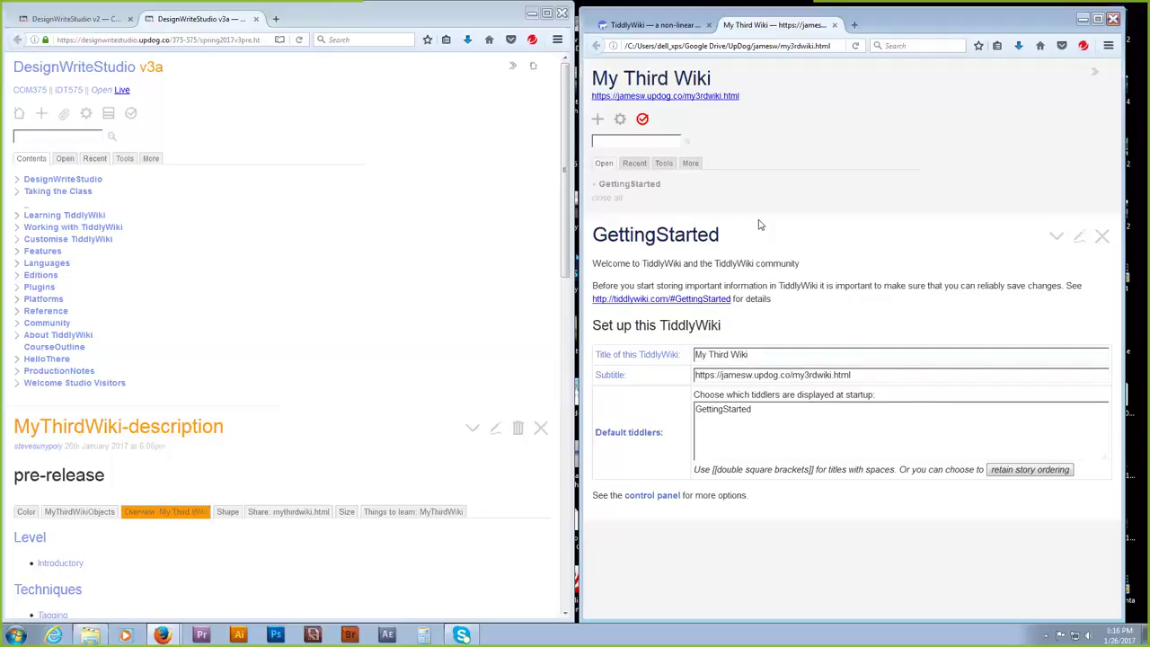
left_click(642, 121)
Replace GettingStarted with MyThirdWiki as the default tiddler and save the wiki.
left_click_drag(759, 409, 684, 412)
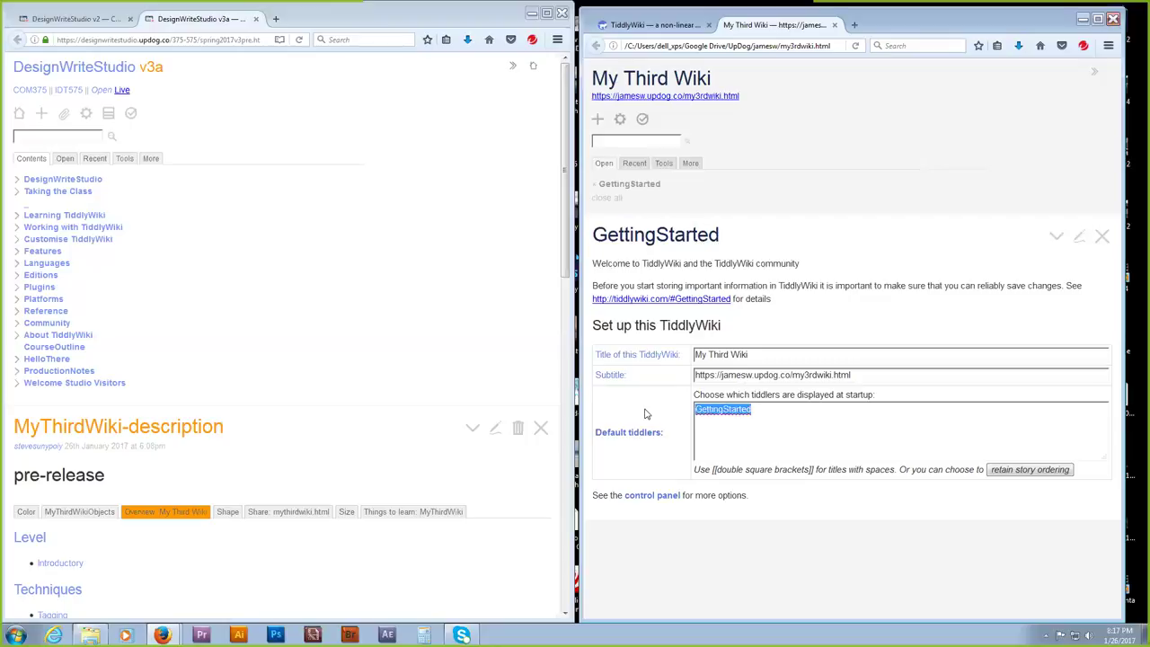
type("My Third Wiki")
key("BackSpace")
key("BackSpace")
key("BackSpace")
key("BackSpace")
key("BackSpace")
key("BackSpace")
key("BackSpace")
key("BackSpace")
key("BackSpace")
key("BackSpace")
key("BackSpace")
type("ThirdWiki")
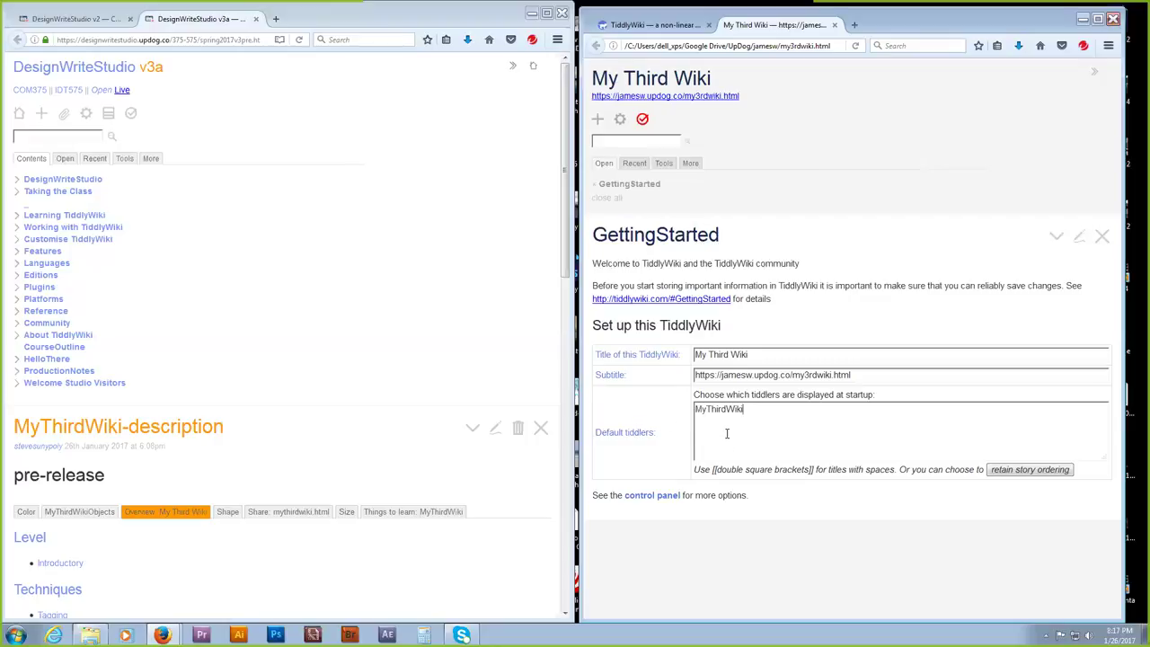
left_click(642, 119)
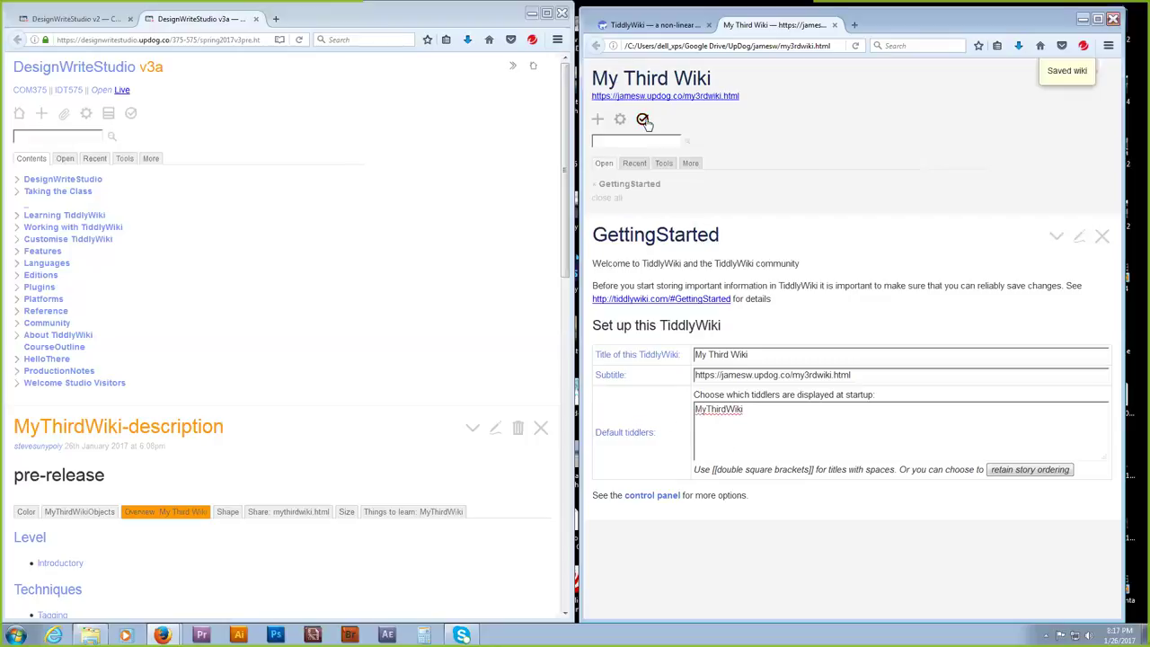
Reload the local wiki, check its hosted UpDog copy through the subtitle link, and close that copy.
left_click(855, 46)
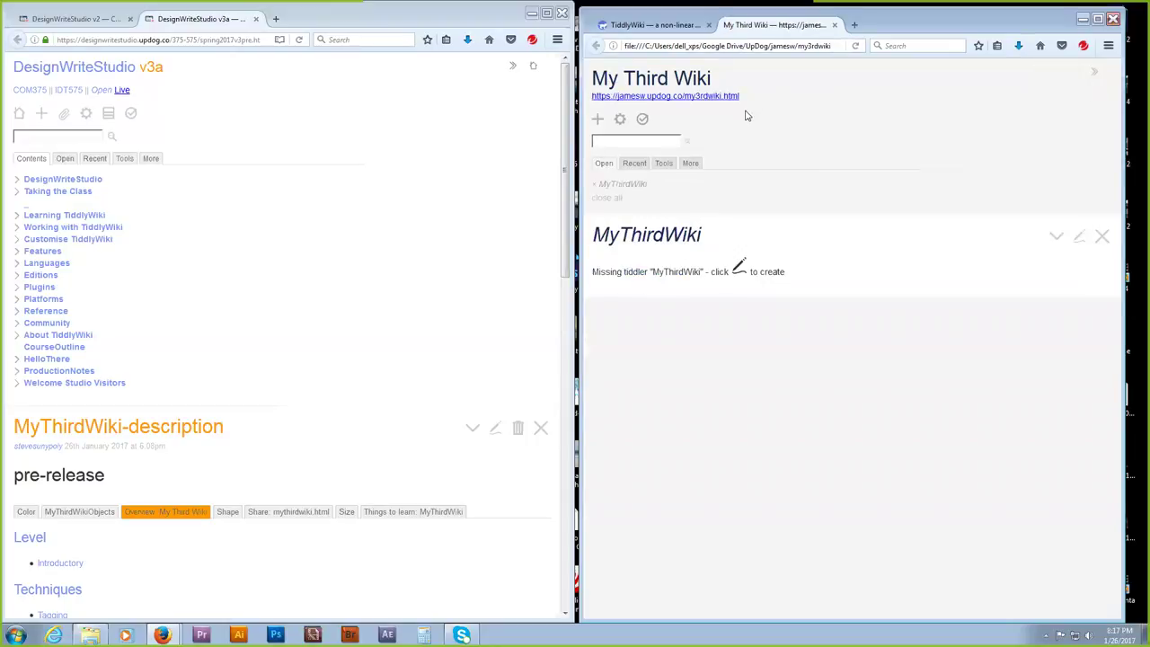
left_click(677, 96)
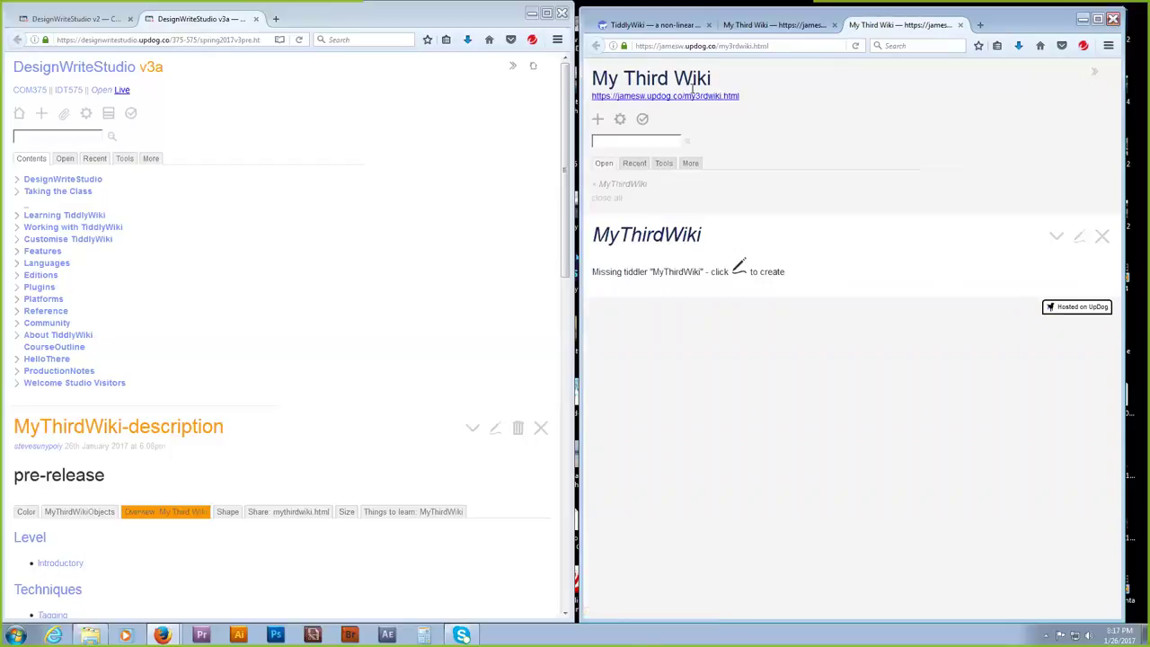
left_click(960, 26)
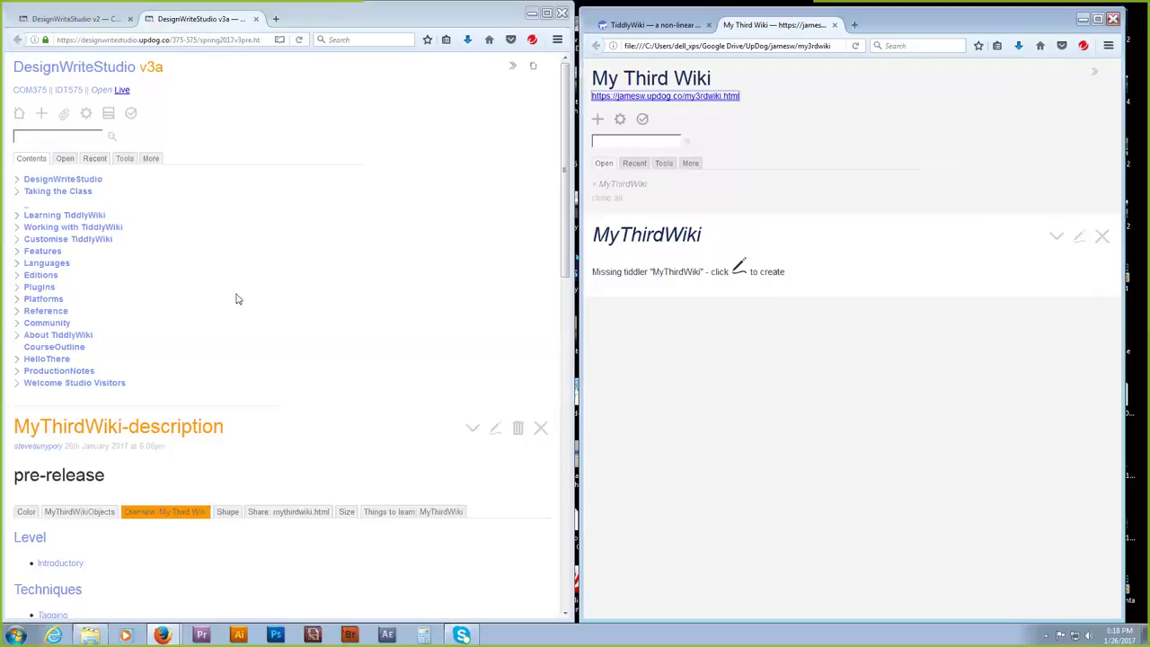
Examine the Color example in MyThirdWiki-description and read the instructions for creating and tagging the set of eight tiddlers.
scroll(141, 251, "down", 3)
scroll(144, 252, "down", 2)
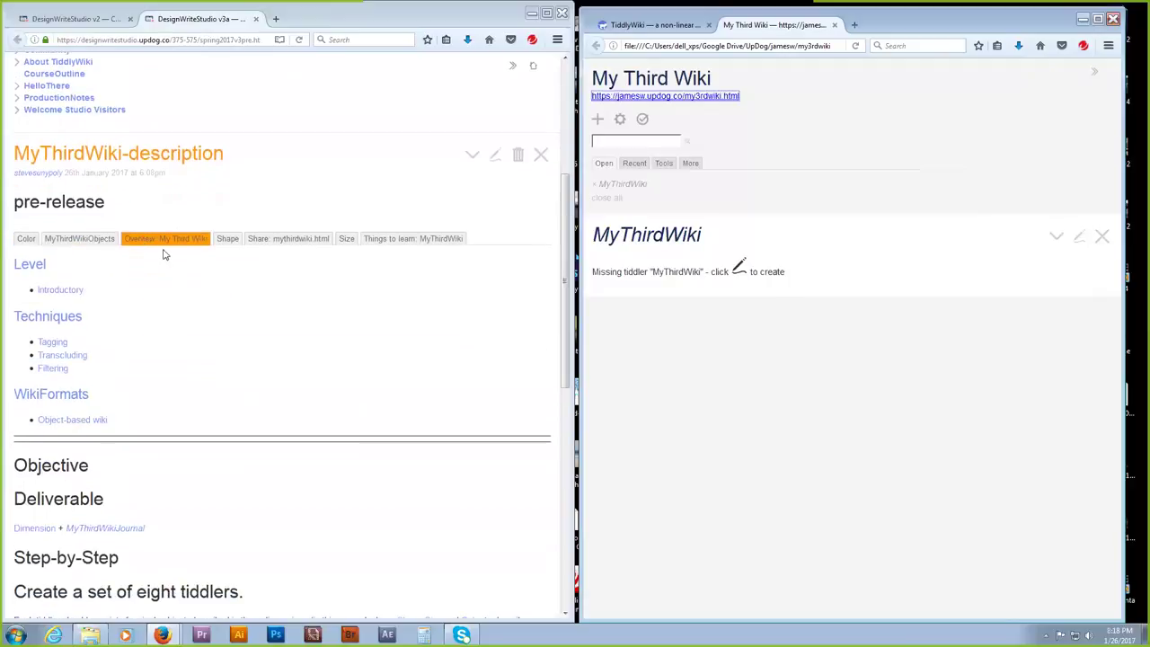
left_click(28, 239)
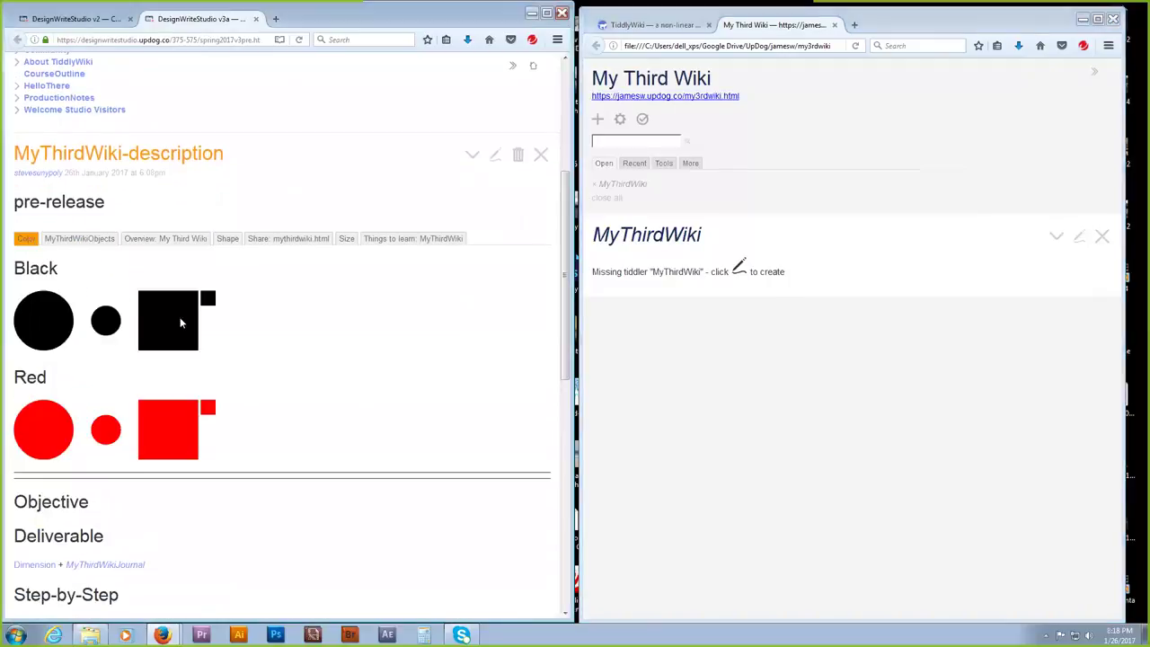
scroll(176, 329, "down", 1)
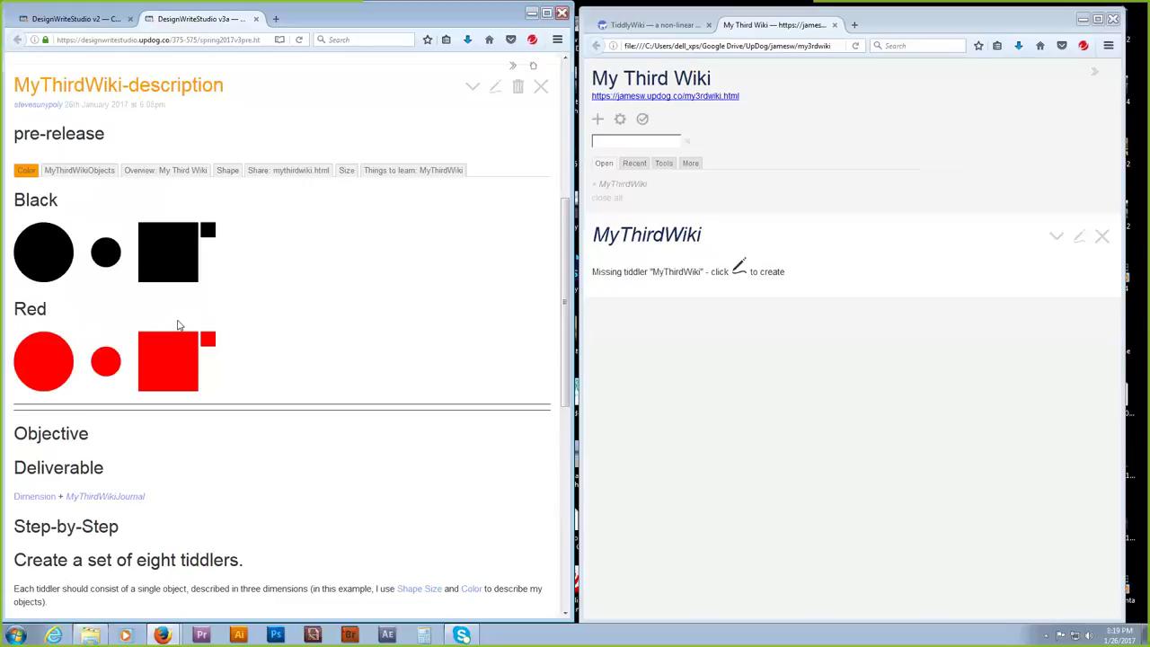
left_click(61, 172)
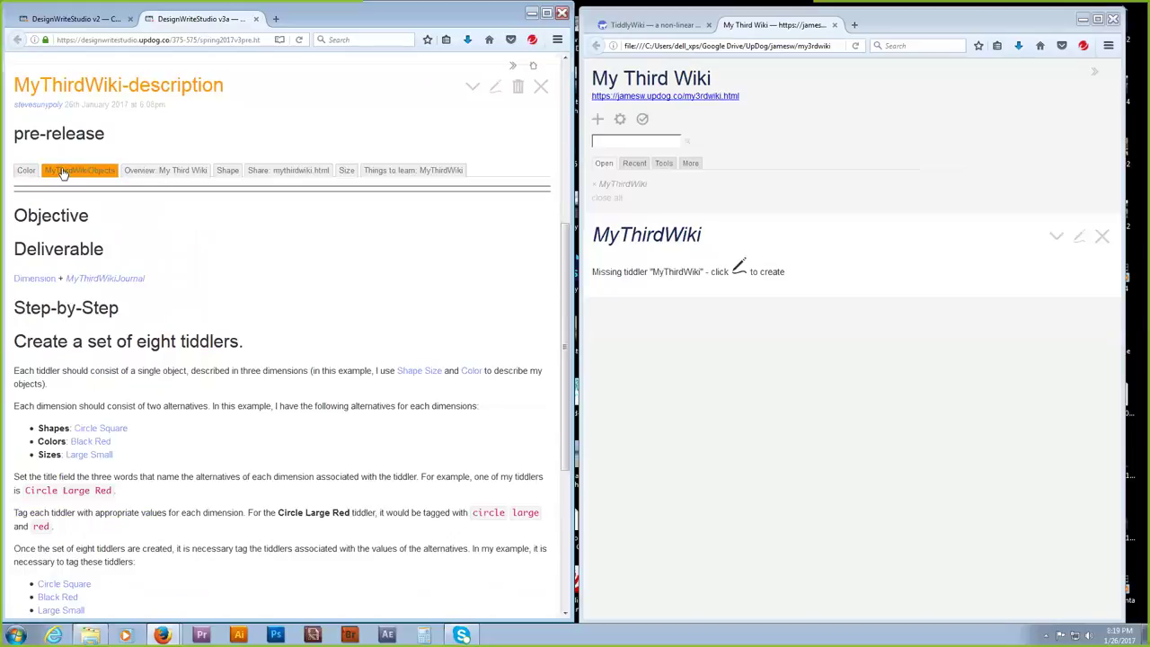
scroll(82, 205, "down", 5)
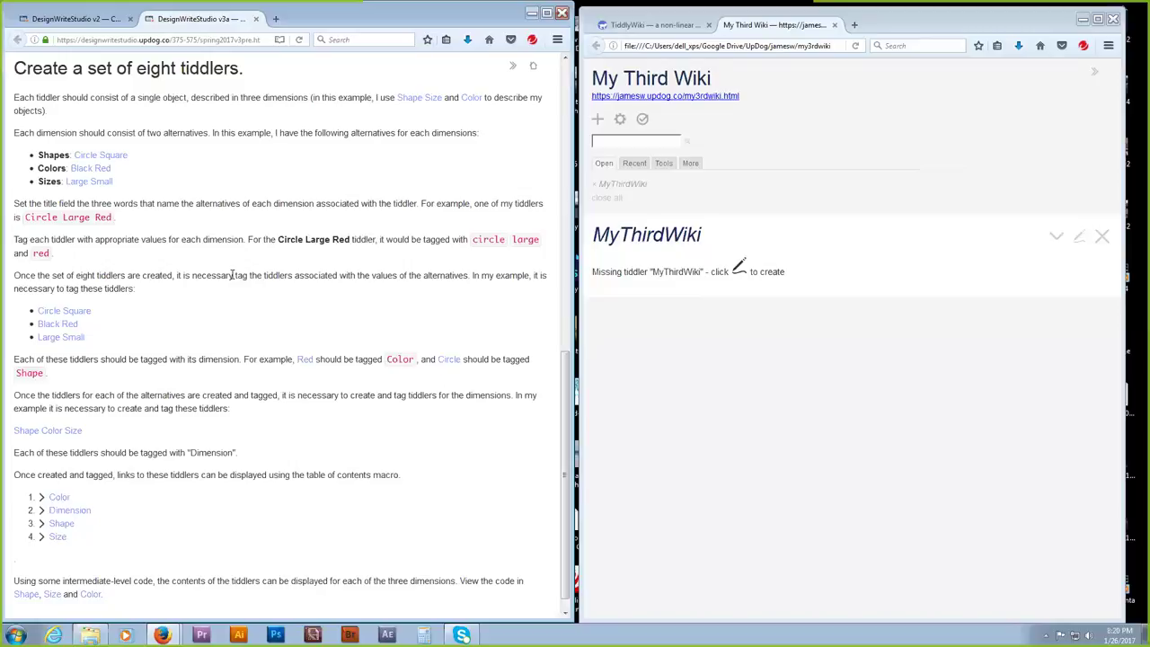
scroll(232, 275, "up", 10)
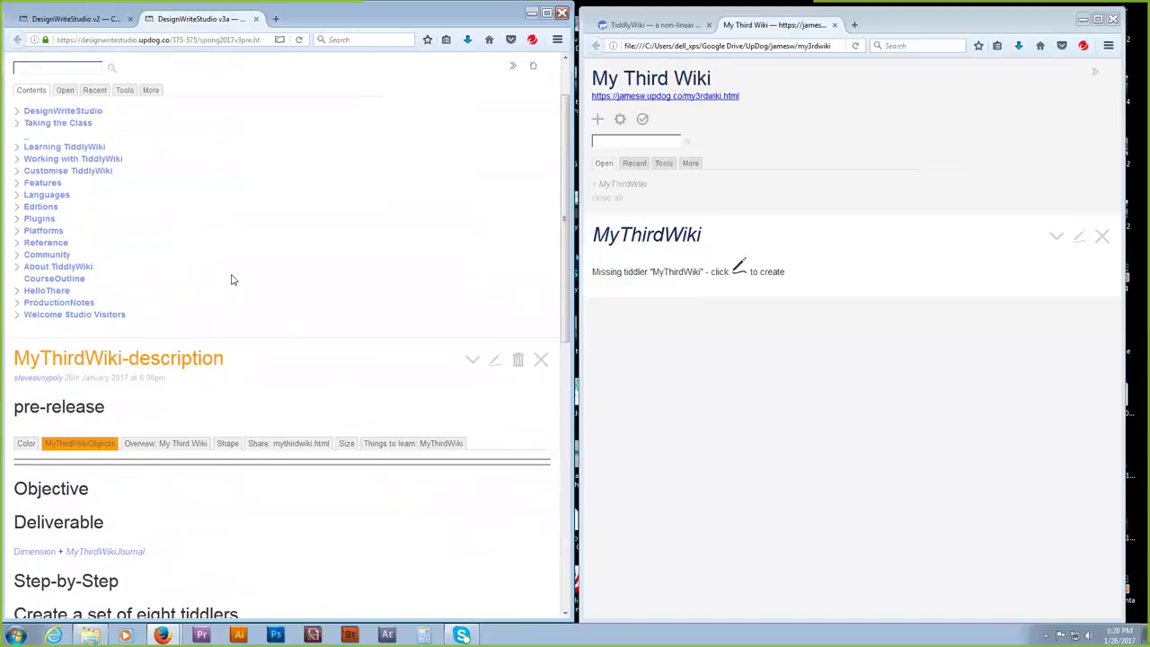
scroll(231, 281, "down", 5)
left_click(26, 175)
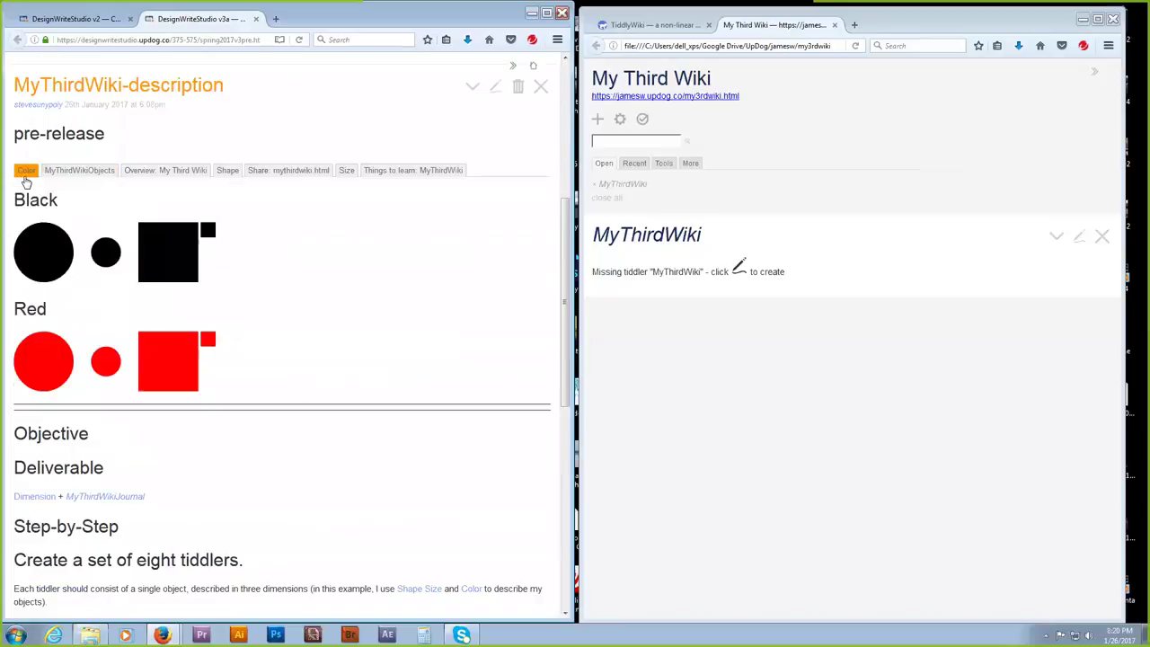
scroll(286, 319, "down", 1)
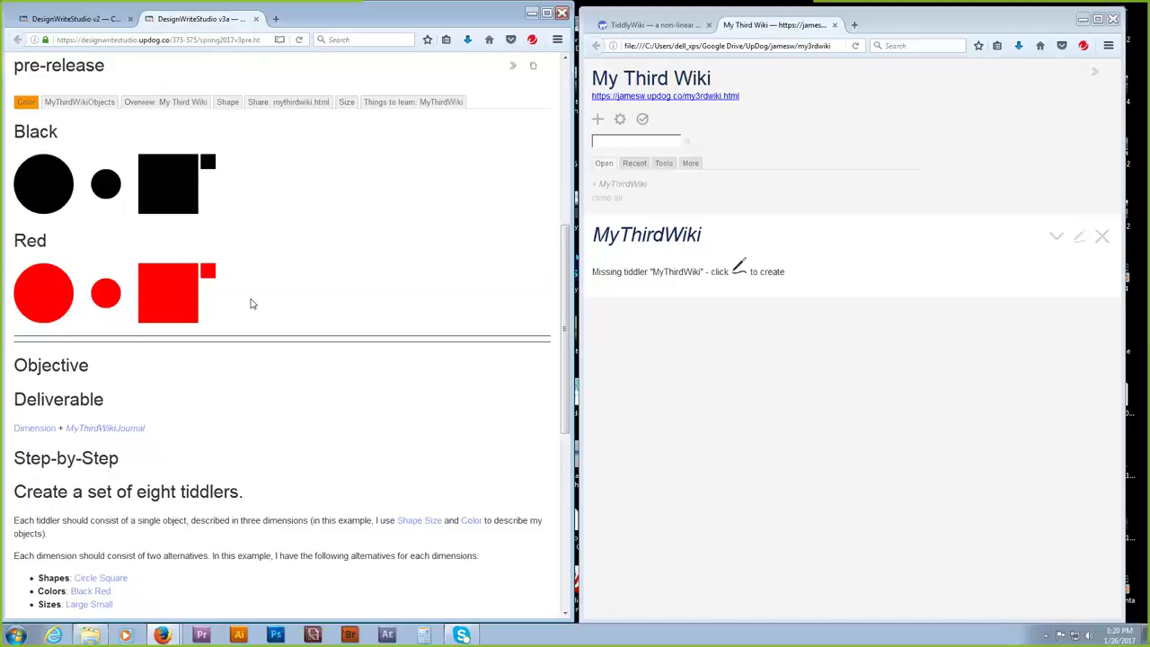
scroll(252, 303, "down", 5)
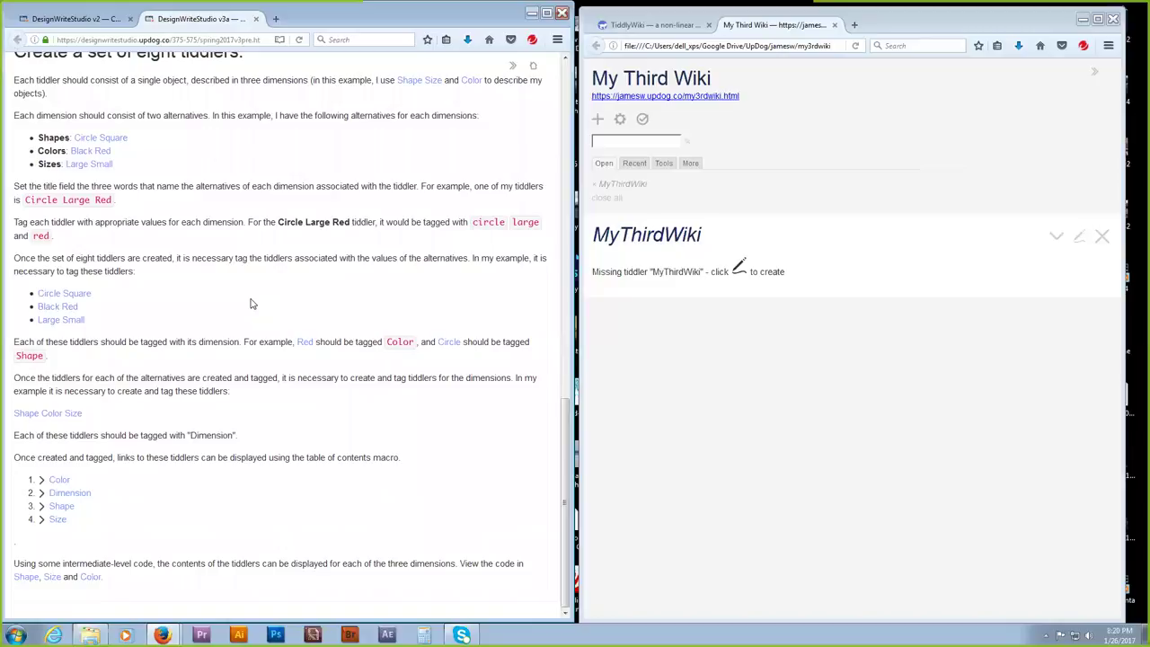
Open the Color tiddler from the table of contents and inspect its source code in edit mode, discarding the draft.
left_click(59, 482)
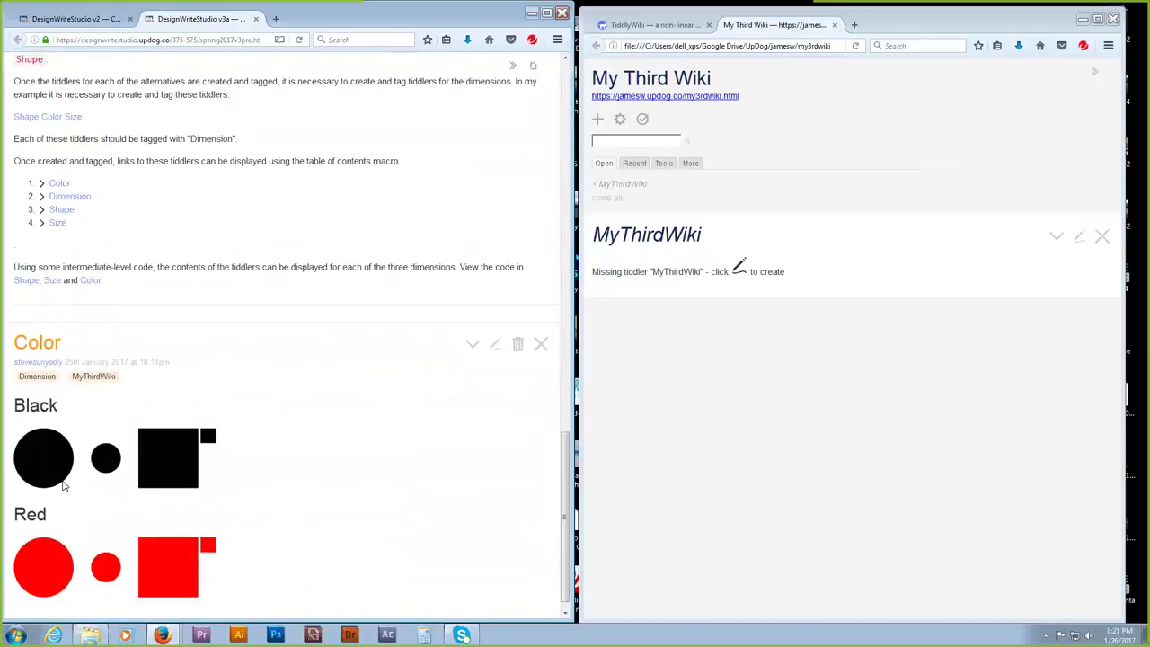
scroll(56, 480, "up", 1)
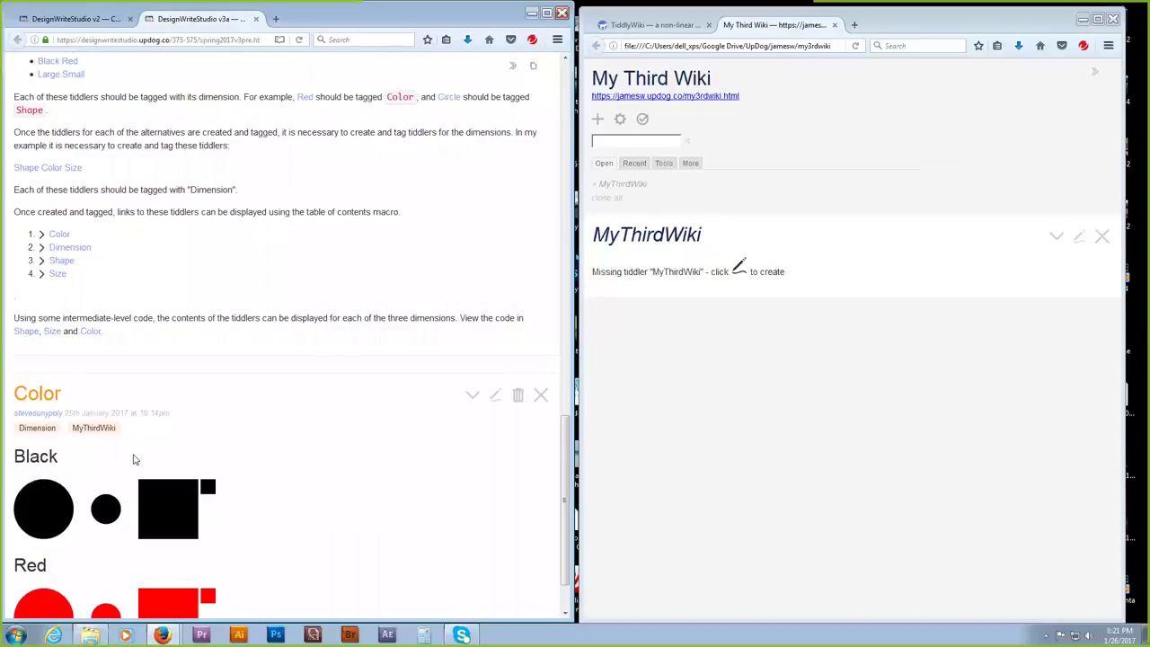
left_click(496, 400)
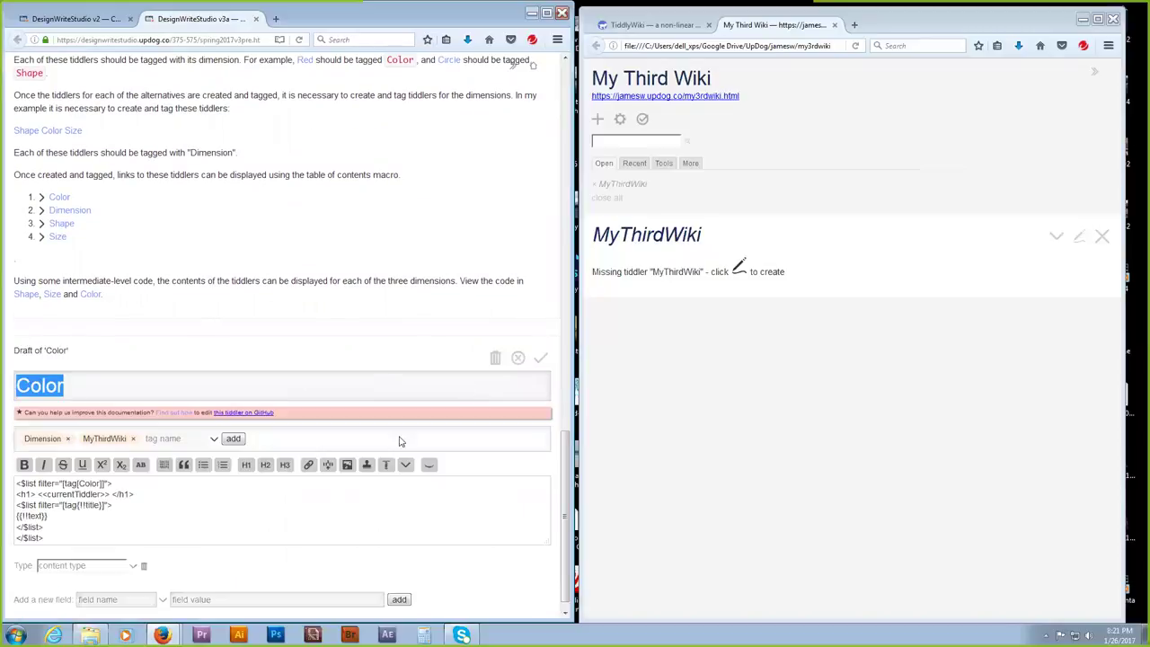
left_click(518, 359)
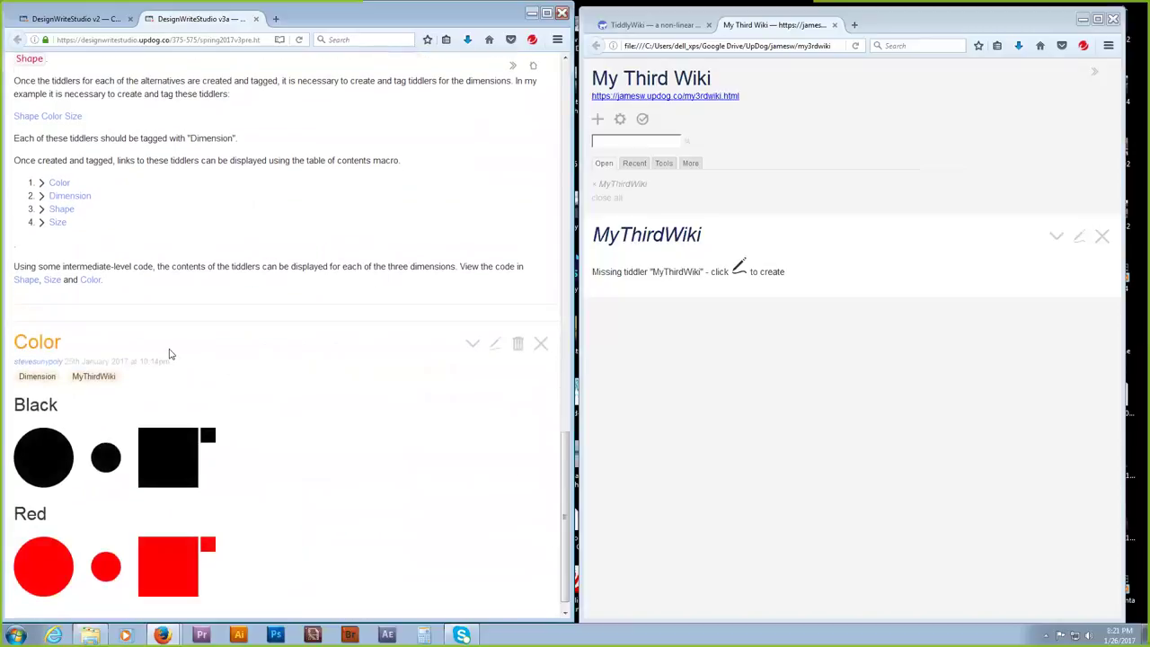
Expand Color and Black in the instructions' table of contents and import the Circle Large Black tiddler into My Third Wiki.
scroll(171, 354, "up", 3)
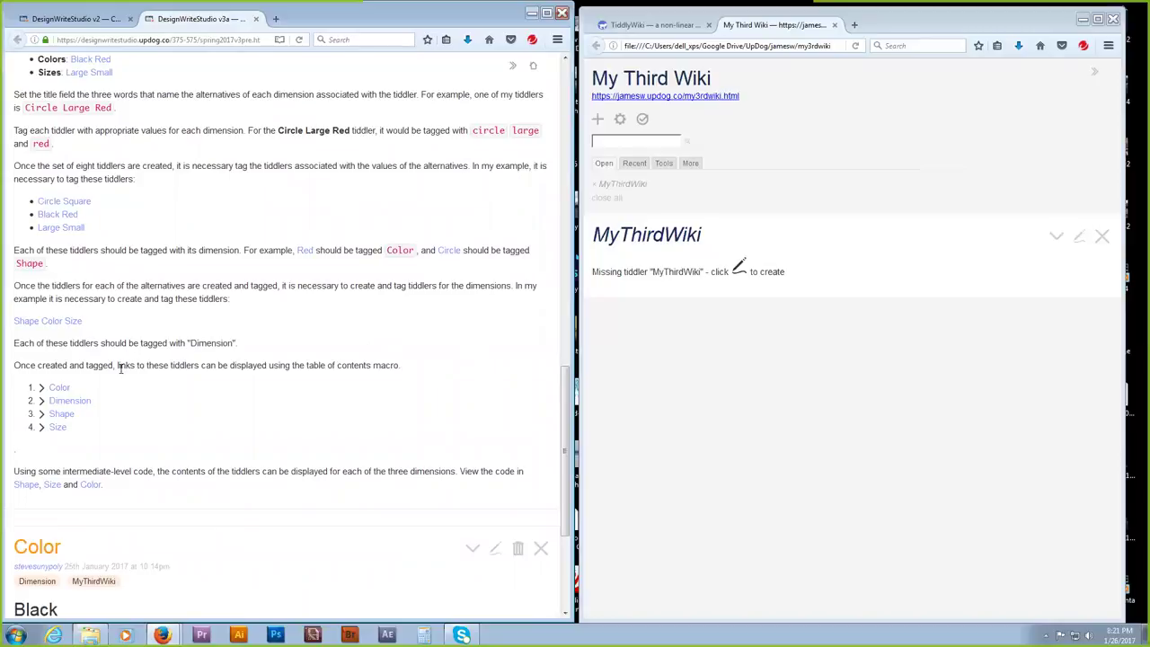
left_click(40, 390)
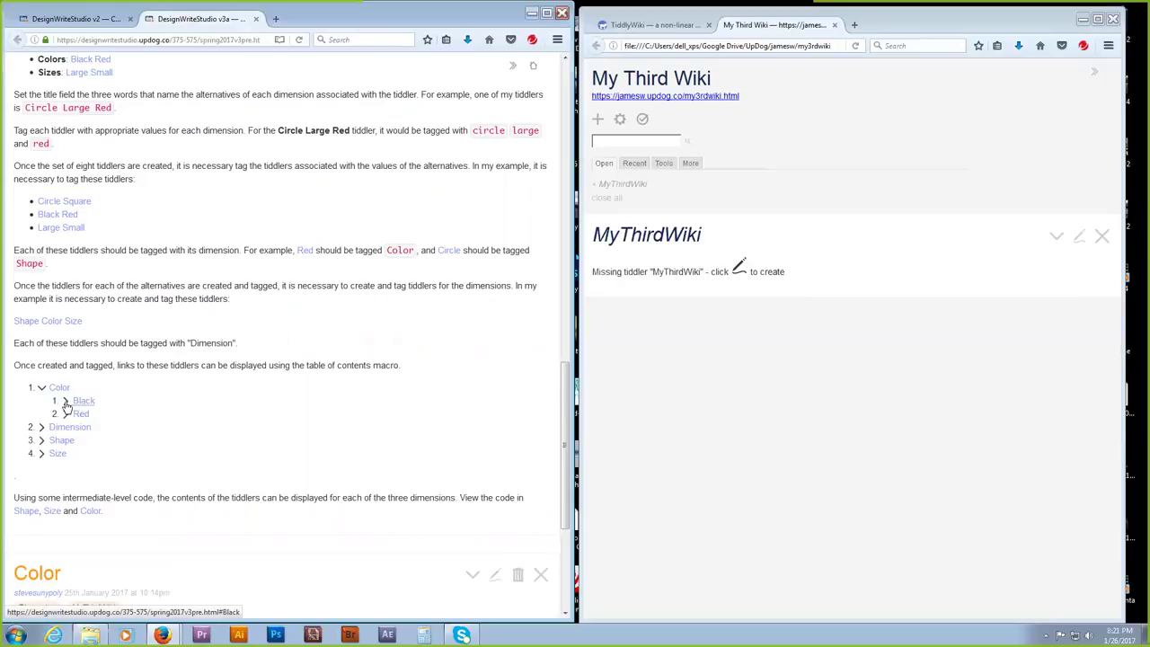
left_click(65, 401)
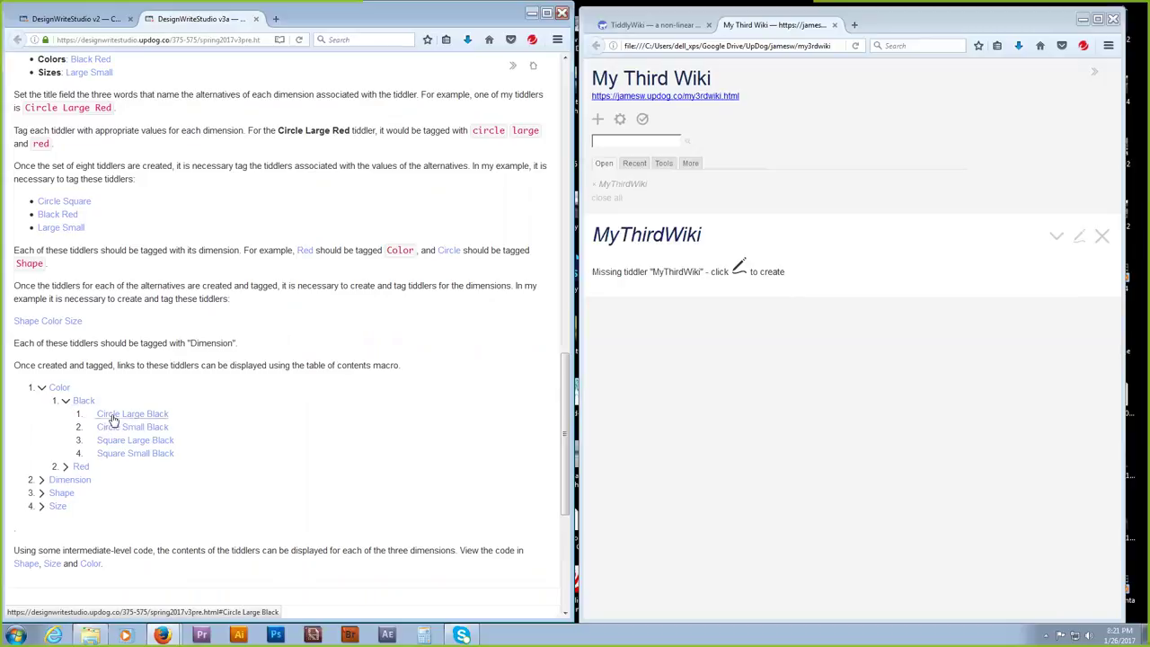
left_click_drag(113, 420, 764, 124)
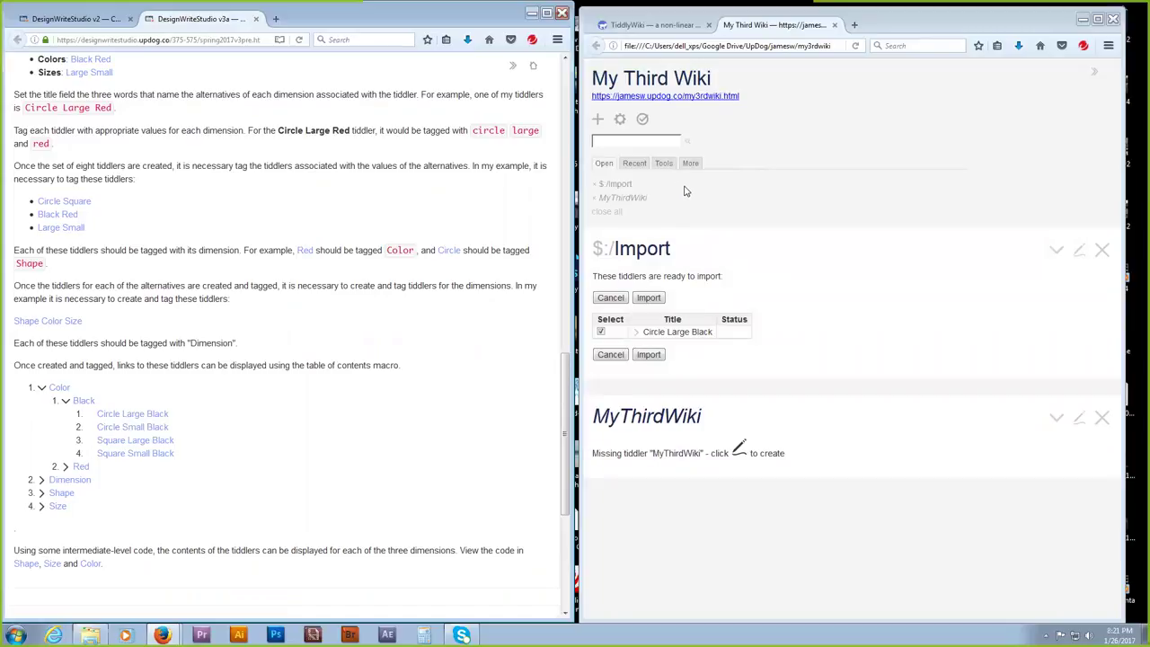
left_click(653, 298)
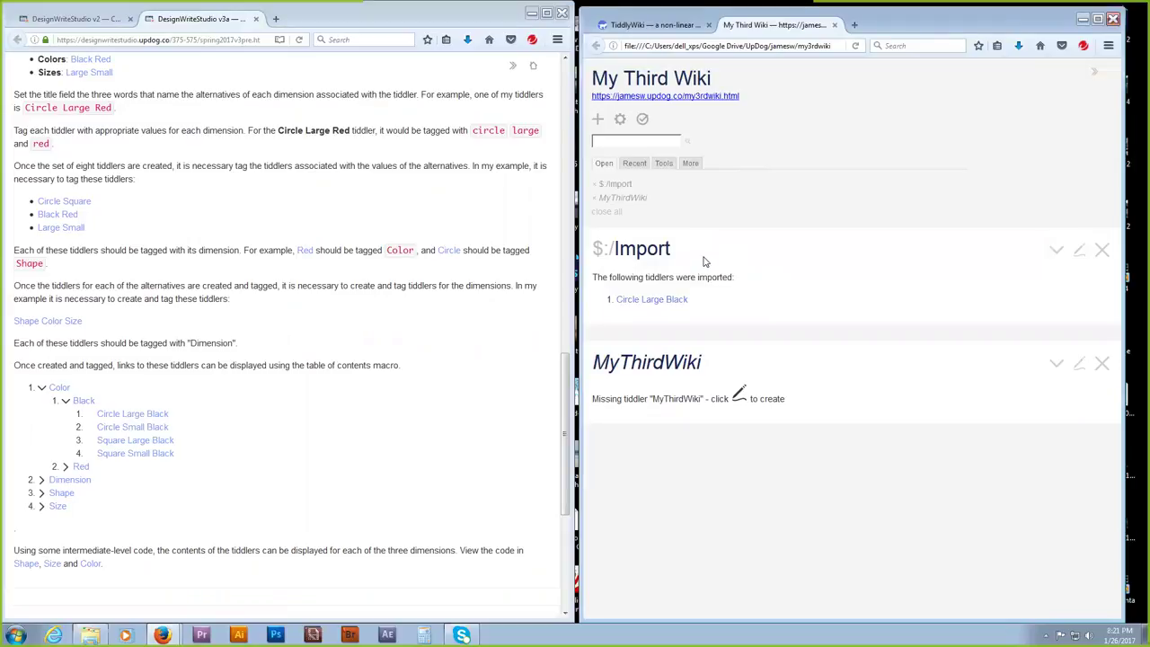
Open the imported Circle Large Black tiddler for editing in a maximized window, with its preview shown and the sidebar hidden.
left_click(648, 309)
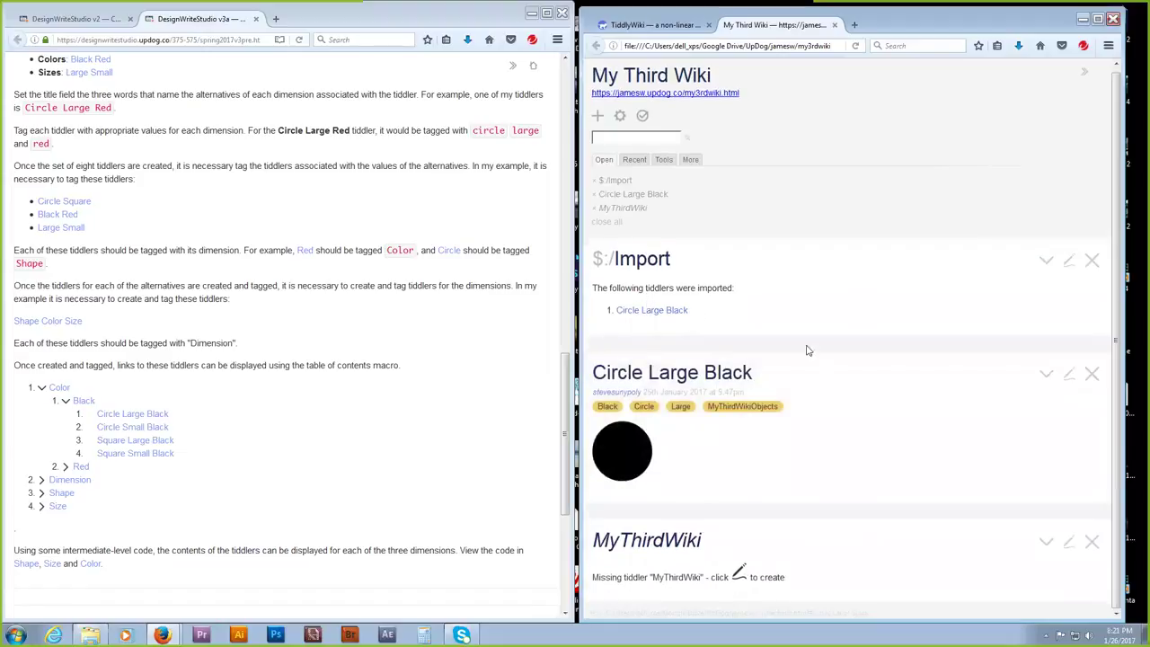
left_click(1098, 20)
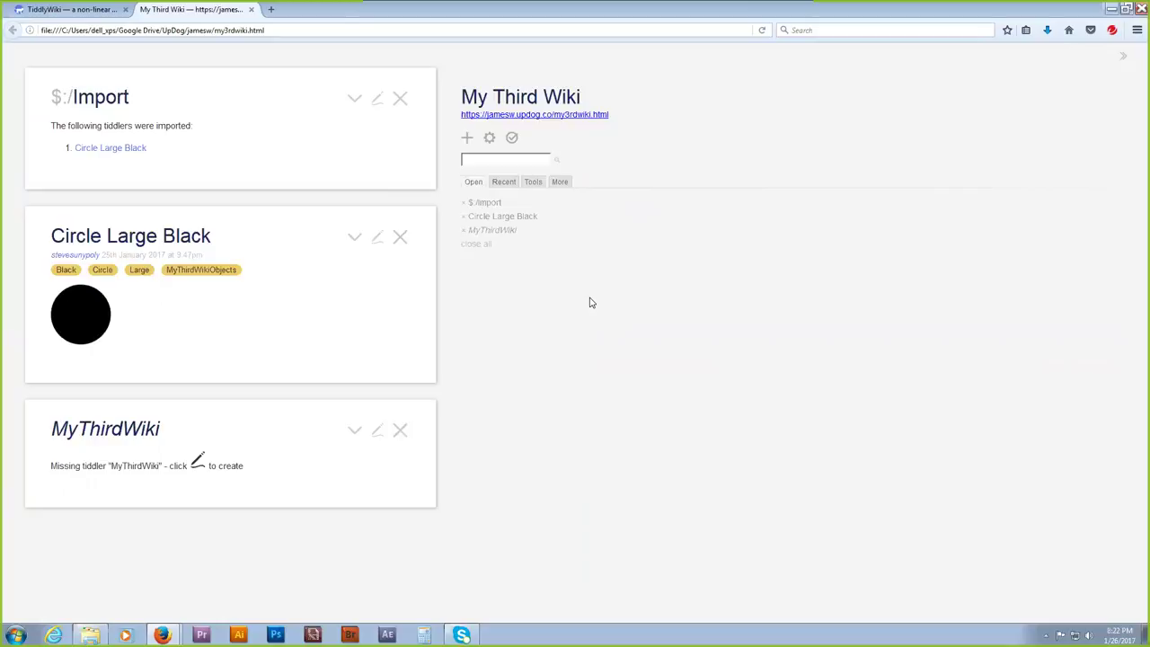
left_click(374, 241)
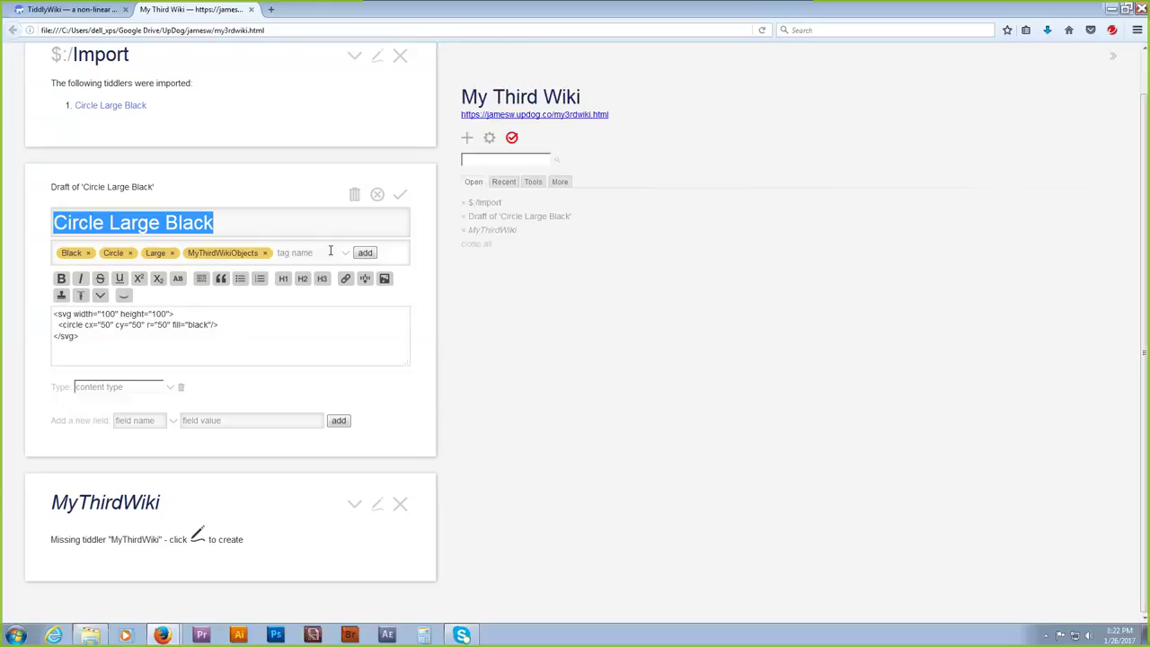
left_click(127, 299)
left_click(127, 299)
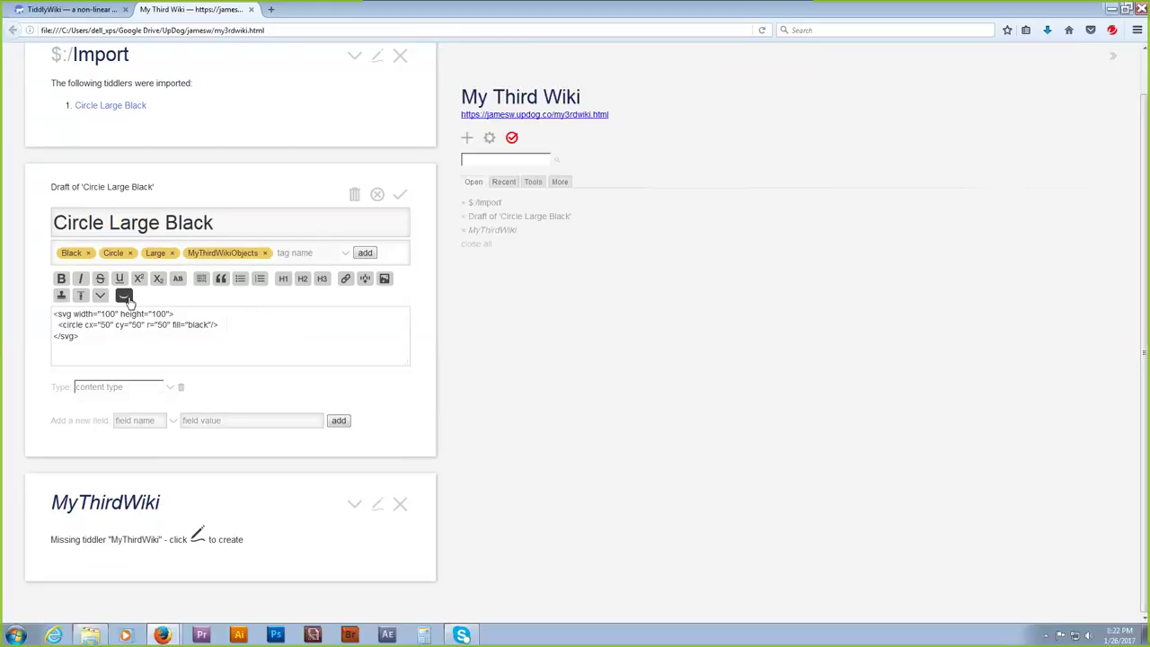
left_click(127, 299)
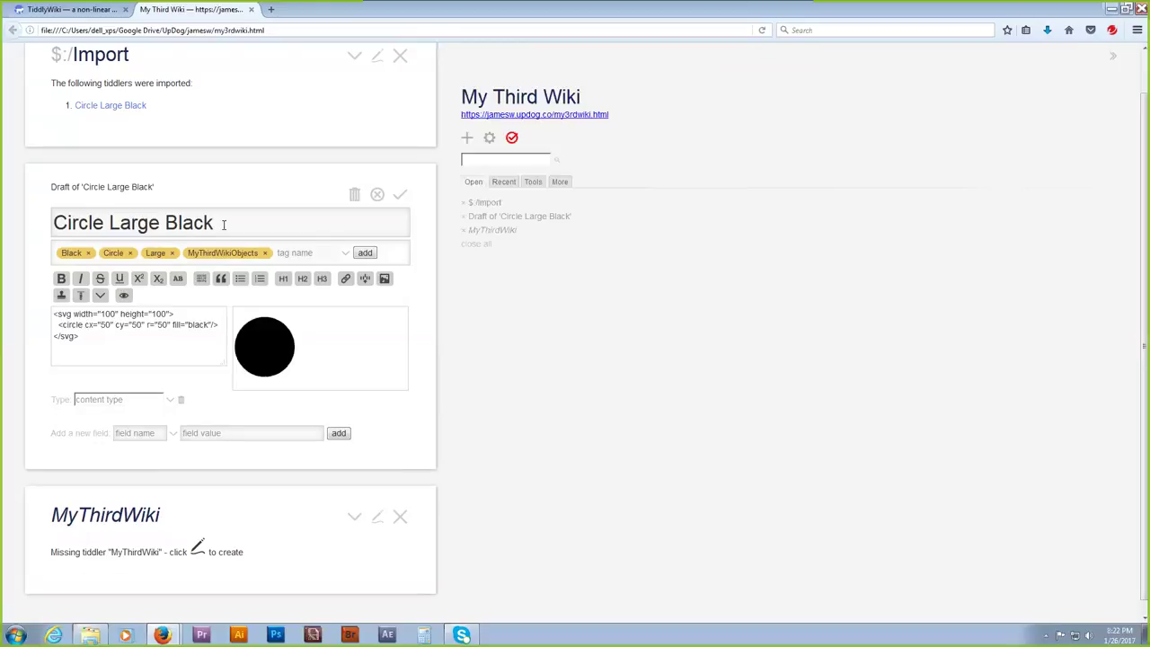
left_click(1113, 57)
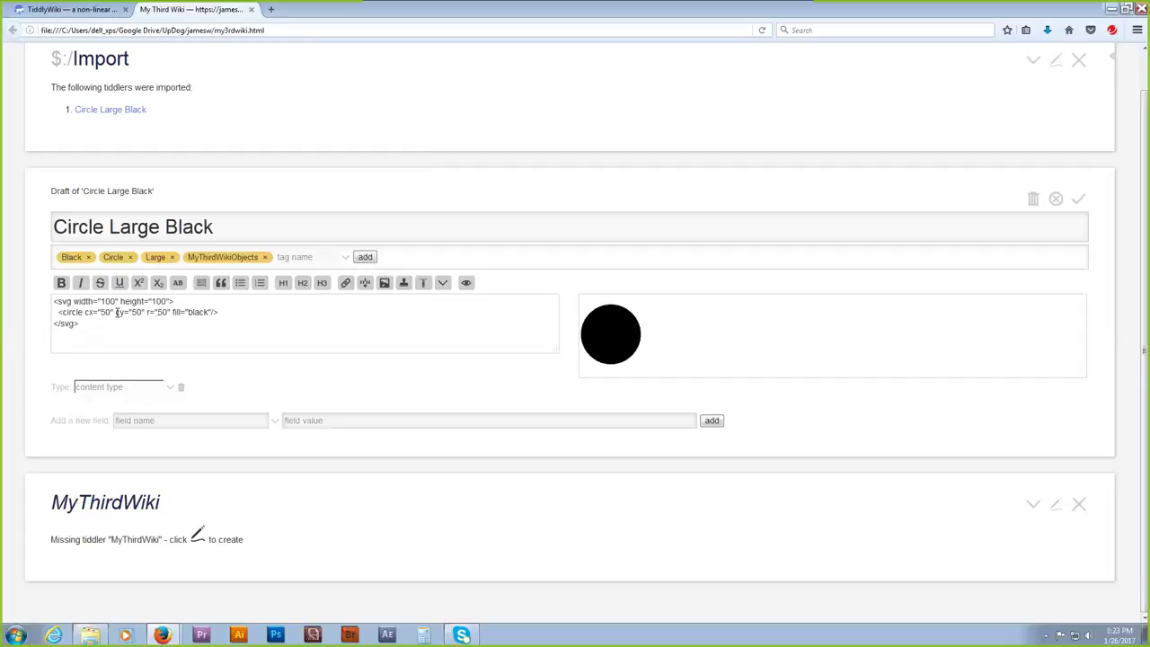
Set the circle's radius to 20 in the SVG code of the Circle Large Black draft.
left_click(164, 311)
double_click(162, 311)
type("20")
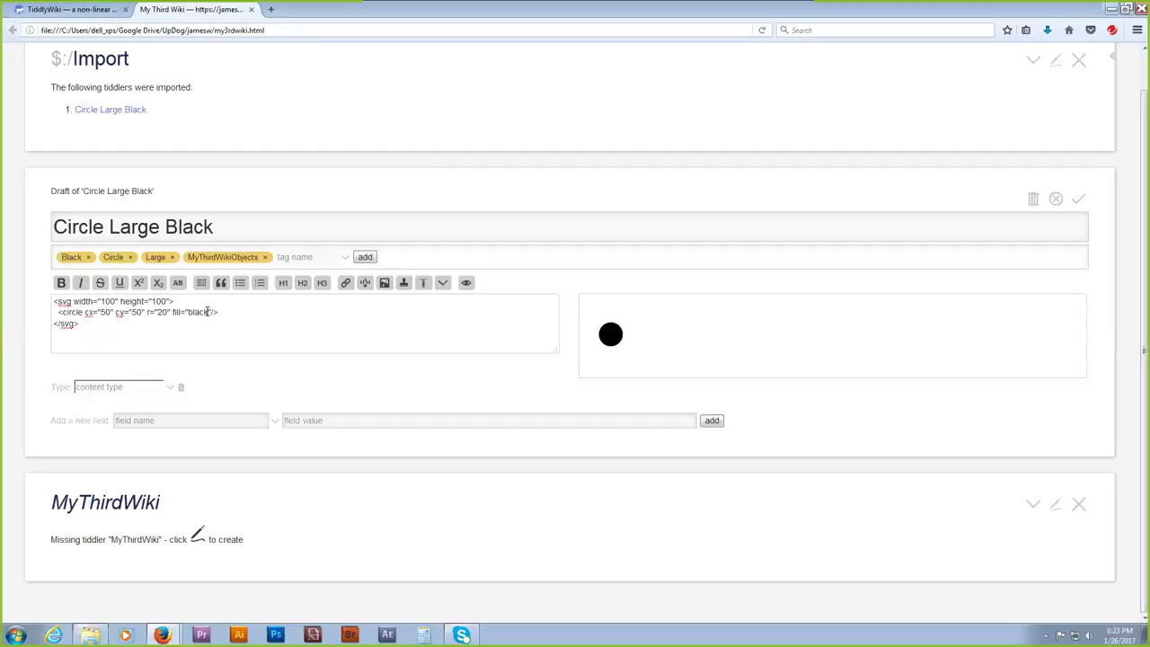
Try #222 and #12ff12 as the circle's fill color in the SVG code, ending with purple.
left_click_drag(205, 312, 53, 313)
type("#222")
key("BackSpace")
key("BackSpace")
key("BackSpace")
key("BackSpace")
key("BackSpace")
type("#12ff12")
key("BackSpace")
key("BackSpace")
key("BackSpace")
key("BackSpace")
key("BackSpace")
key("BackSpace")
key("BackSpace")
type("purple")
Change the title of the Circle Large Black draft to Circle Small Purple.
left_click(223, 227)
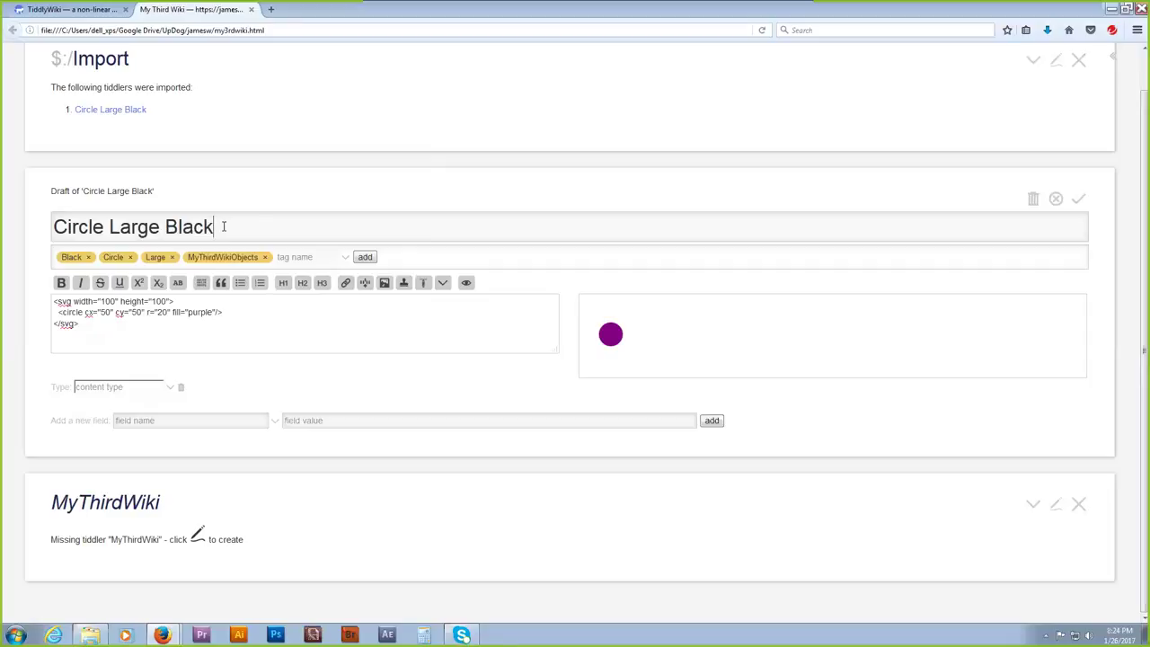
left_click_drag(224, 226, 112, 235)
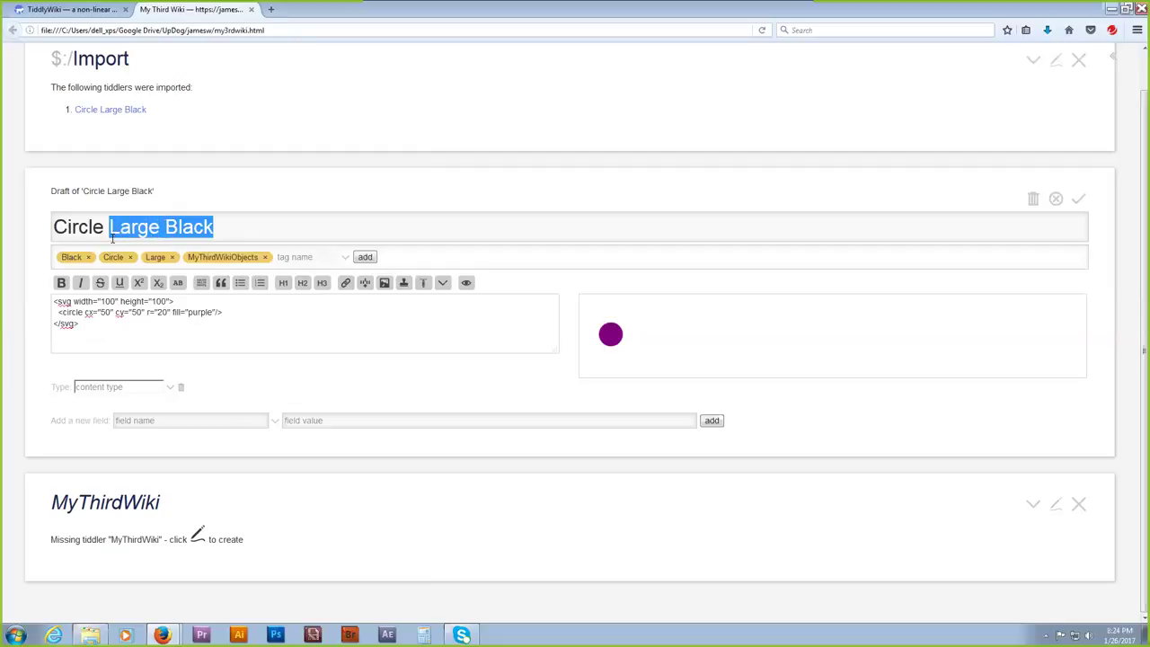
type("Sma")
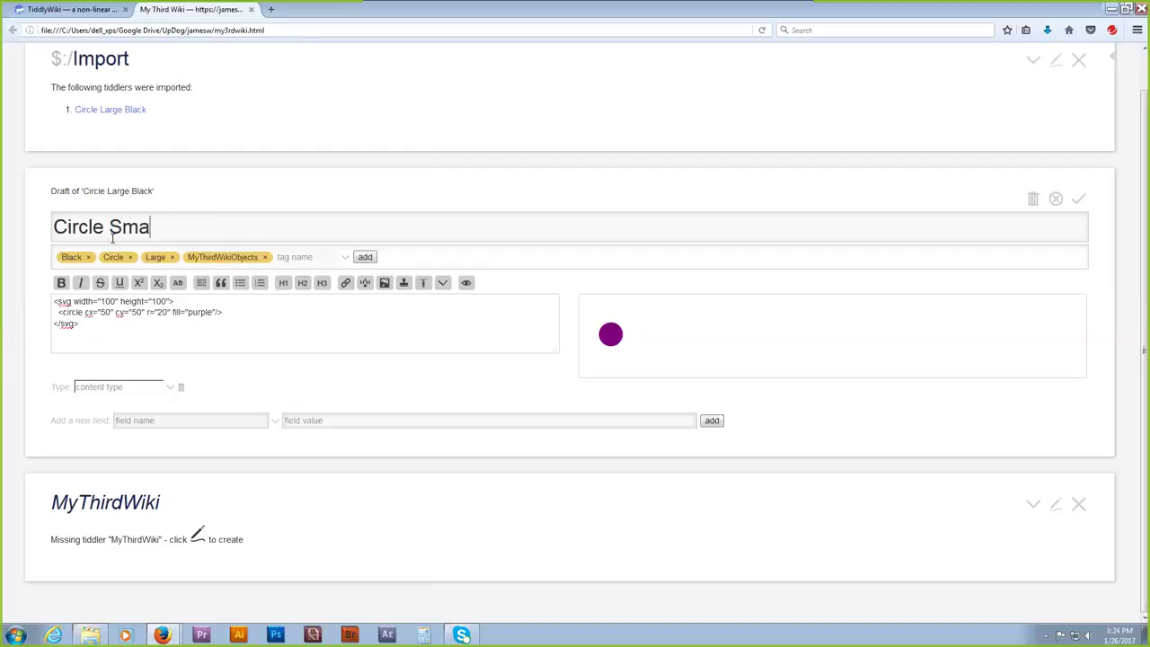
type("ll Purple")
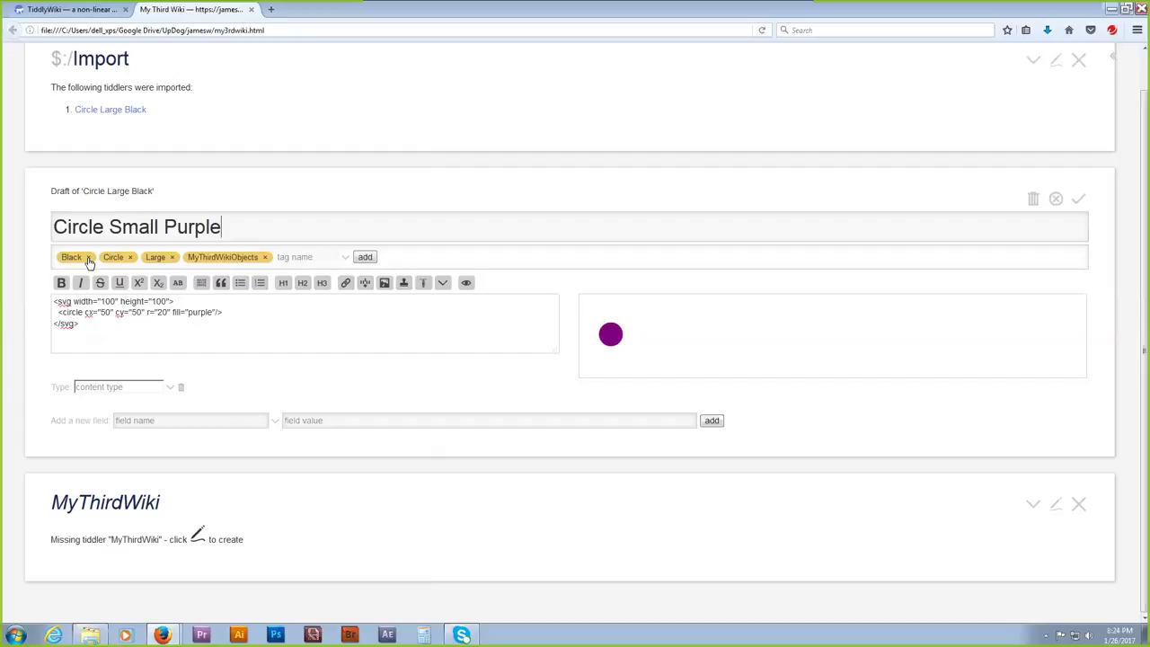
Replace the draft's Black and Large tags with Small and Purple, and save the tiddler.
left_click(89, 259)
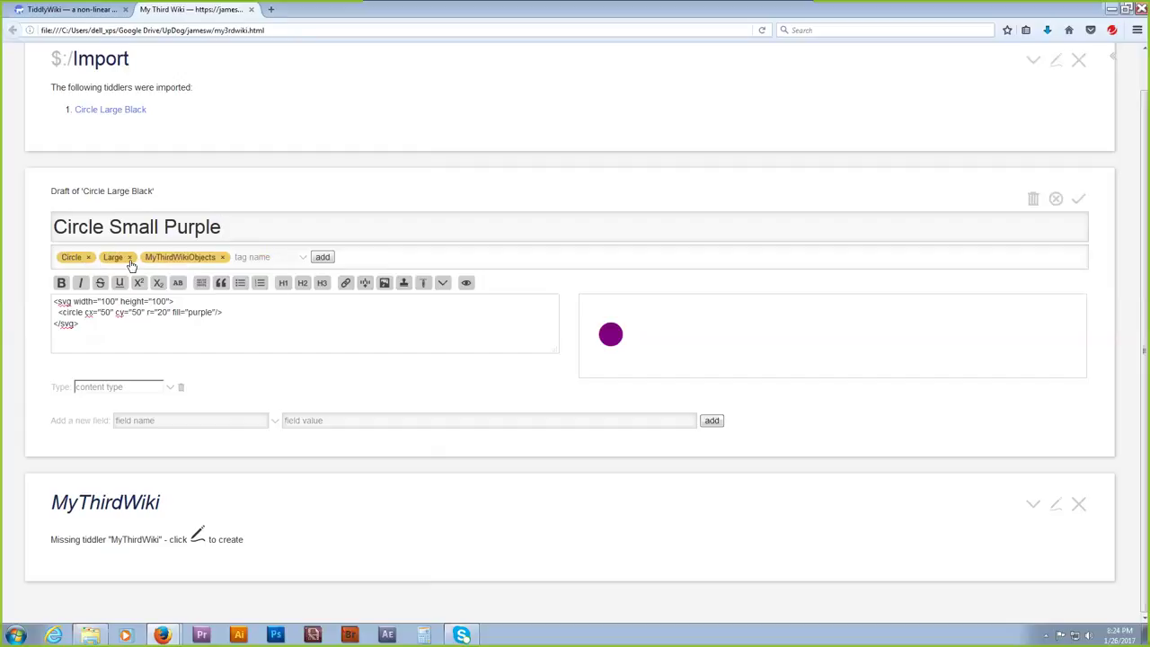
left_click(130, 259)
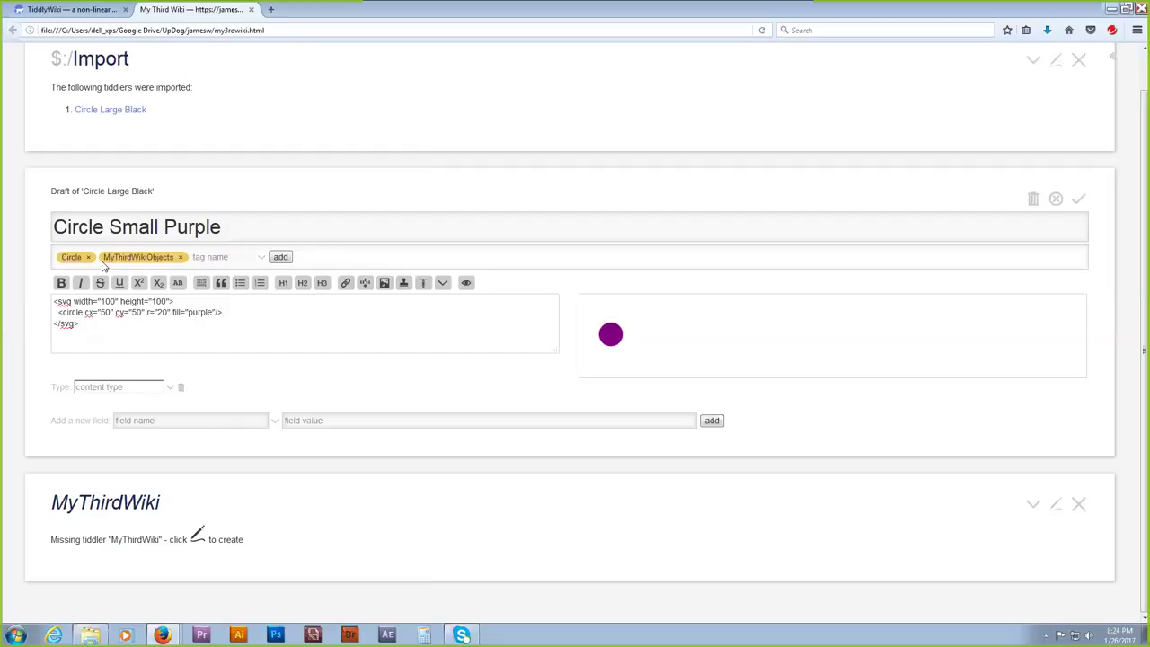
left_click(212, 257)
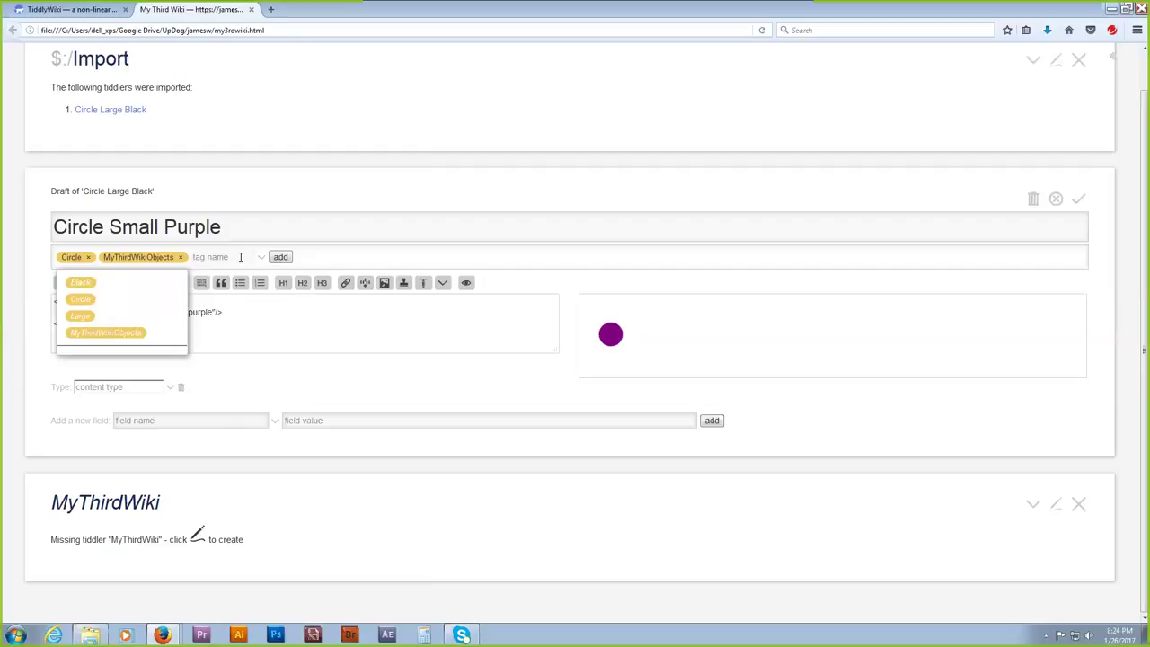
type("Small")
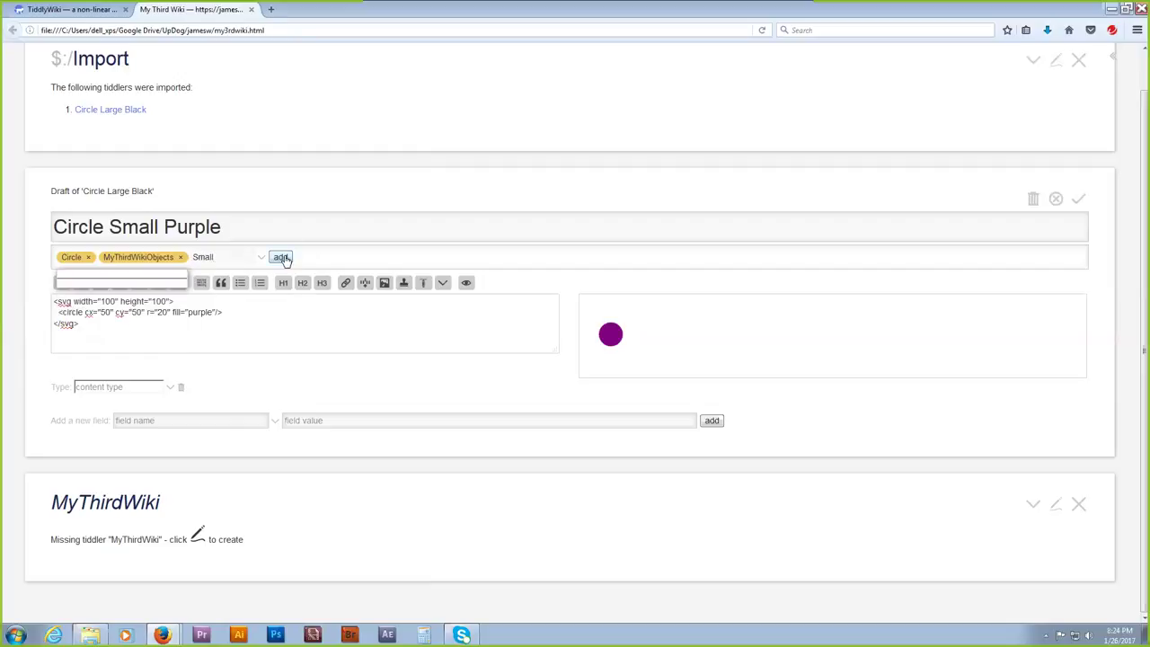
left_click(280, 257)
type("Purple")
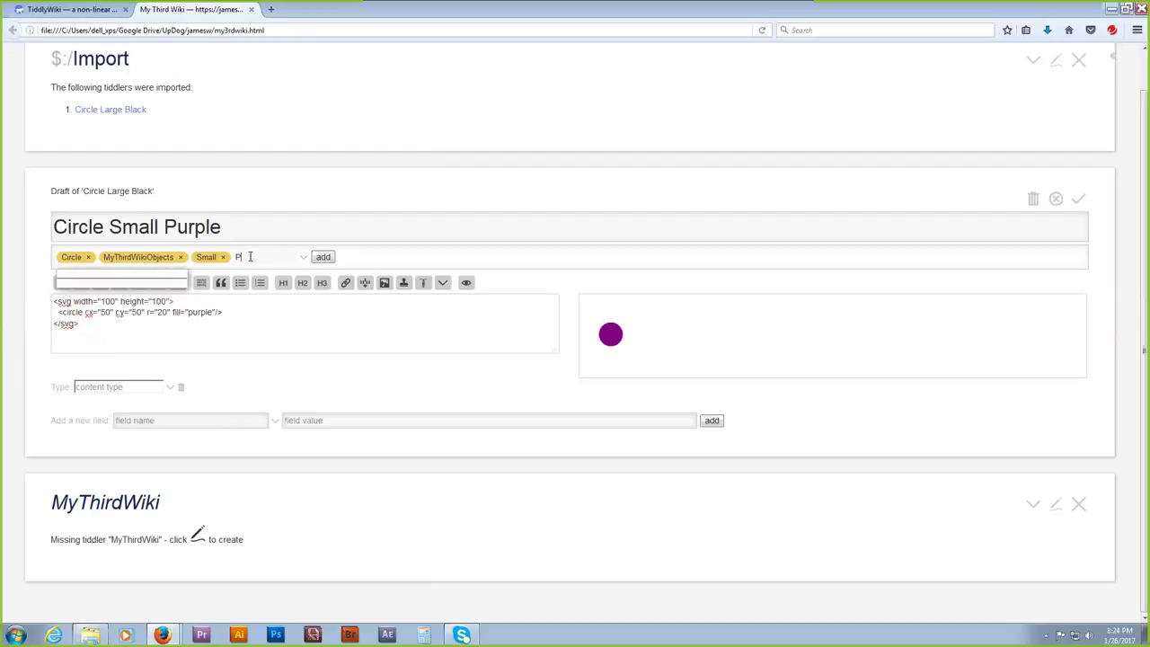
left_click(326, 258)
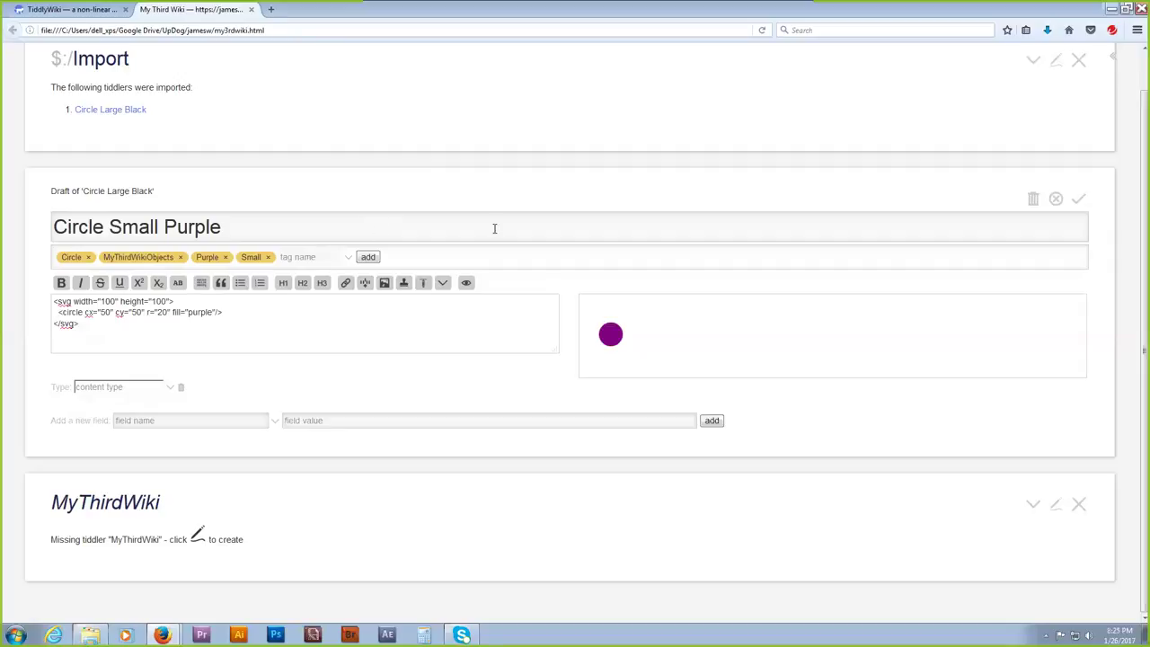
left_click(1077, 201)
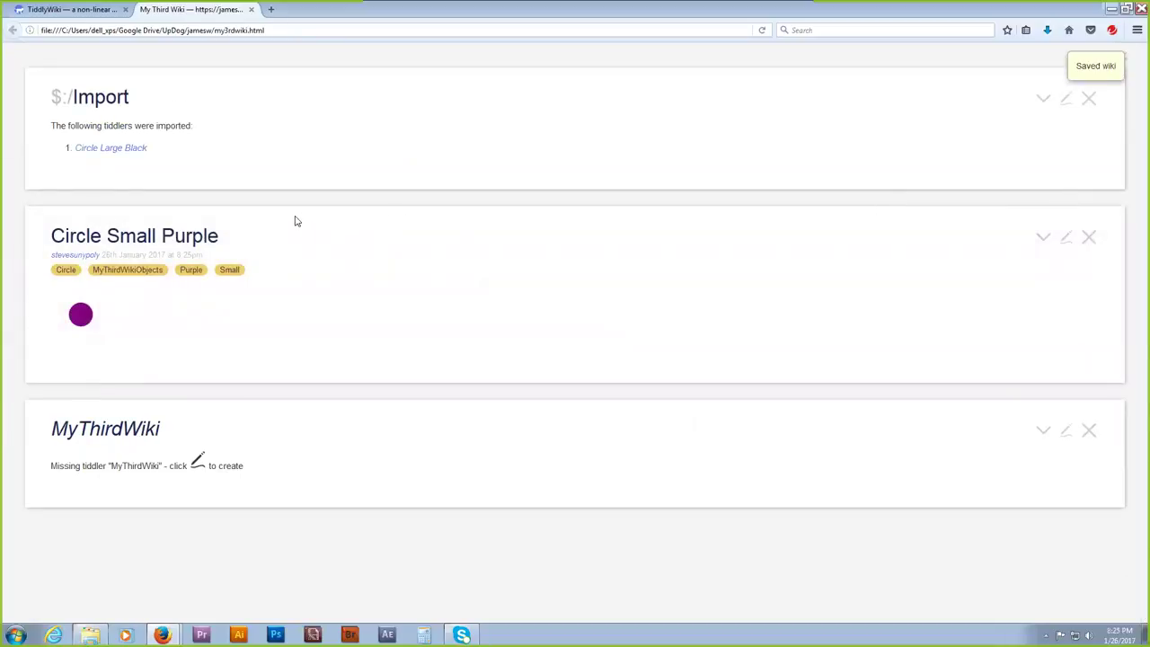
Check which tiddlers are listed under the Circle, MyThirdWikiObjects, Purple and Small tags of Circle Small Purple.
left_click(62, 273)
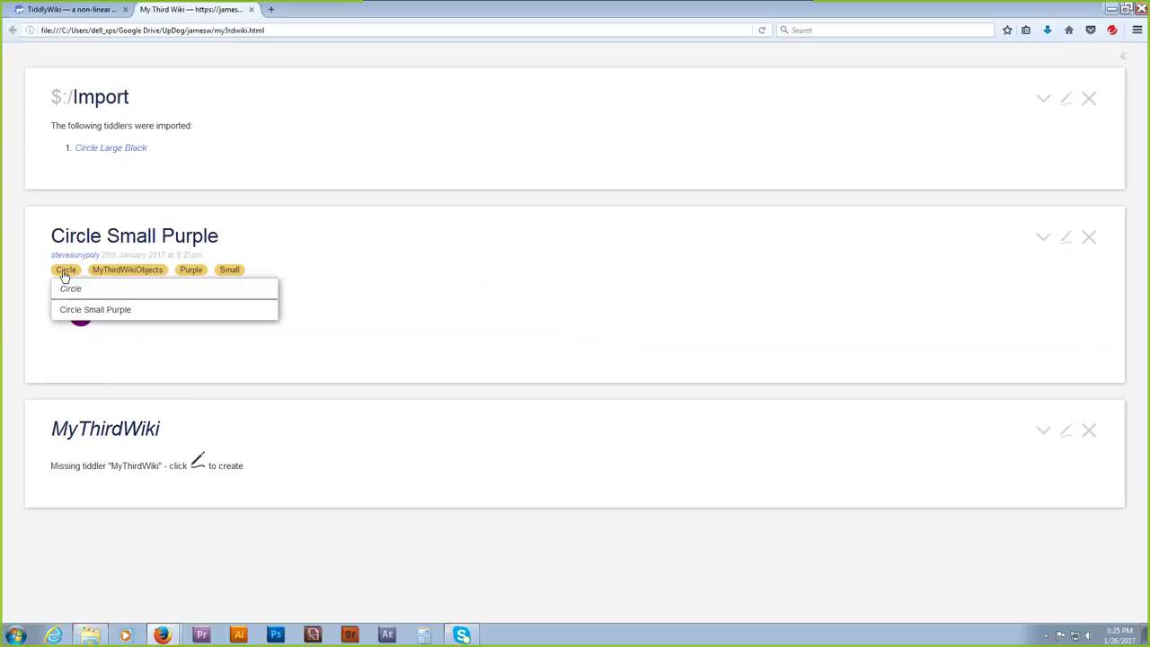
left_click(108, 270)
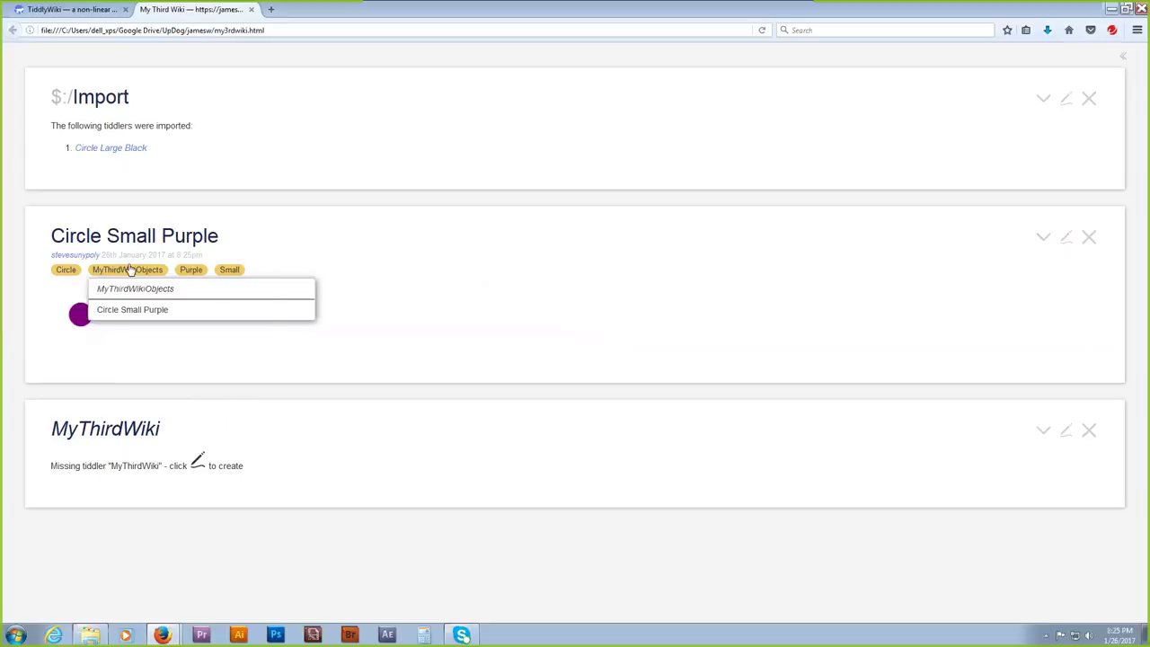
left_click(184, 271)
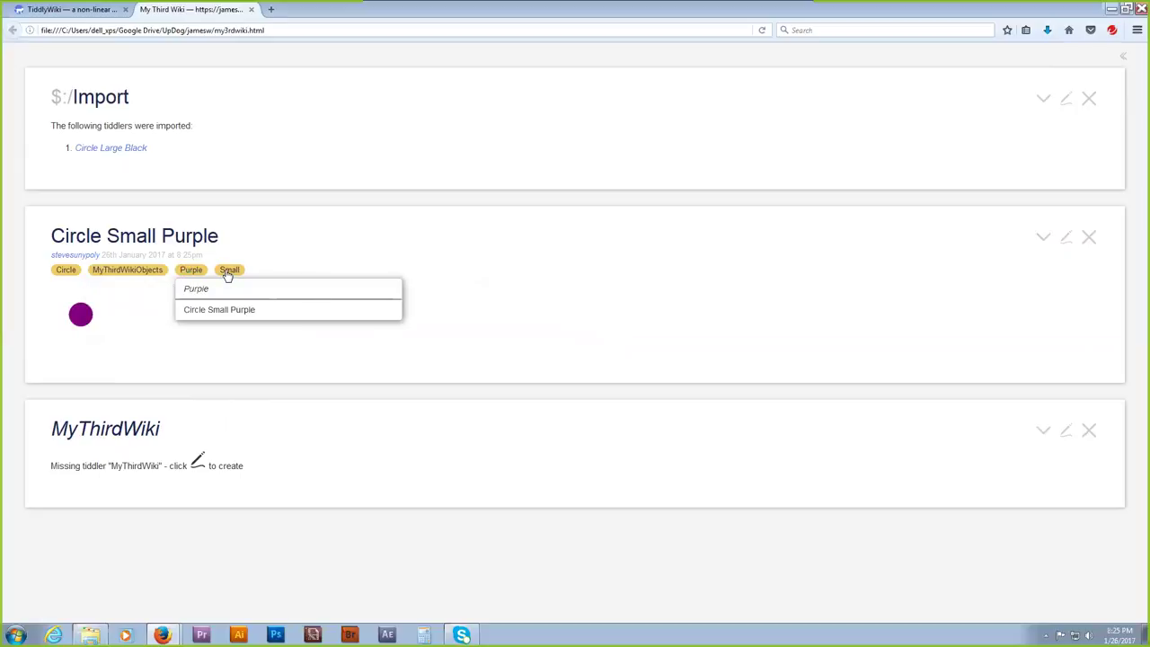
left_click(228, 271)
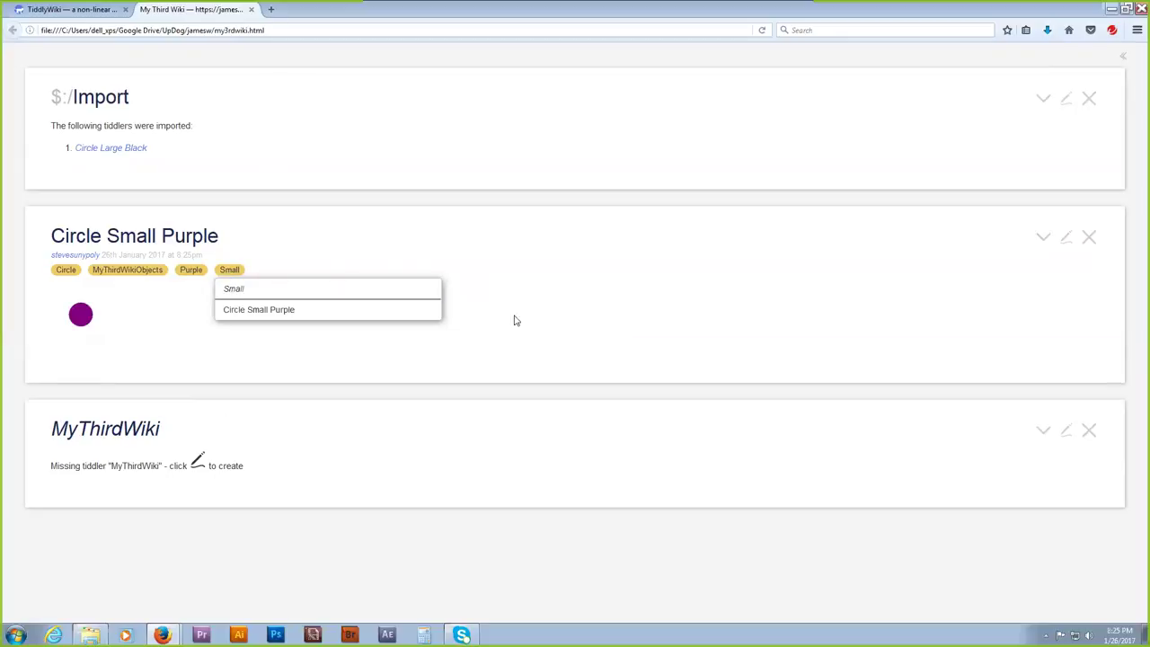
left_click(684, 277)
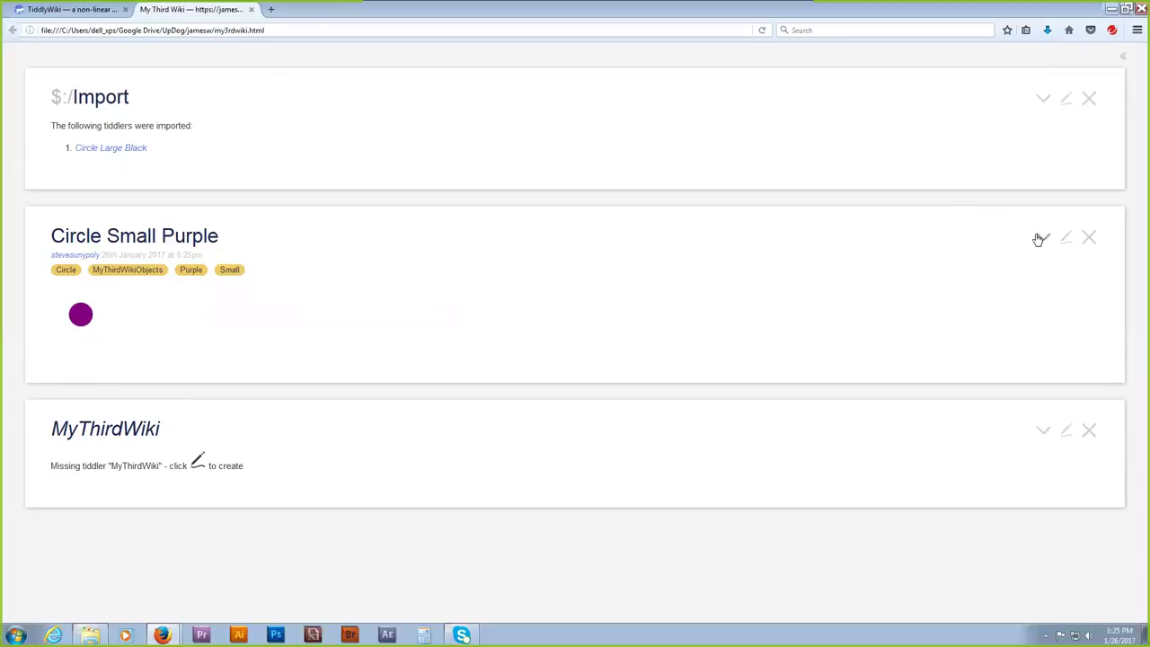
Clone the Circle Small Purple tiddler and title the copy Circle Large Red.
left_click(1042, 238)
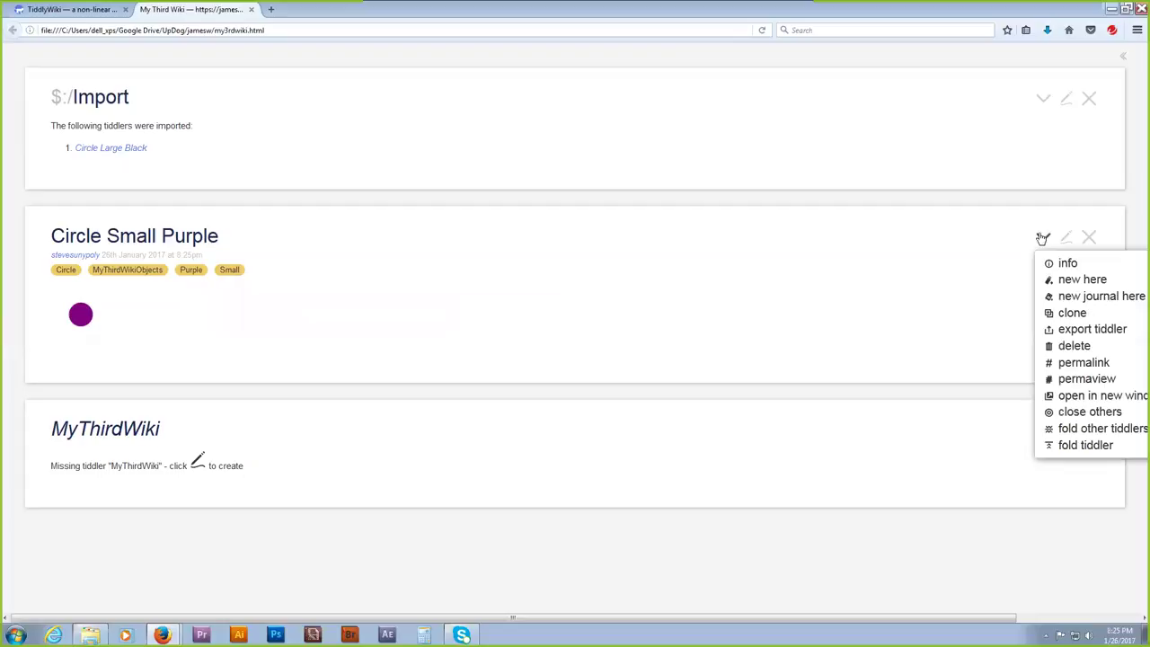
left_click(1071, 313)
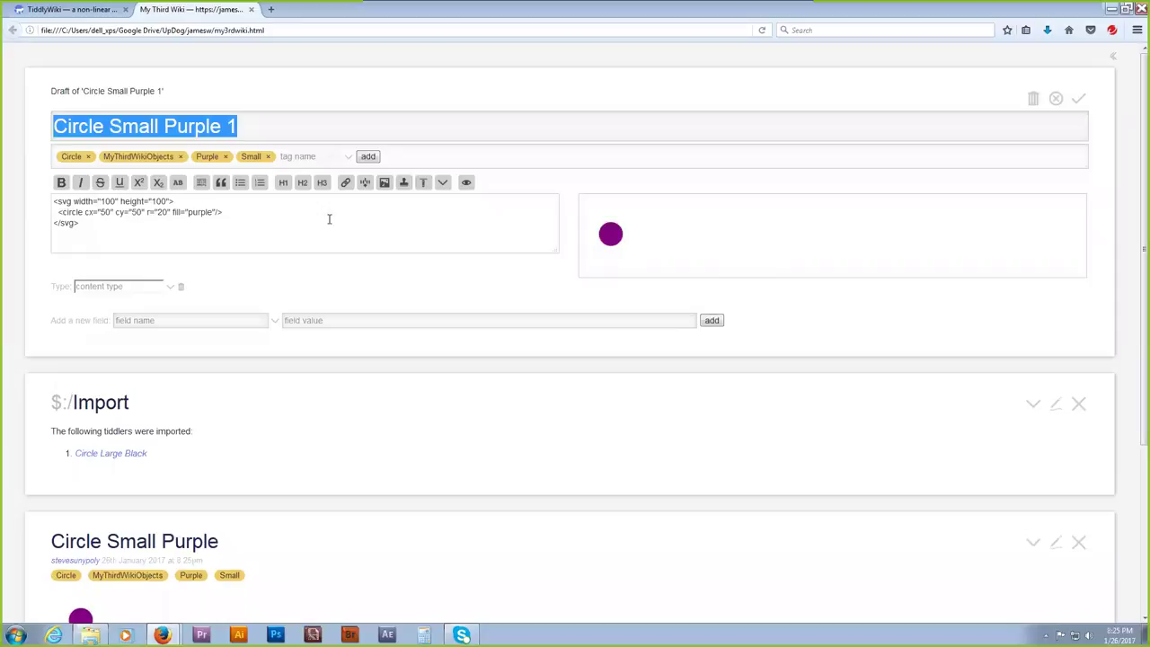
left_click(139, 126)
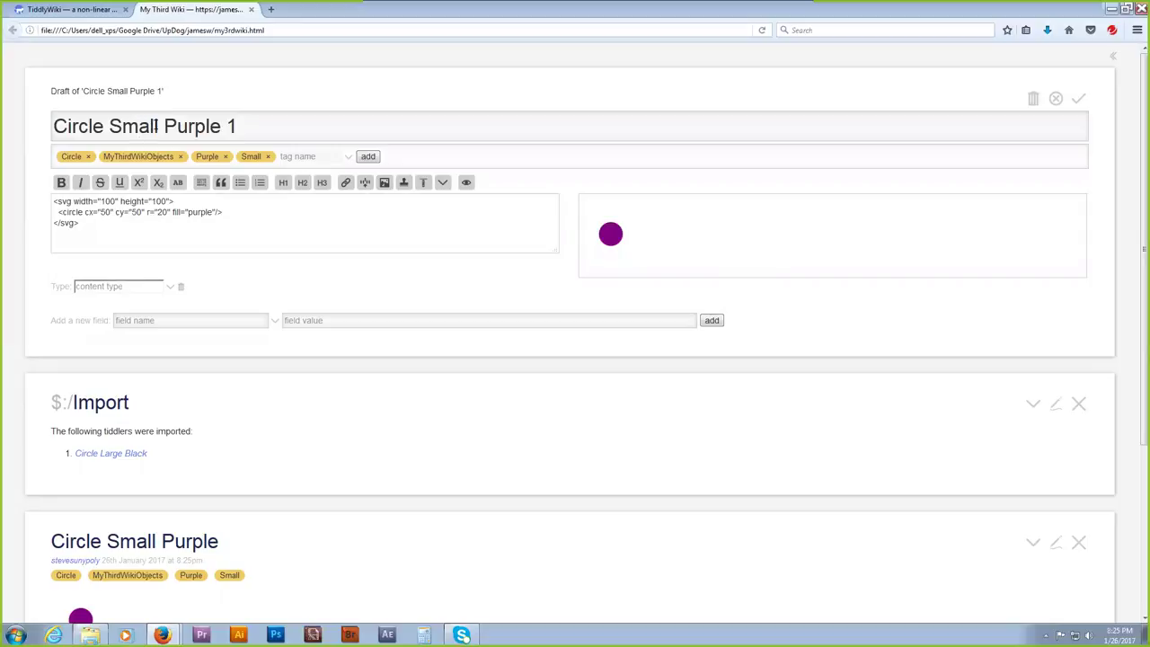
left_click_drag(159, 125, 115, 126)
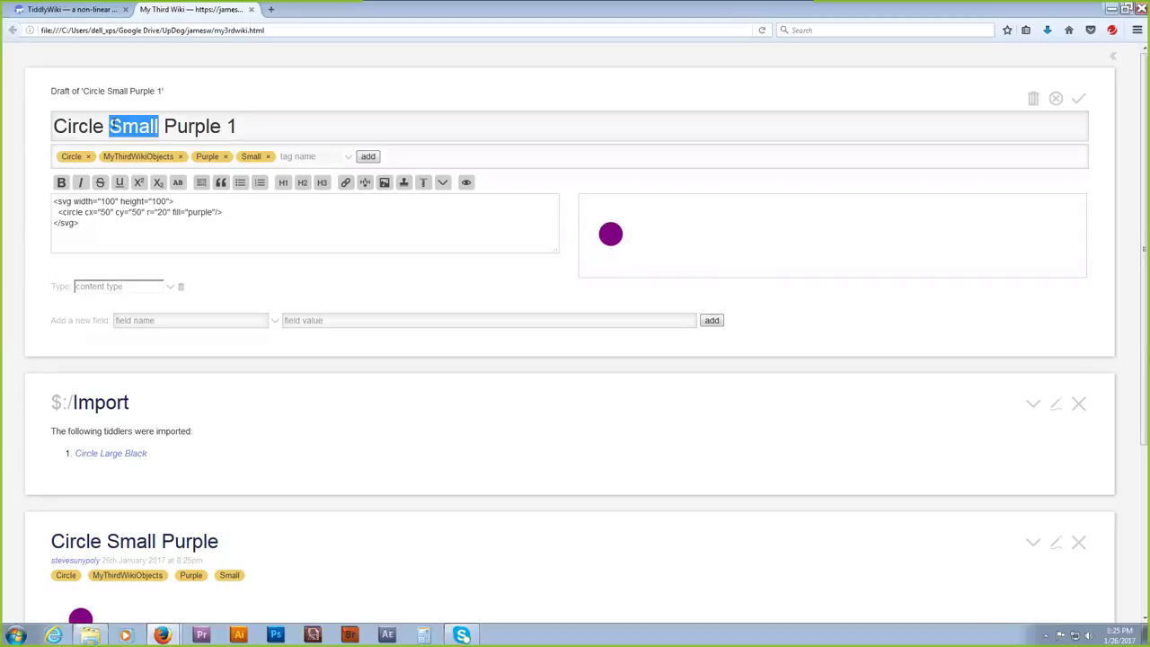
type("Lrge")
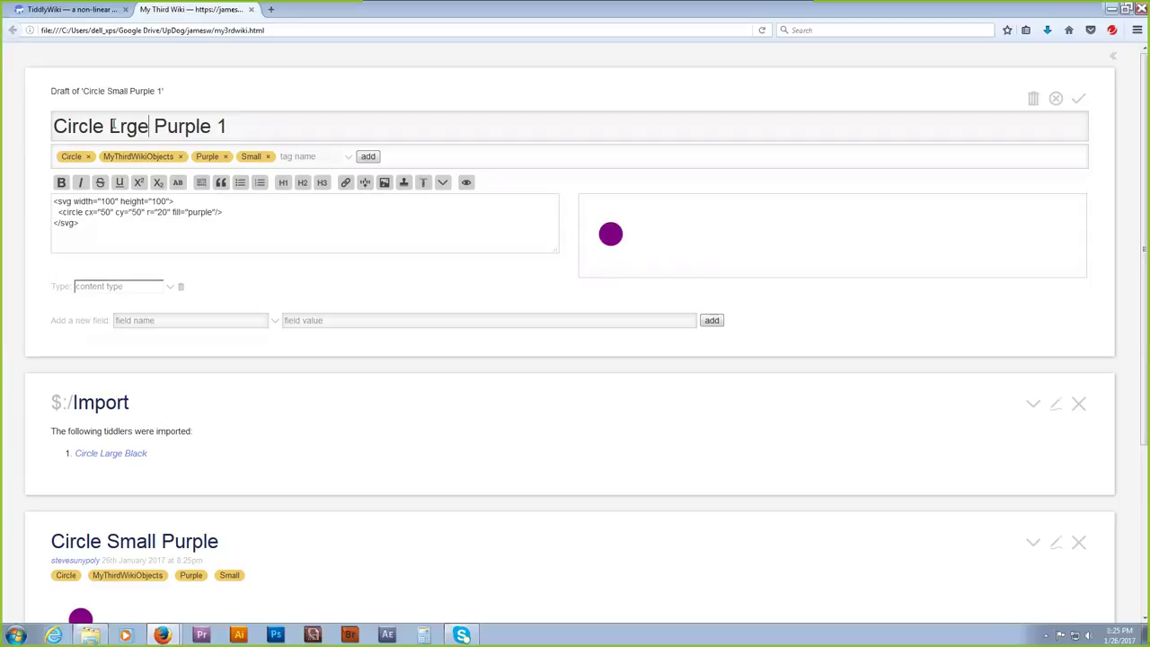
key("BackSpace")
key("BackSpace")
key("BackSpace")
type("arge")
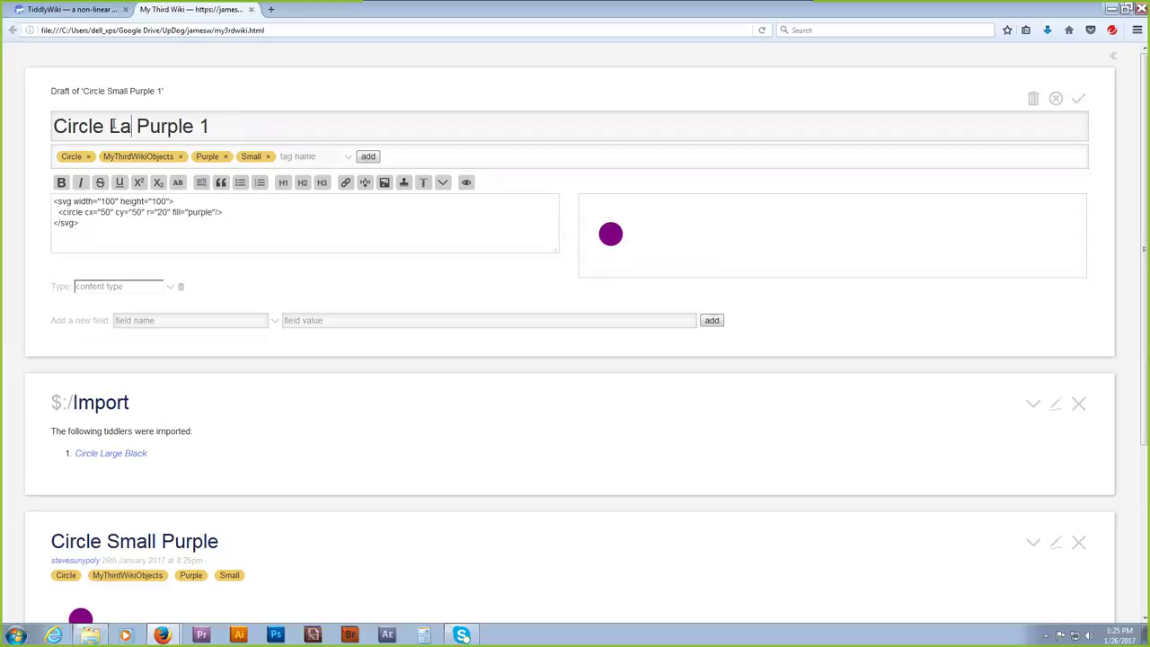
left_click_drag(238, 126, 170, 117)
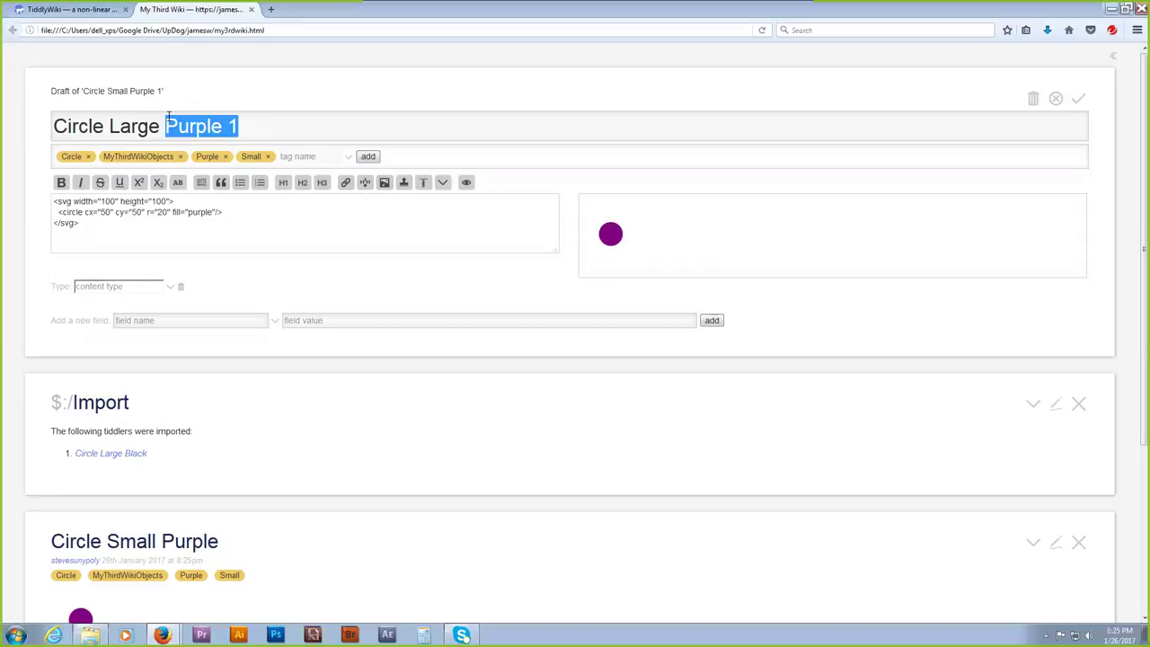
type("Red")
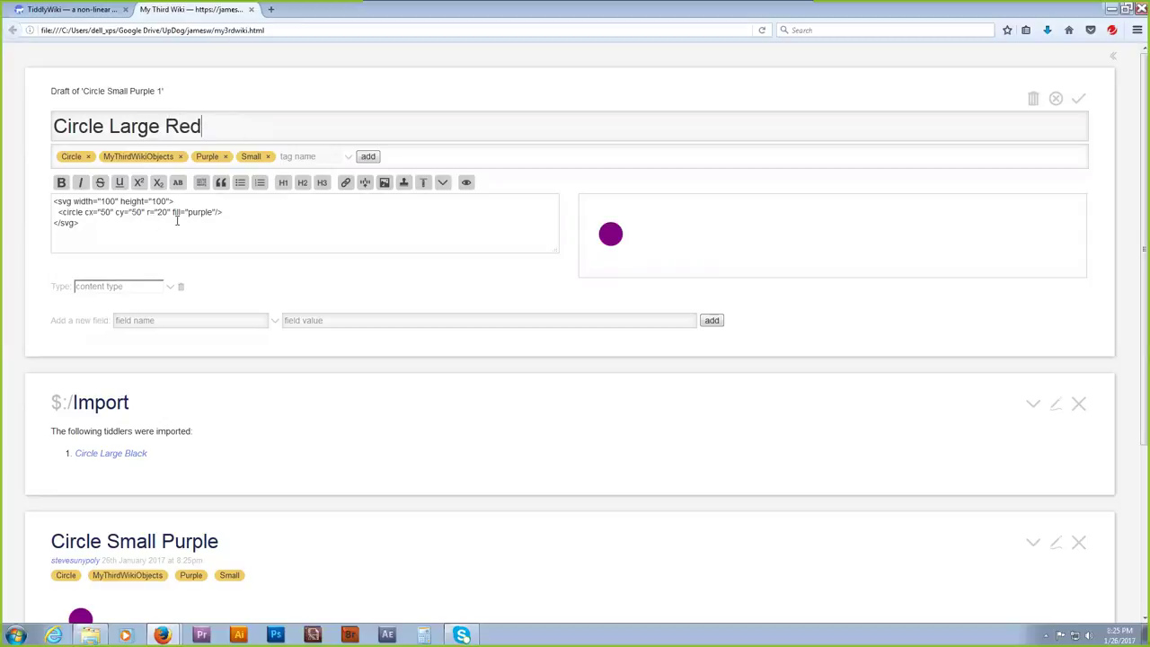
Try a circle radius of 100 in the Circle Large Red draft's SVG code, then set it to 50.
left_click_drag(169, 212, 157, 212)
type("100")
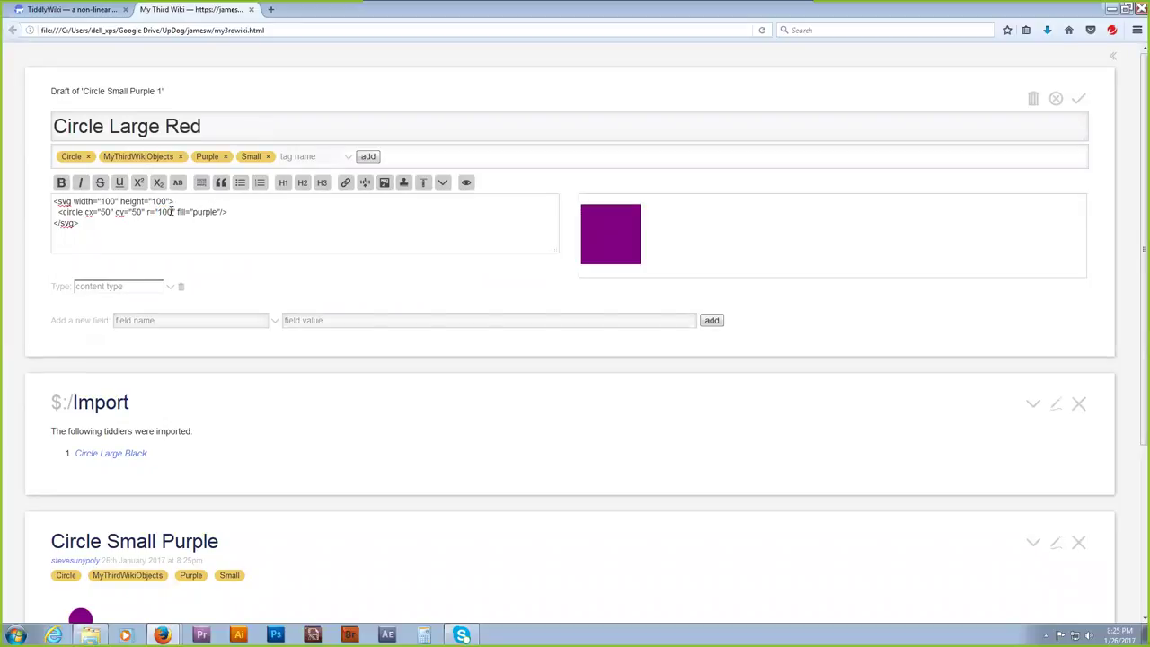
left_click_drag(172, 212, 131, 212)
left_click(170, 213)
key("BackSpace")
key("BackSpace")
key("BackSpace")
type("50")
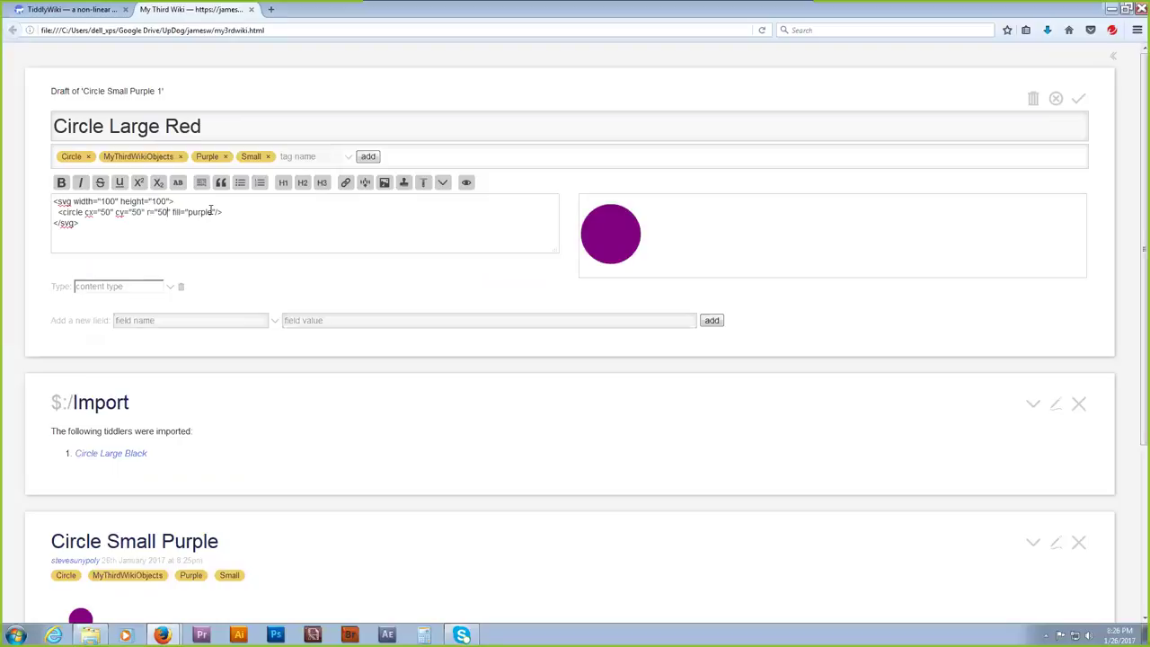
Set the circle's fill color to red in the SVG code of the Circle Large Red draft.
double_click(203, 211)
type("r")
key("BackSpace")
type("red")
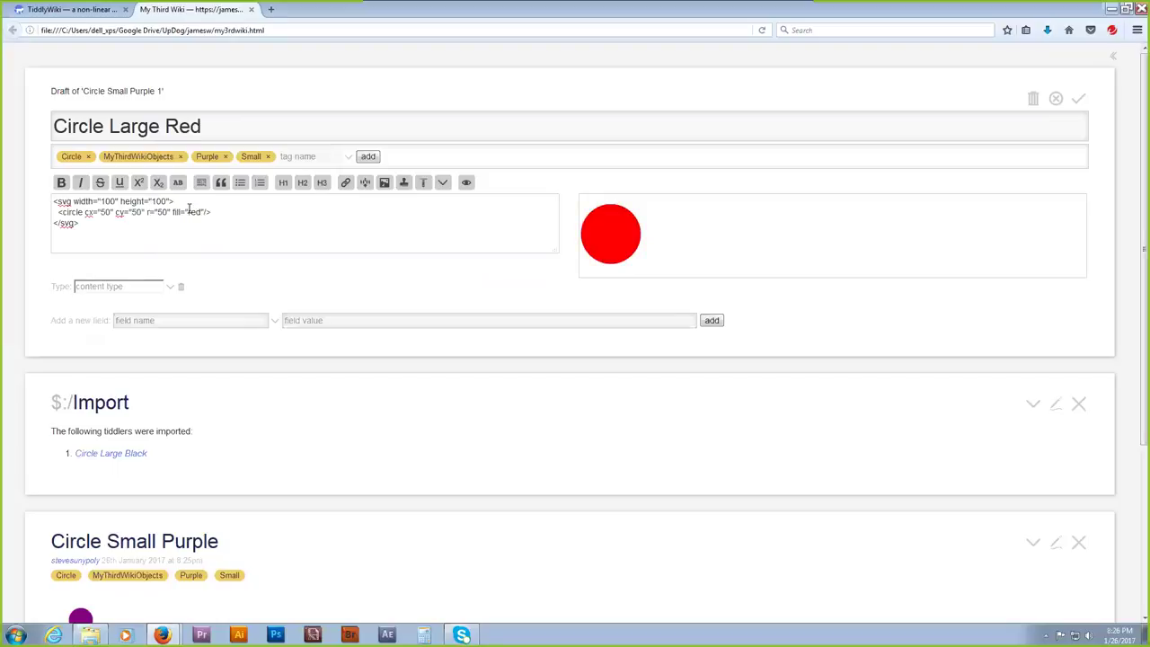
Remove the Purple and Small tags from the Circle Large Red draft and add the tag Large.
left_click(224, 157)
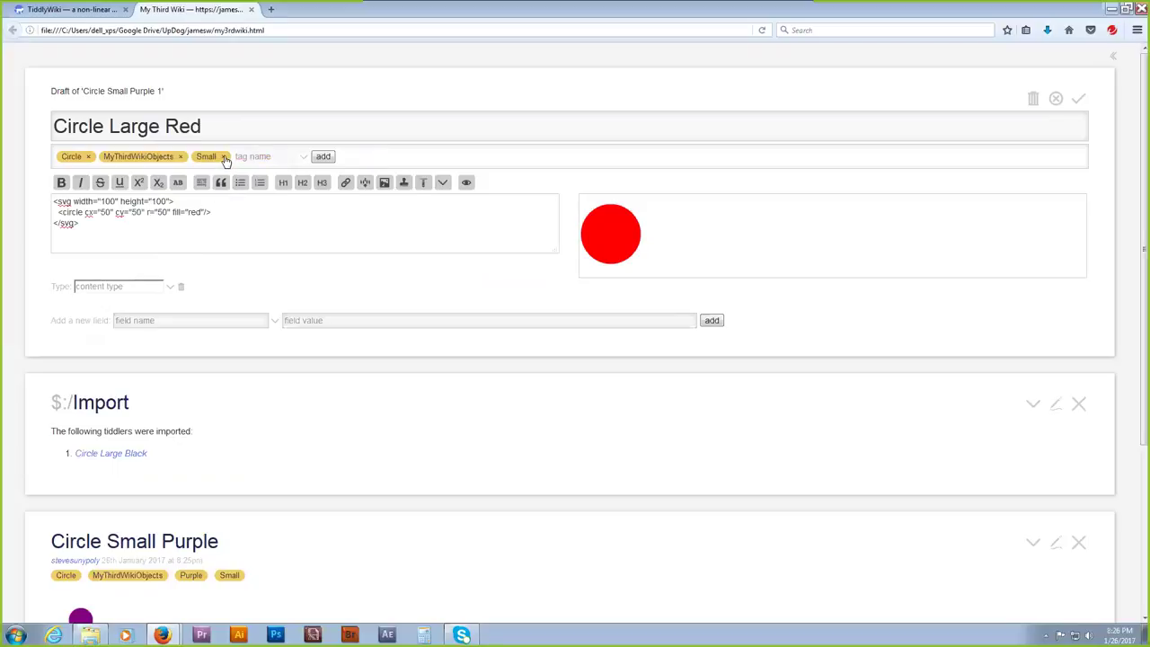
left_click(224, 157)
left_click(219, 157)
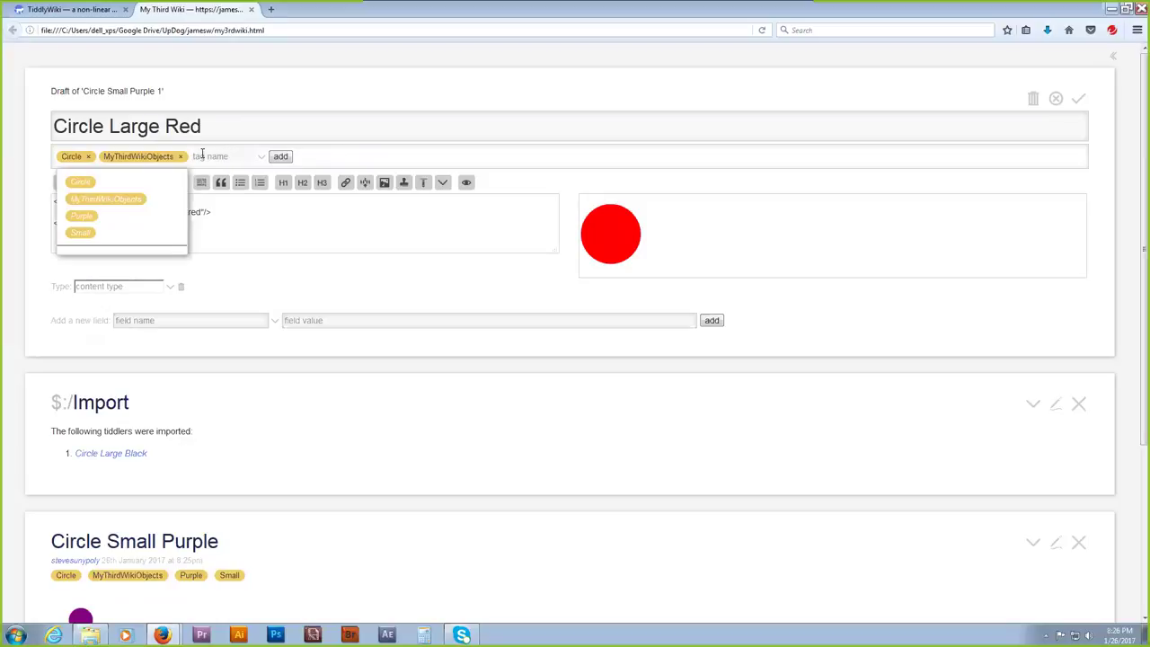
key("Down")
key("Down")
key("Down")
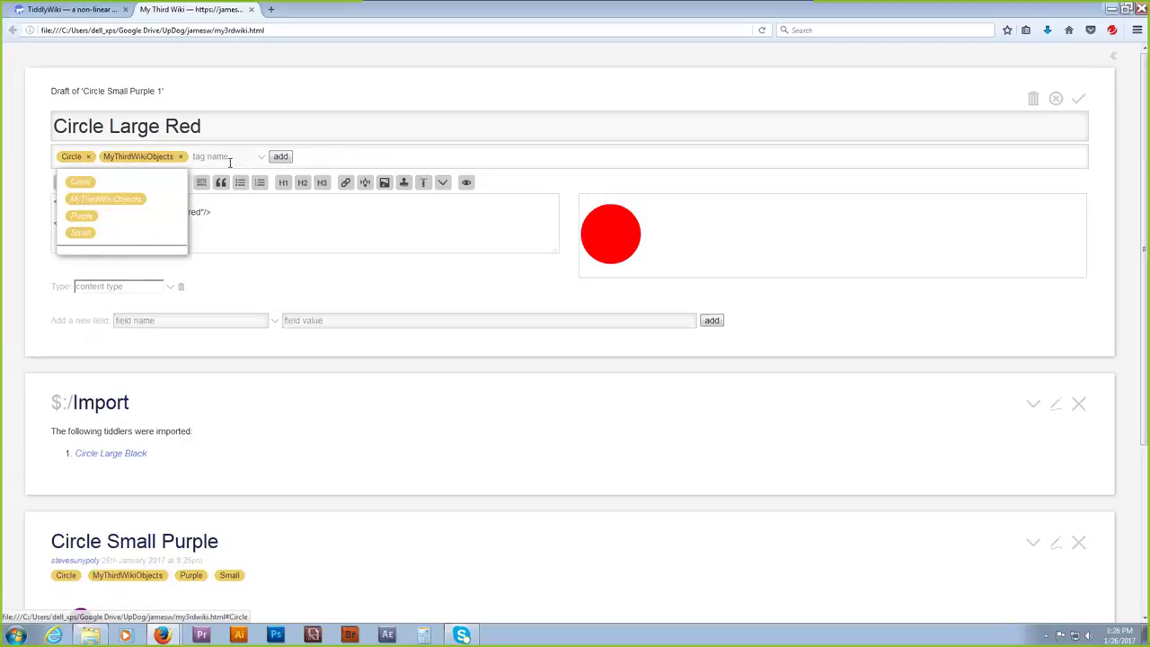
type("Large")
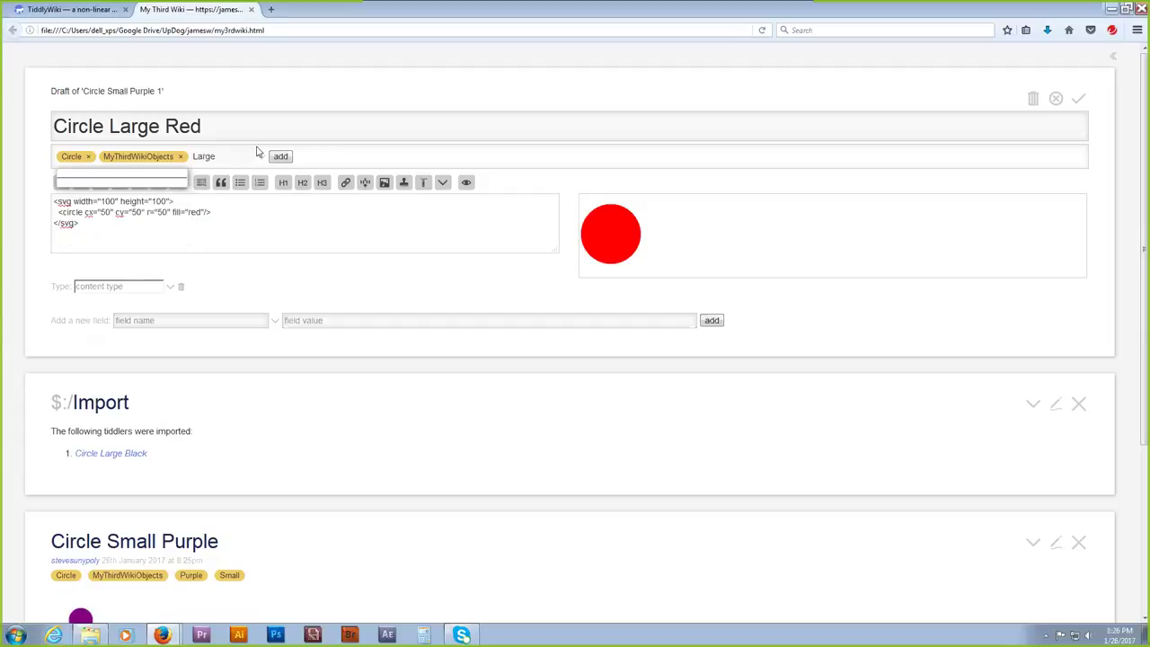
left_click(280, 156)
Add the tag Red to the Circle Large Red draft and save the tiddler.
left_click(249, 156)
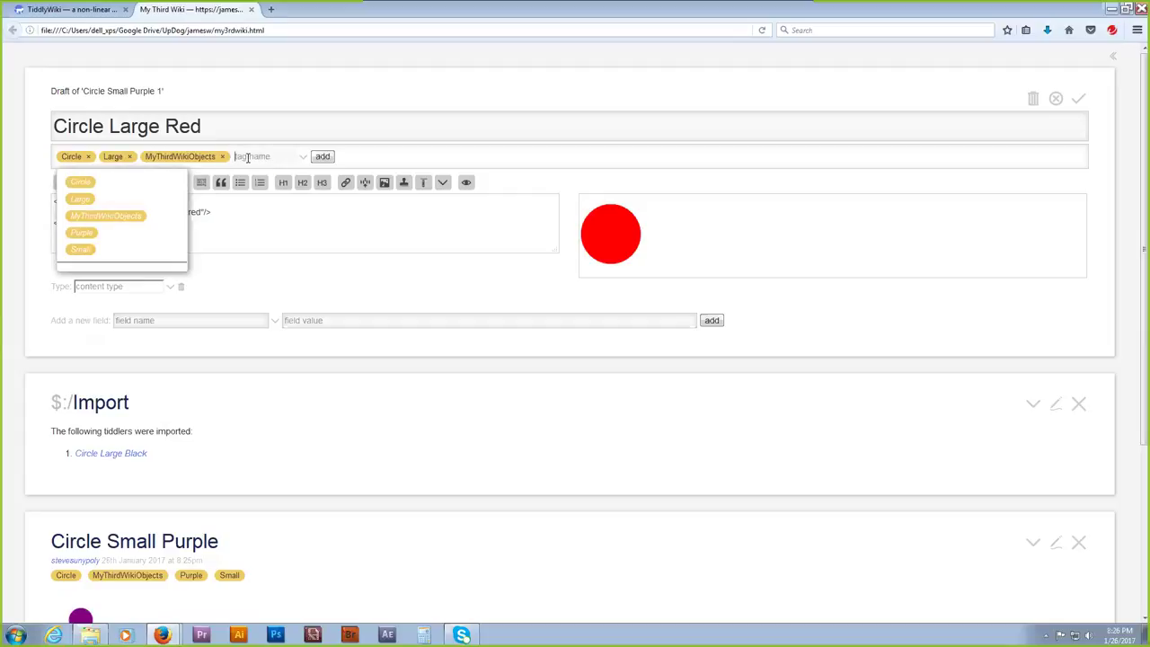
type("Red")
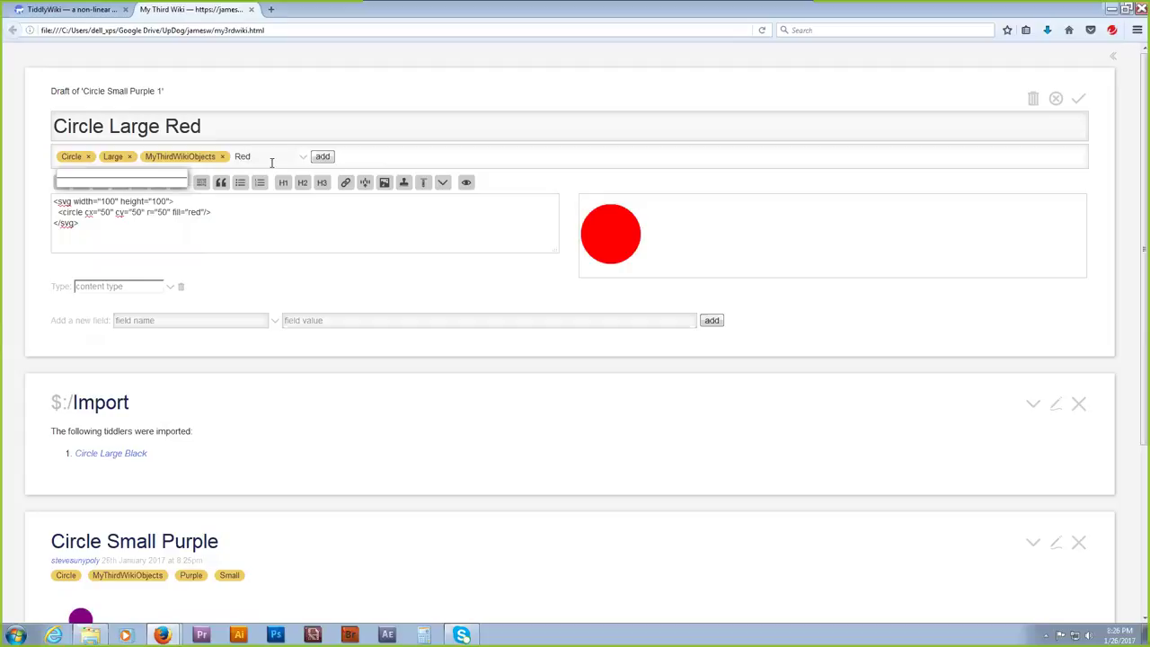
left_click(322, 160)
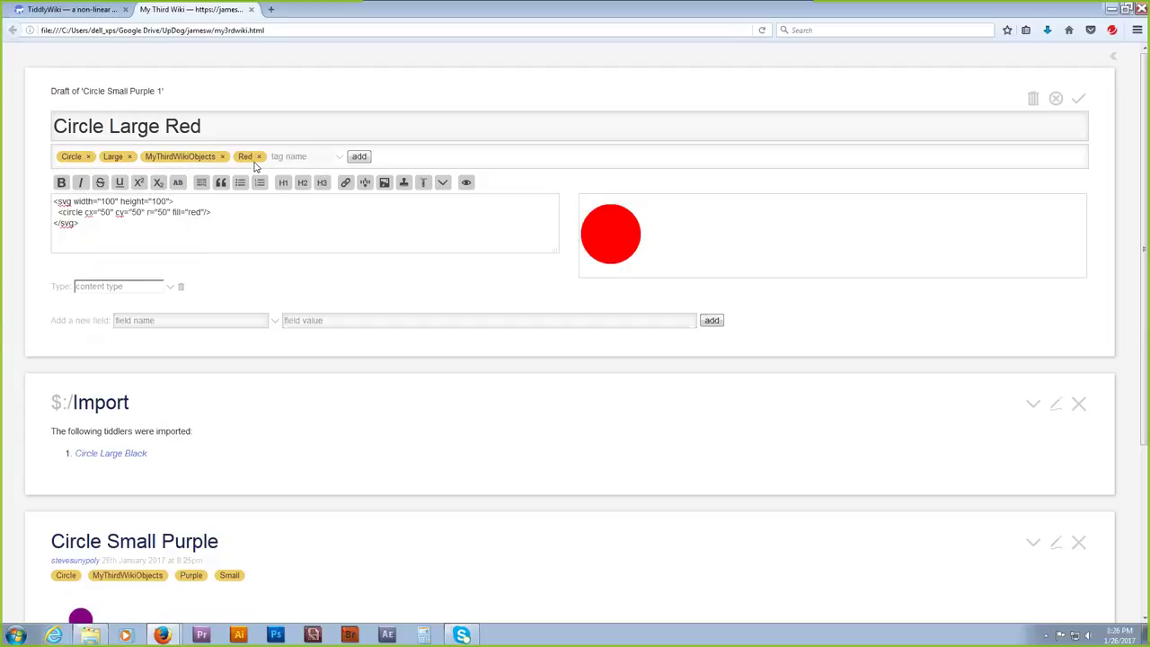
left_click(1080, 101)
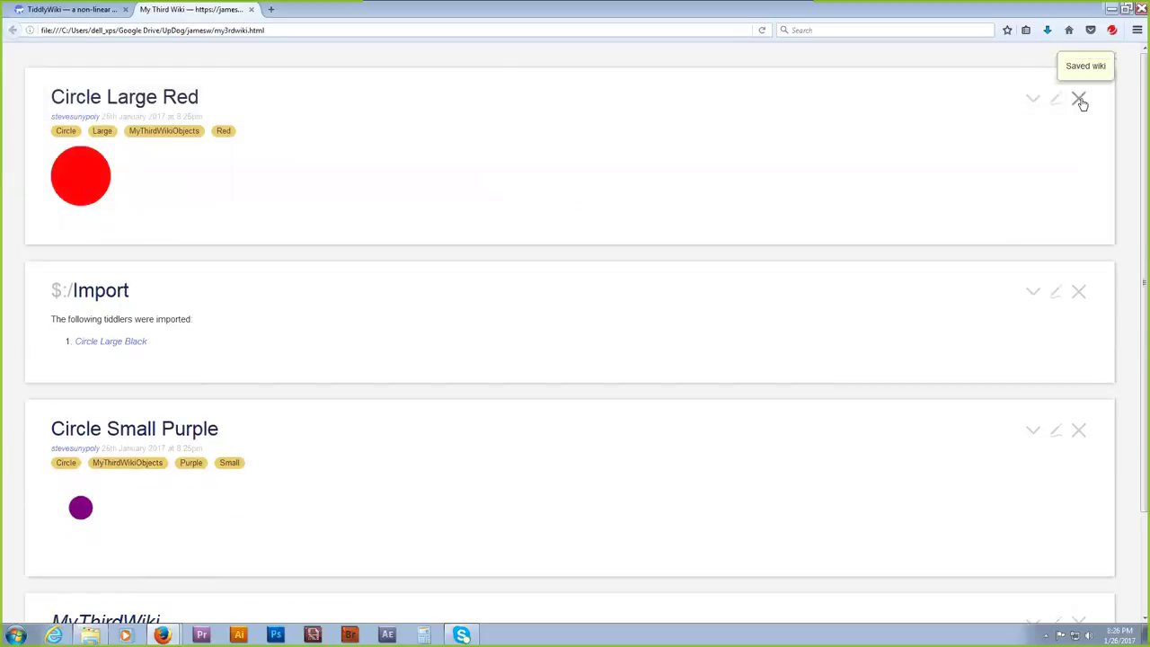
Show the sidebar and open the tag manager from the list of tags.
left_click(1112, 58)
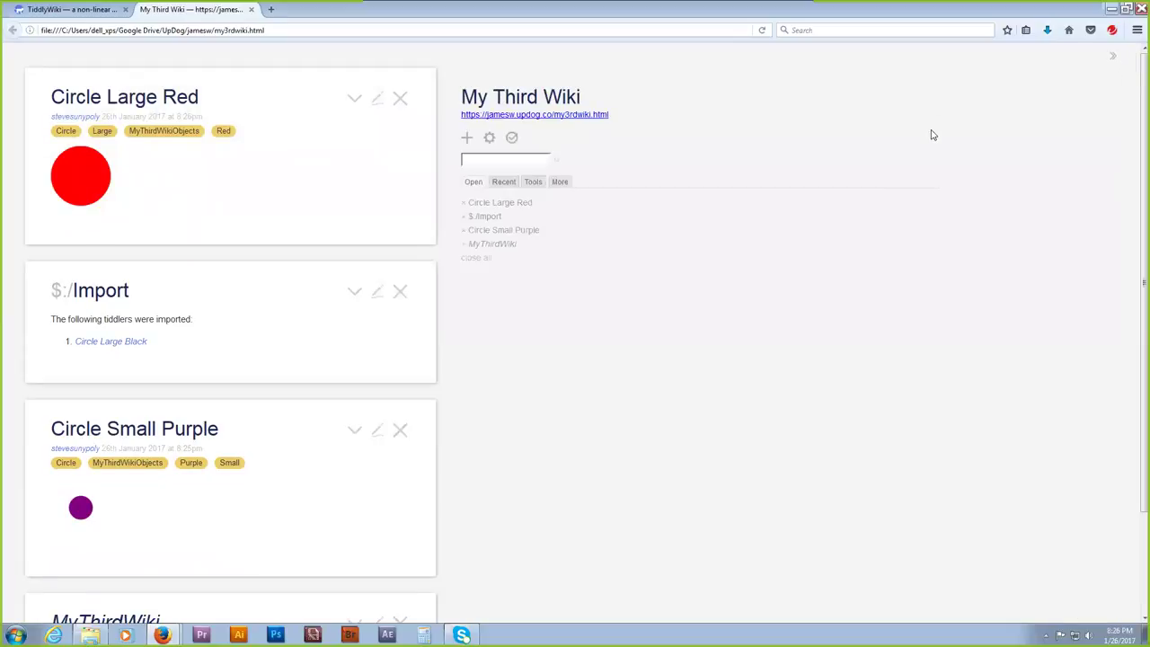
left_click(534, 183)
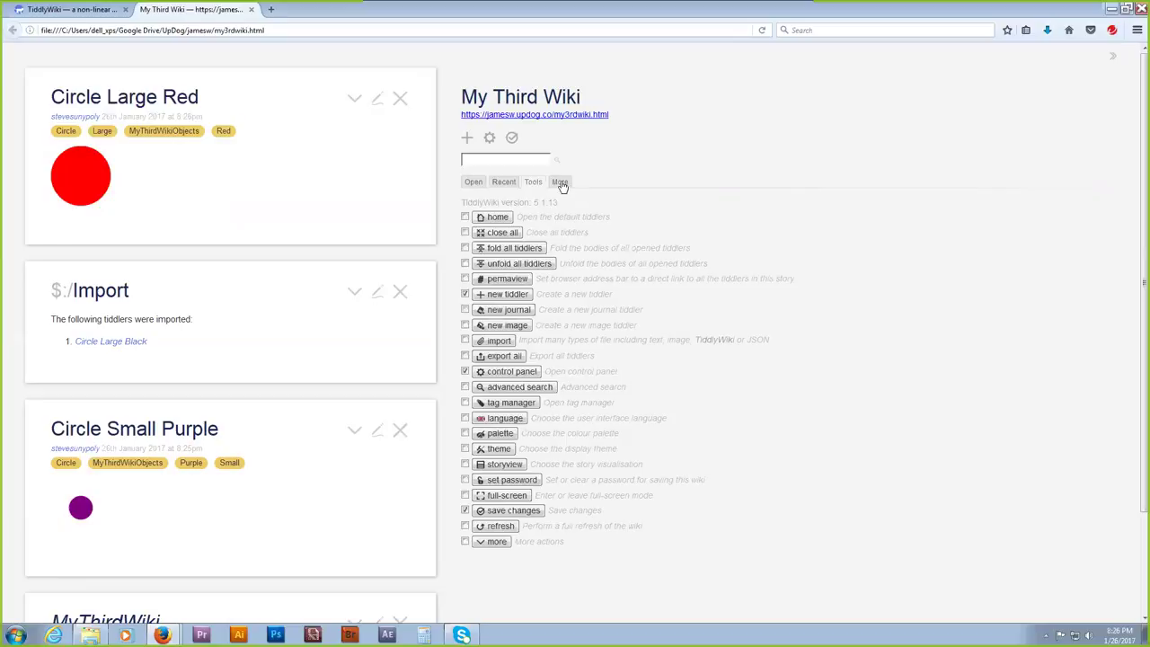
left_click(559, 182)
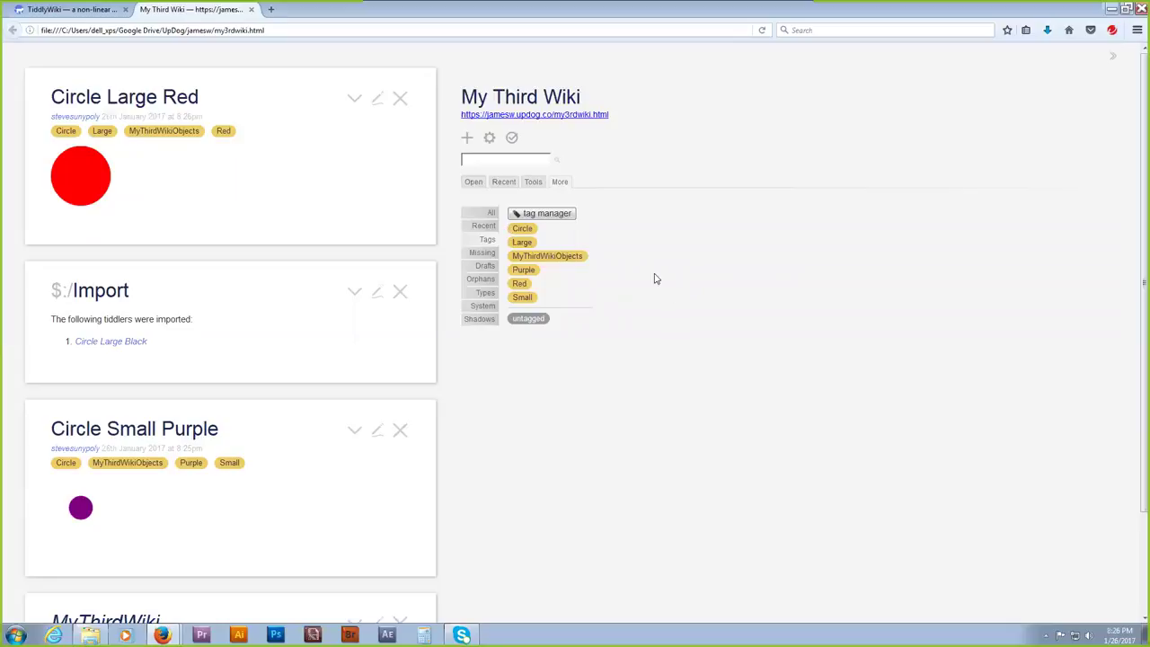
left_click(557, 215)
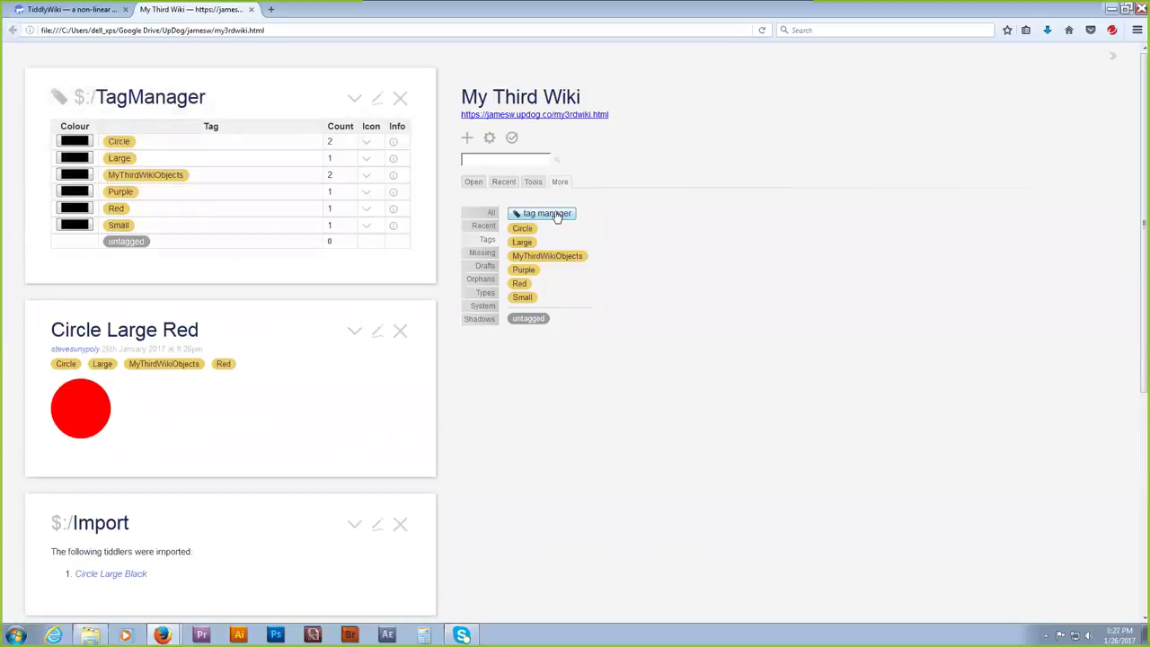
Set the Red tag's colour to red and the Purple tag's colour to violet (RGB 128, 0, 255) in the tag manager.
left_click(75, 207)
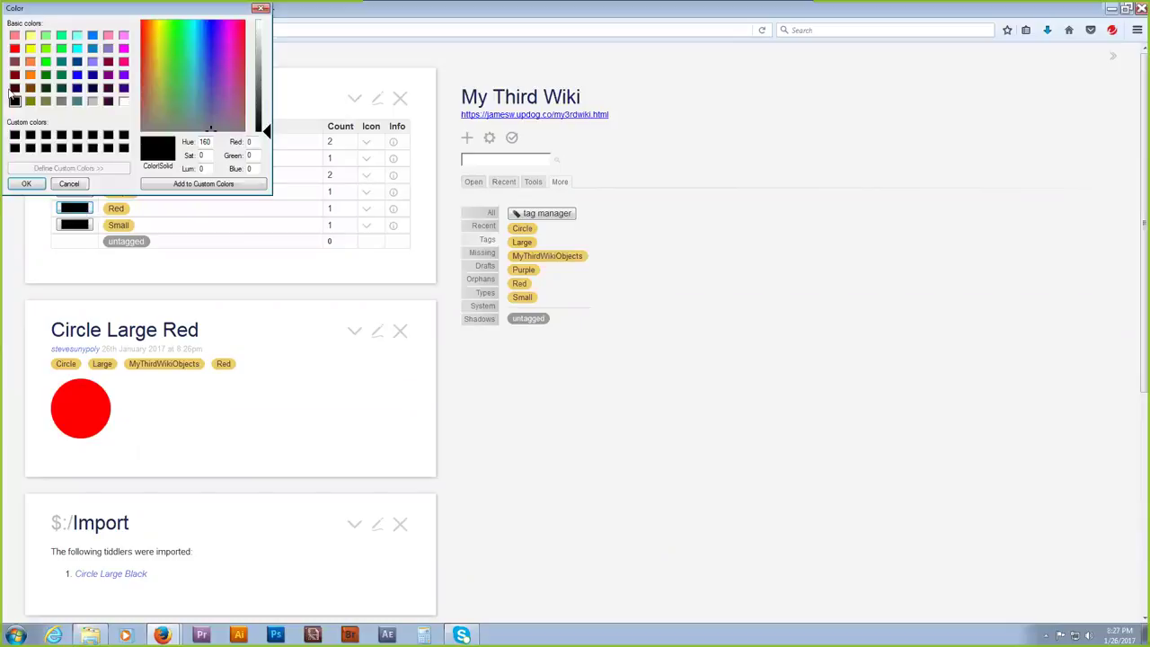
left_click(14, 48)
left_click(26, 183)
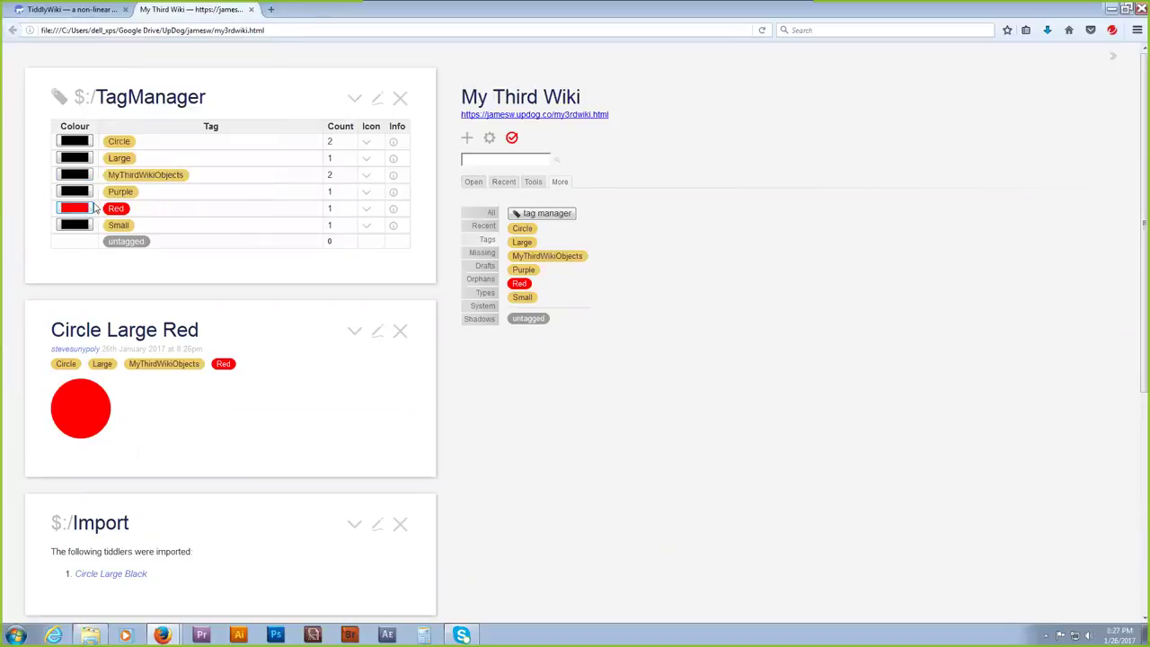
left_click(76, 191)
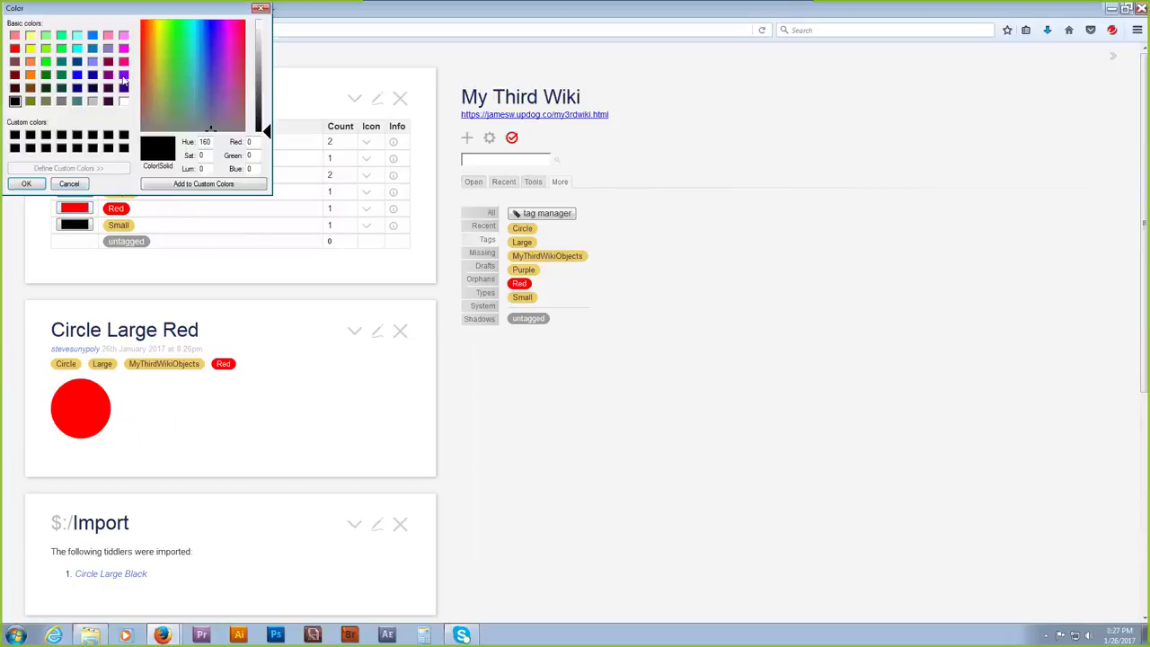
left_click(123, 76)
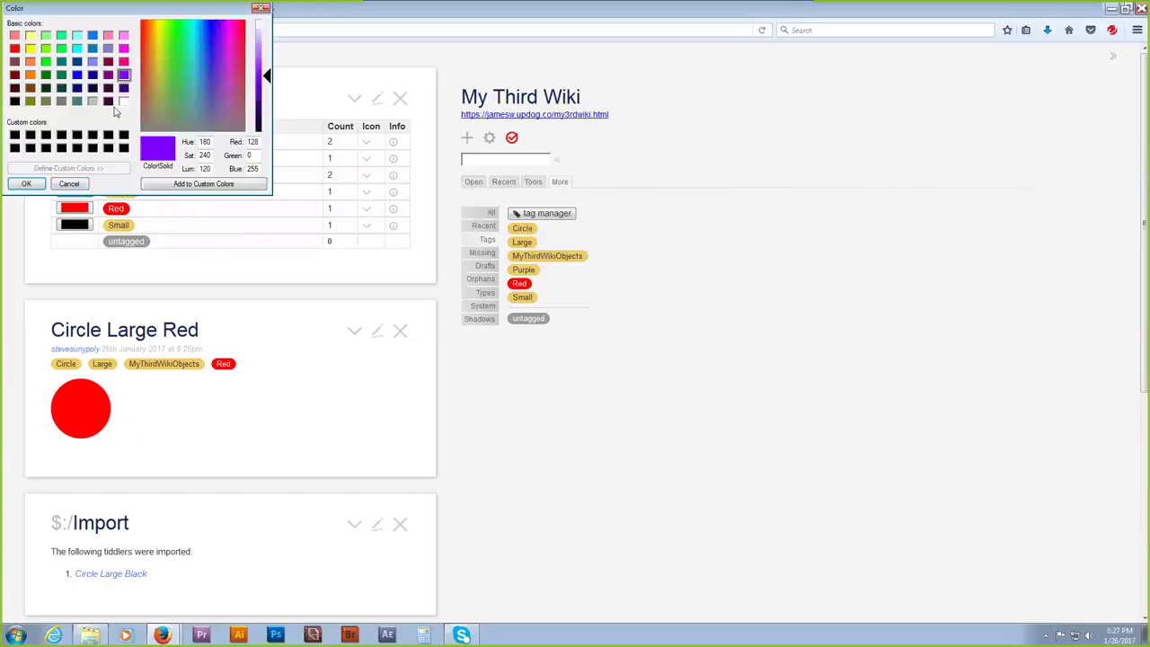
left_click(30, 183)
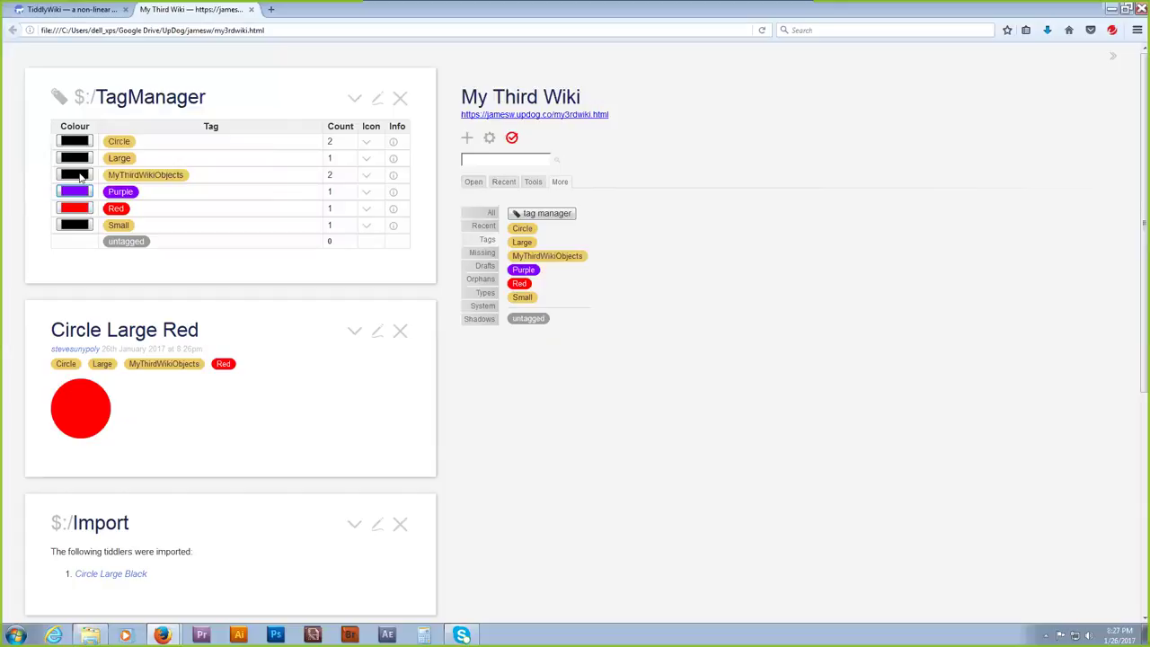
Try bright green as the colour of the Large tag.
left_click(75, 158)
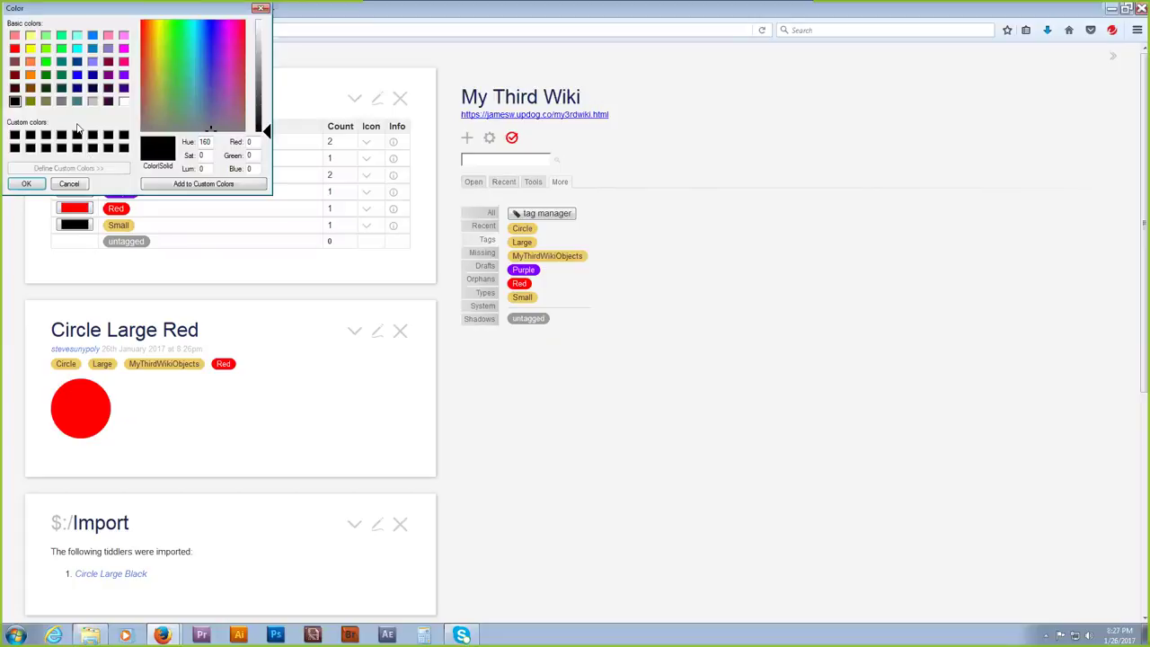
left_click(45, 61)
left_click(27, 183)
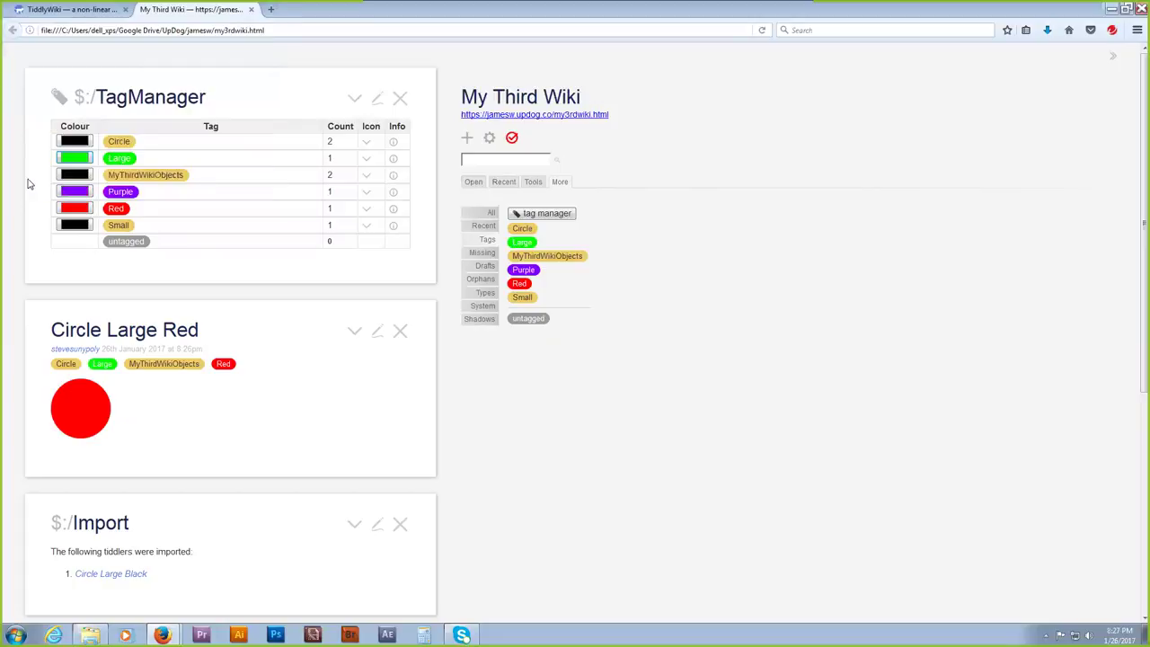
Set the Large tag's colour to orange (RGB 255, 128, 64) in the tag manager.
left_click(87, 158)
left_click(30, 61)
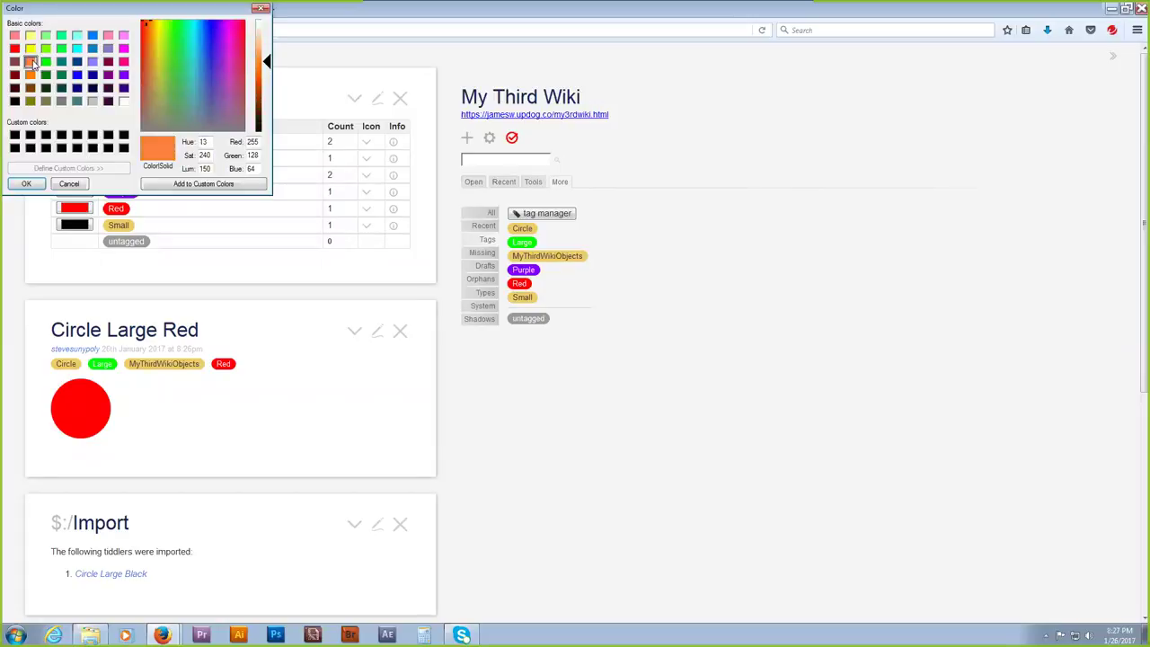
left_click(27, 183)
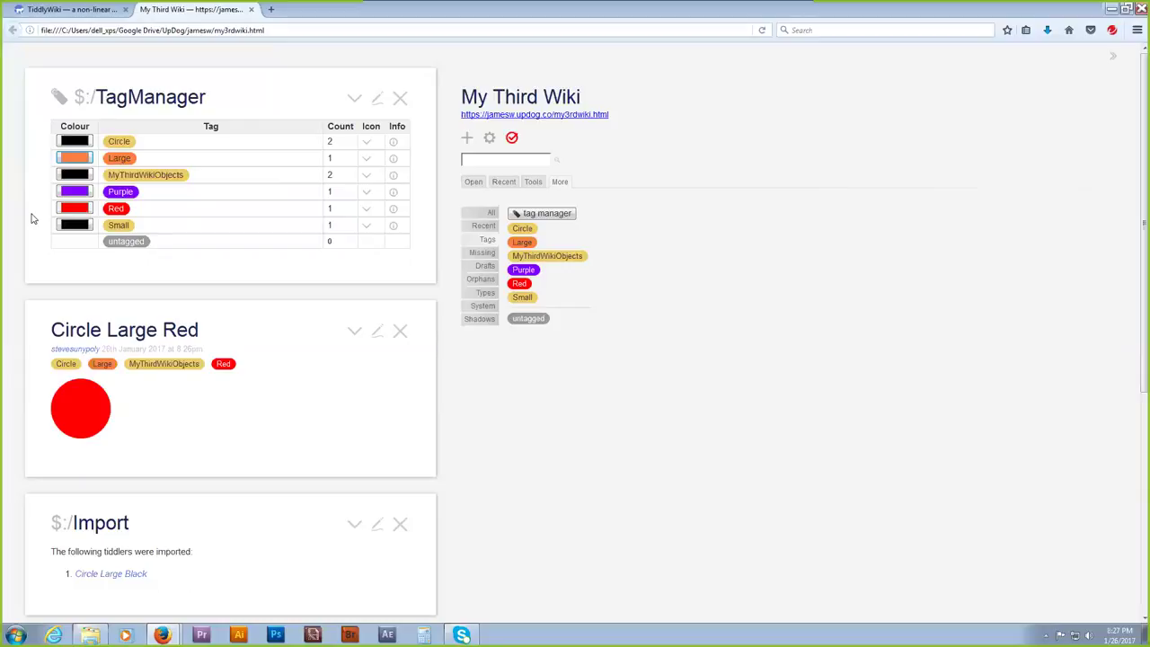
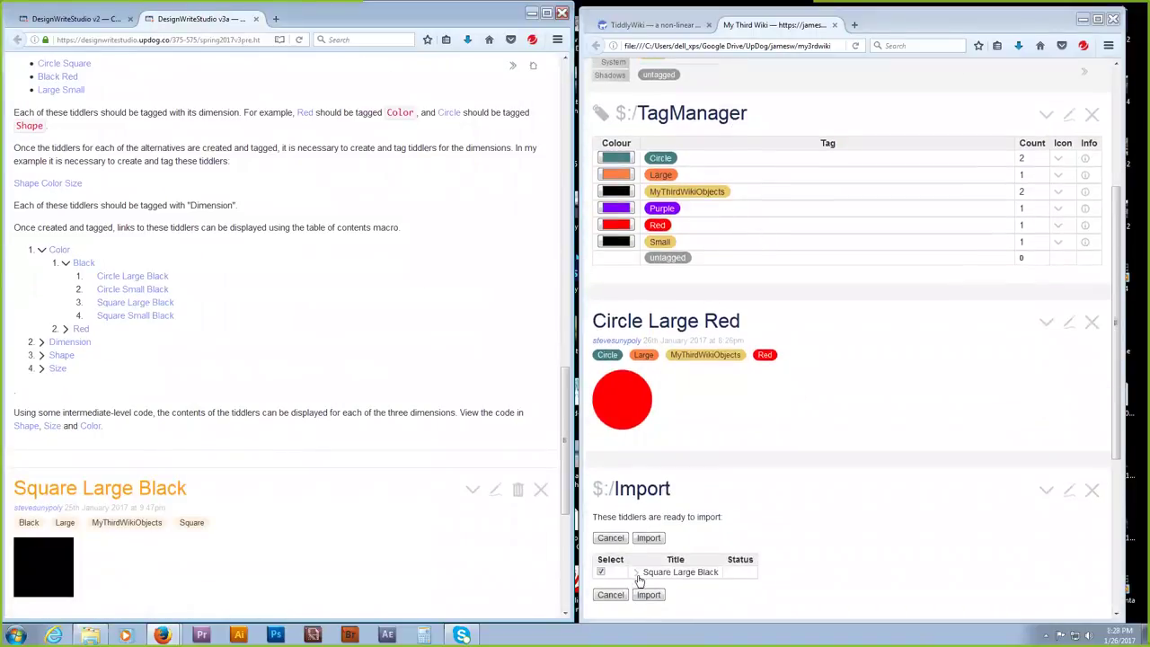
Import the Square Large Black tiddler, then open it in the maximized wiki with the sidebar hidden.
left_click(648, 538)
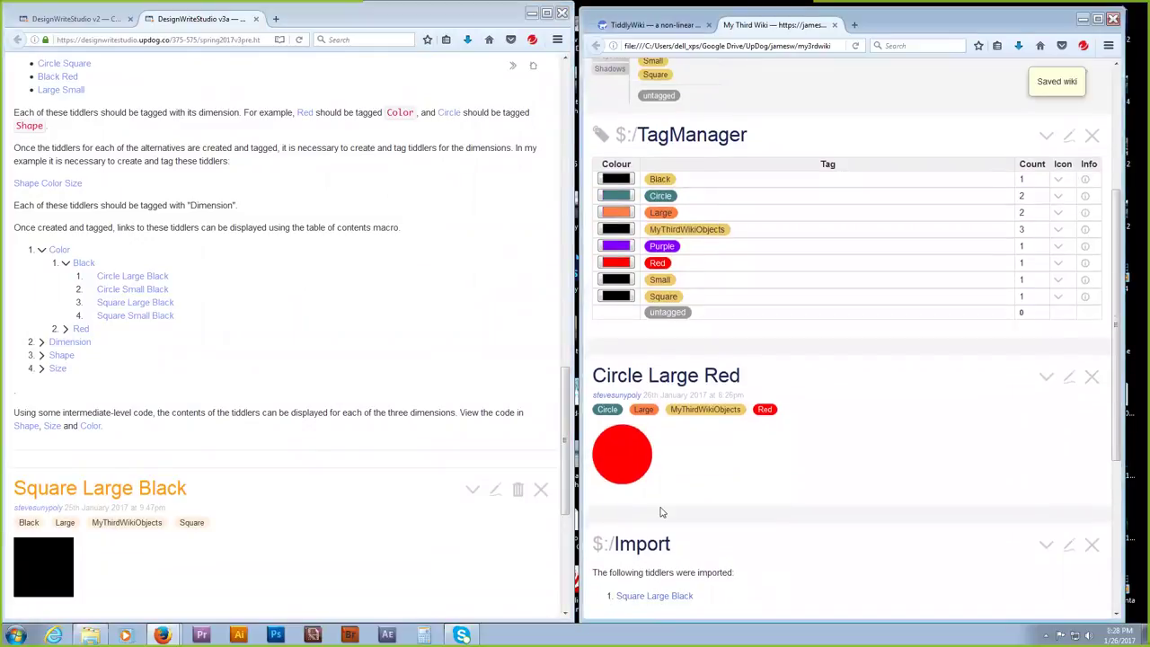
left_click(1097, 18)
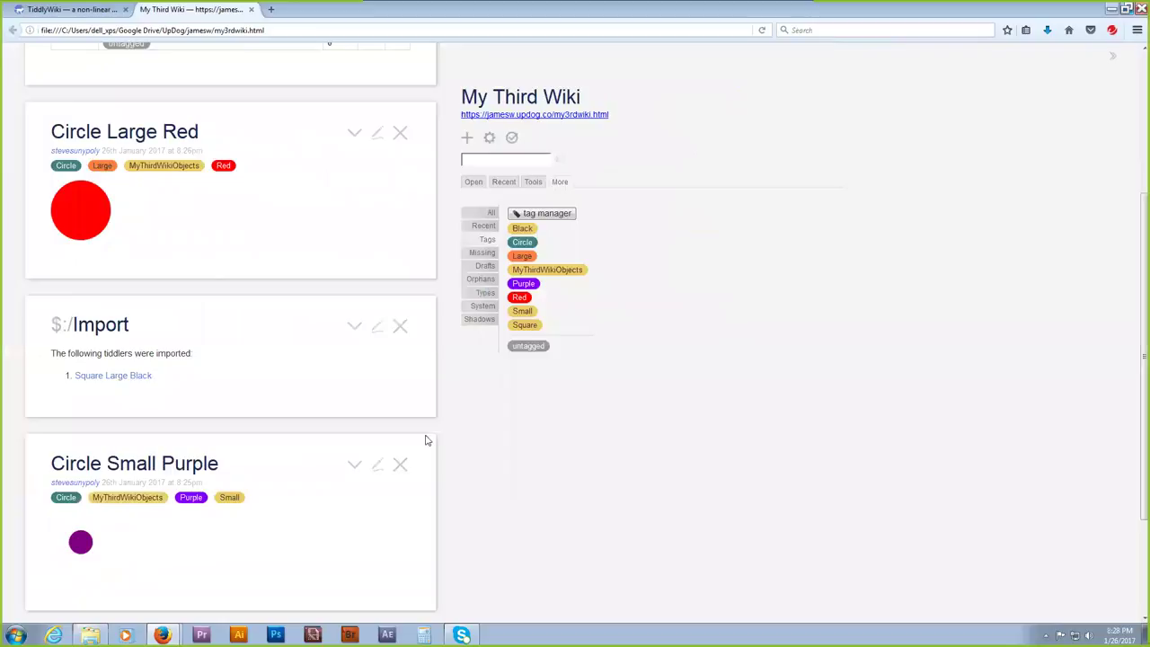
left_click(133, 376)
left_click(1113, 58)
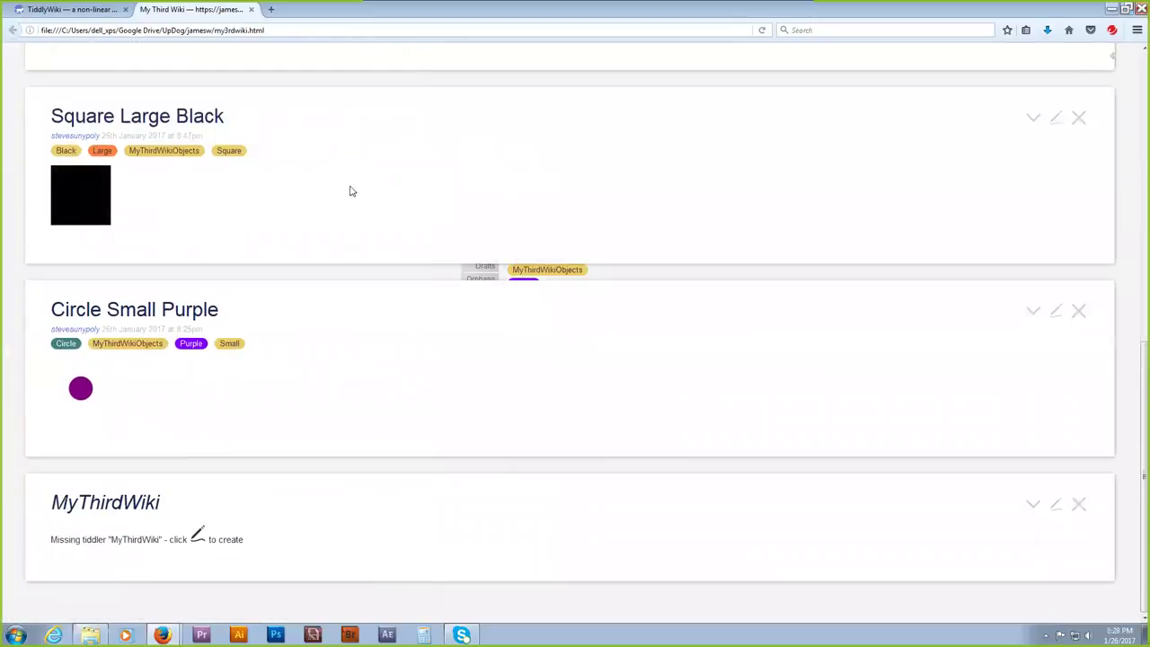
Edit the Square Large Black tiddler and set the rectangle's width and height to 10 in its SVG code.
left_click(1054, 120)
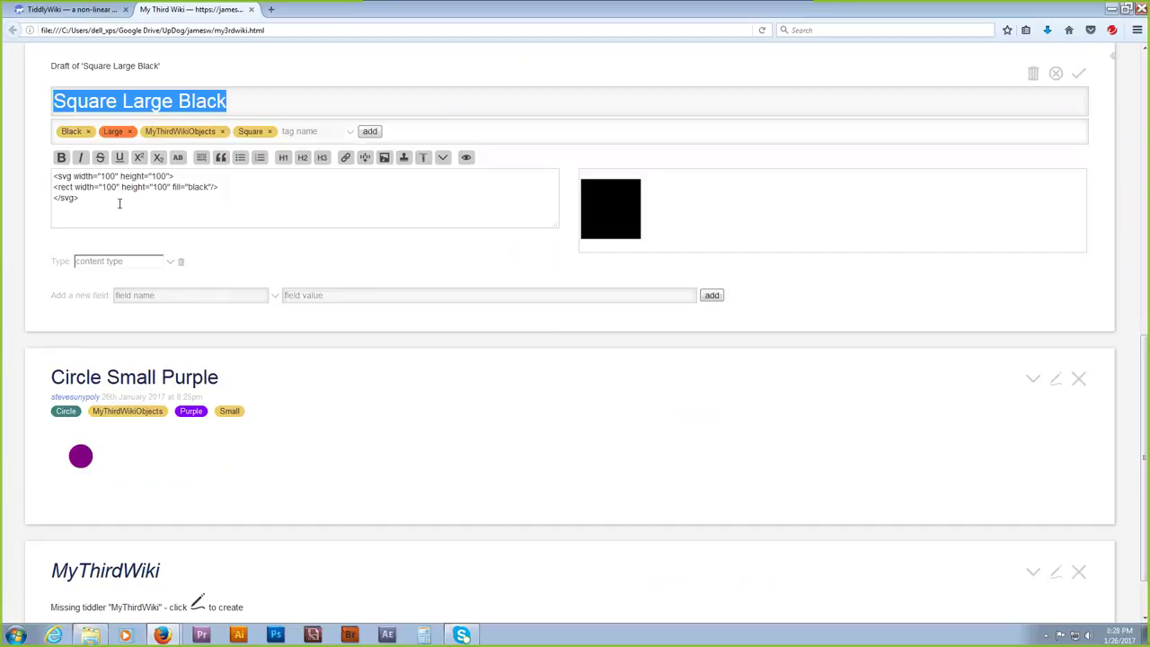
left_click(118, 203)
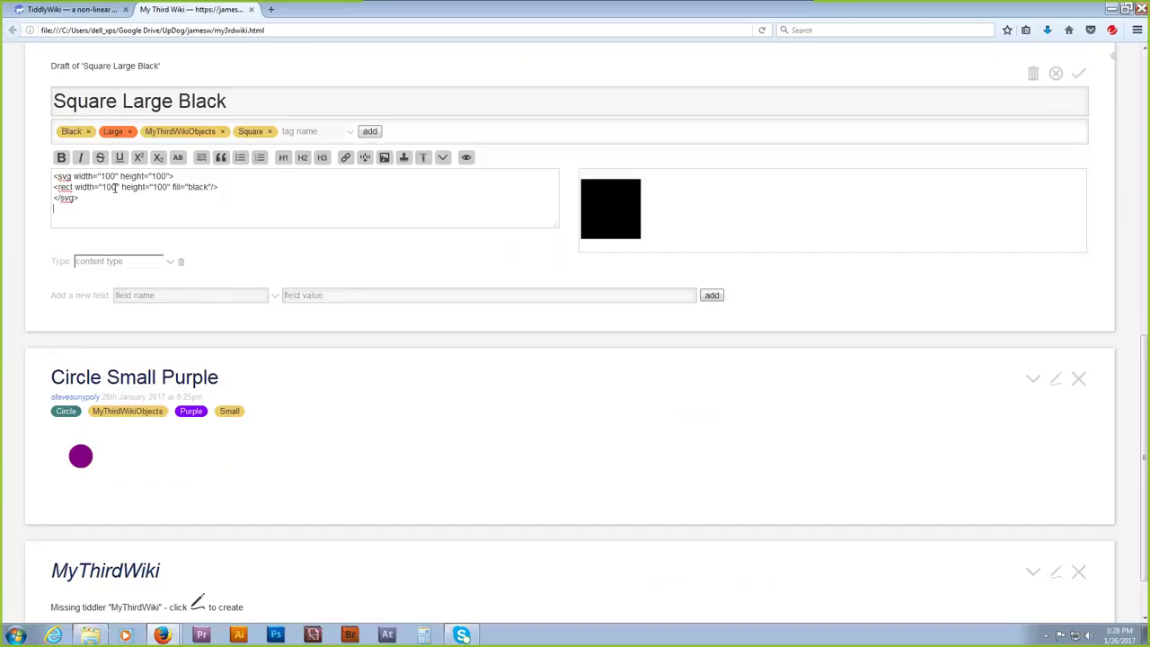
left_click_drag(117, 187, 108, 187)
key("BackSpace")
type("o")
key("BackSpace")
type("0")
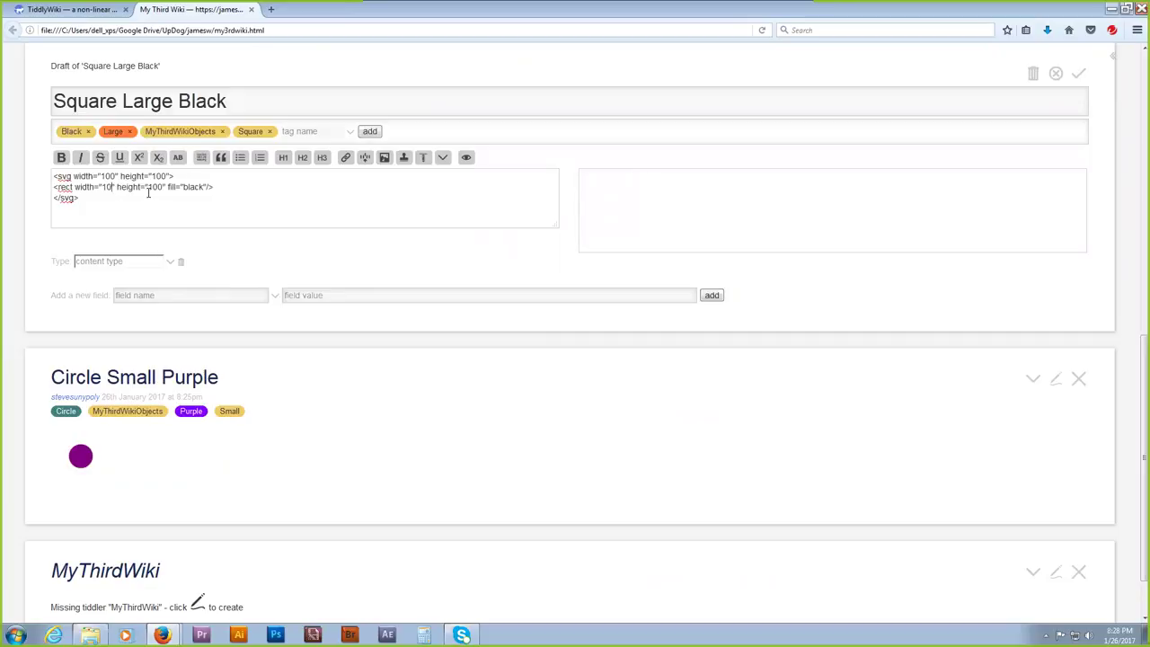
left_click(163, 187)
key("BackSpace")
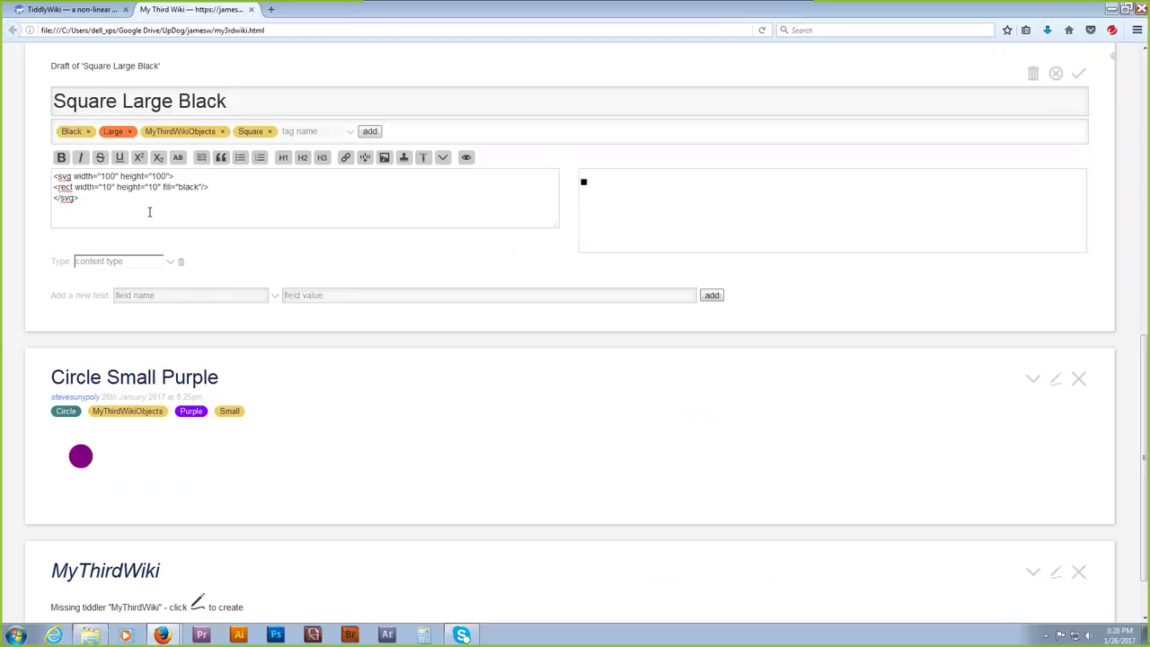
Insert a blank line above the SVG code, trying a <br> tag on it and removing the tag again.
left_click(55, 176)
key("Return")
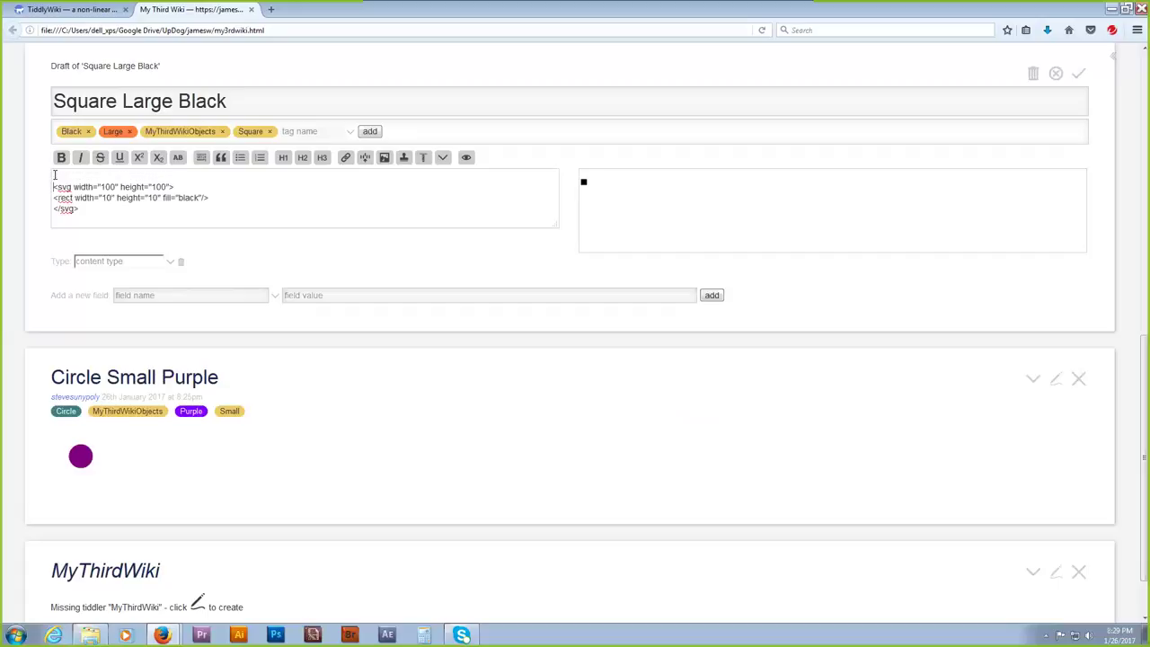
type("<br>")
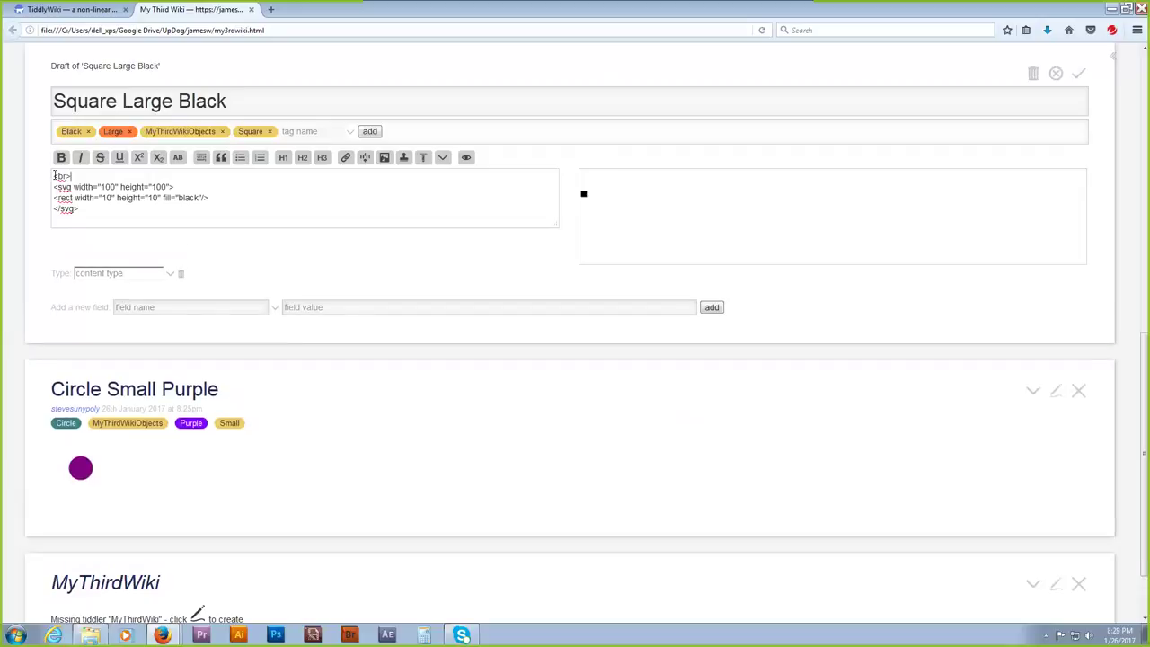
key("BackSpace")
key("BackSpace")
key("BackSpace")
key("BackSpace")
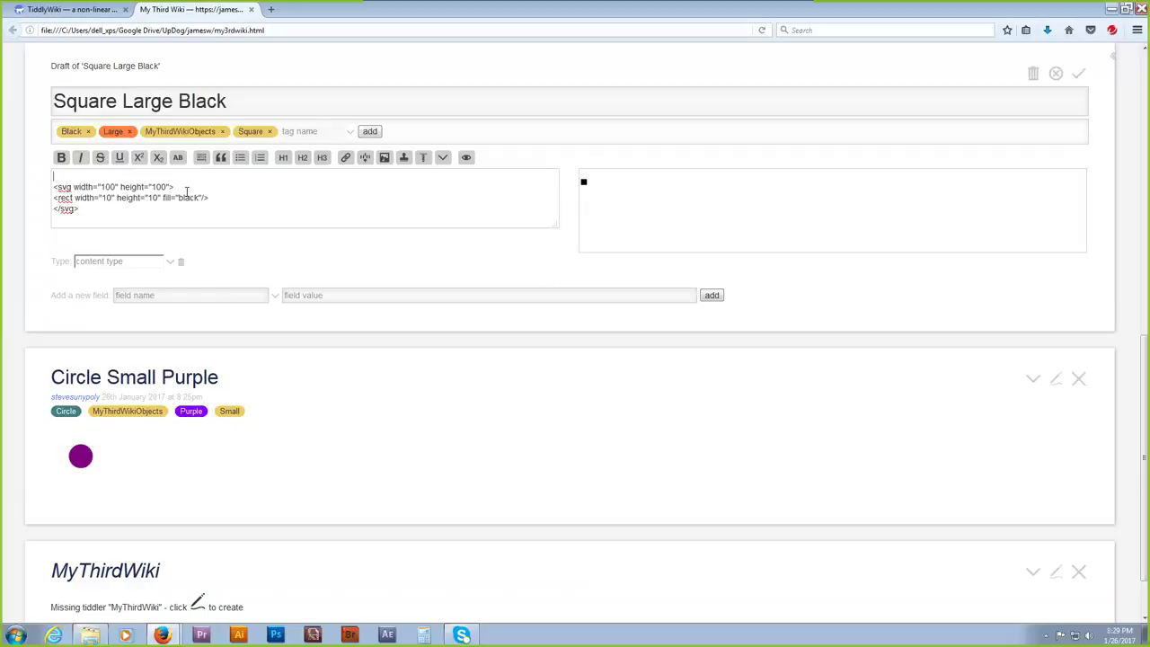
Set the rectangle's fill to purple in the SVG code and retitle the draft Square Small Purple.
left_click_drag(197, 197, 178, 196)
type("purple")
triple_click(235, 100)
left_click(226, 101)
left_click_drag(228, 101, 124, 101)
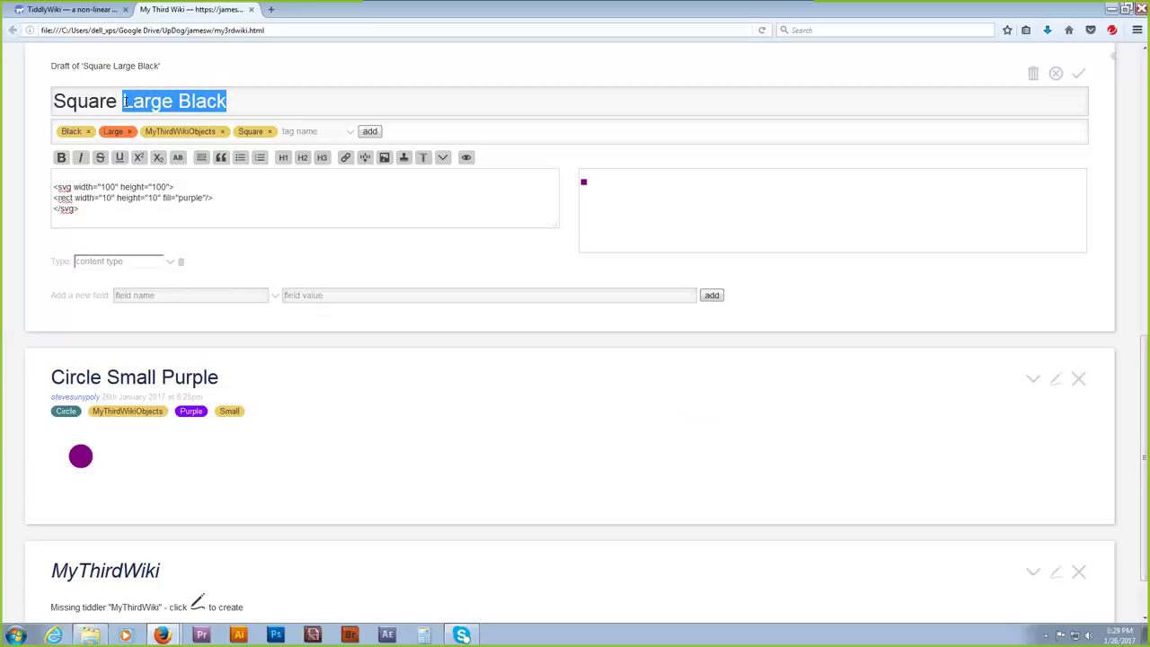
type("S")
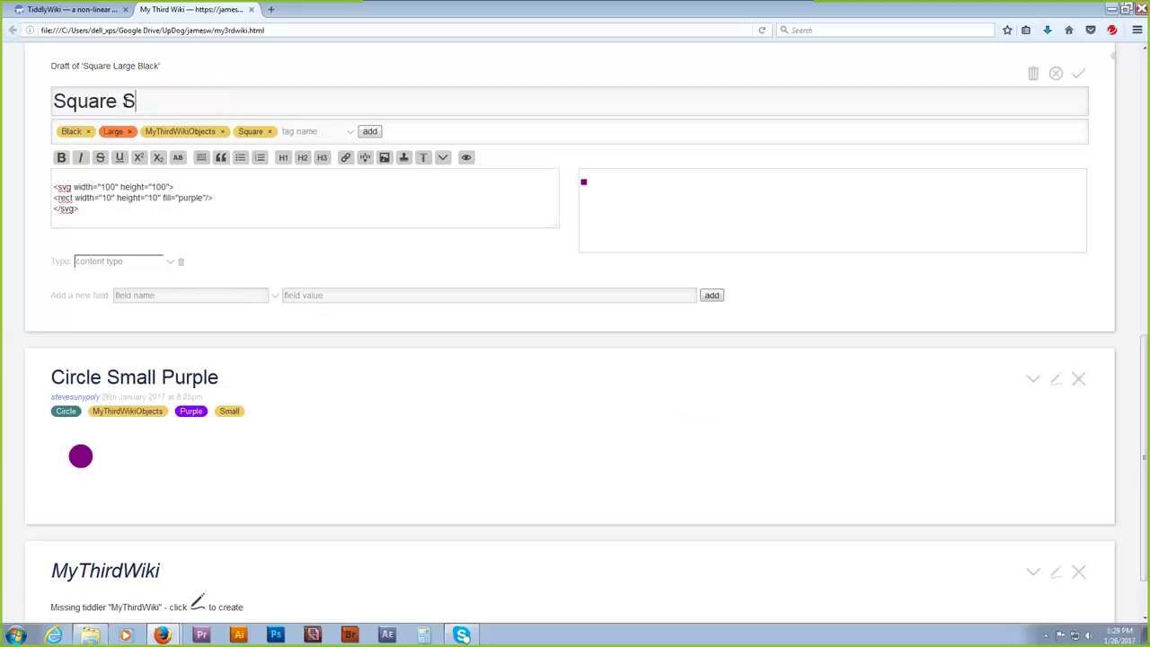
type("mall Purple")
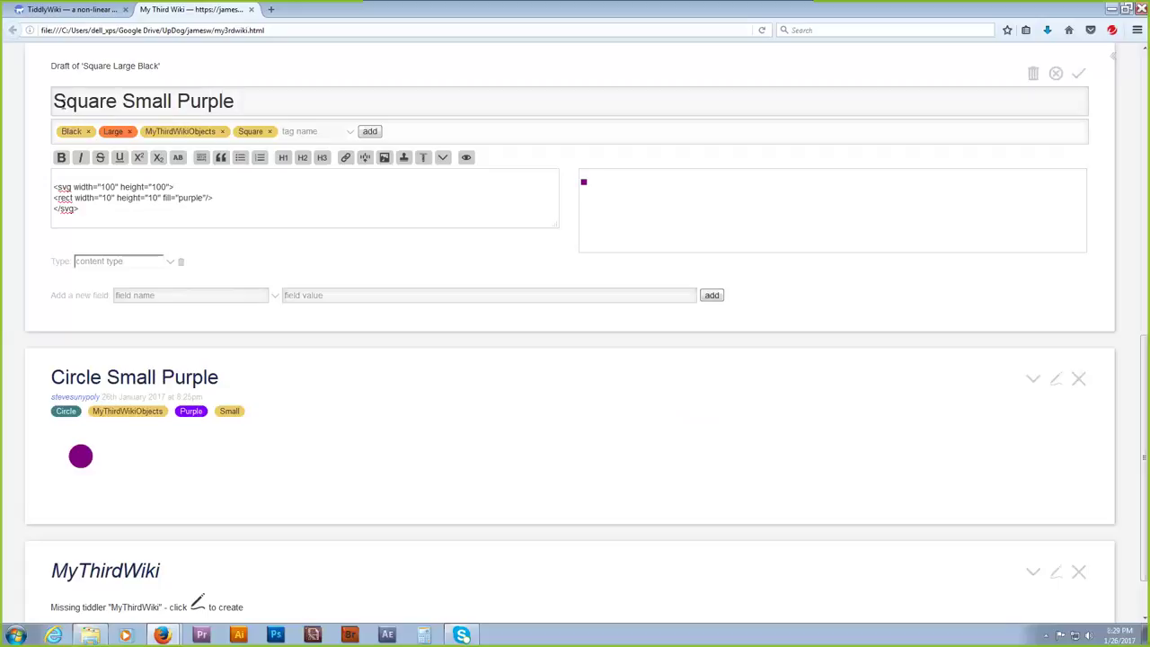
Replace the Black and Large tags on the Square Small Purple draft with Small and Purple, and save the tiddler.
left_click(89, 132)
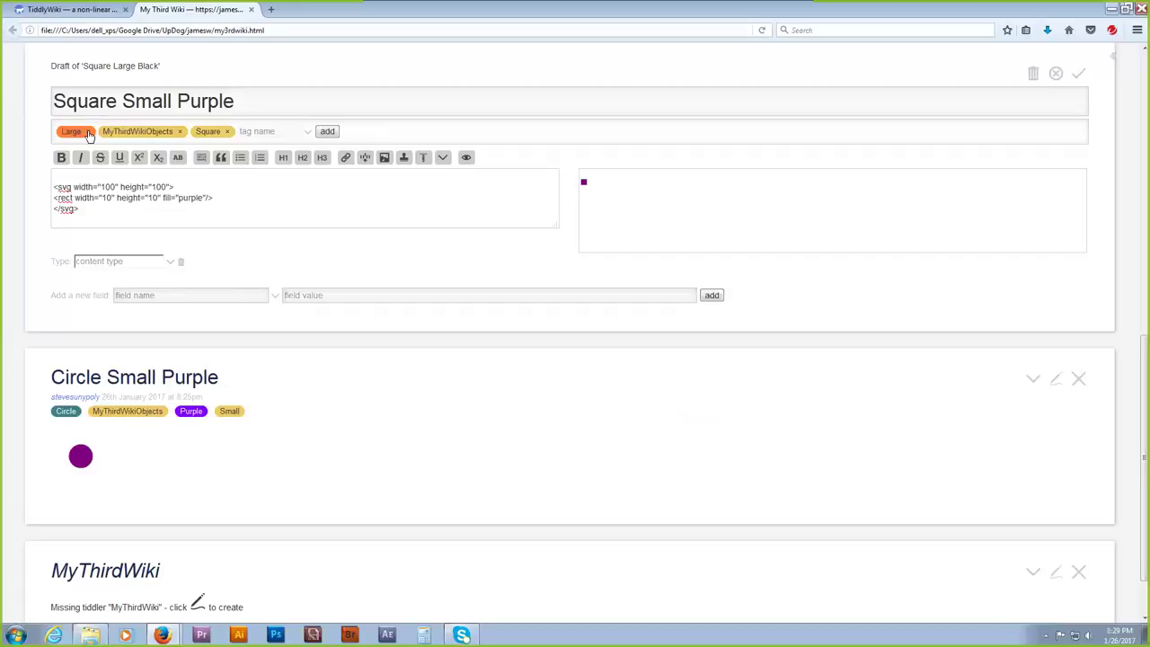
left_click(89, 132)
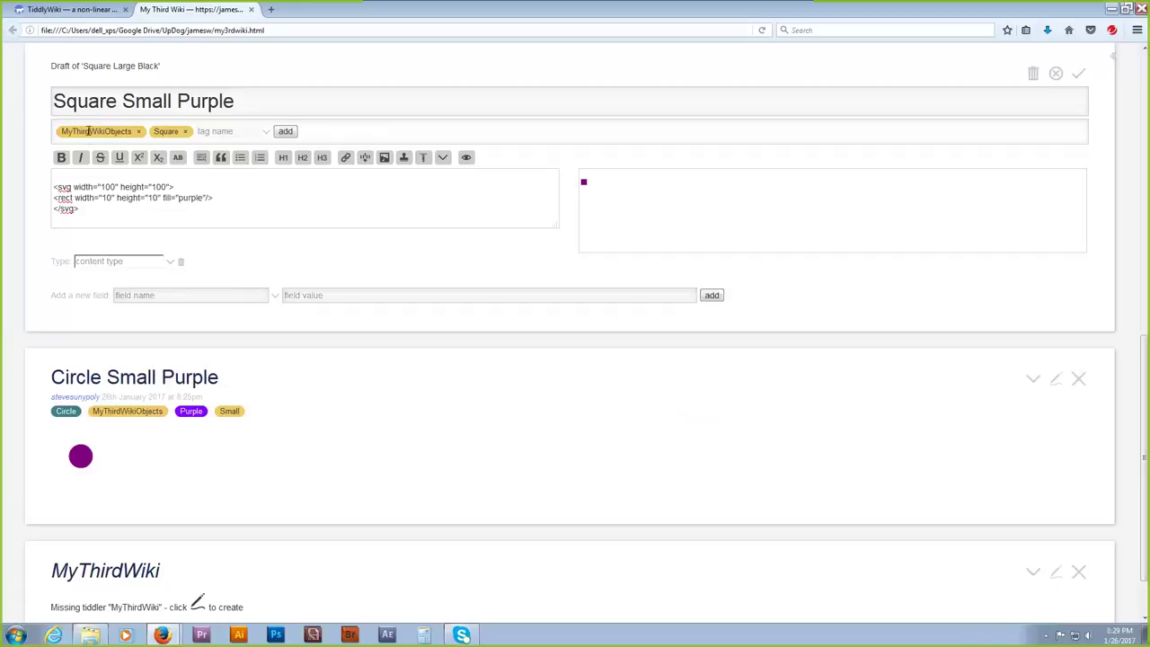
left_click(215, 132)
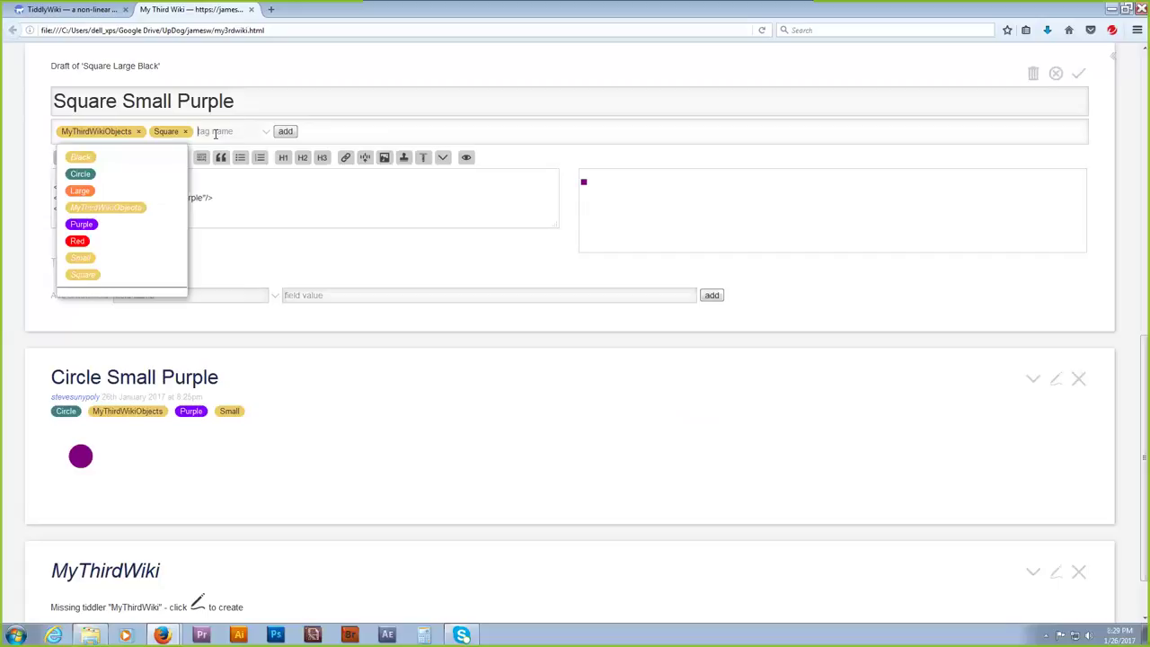
left_click(93, 257)
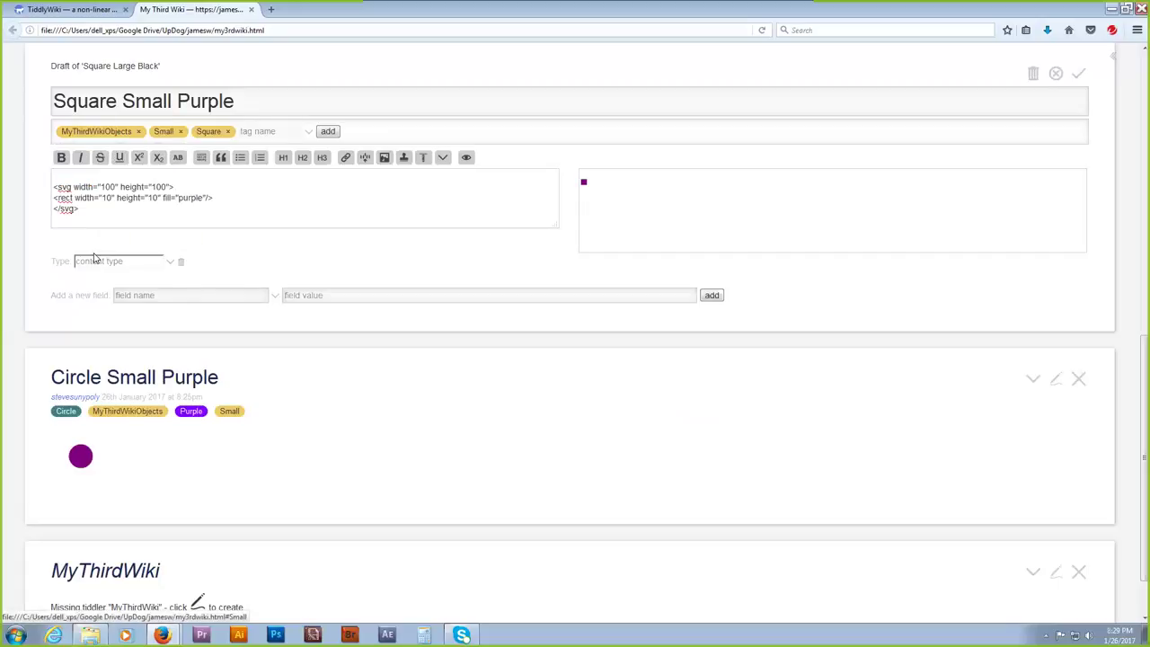
left_click(267, 131)
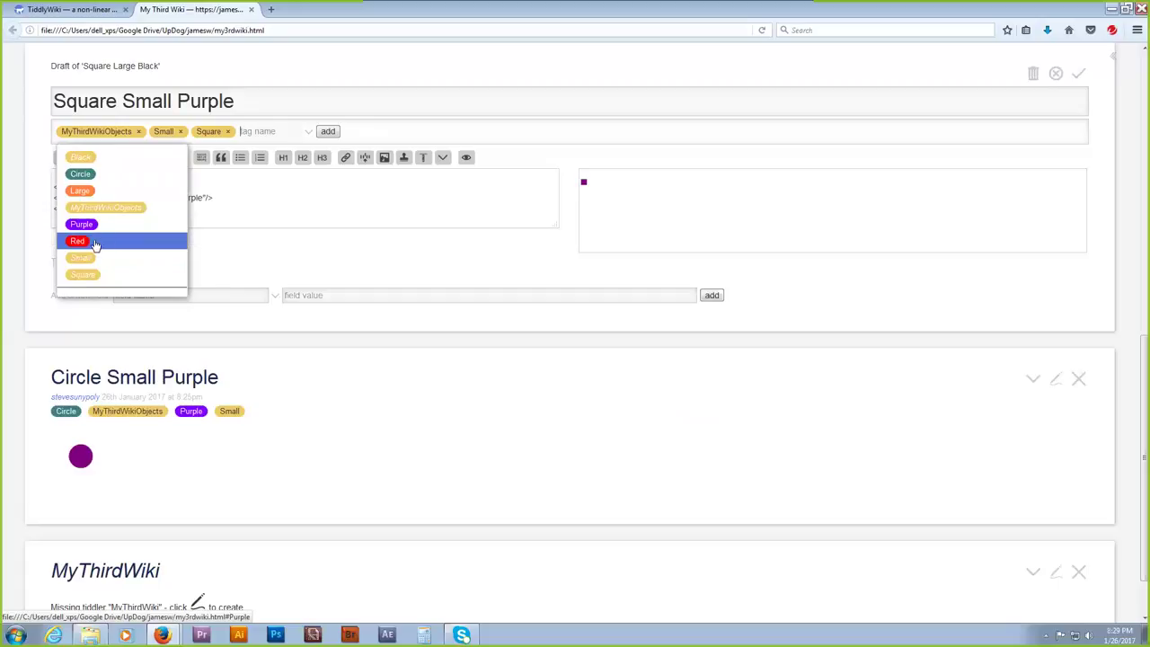
left_click(96, 227)
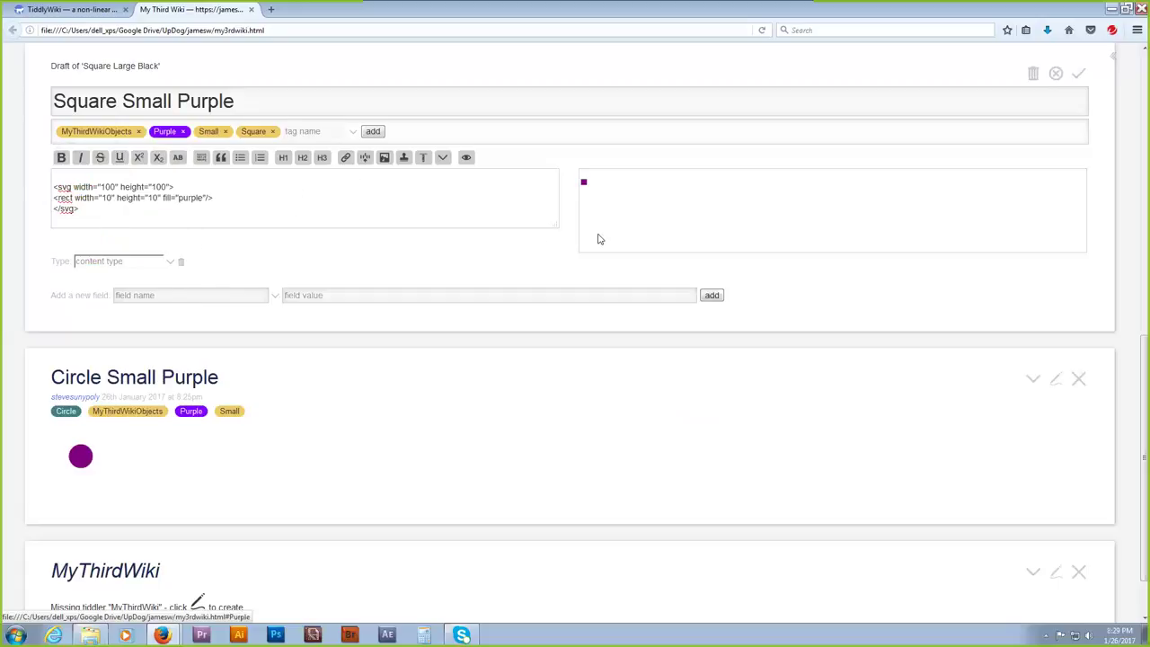
left_click(1078, 77)
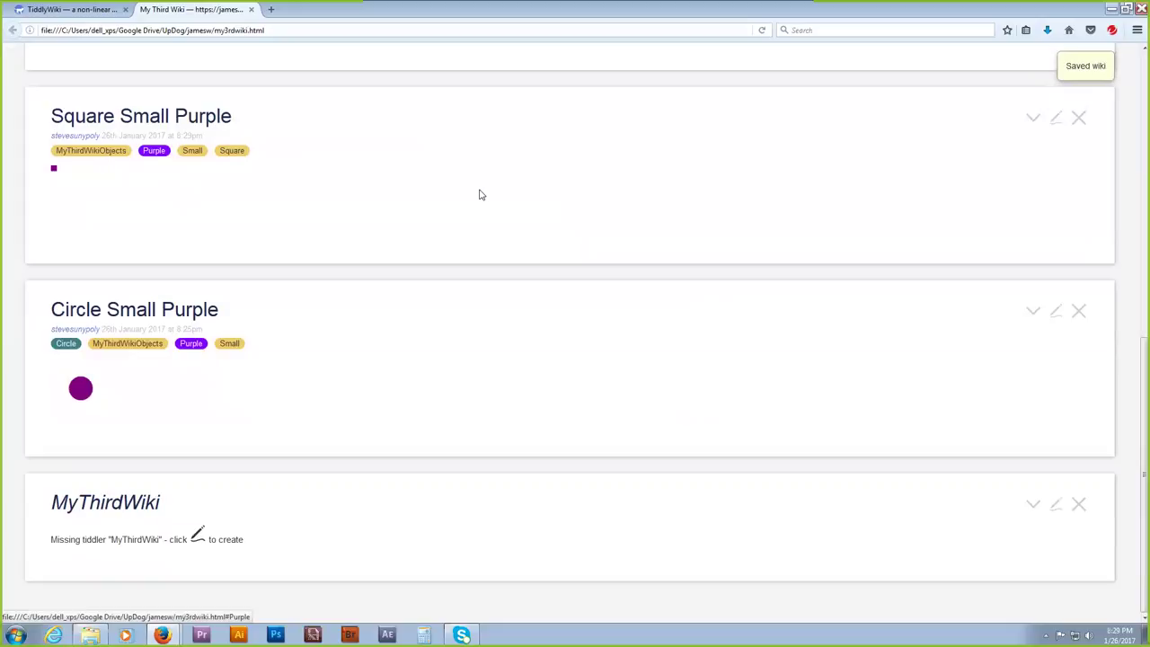
Set the Square tag's color in the tag manager to the same teal as the Circle tag.
scroll(554, 190, "up", 8)
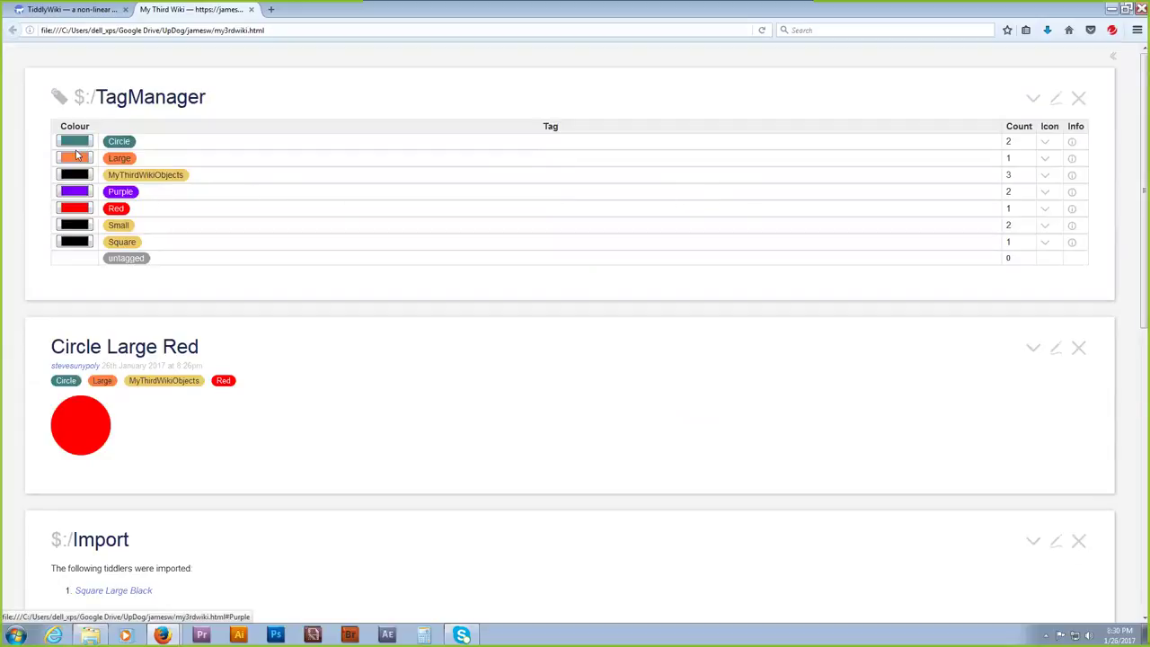
left_click(76, 242)
left_click(76, 101)
left_click(26, 183)
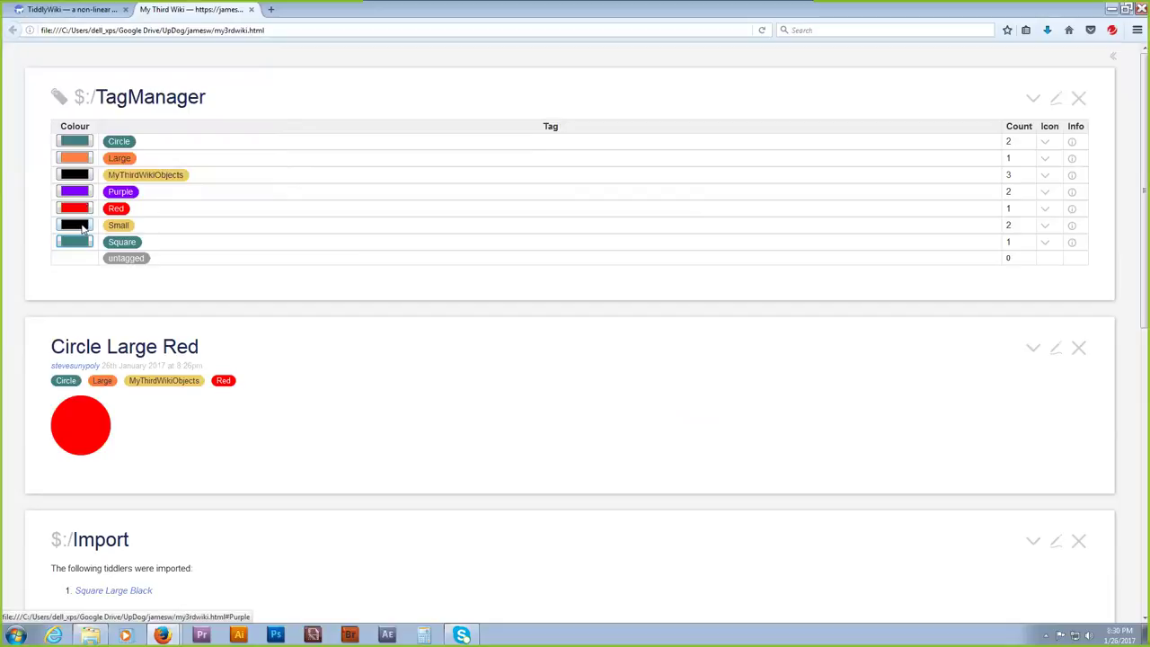
Set the Large and Small tags' colors to the same blue in the tag manager.
left_click(78, 160)
left_click(77, 74)
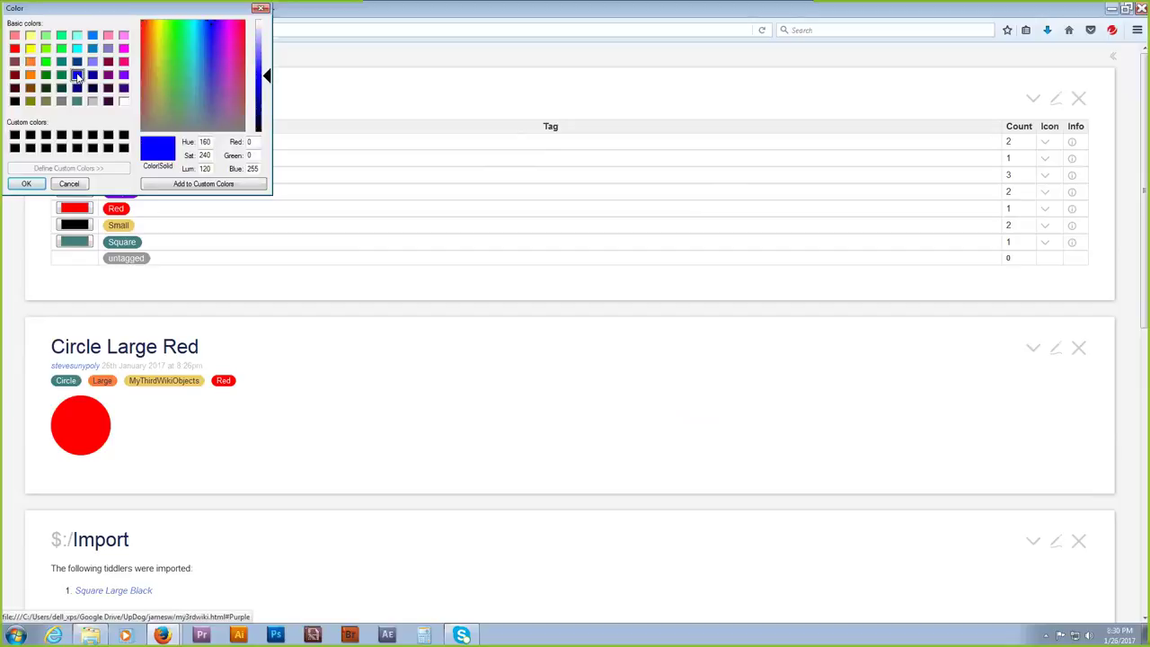
left_click(27, 183)
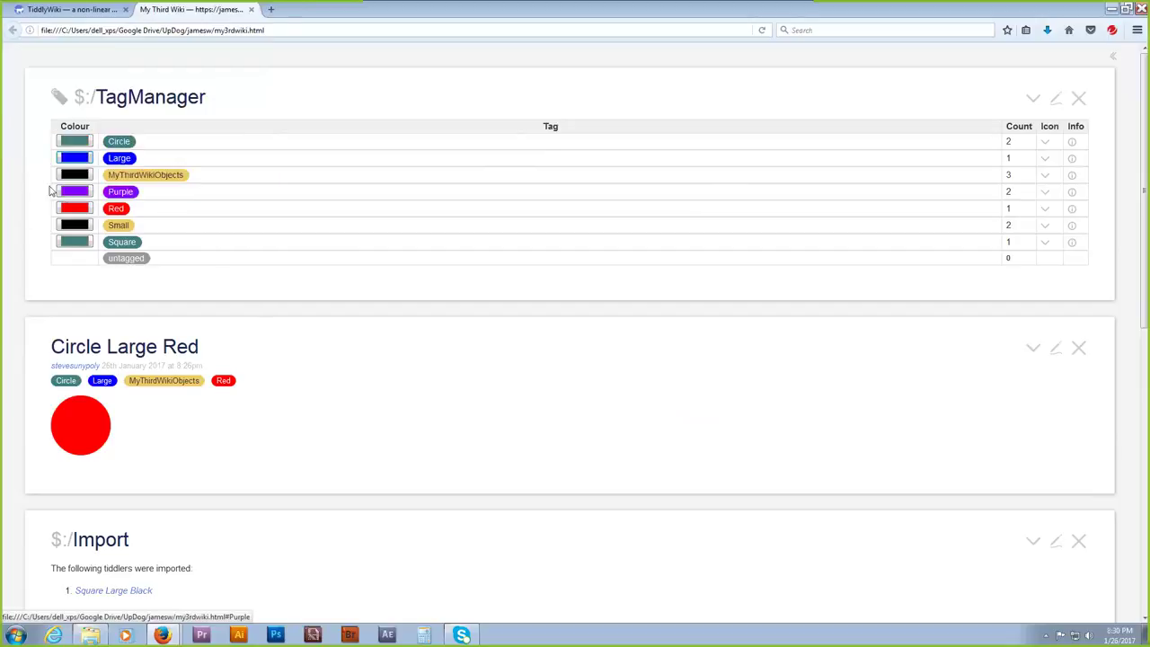
left_click(86, 227)
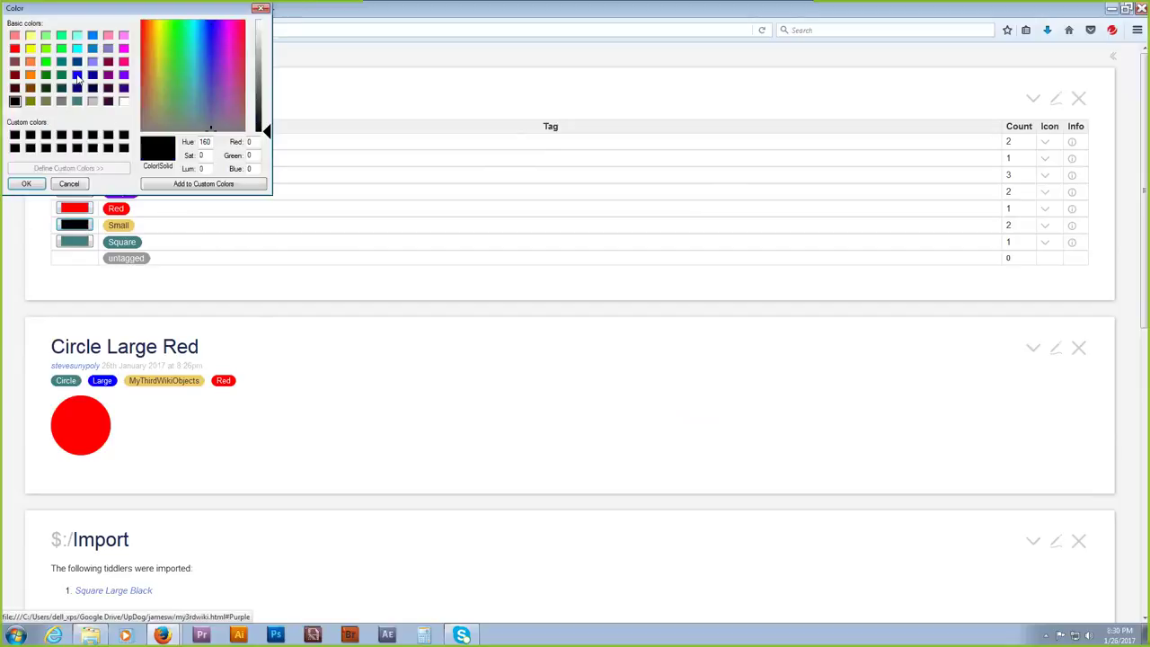
left_click(77, 74)
left_click(27, 183)
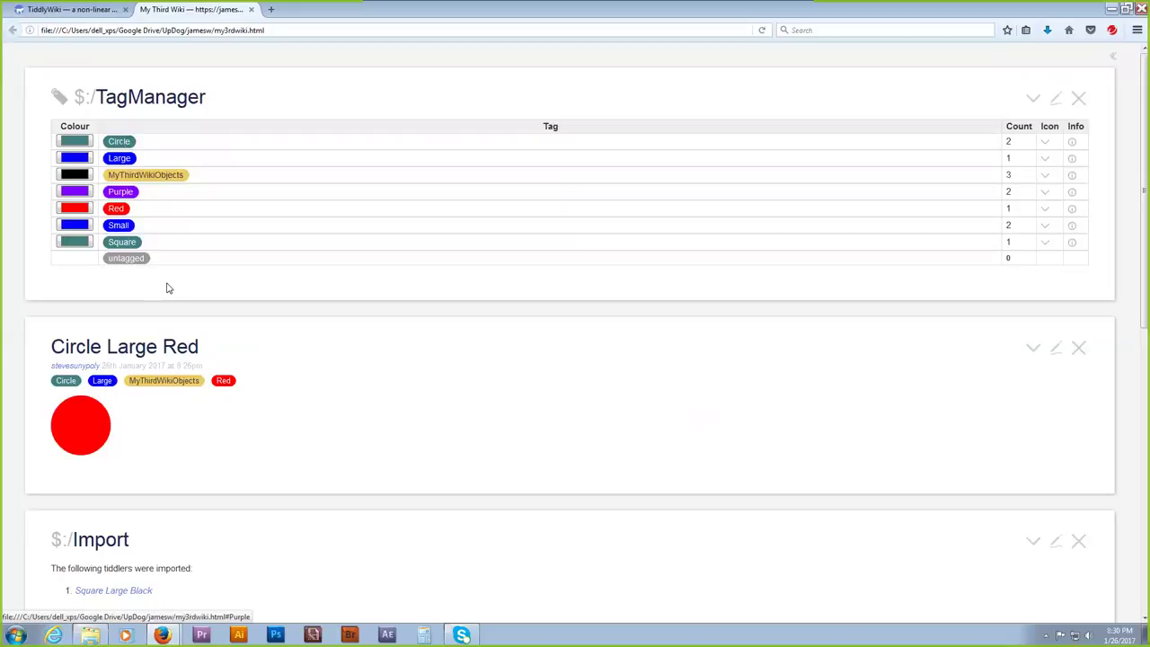
Look over the recolored tags on the open tiddlers and close the $:/Import tiddler.
scroll(167, 287, "down", 3)
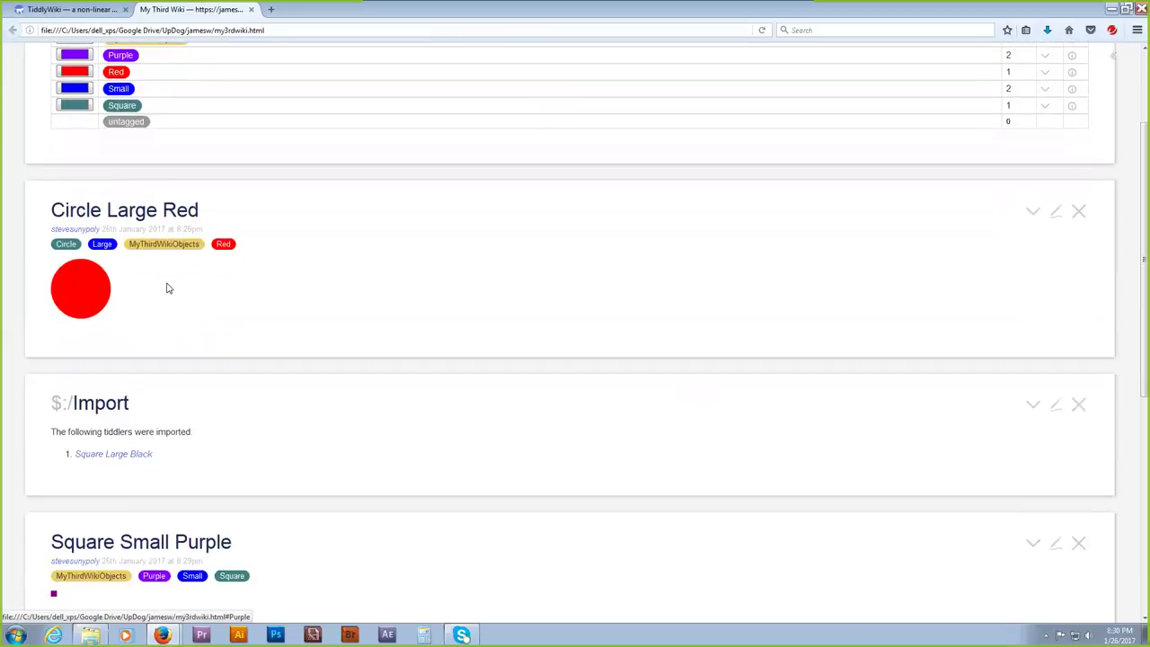
scroll(167, 288, "down", 4)
scroll(167, 287, "down", 3)
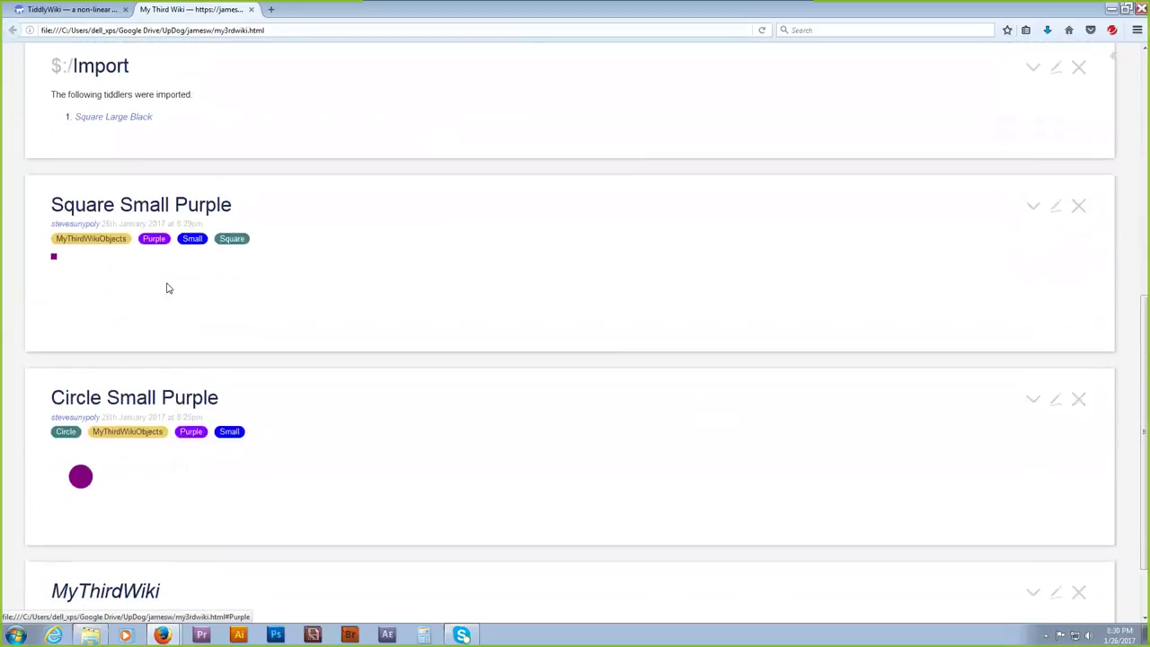
scroll(167, 286, "up", 4)
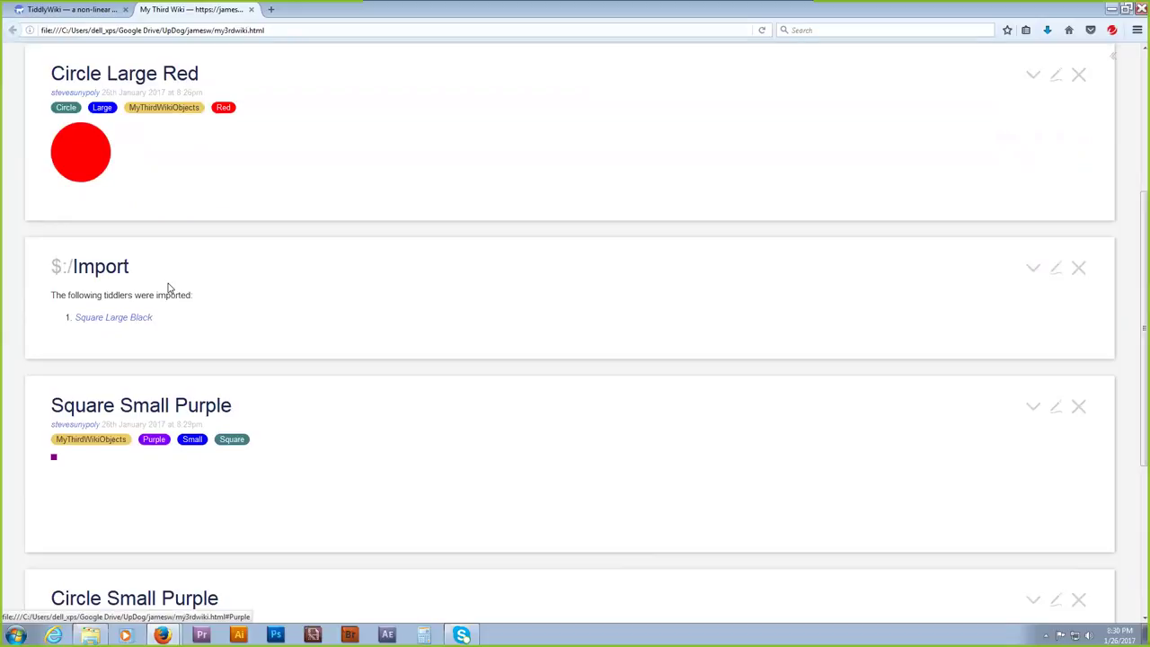
scroll(161, 282, "down", 1)
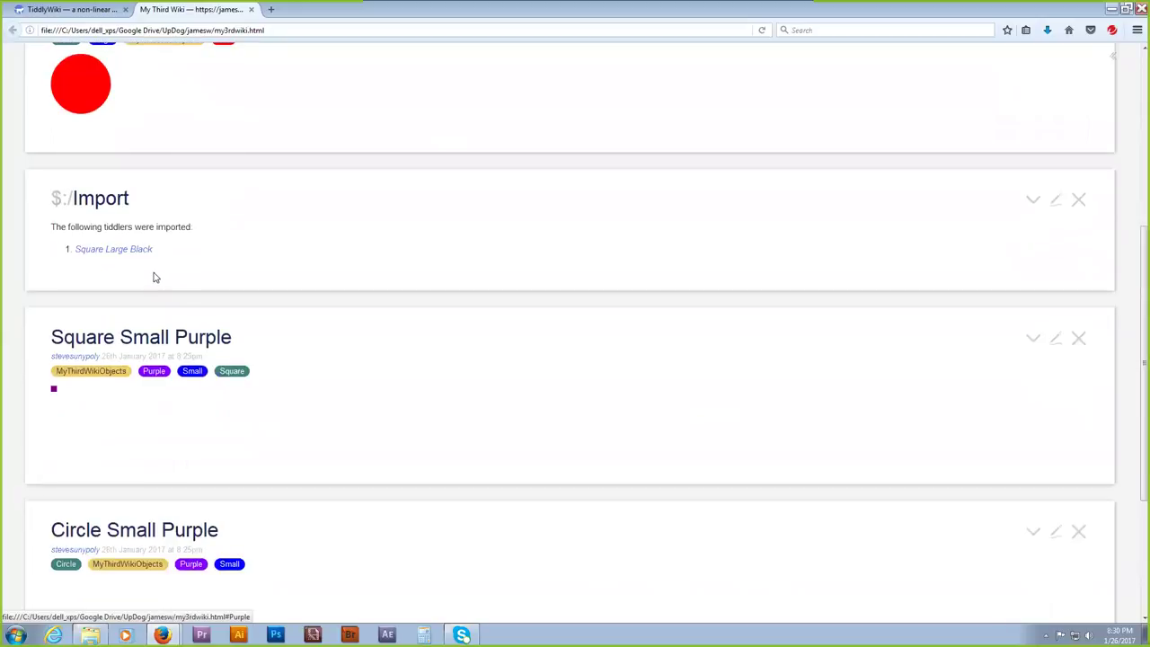
left_click(1078, 200)
scroll(835, 244, "up", 3)
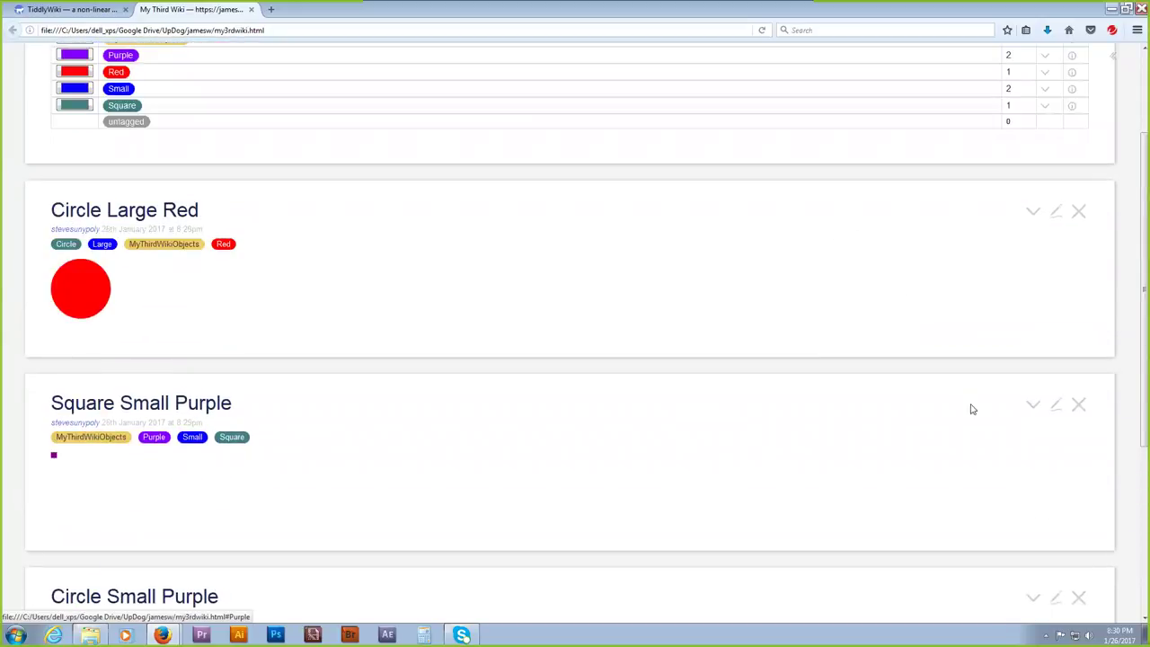
Clone the Square Small Purple tiddler and retitle the draft Square Large Purple.
left_click(1034, 408)
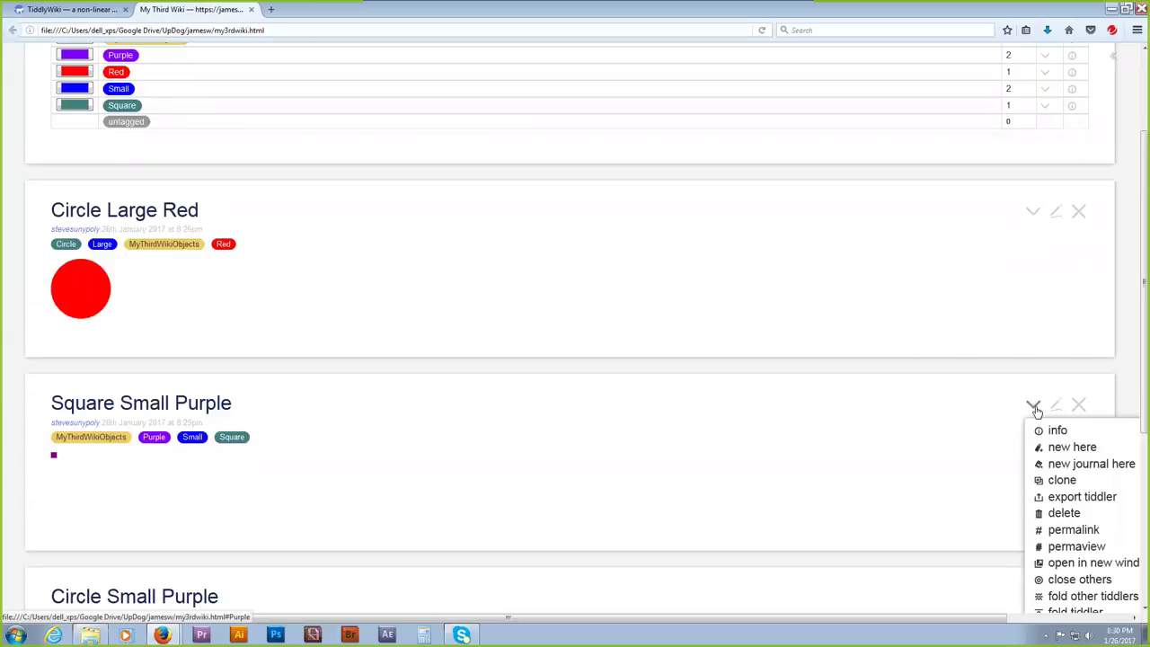
left_click(1080, 488)
left_click_drag(171, 124, 126, 128)
type("Large Purple")
left_click(254, 126)
key("BackSpace")
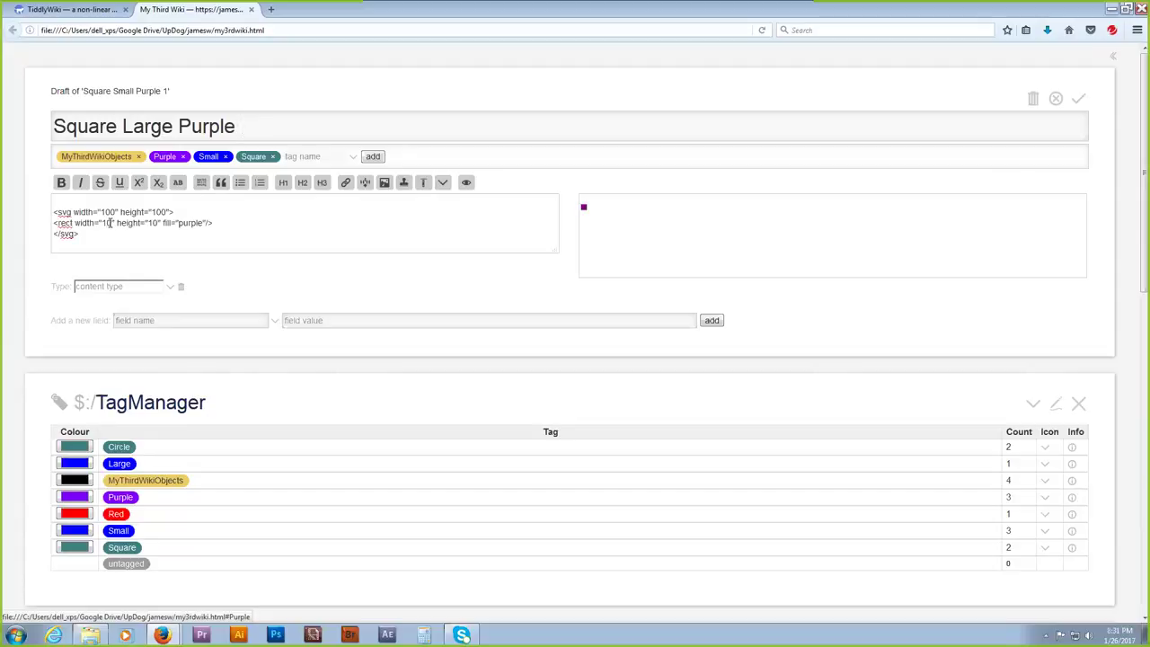
Set the rectangle's width and height to 100 in the SVG code, and save the tiddler with its Small tag replaced by Large.
type("0")
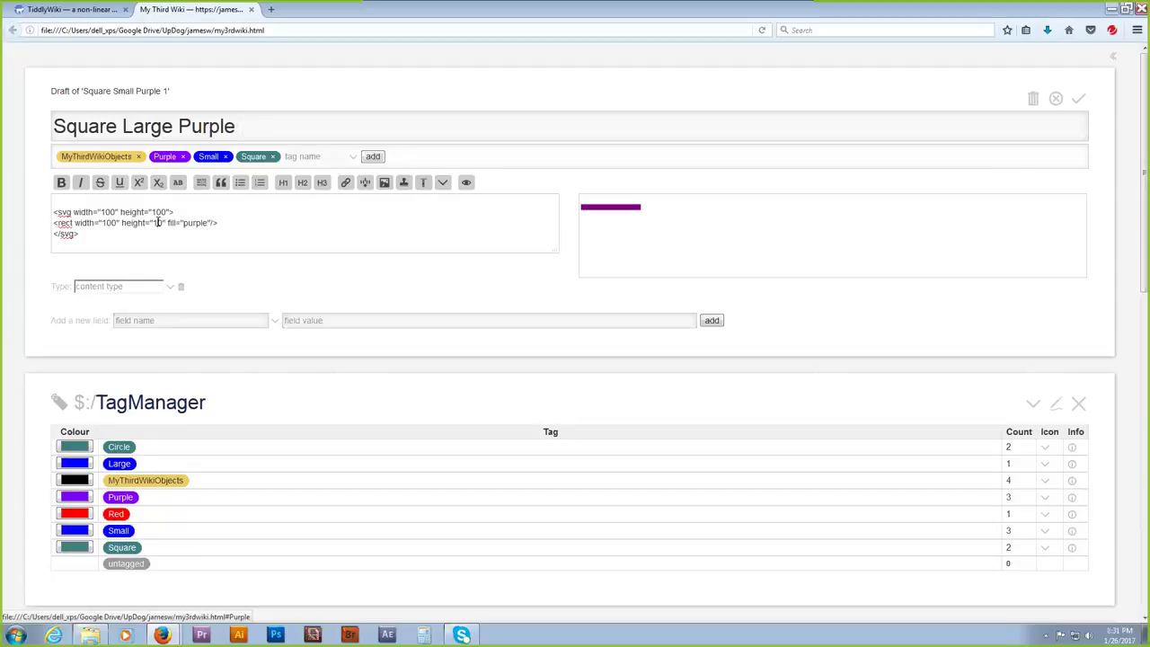
type("0")
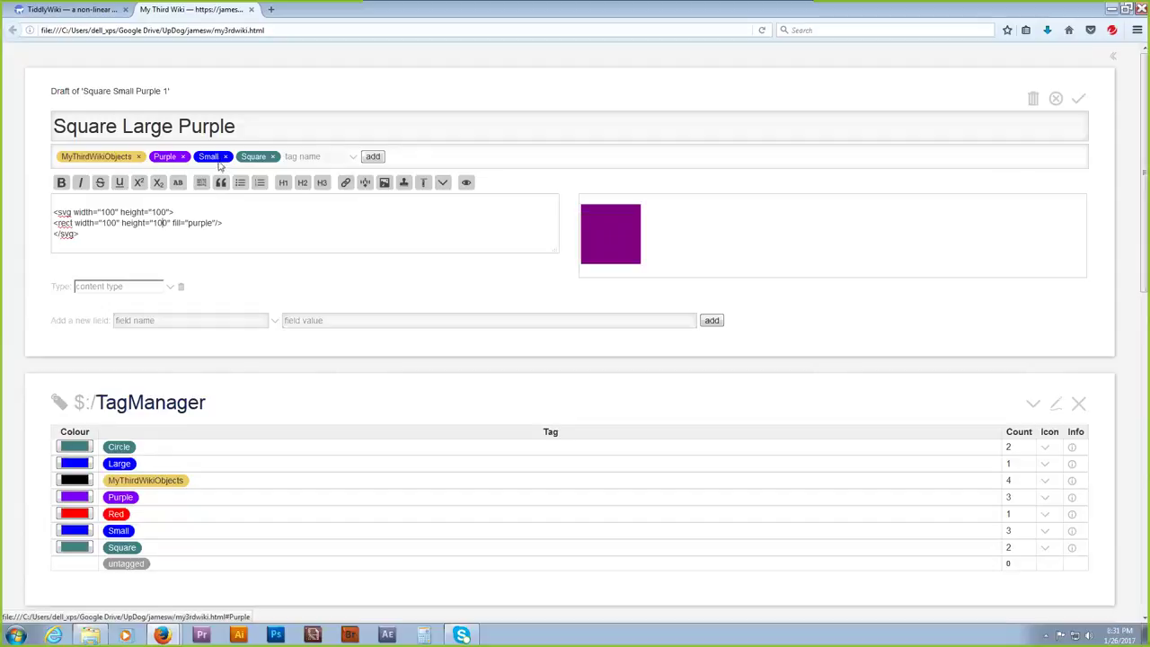
left_click(226, 157)
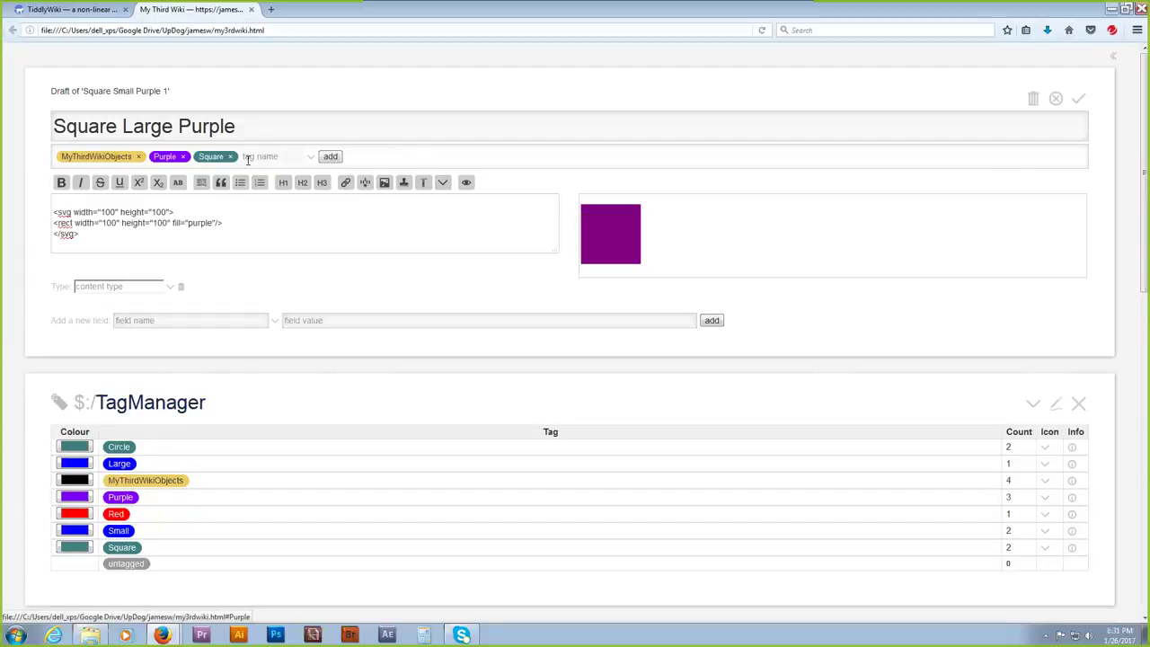
left_click(249, 158)
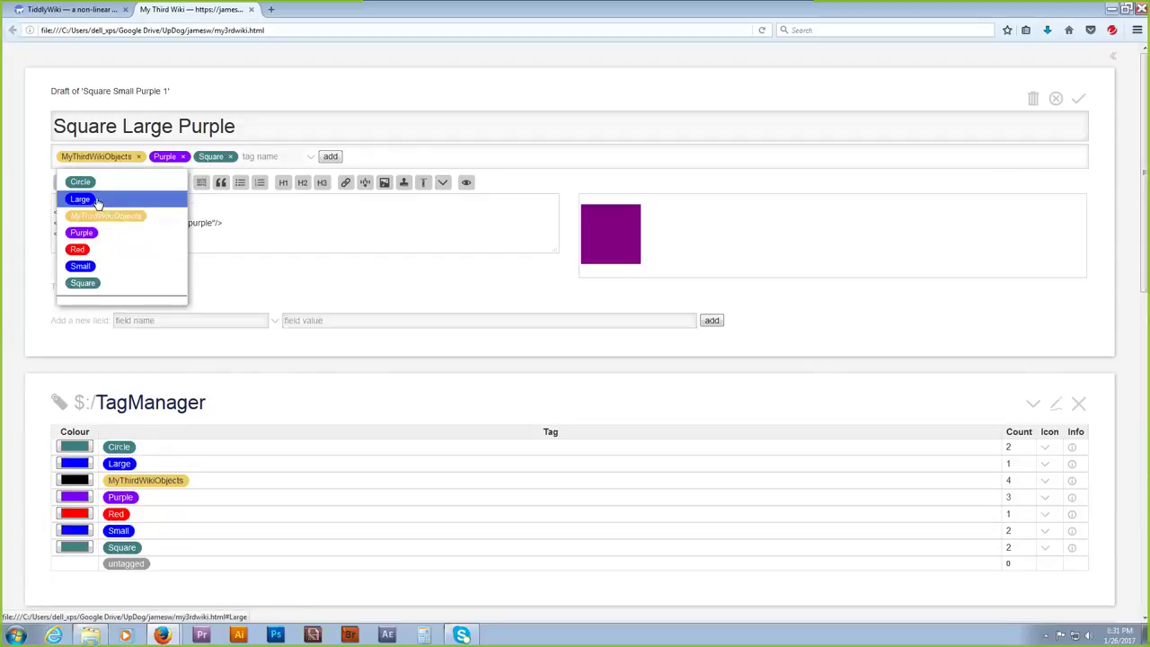
left_click(97, 197)
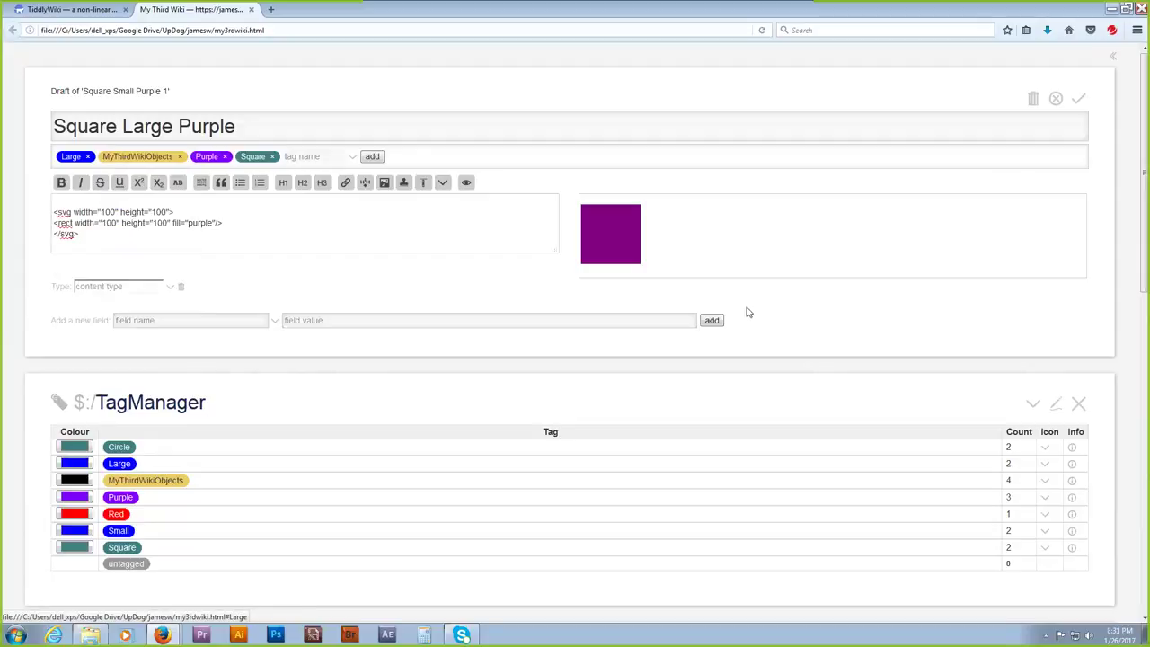
left_click(1078, 101)
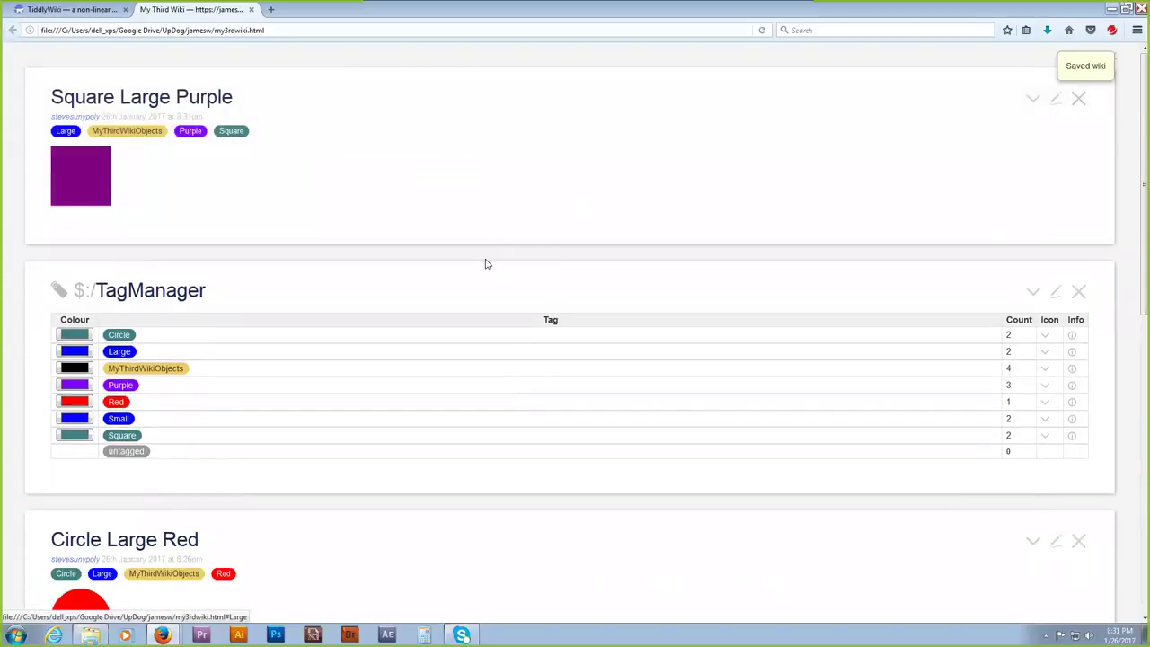
Compare the tag colors on the circle and square tiddlers with those in the tag manager.
scroll(485, 264, "down", 5)
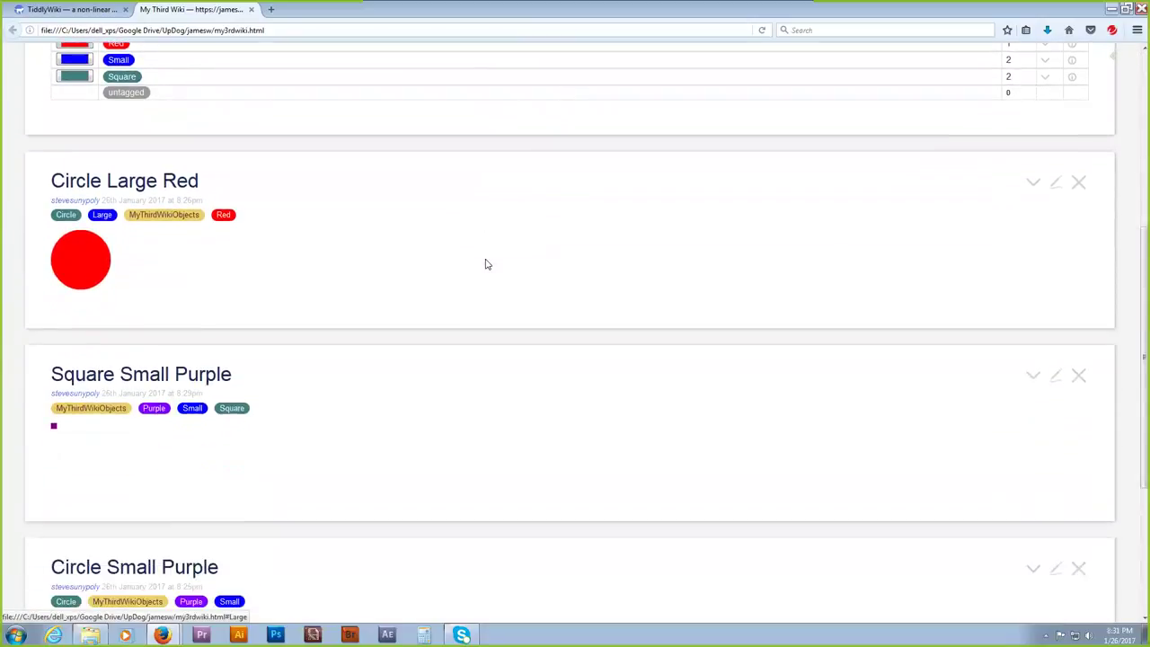
scroll(485, 264, "up", 2)
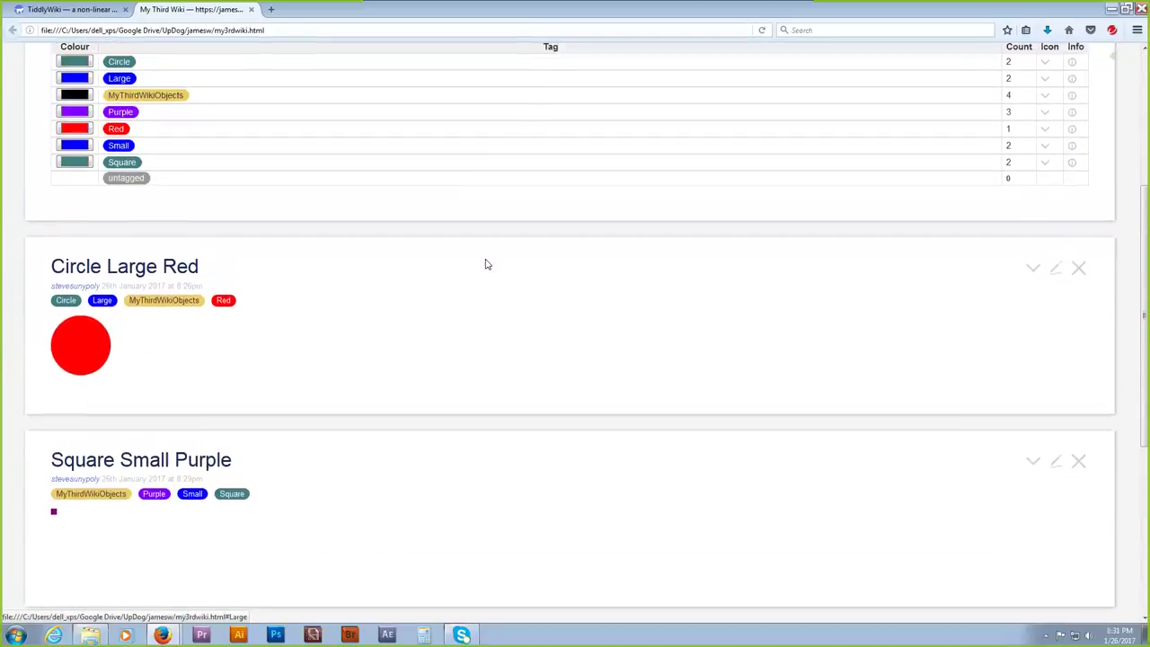
scroll(485, 264, "down", 3)
scroll(485, 264, "up", 3)
scroll(485, 264, "down", 3)
scroll(485, 264, "up", 2)
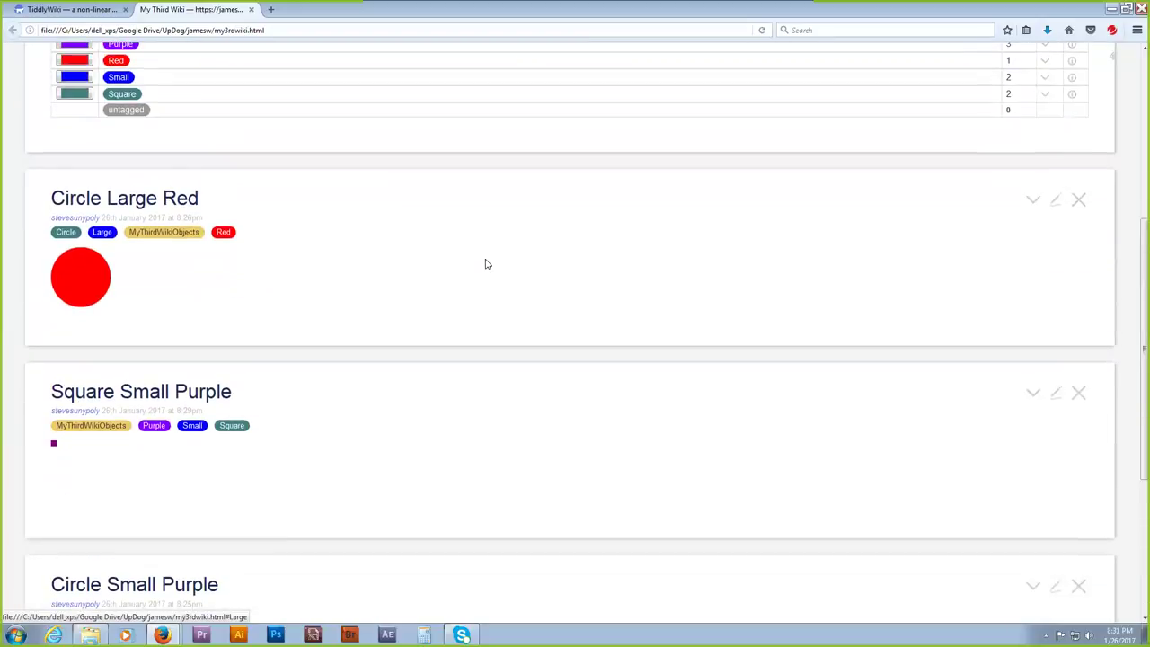
scroll(485, 264, "down", 1)
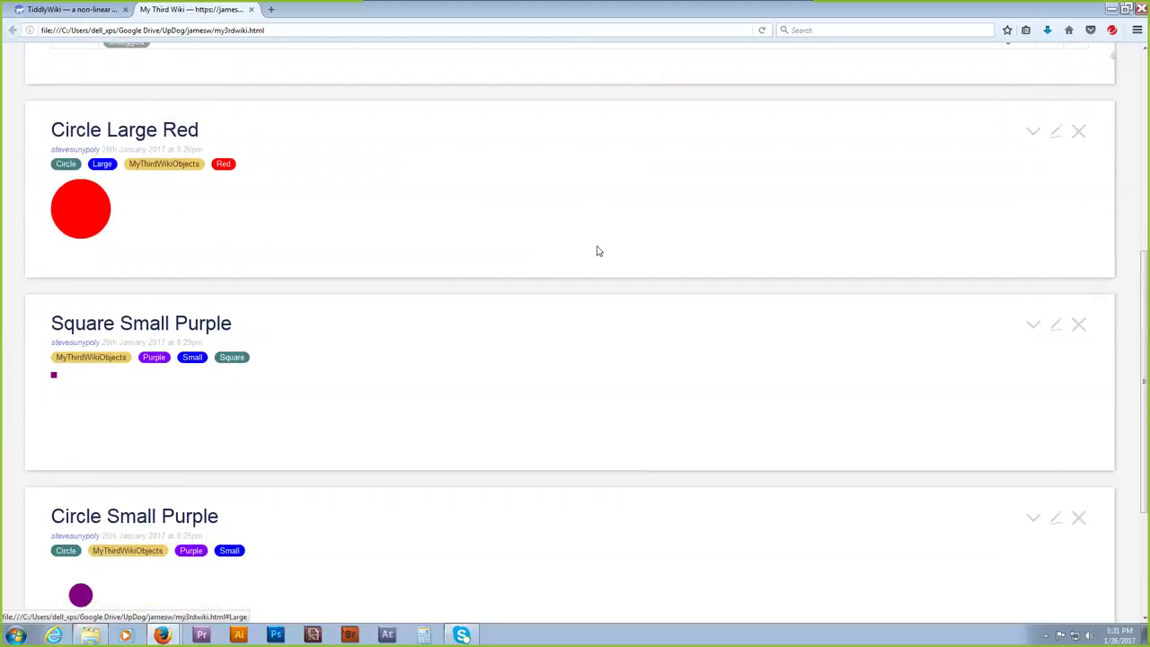
scroll(599, 251, "up", 4)
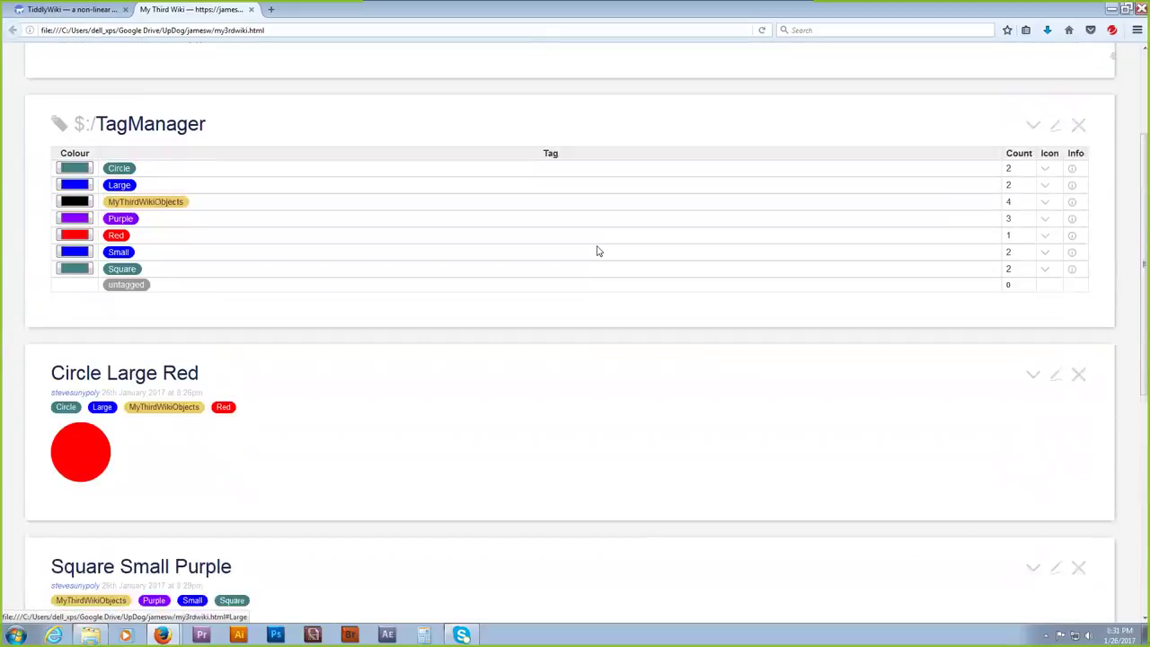
scroll(599, 252, "down", 6)
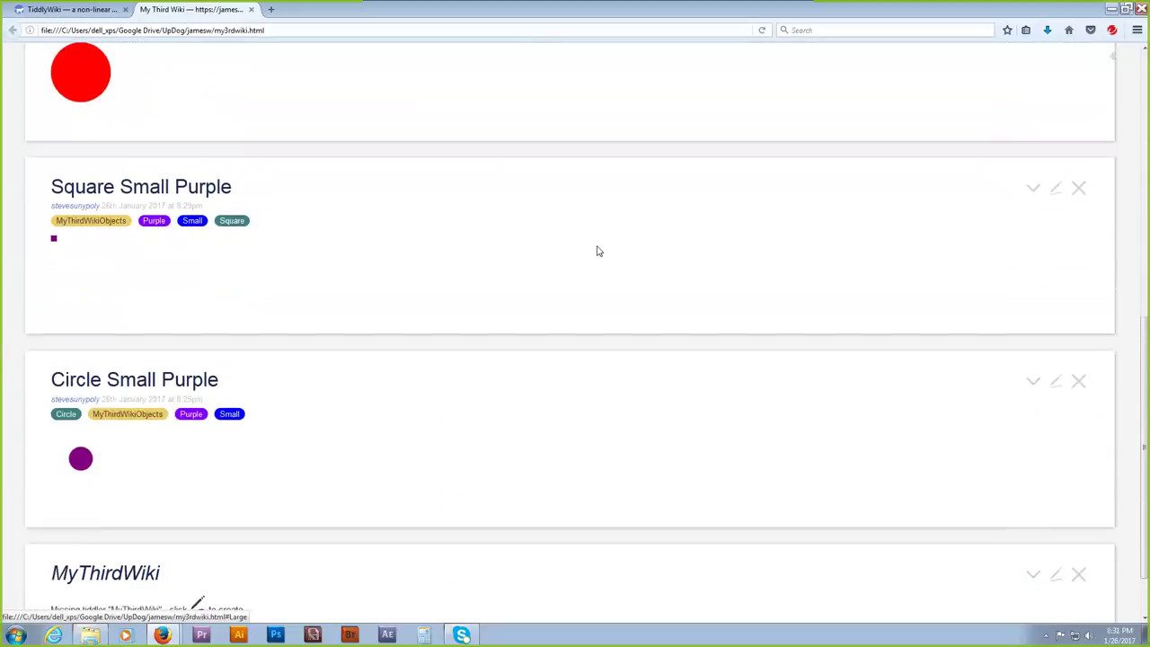
scroll(599, 251, "down", 1)
scroll(599, 252, "up", 2)
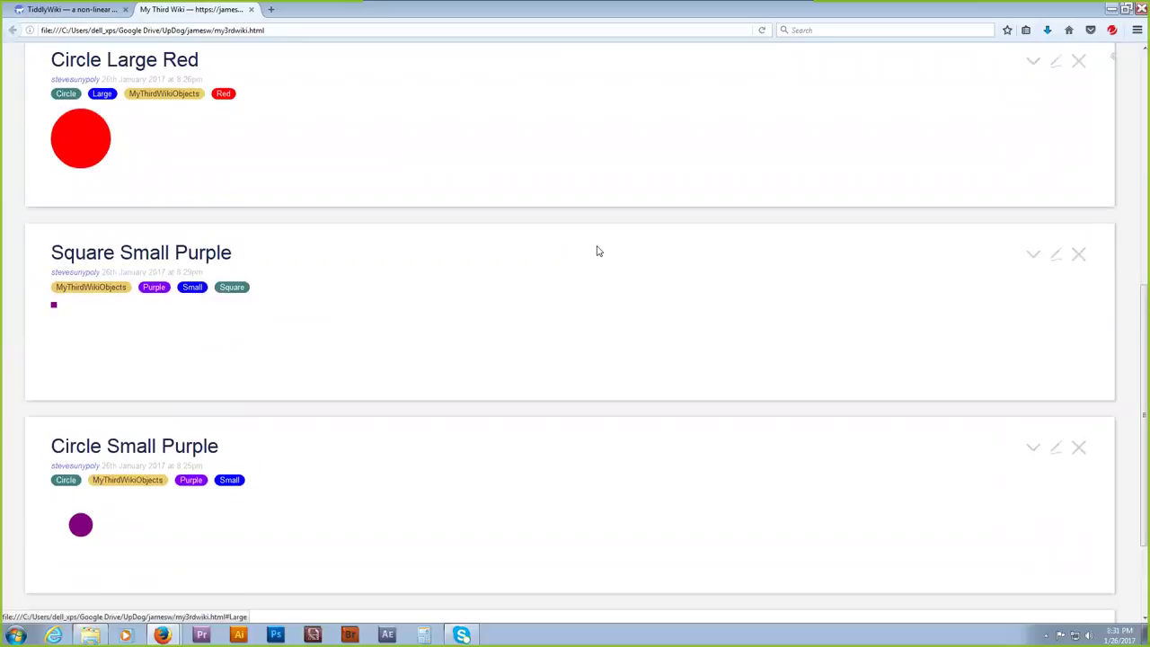
Close the $:/TagManager tiddler and return to the start of the open tiddlers.
scroll(599, 252, "up", 5)
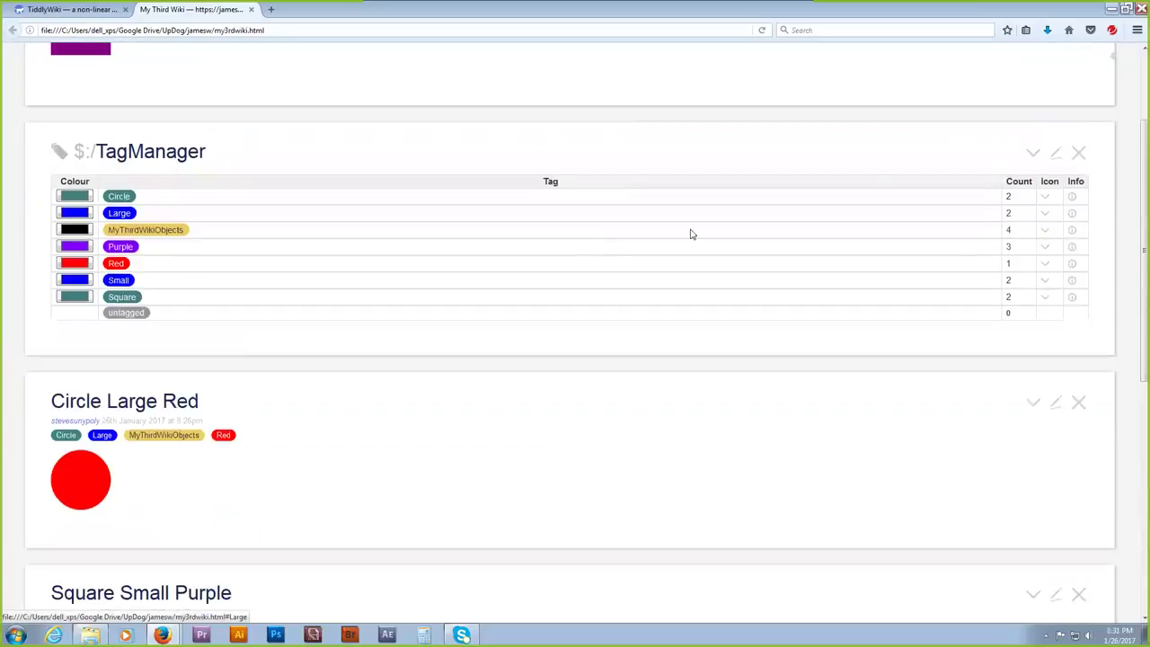
left_click(1078, 153)
scroll(651, 172, "up", 2)
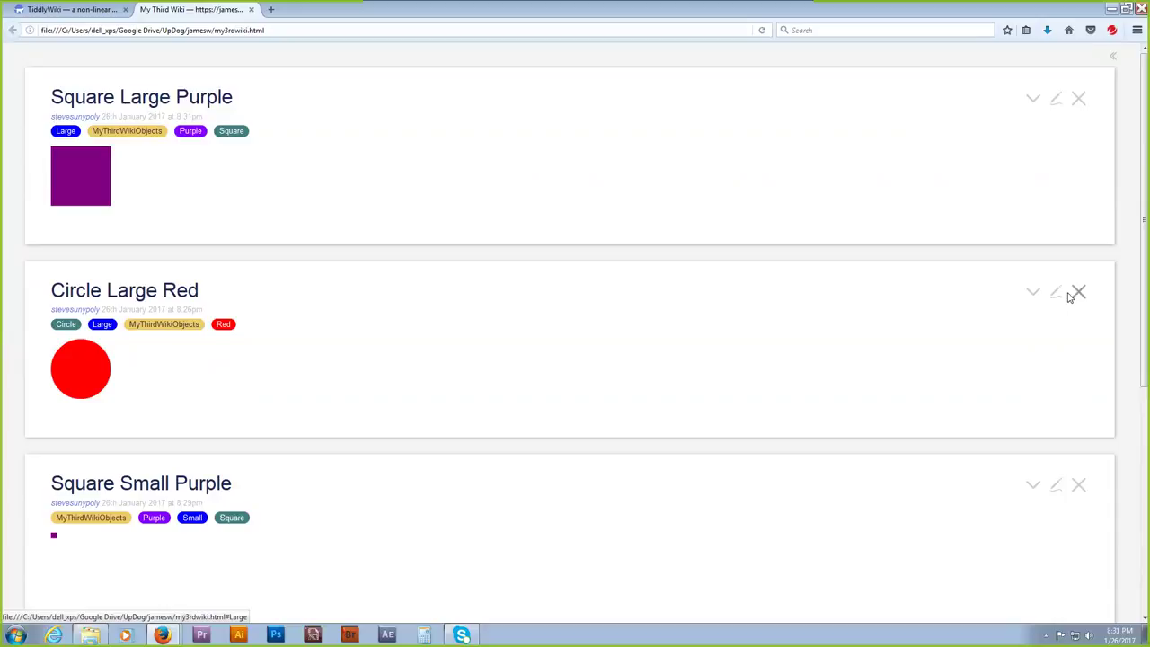
Open the Circle tag's tiddler for editing, with the wiki window restored beside the DesignWriteStudio example wiki.
left_click(67, 326)
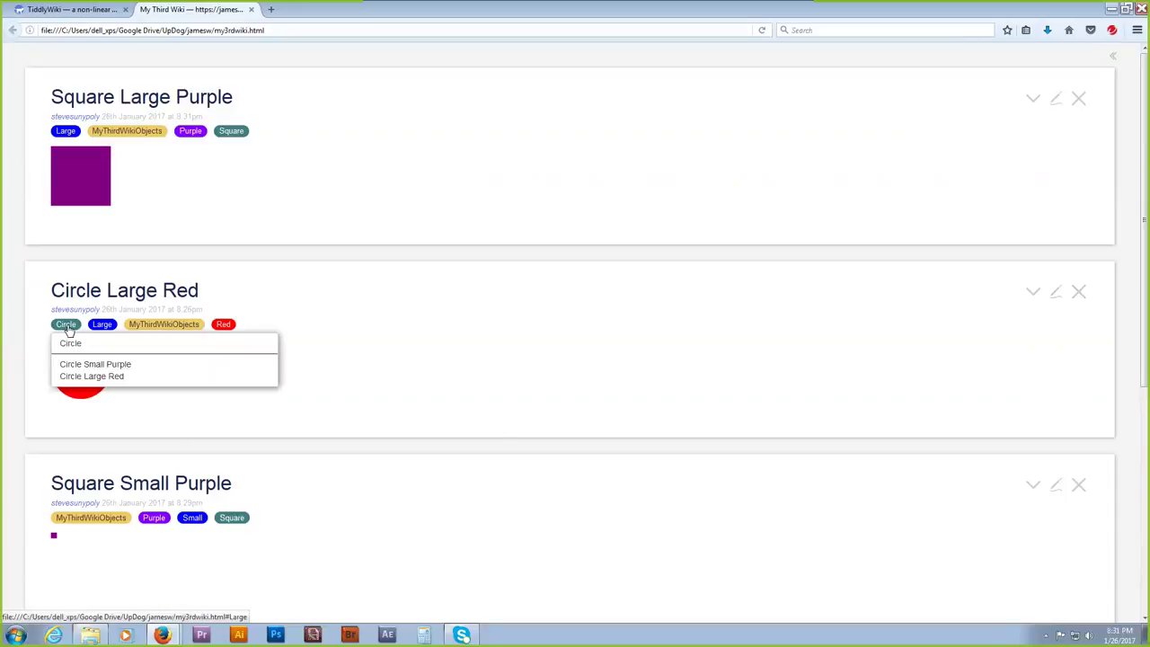
left_click(72, 344)
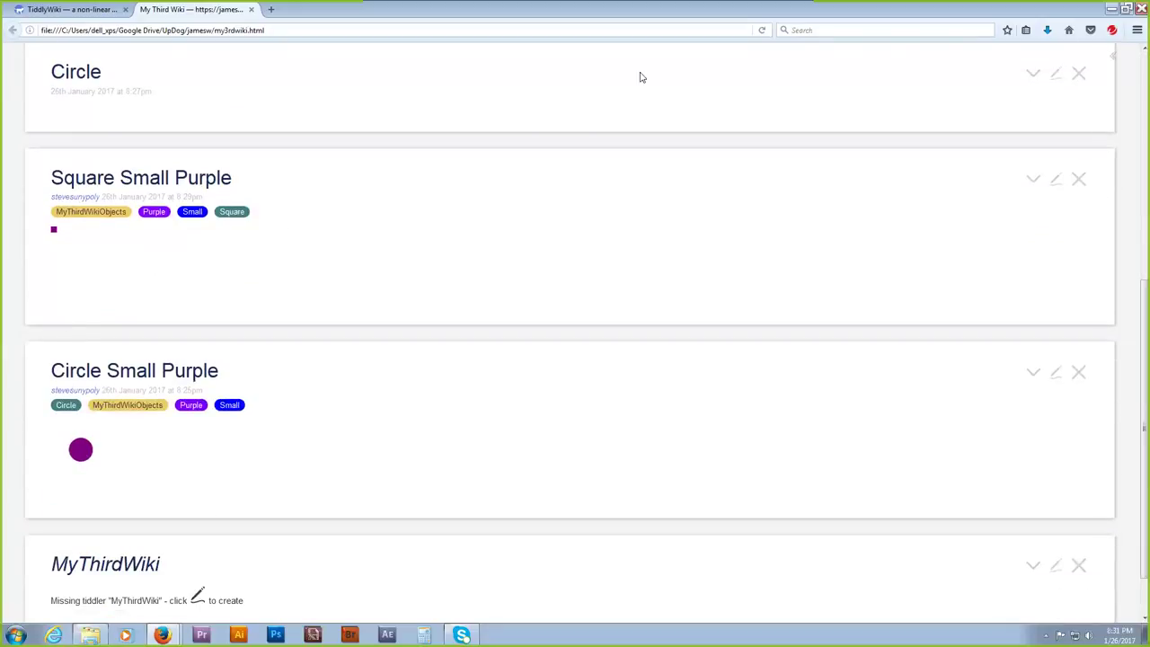
left_click(1053, 79)
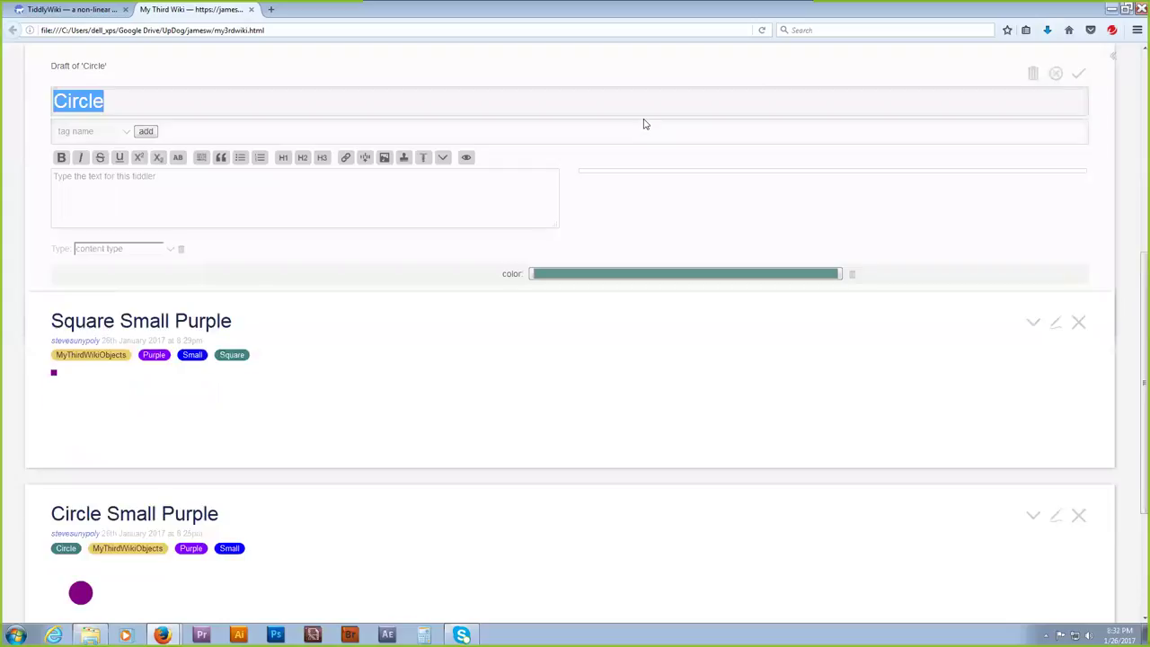
left_click(1123, 8)
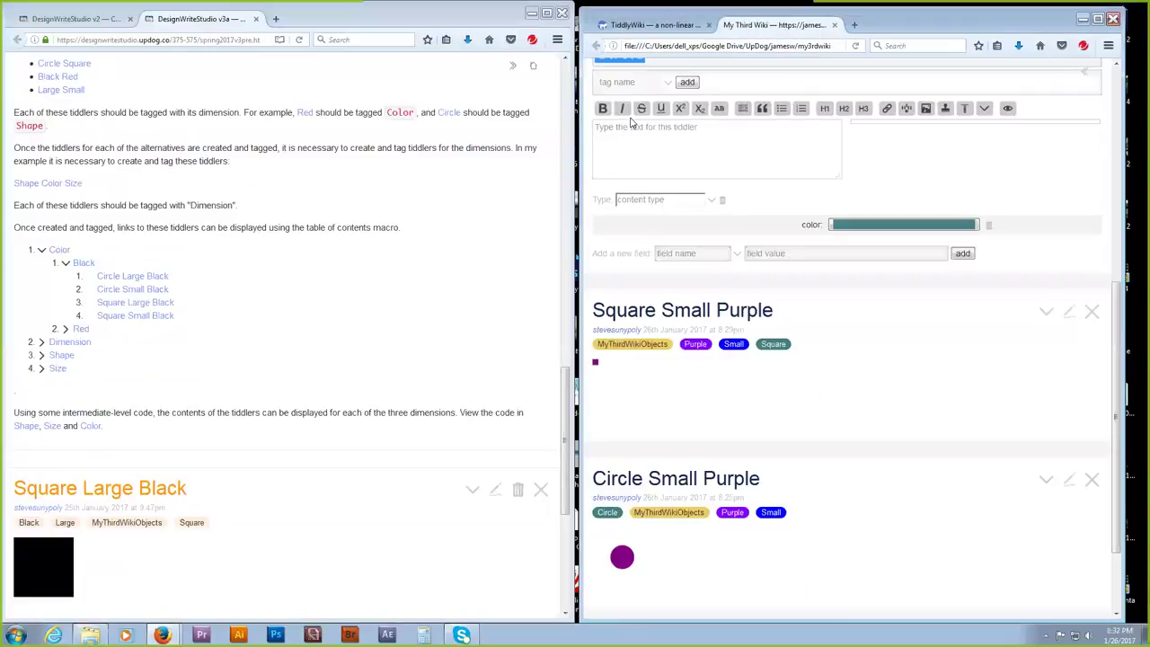
scroll(707, 167, "up", 3)
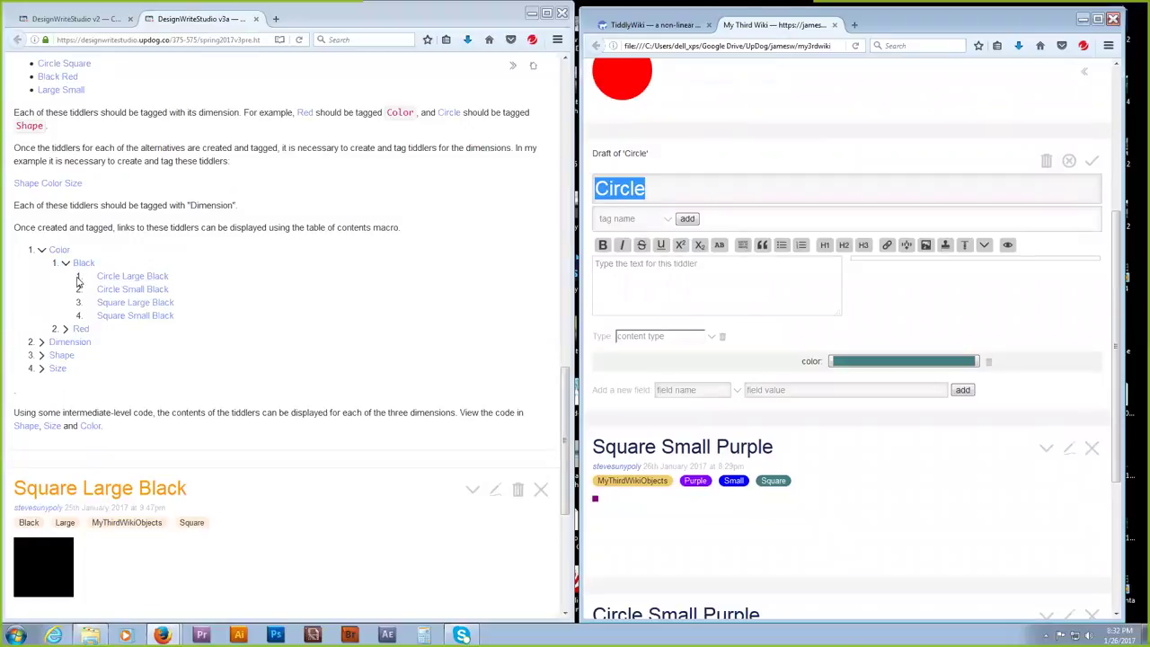
In the DesignWriteStudio example wiki, open the Shape tiddler, expand Shape and Circle in the contents list, and open the Circle tiddler.
left_click(52, 356)
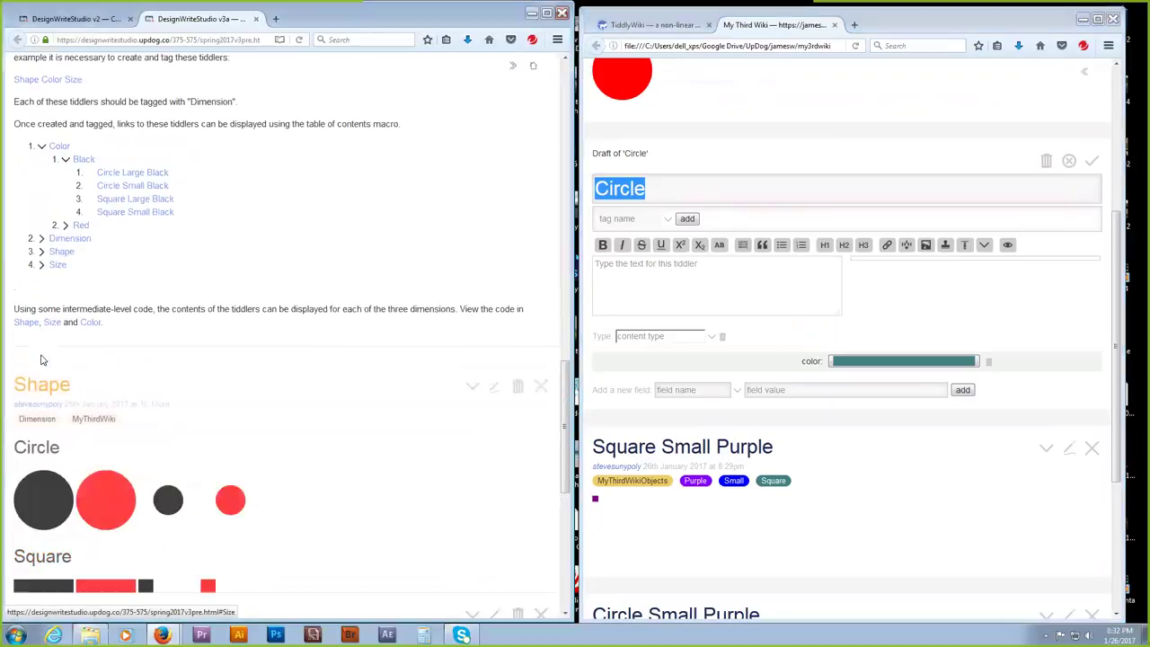
left_click(42, 209)
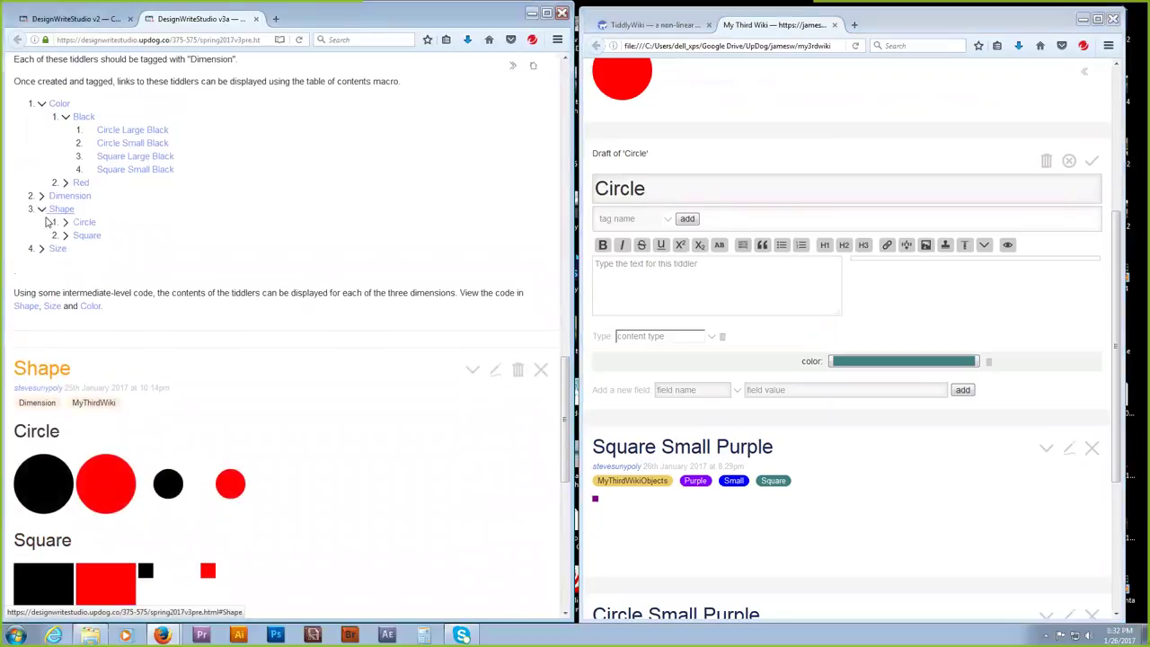
left_click(65, 223)
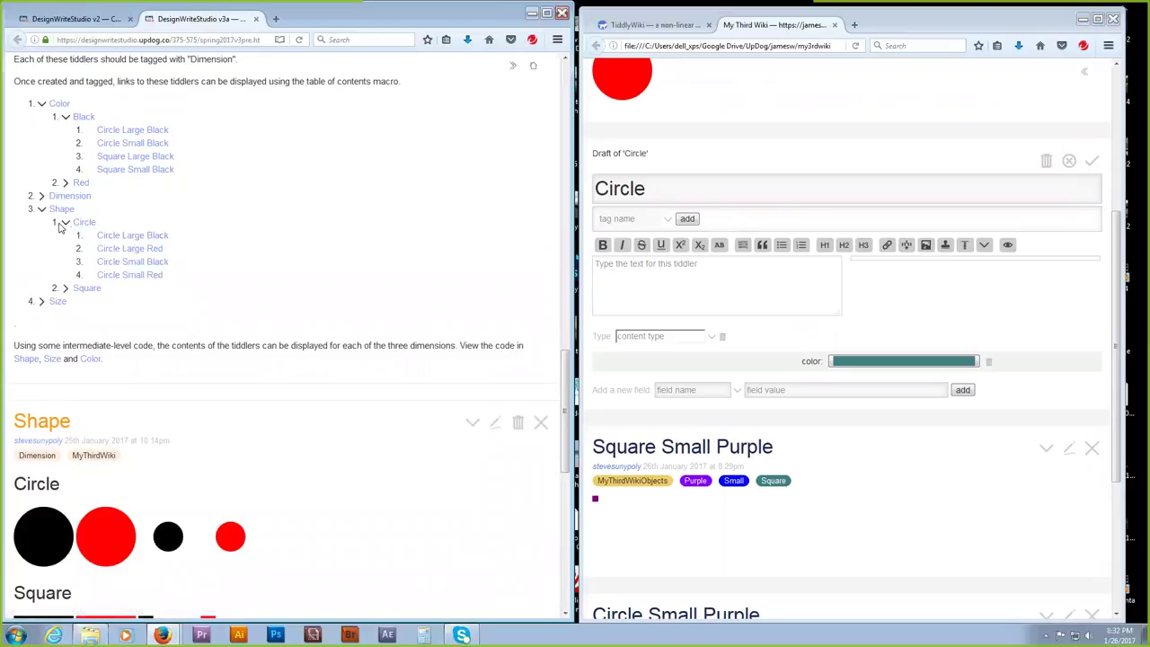
left_click(81, 225)
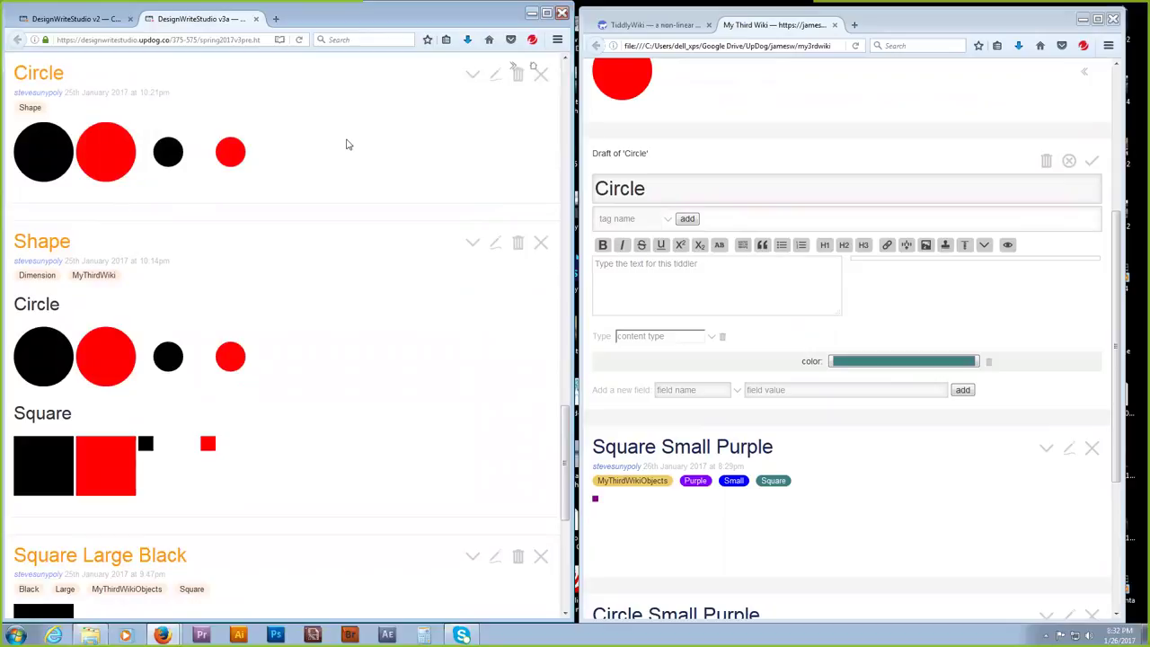
Copy the $list code filtering on tag Circle from the example's Circle tiddler into the text of My Third Wiki's Circle draft.
left_click(495, 79)
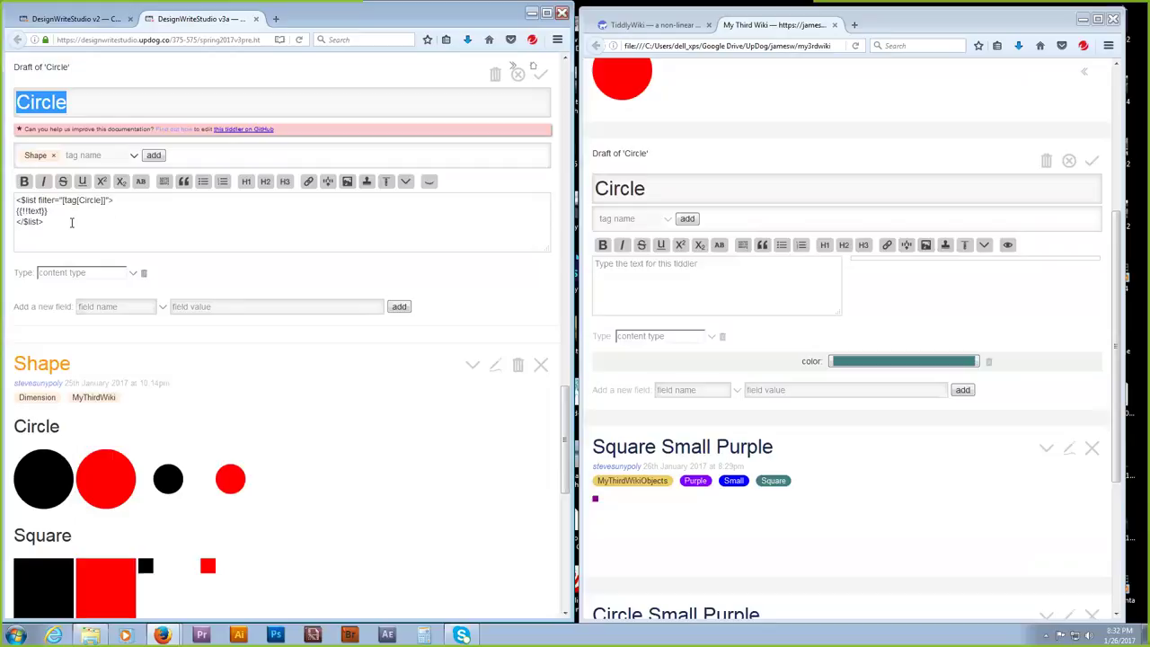
left_click_drag(72, 221, 9, 202)
key("ctrl+c")
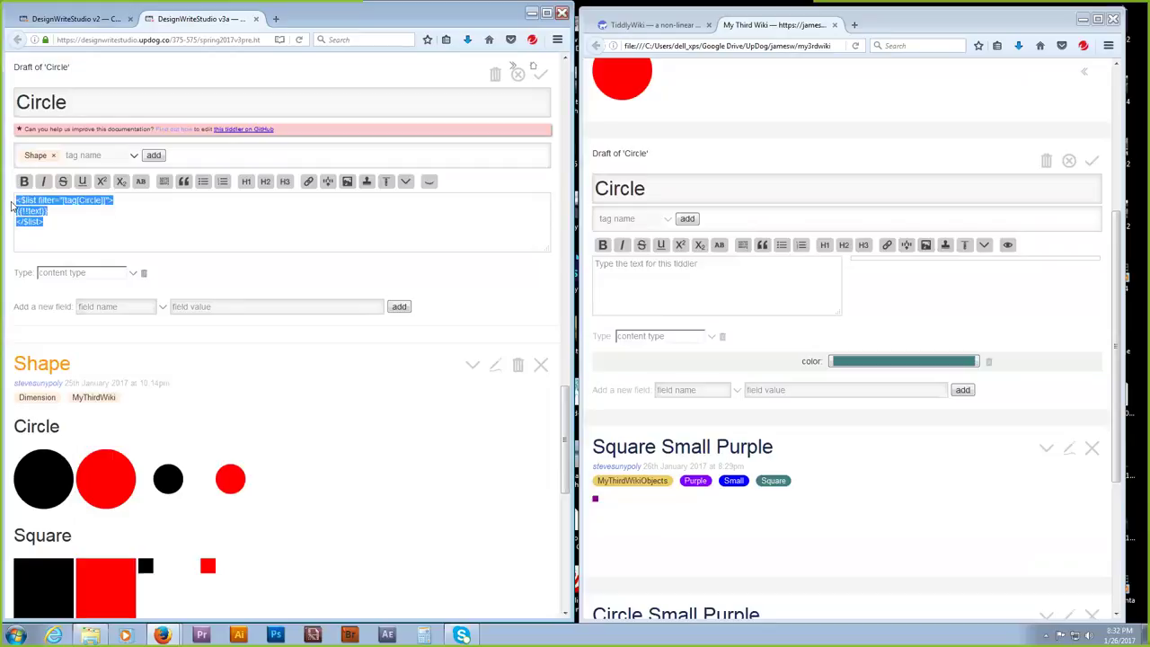
left_click(623, 285)
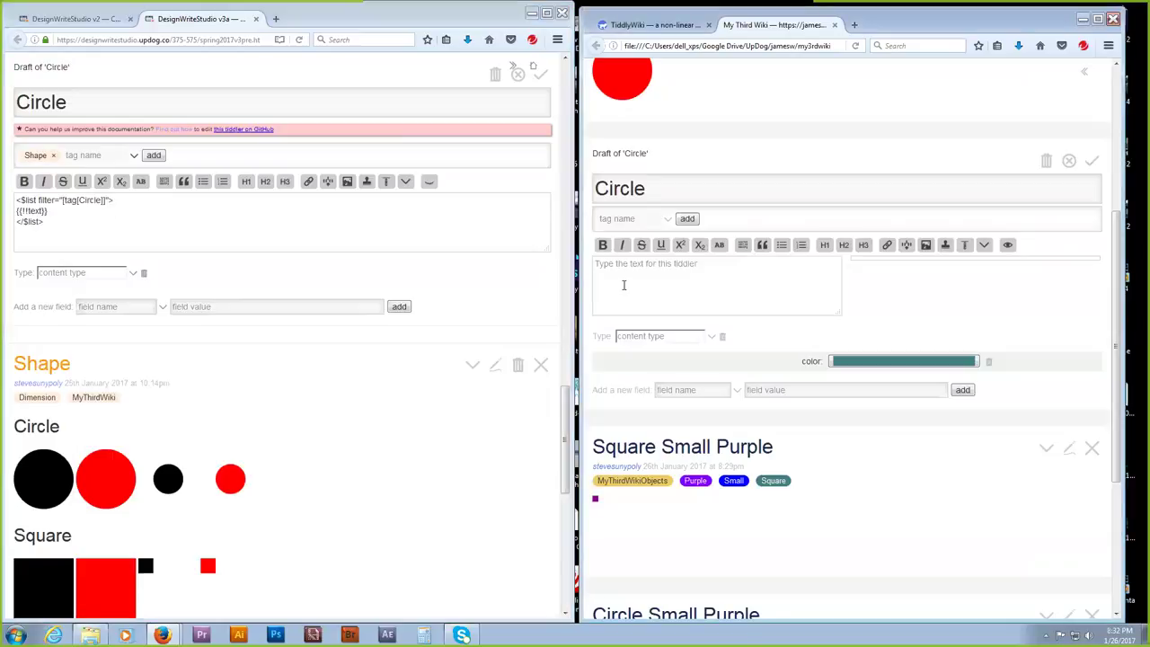
key("ctrl+v")
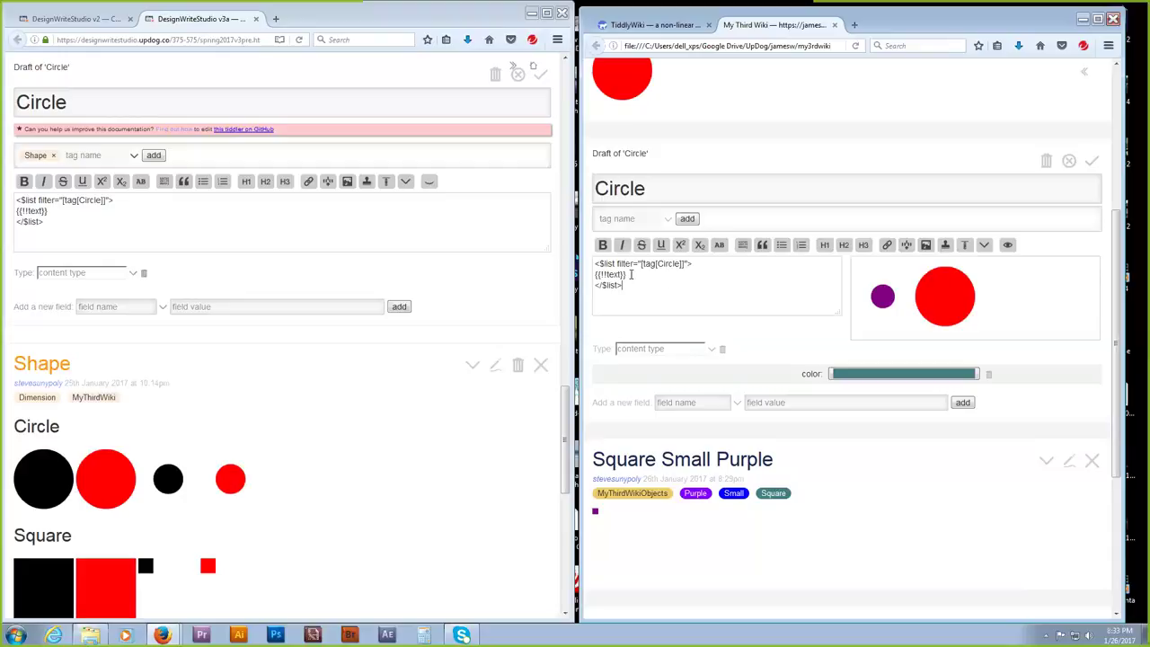
Try the tag Square in the Circle draft's list filter, and restore the tag Circle.
left_click_drag(625, 273, 595, 275)
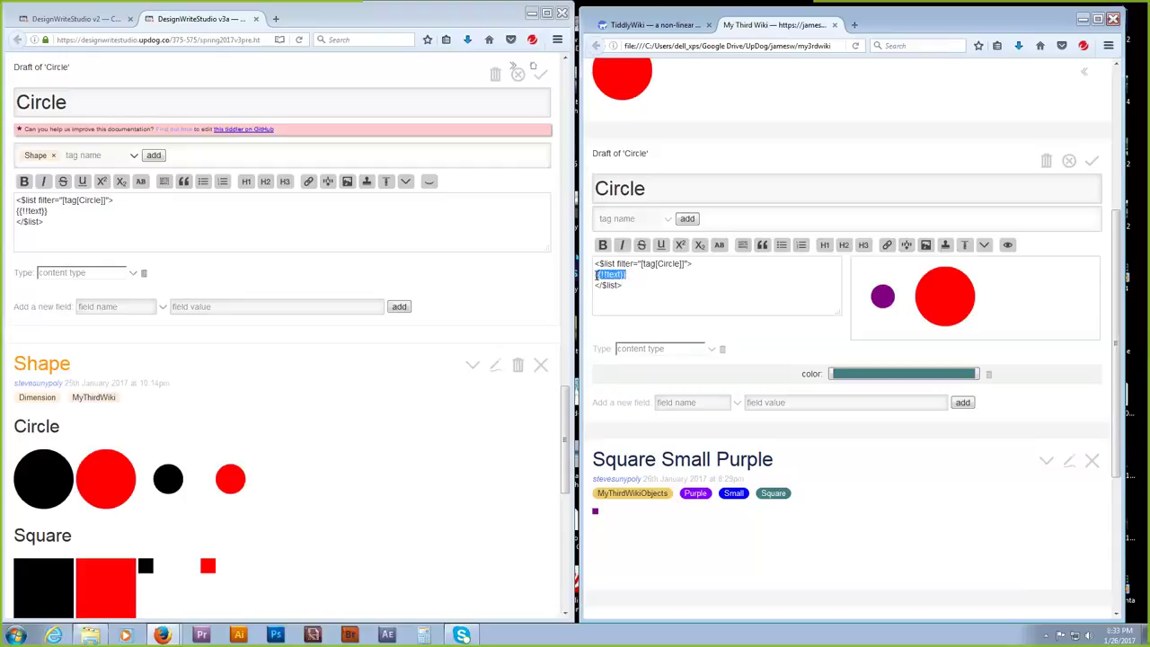
left_click(689, 293)
left_click_drag(683, 263, 657, 263)
type("Square")
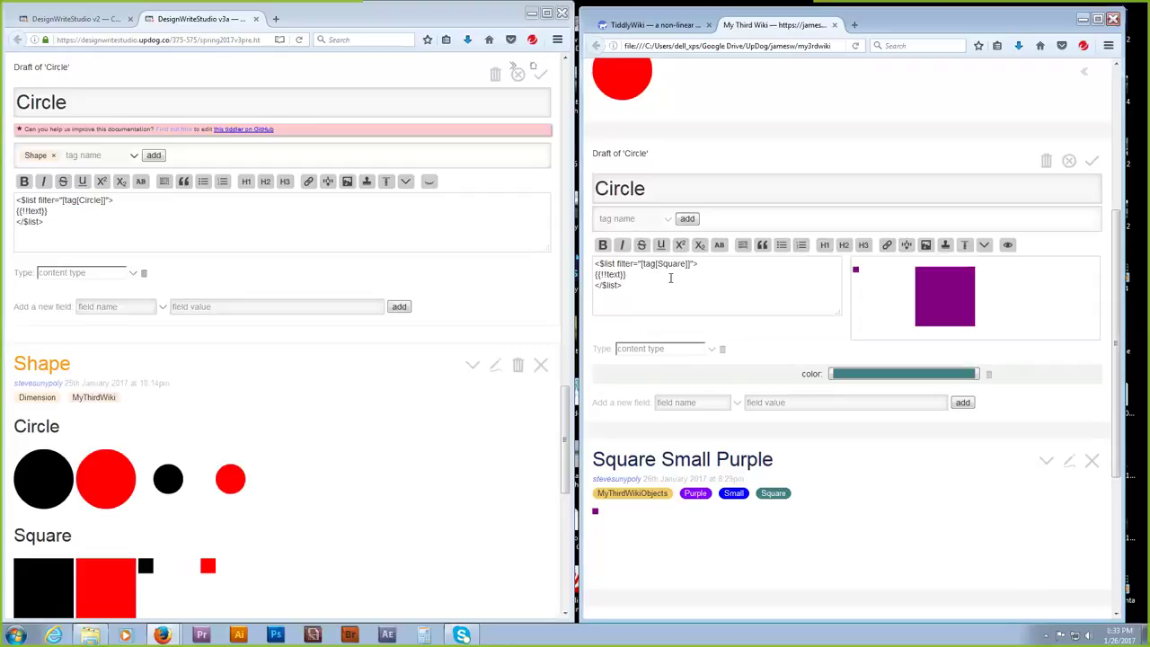
key("ctrl+shift+Left")
type("Circle")
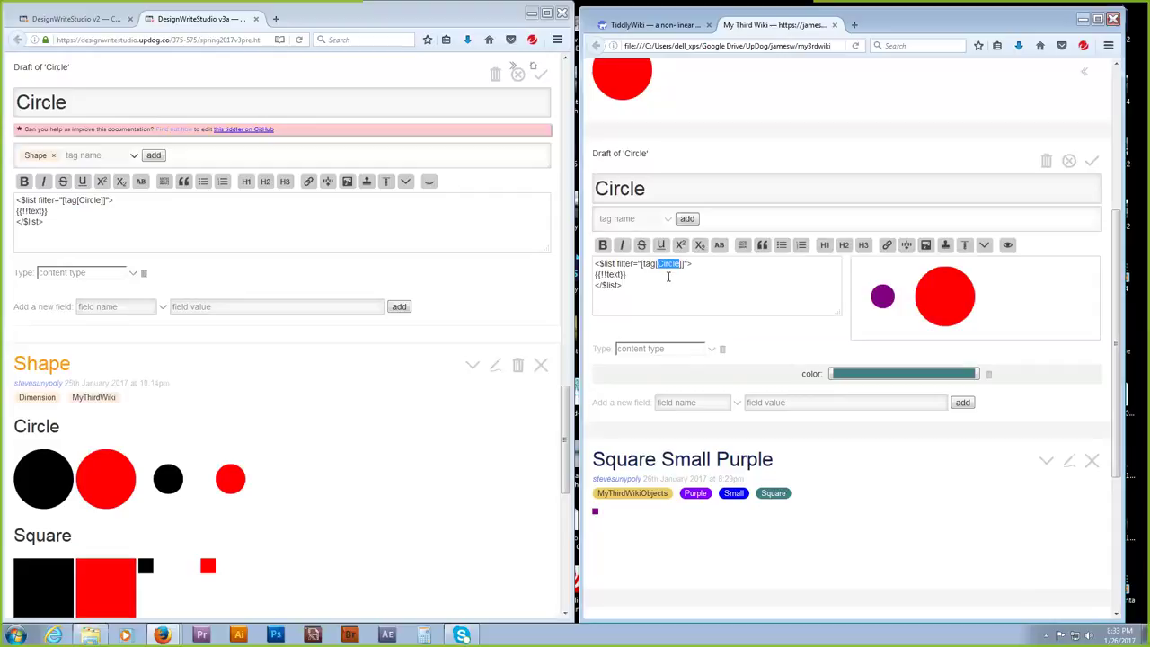
Try {{!!title}} in place of {{!!text}} in the Circle list, test the suffix xx after it, and remove the suffix.
left_click(660, 279)
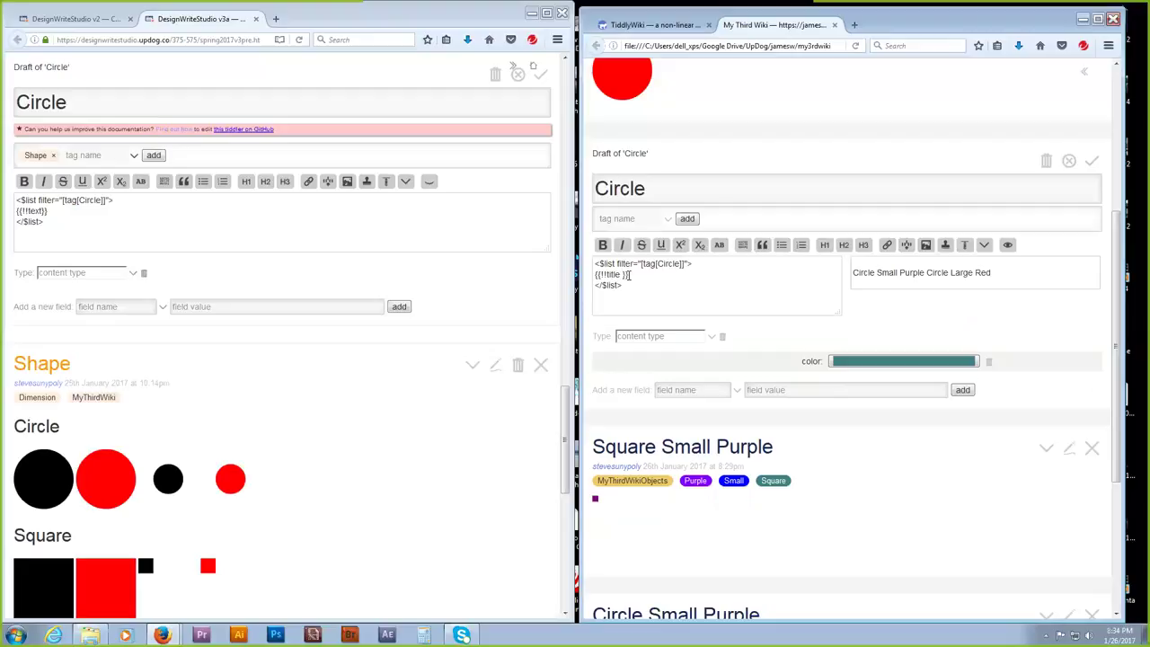
key("BackSpace")
type("xx")
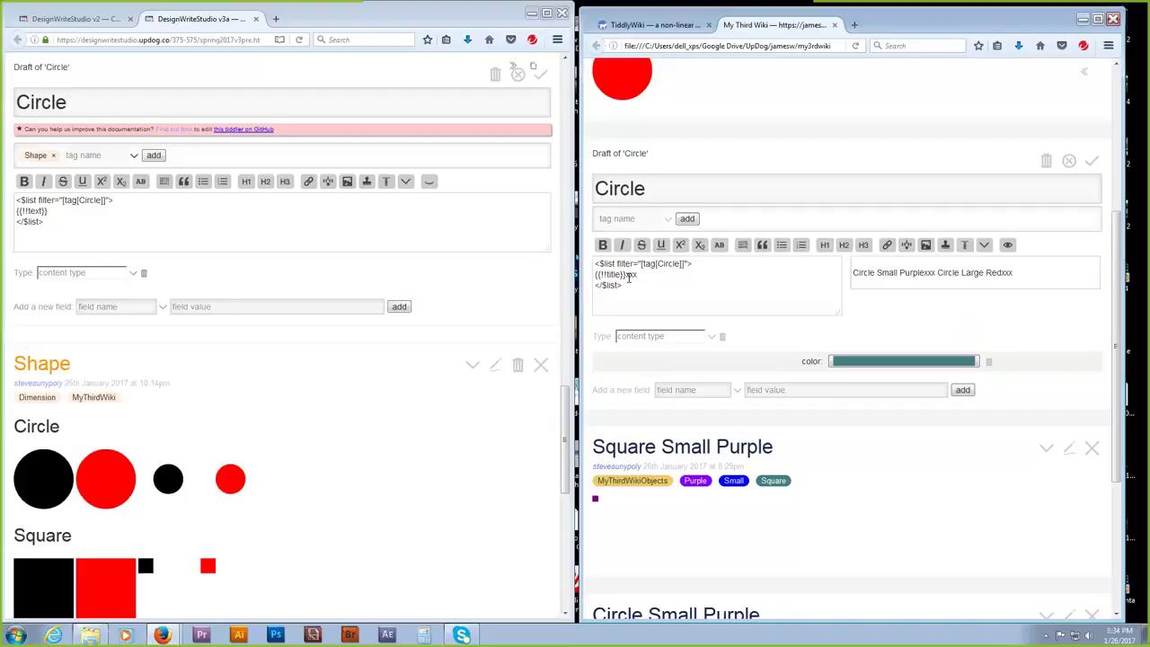
key("BackSpace")
key("BackSpace")
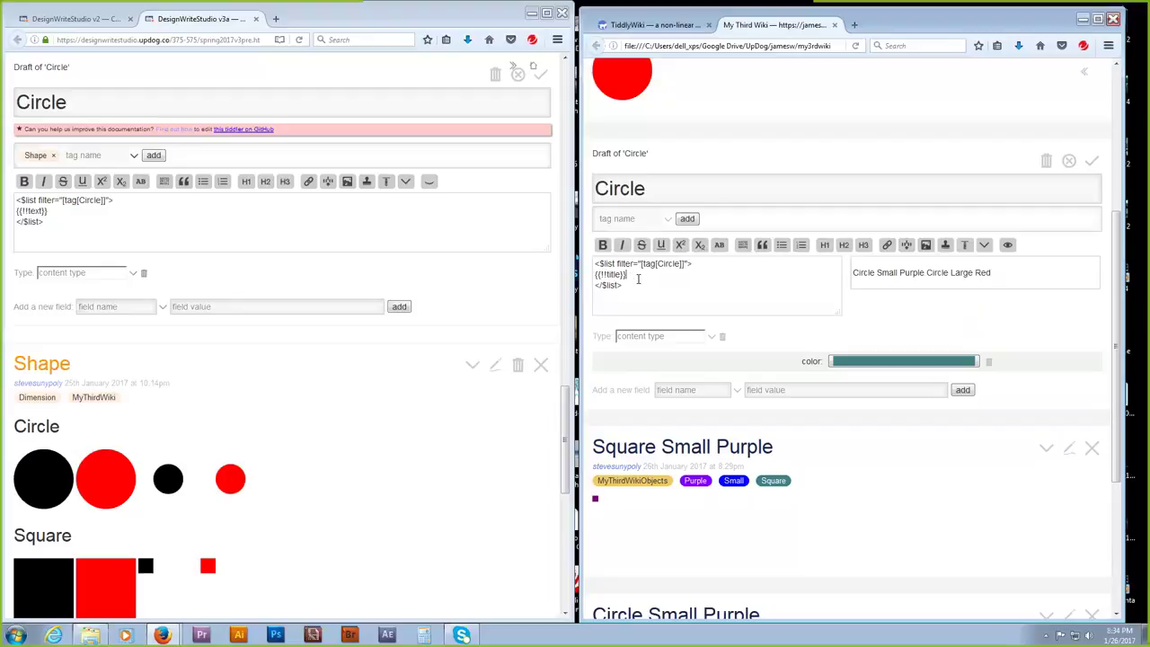
Try underscores and a row of hyphens as separators after {{!!title}}, and remove them again.
type("___")
key("BackSpace")
key("BackSpace")
key("BackSpace")
type("--------")
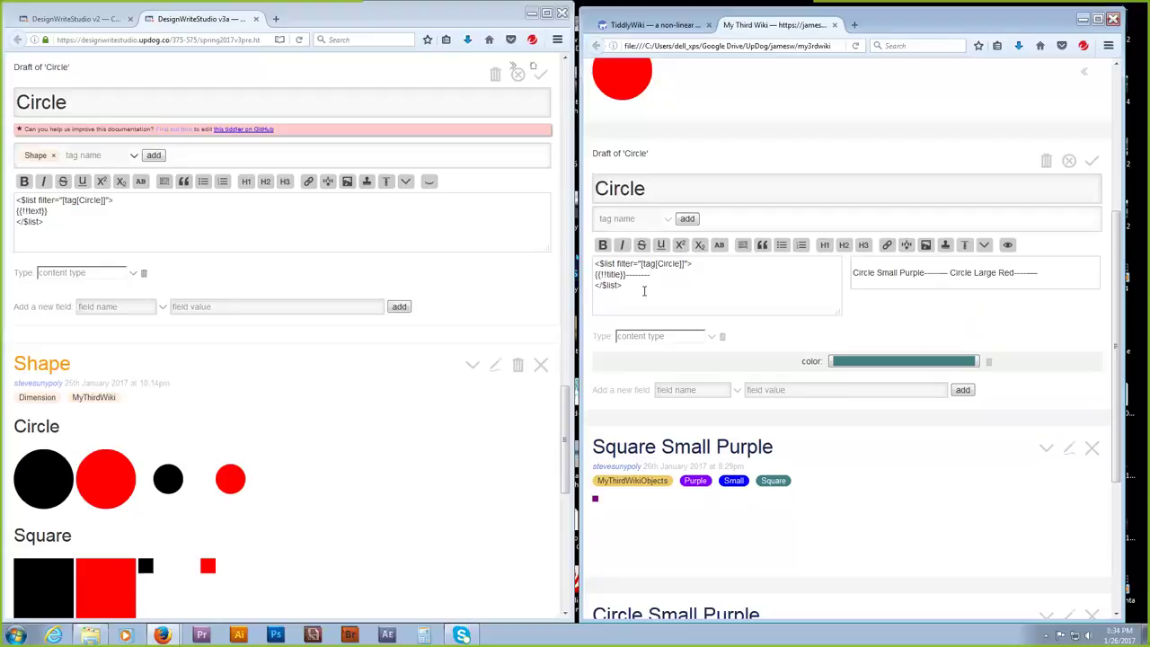
key("BackSpace")
key("BackSpace")
key("BackSpace")
key("BackSpace")
key("BackSpace")
key("BackSpace")
key("BackSpace")
key("BackSpace")
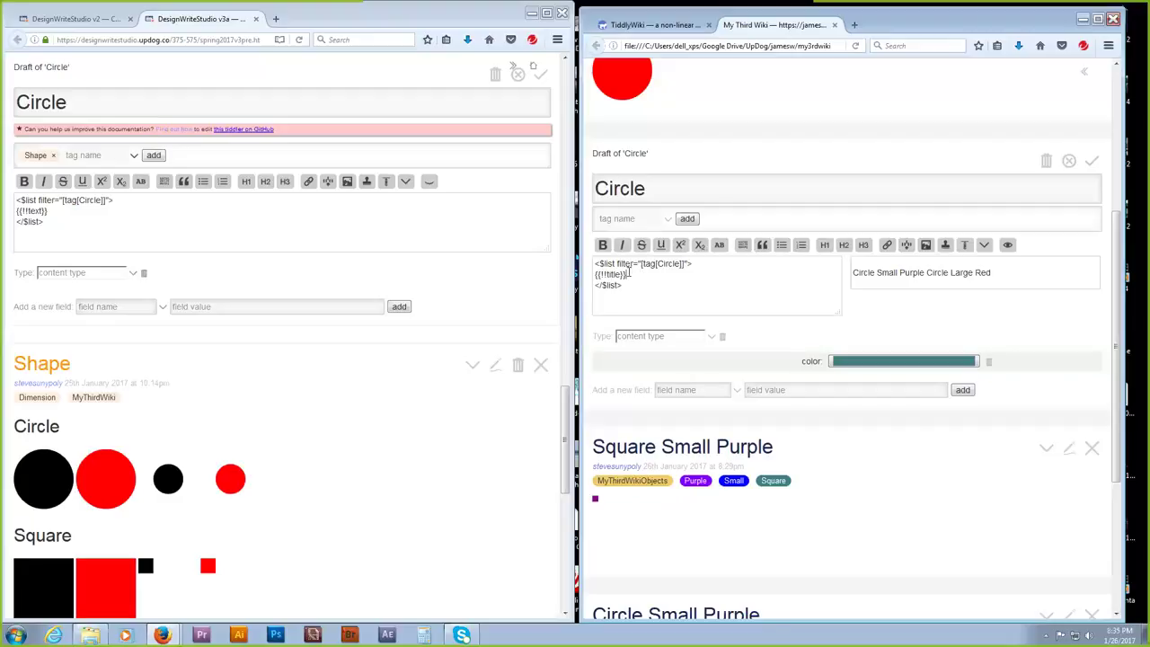
Try {{!!tags}} as the field shown by the Circle list, and restore {{!!text}}.
left_click_drag(619, 274, 606, 274)
type("tags")
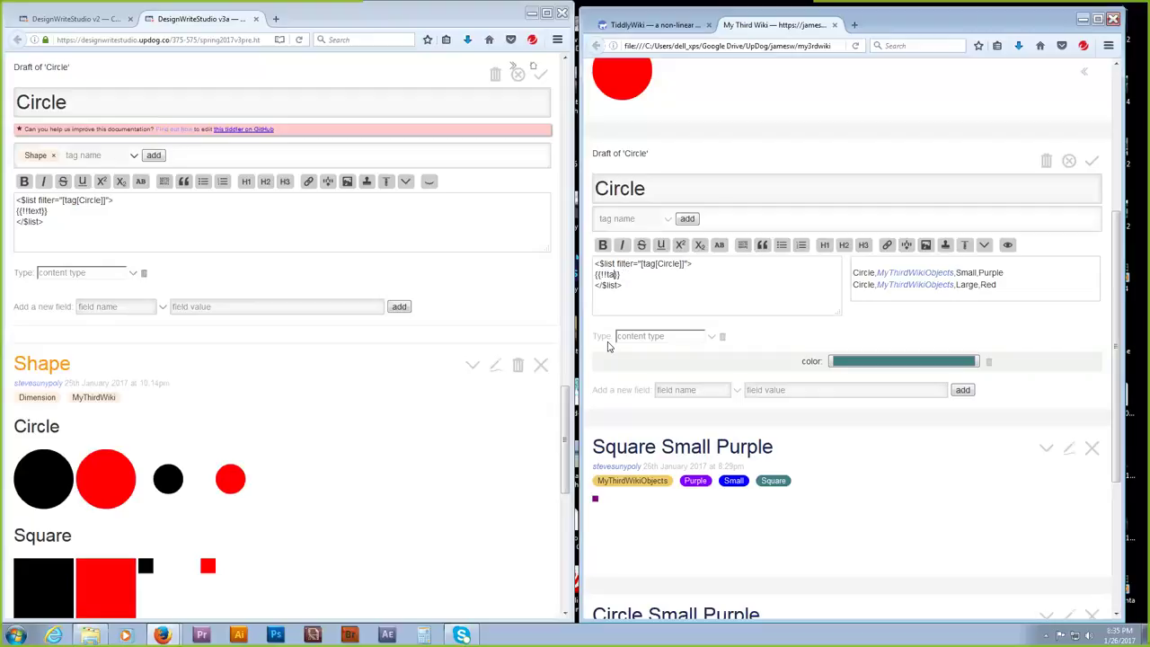
type("t")
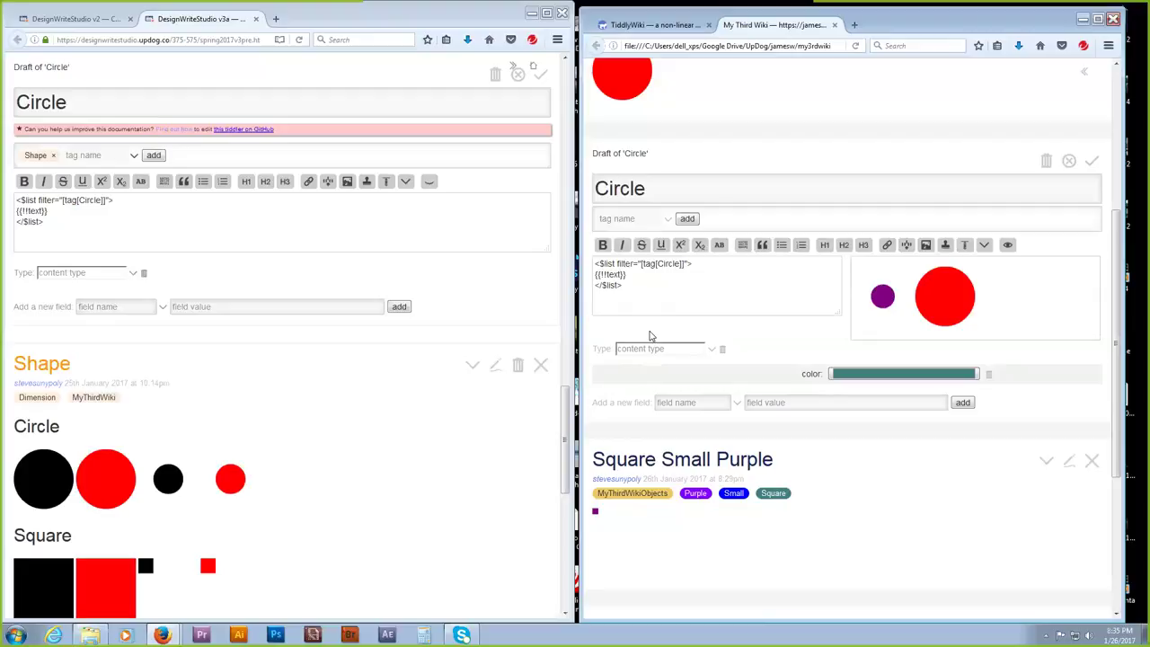
Add sort[title] after tag[Circle] in the list filter and save the Circle tiddler.
left_click(681, 263)
type("sort")
key("BackSpace")
key("BackSpace")
key("BackSpace")
key("BackSpace")
type("sort[")
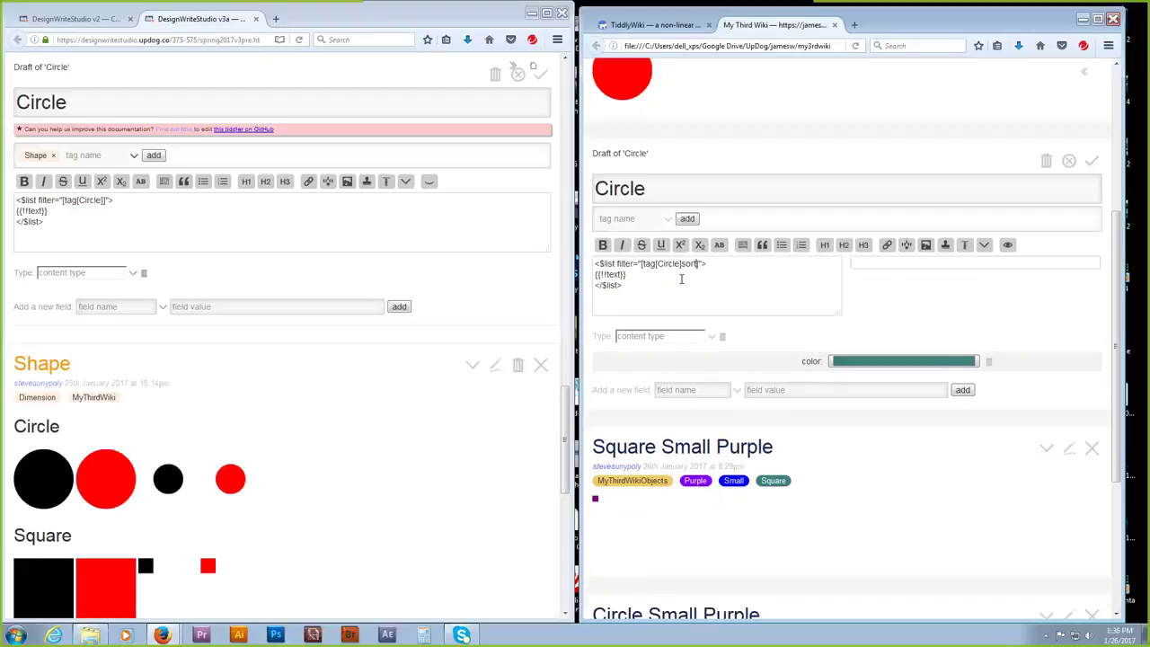
type("]")
type("tle]")
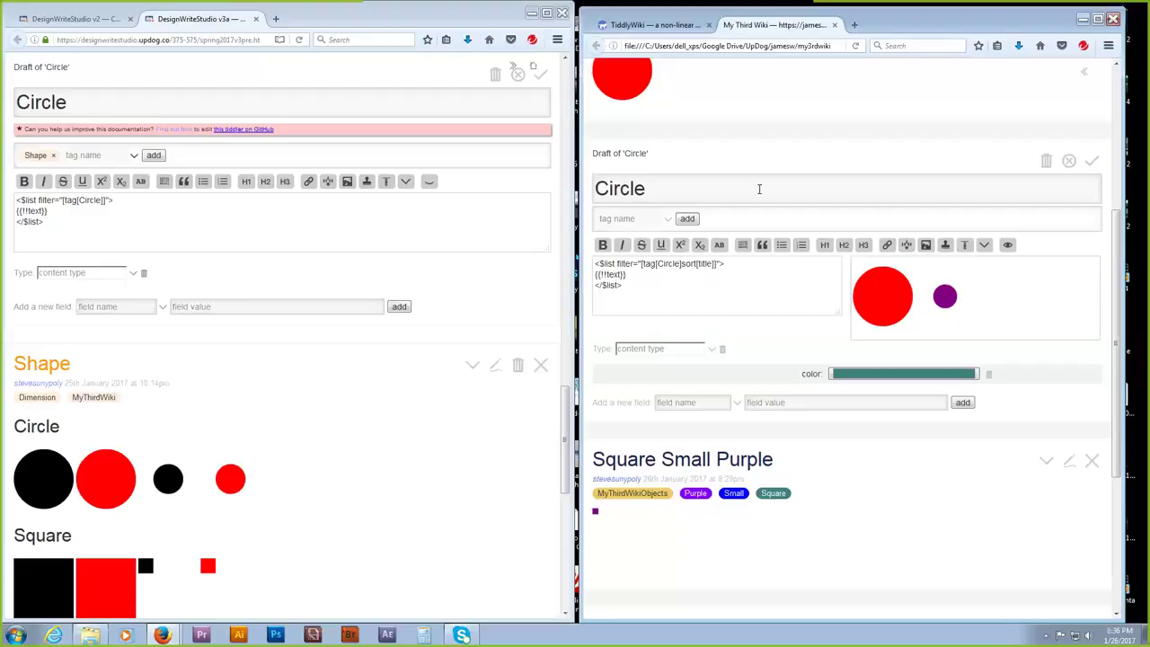
left_click(1094, 162)
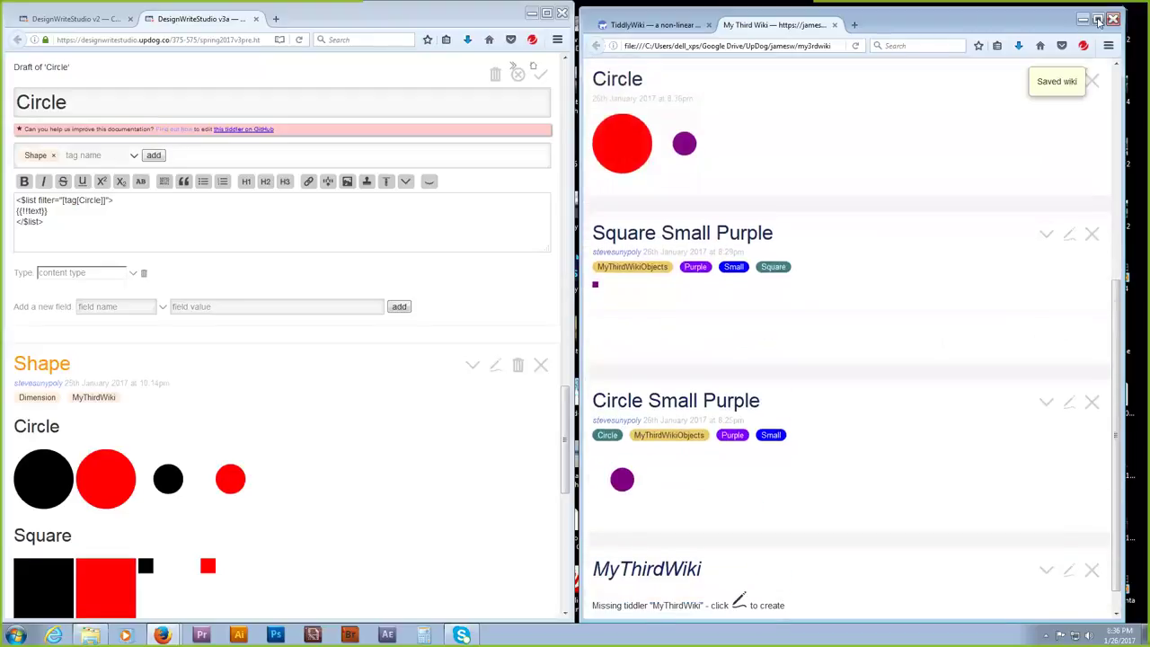
Maximize the wiki window, open the Circle Small Purple tiddler for editing, and retitle it Circle Small Orange.
left_click(1096, 18)
scroll(580, 264, "down", 4)
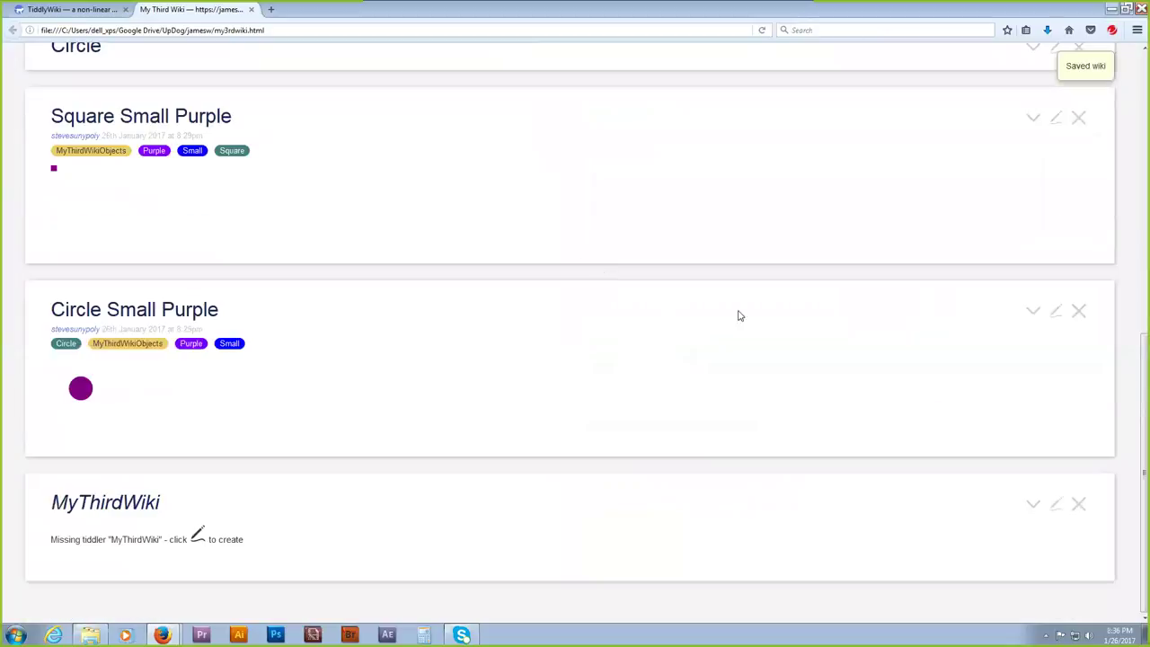
left_click(1057, 313)
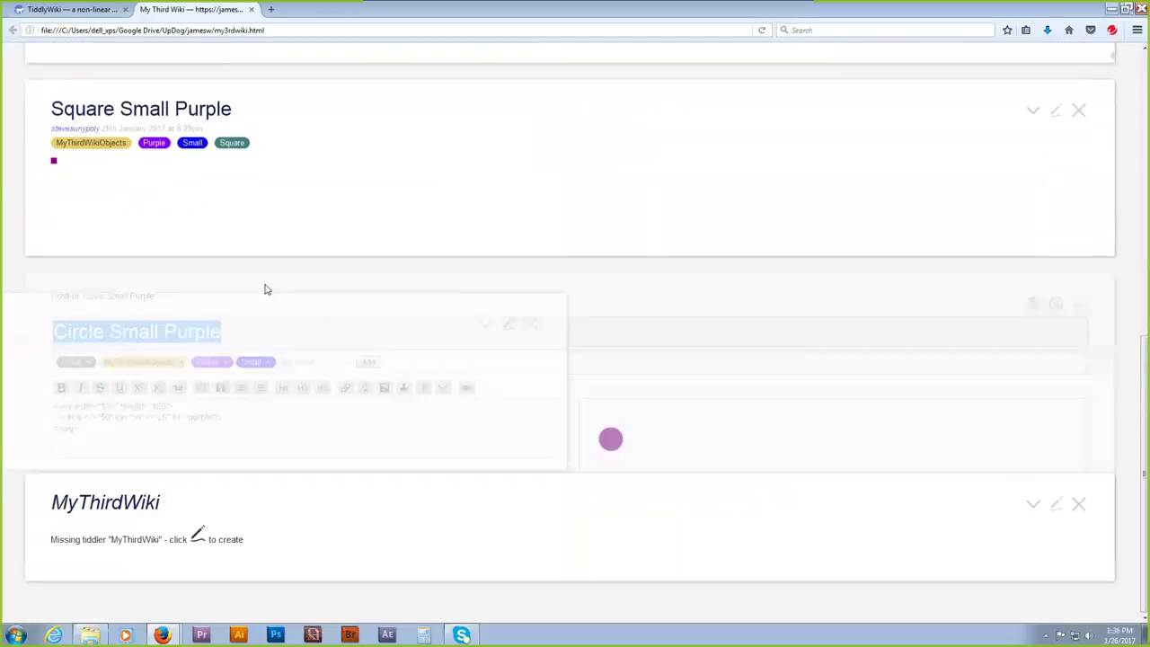
left_click(243, 228)
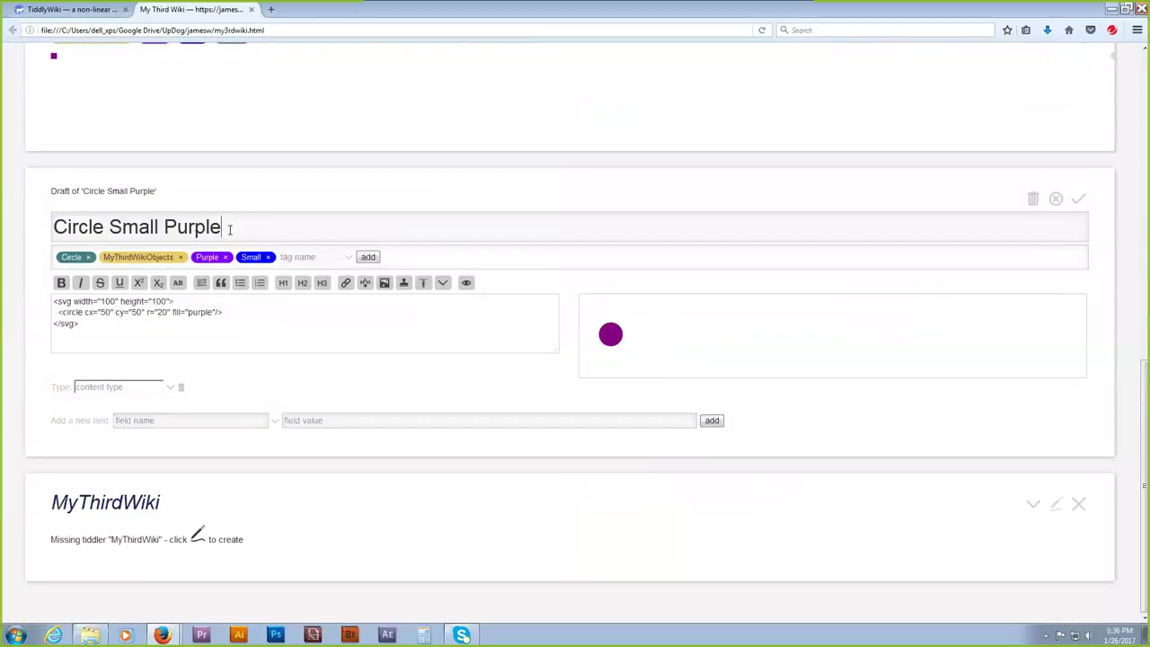
left_click_drag(221, 226, 168, 224)
type("Orange")
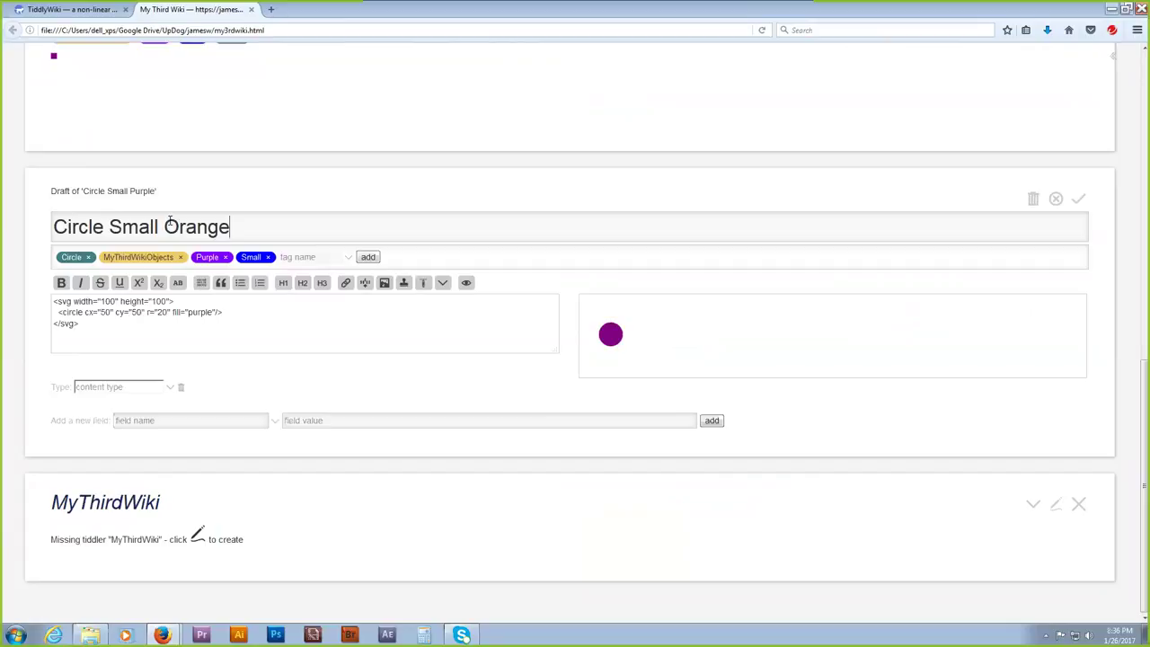
Change the circle's fill value to Orange in the SVG code.
left_click_drag(213, 311, 187, 311)
type("Orange")
left_click(187, 312)
type("\"")
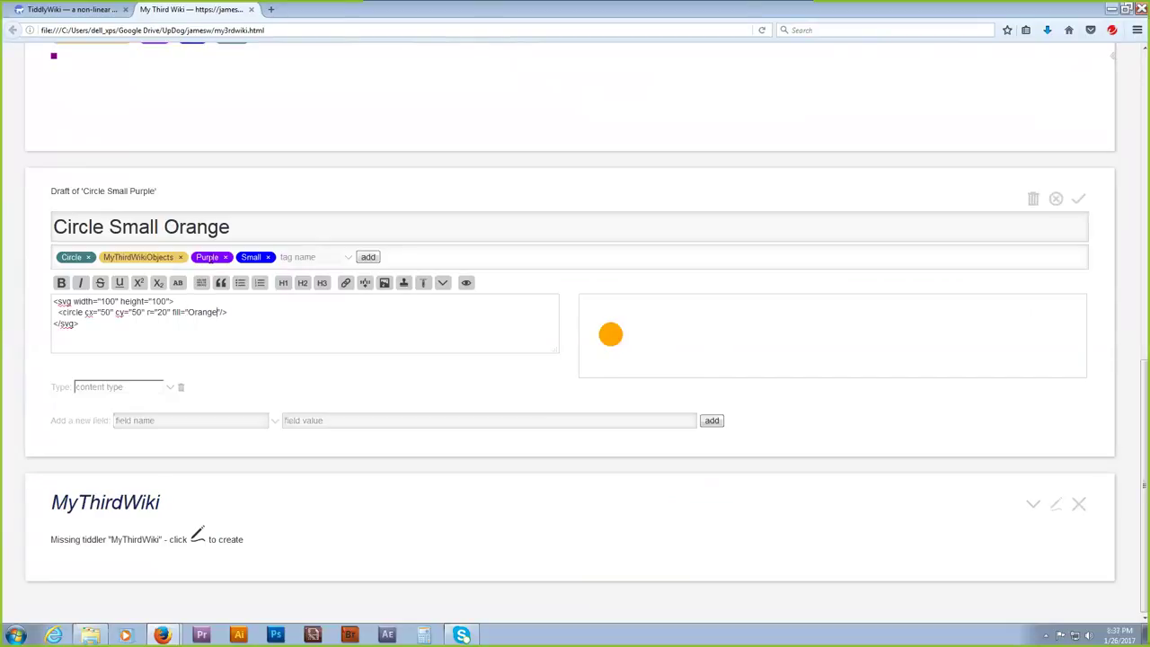
Replace the Purple tag with an Orange tag and save the Circle Small Orange tiddler.
left_click(226, 256)
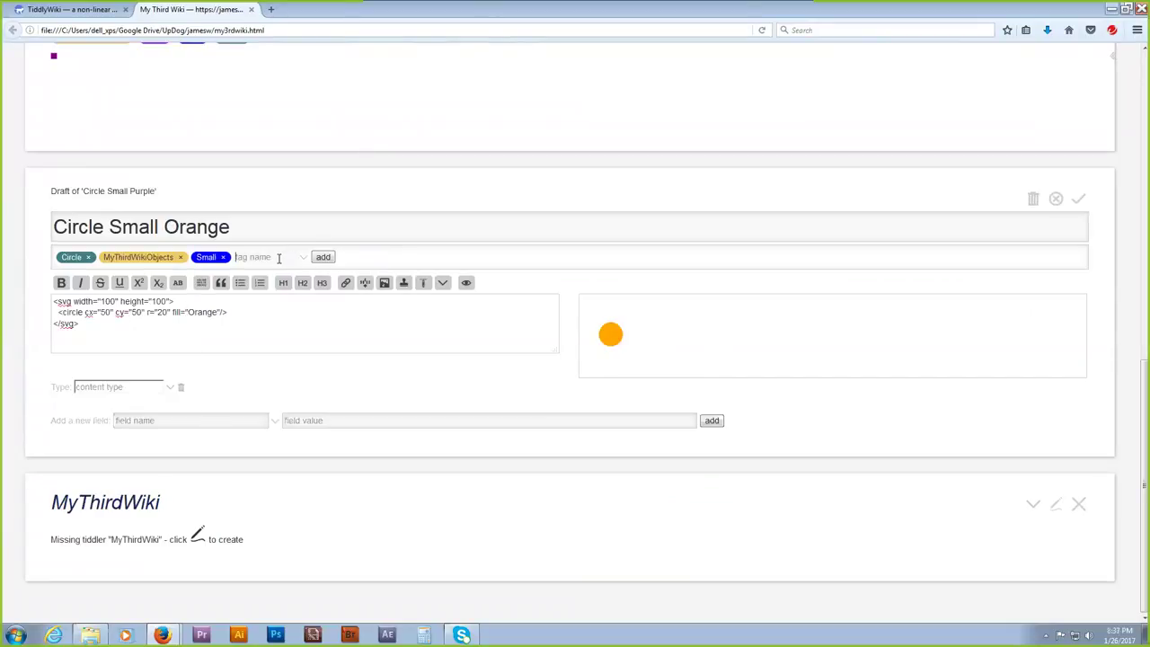
left_click(278, 258)
type("Orange")
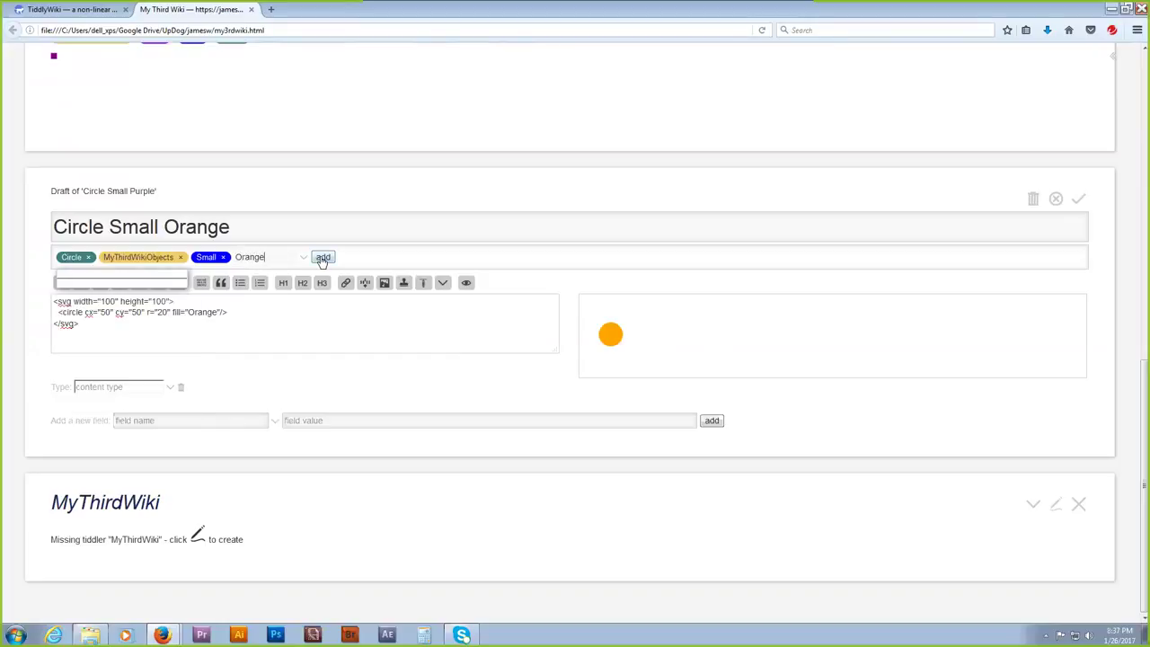
left_click(322, 256)
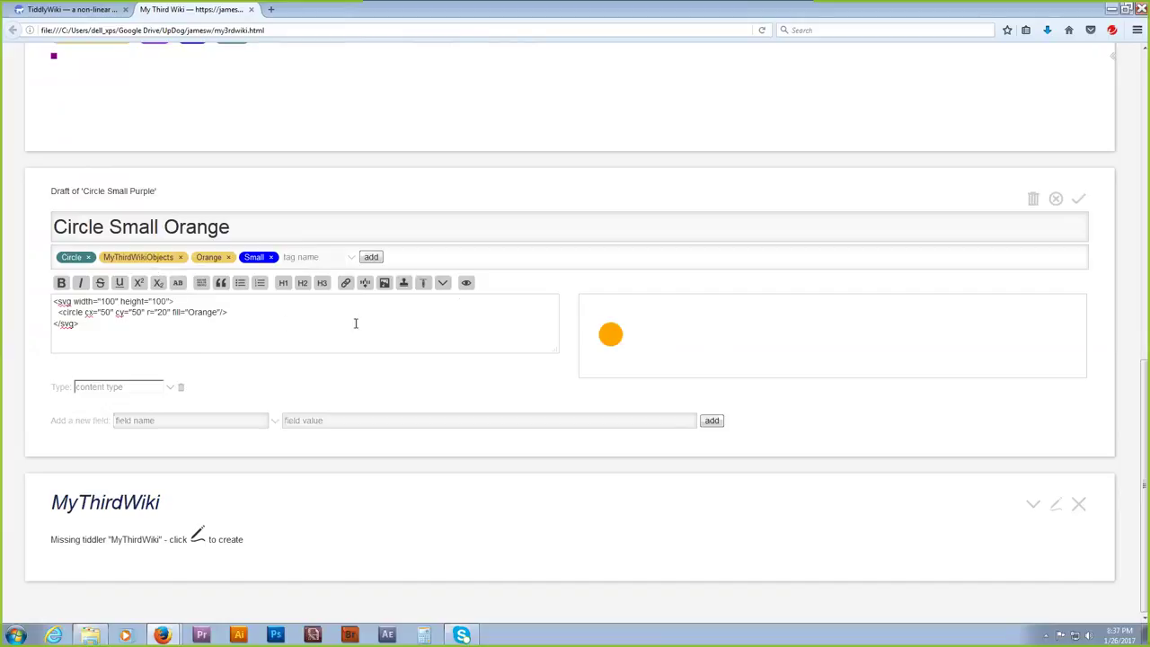
left_click(1078, 202)
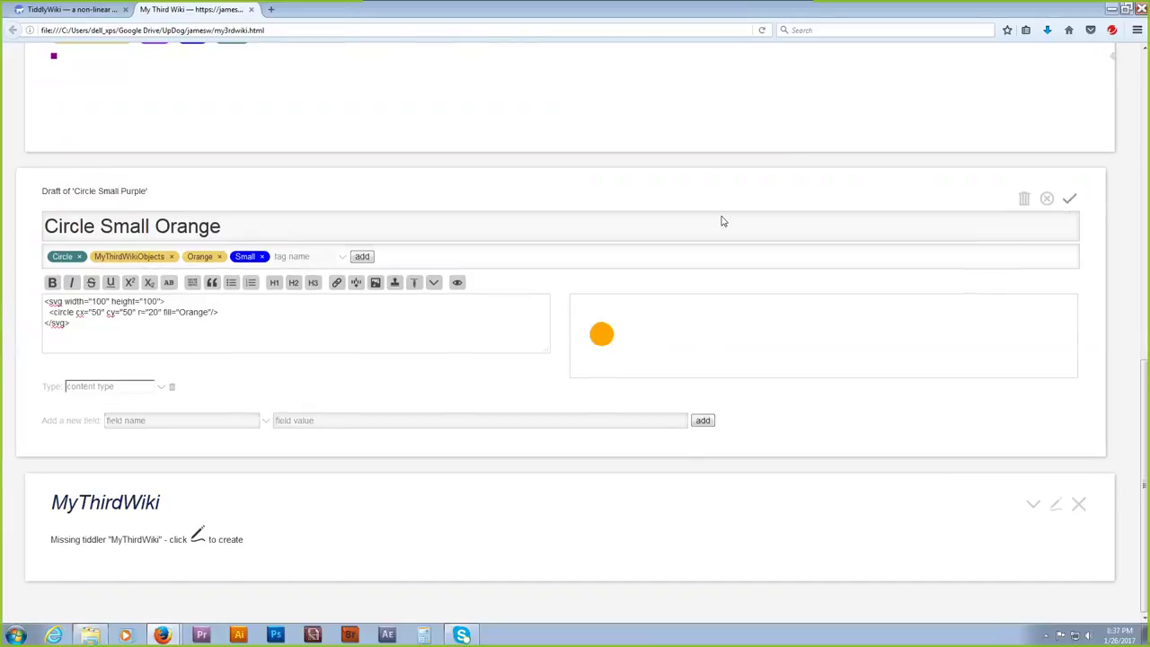
Clone the Circle Large Red tiddler and select the circle's fill value in the copy's SVG code.
scroll(685, 232, "up", 5)
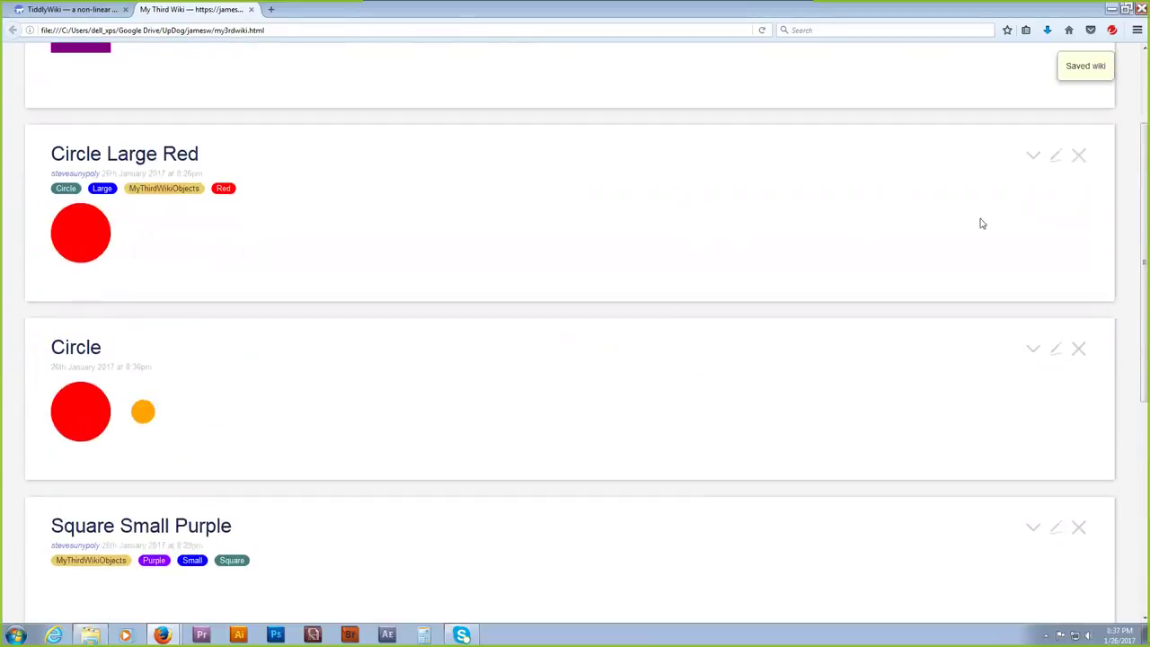
left_click(1033, 157)
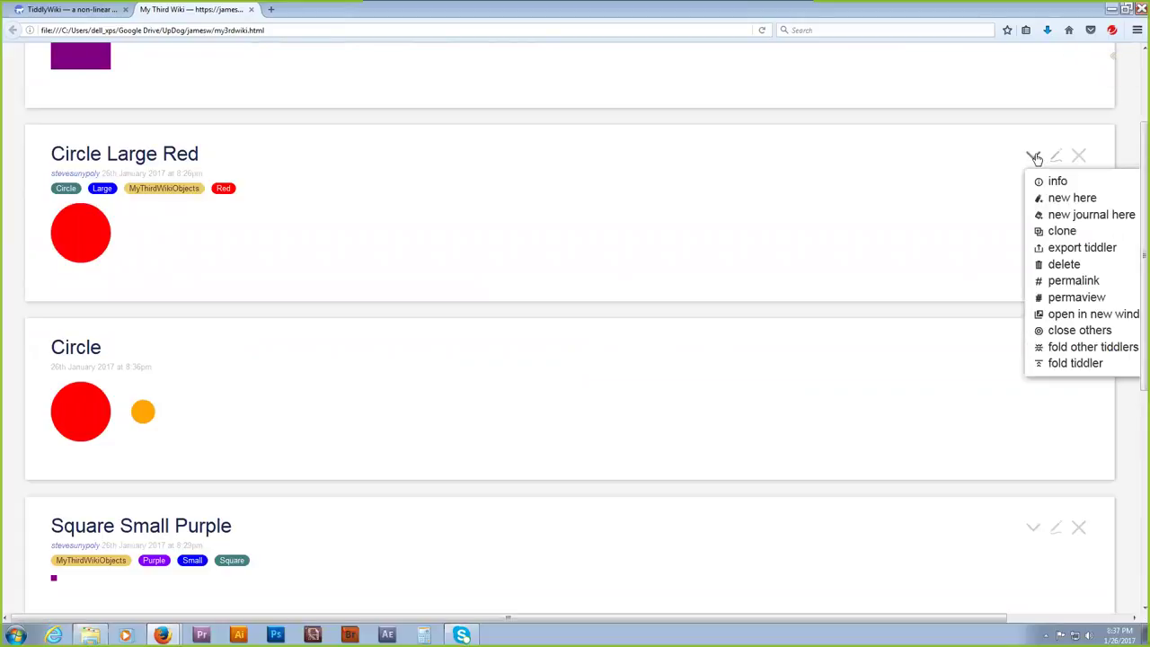
left_click(1050, 233)
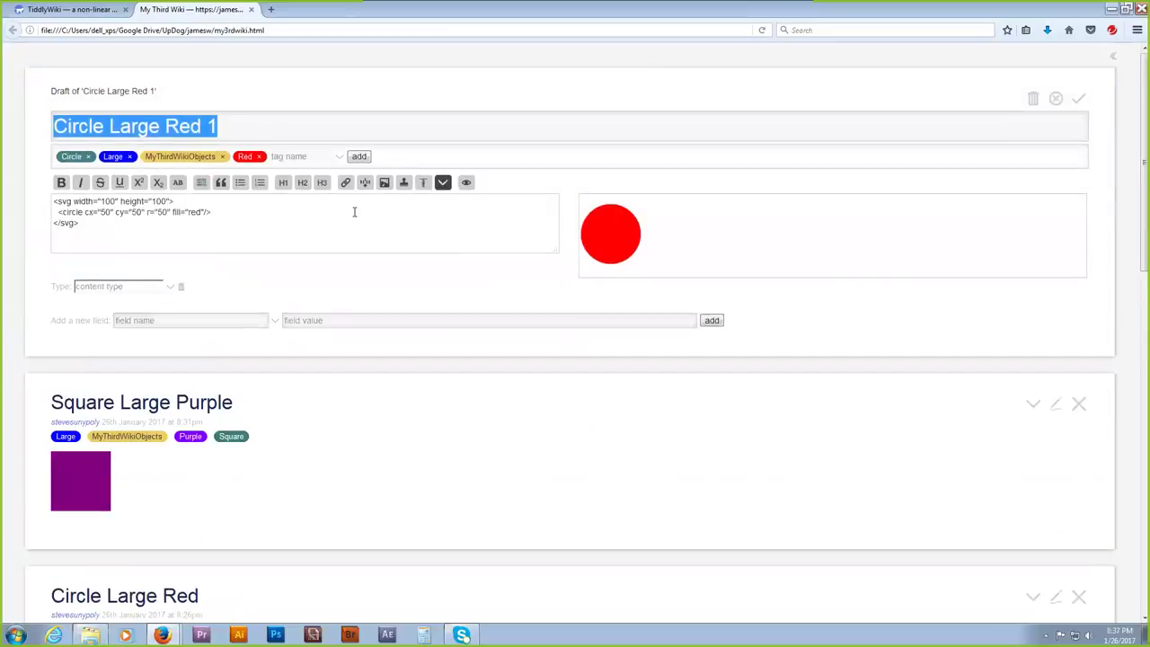
left_click(199, 212)
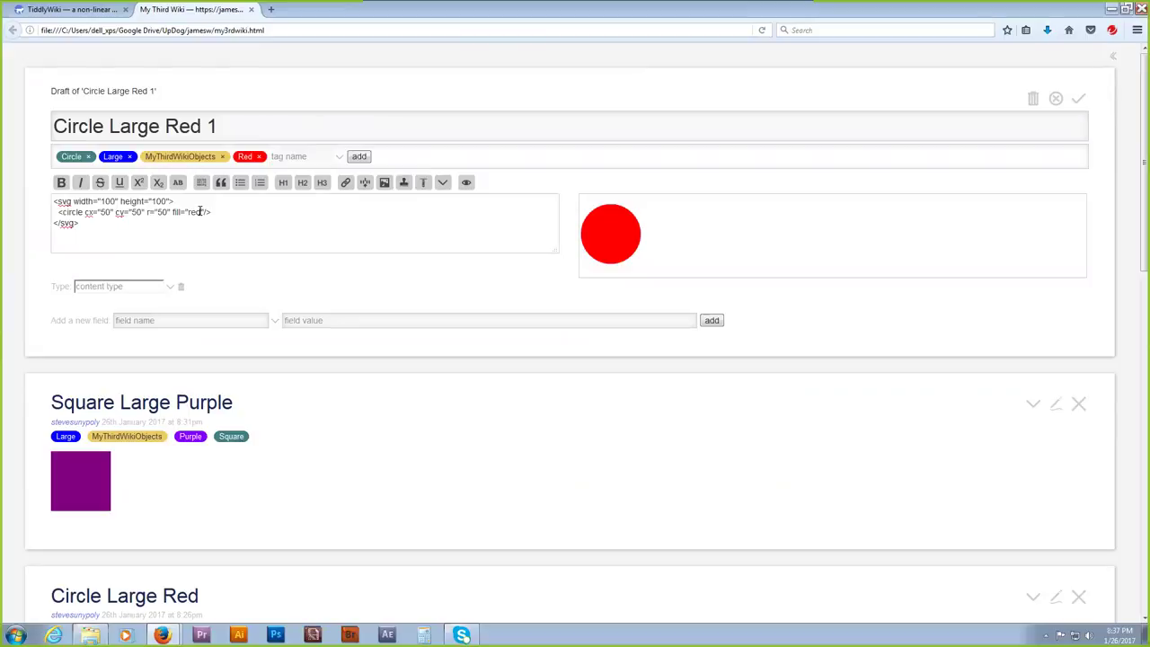
double_click(194, 211)
Restore the wiki window beside the reference wiki and review the circles listed in Circle and the Circle Small Orange tiddler.
left_click(1124, 9)
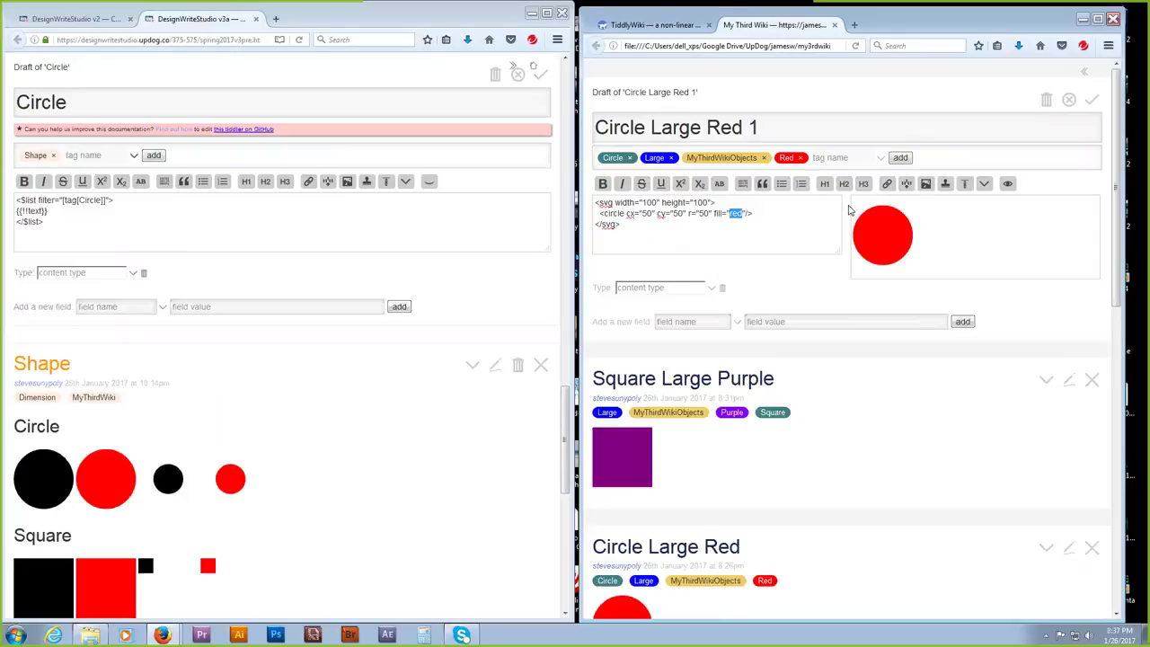
scroll(838, 295, "down", 6)
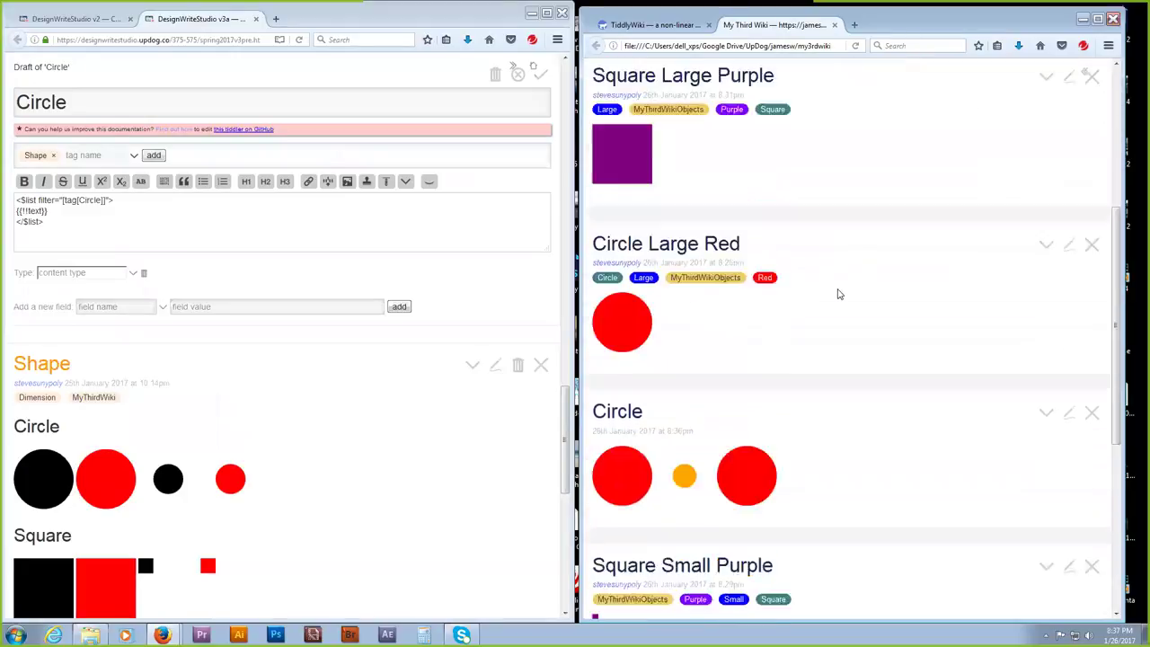
scroll(840, 292, "down", 2)
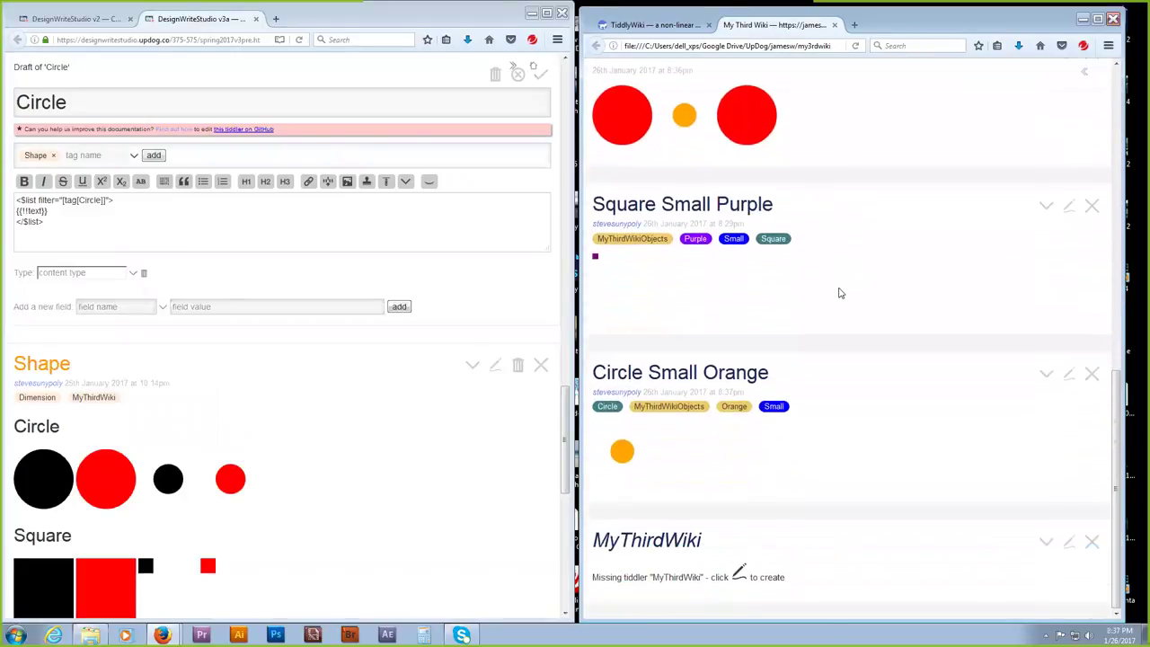
Open the Circle Small Orange tiddler for editing in the My Third Wiki window and maximize that window.
scroll(841, 293, "up", 2)
scroll(840, 293, "up", 4)
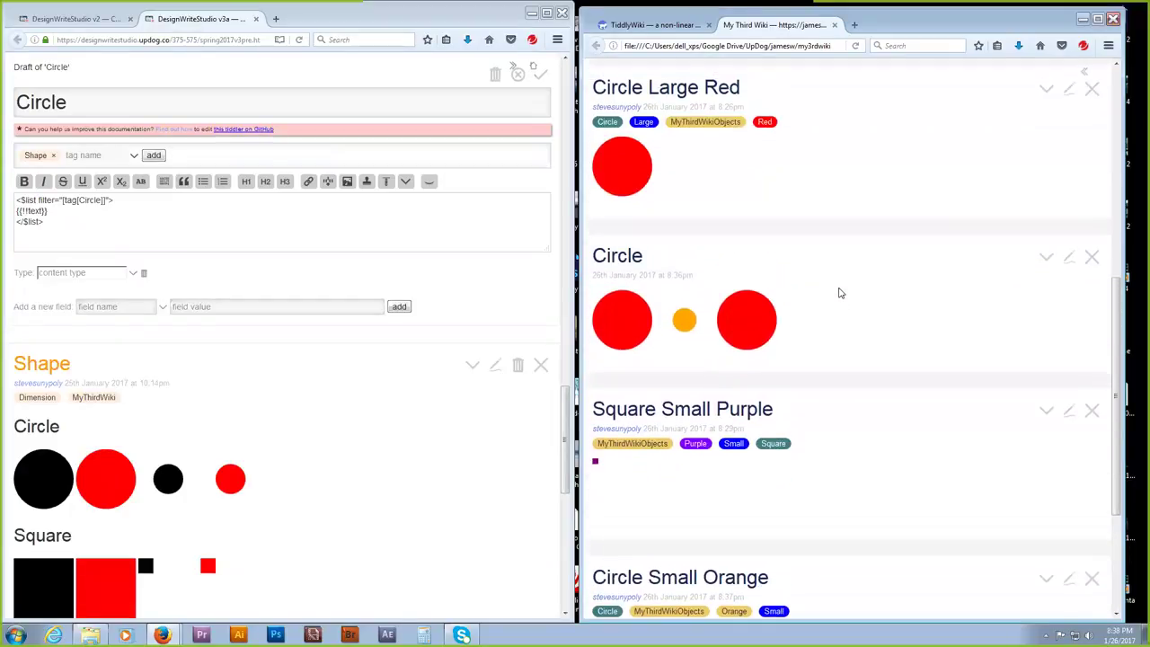
scroll(840, 293, "up", 5)
scroll(840, 292, "down", 2)
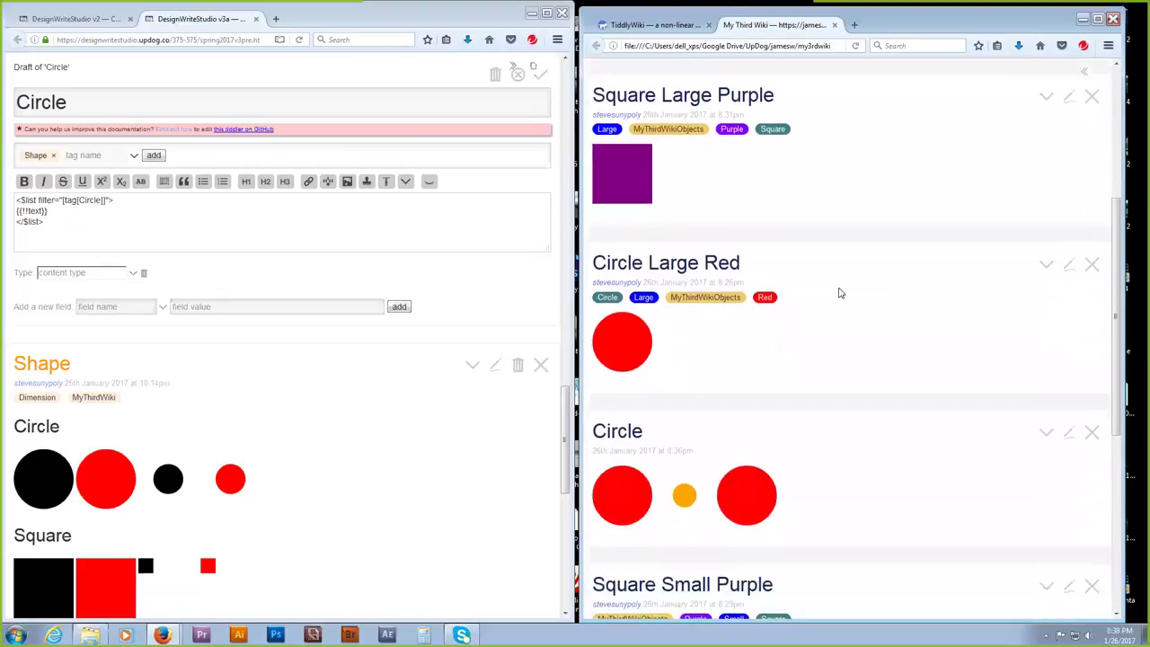
scroll(793, 266, "down", 5)
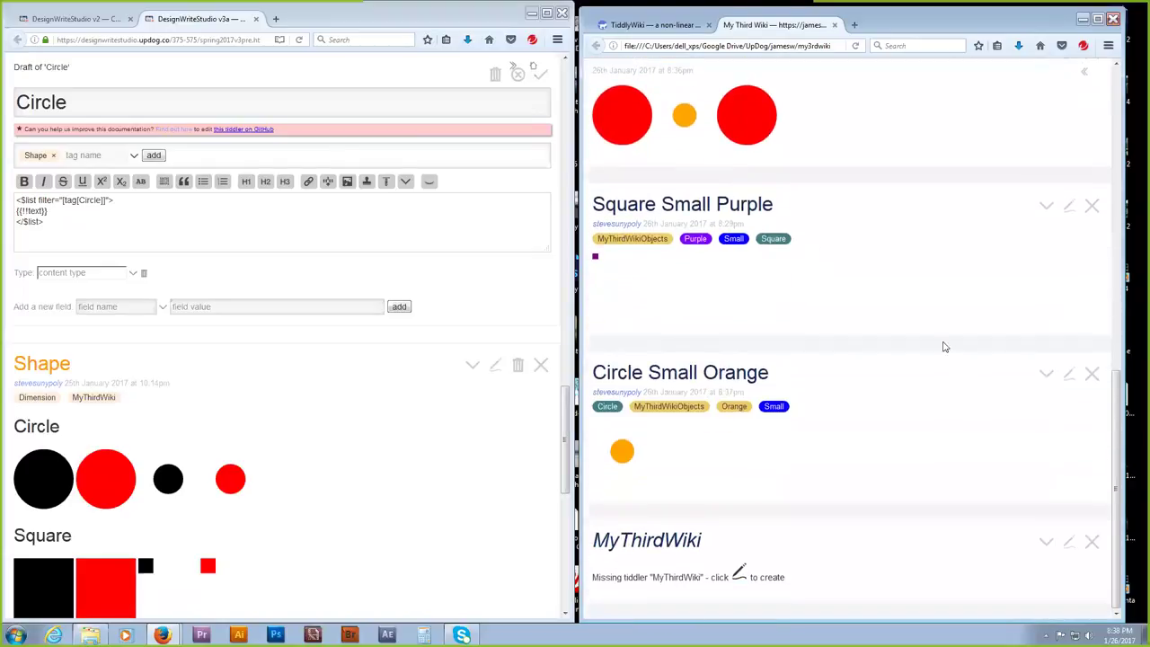
left_click(1068, 375)
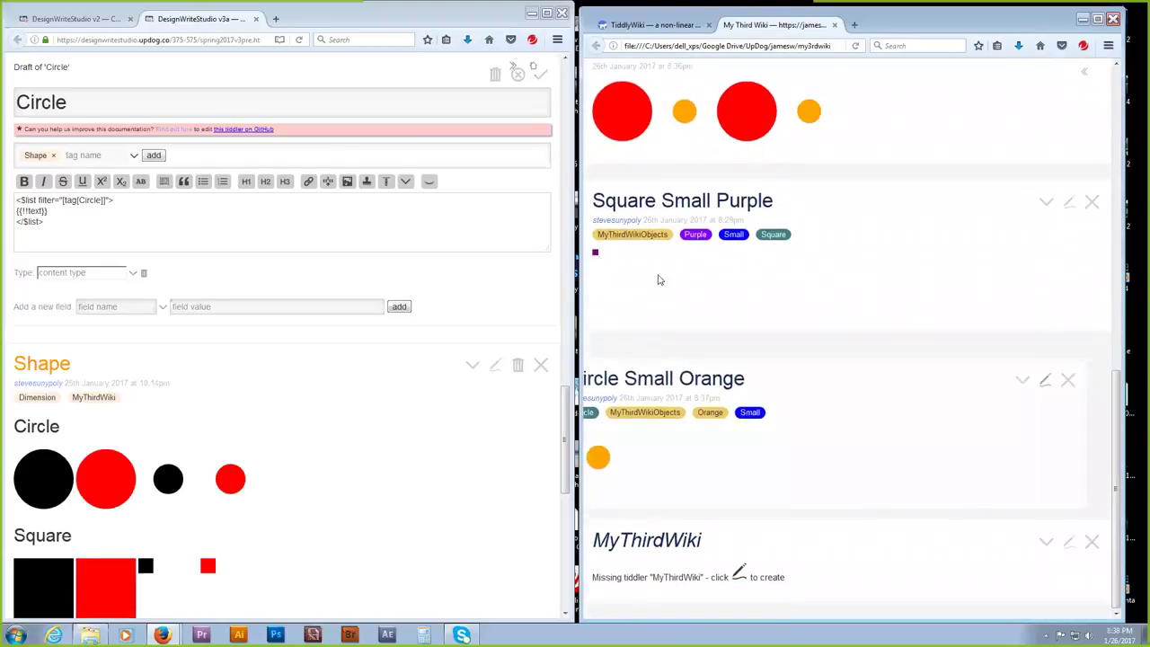
left_click(1097, 18)
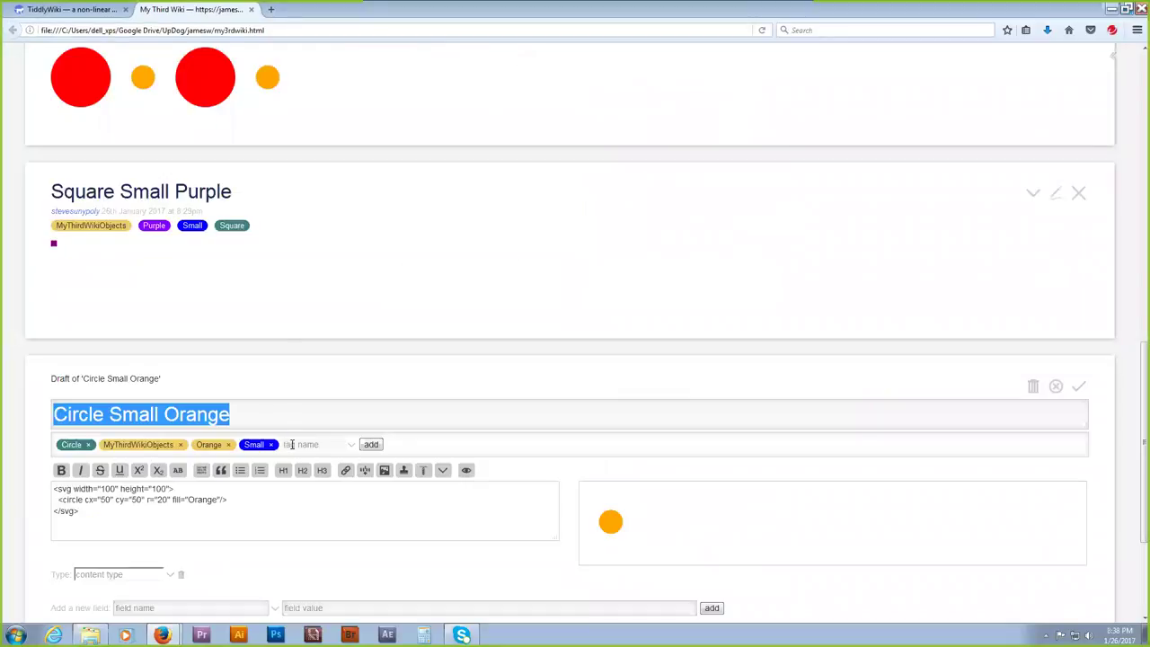
Remove the Orange tag from the draft and retitle it Circle Small Purple.
left_click(233, 426)
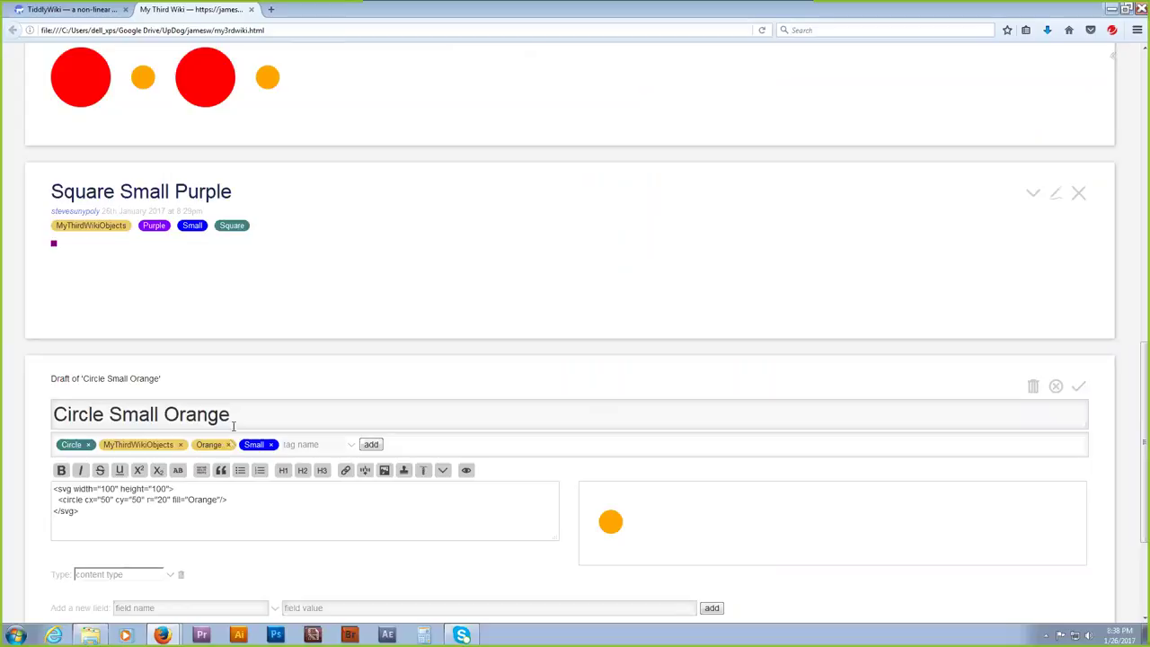
left_click(228, 443)
left_click(232, 404)
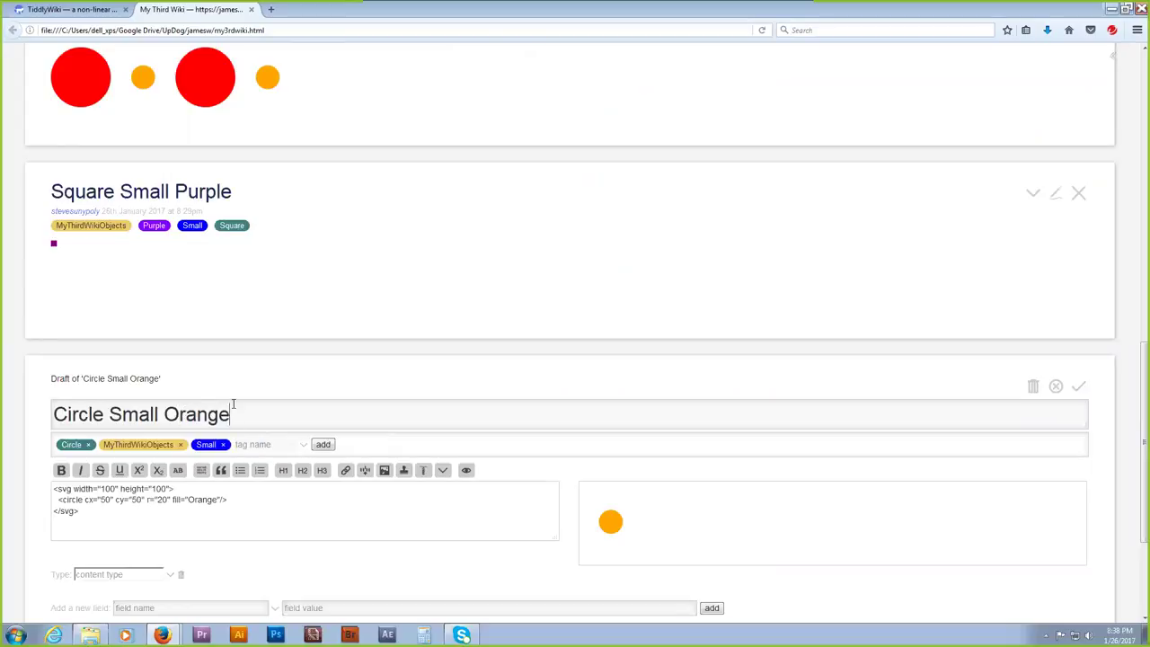
left_click_drag(231, 414, 169, 414)
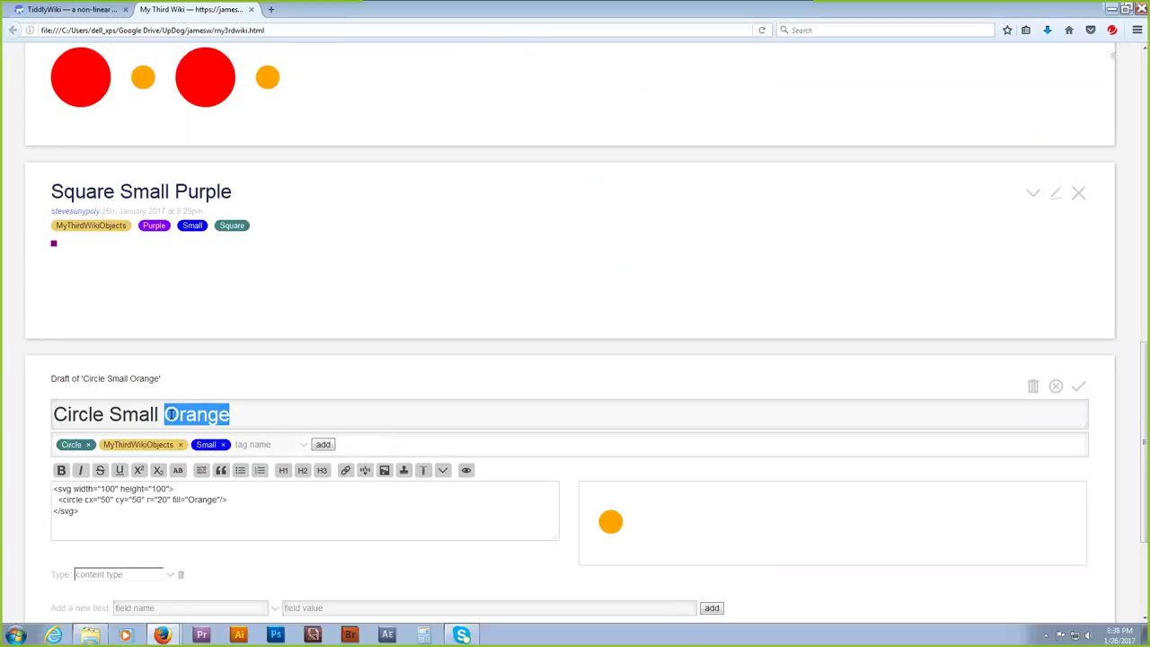
type("Purple")
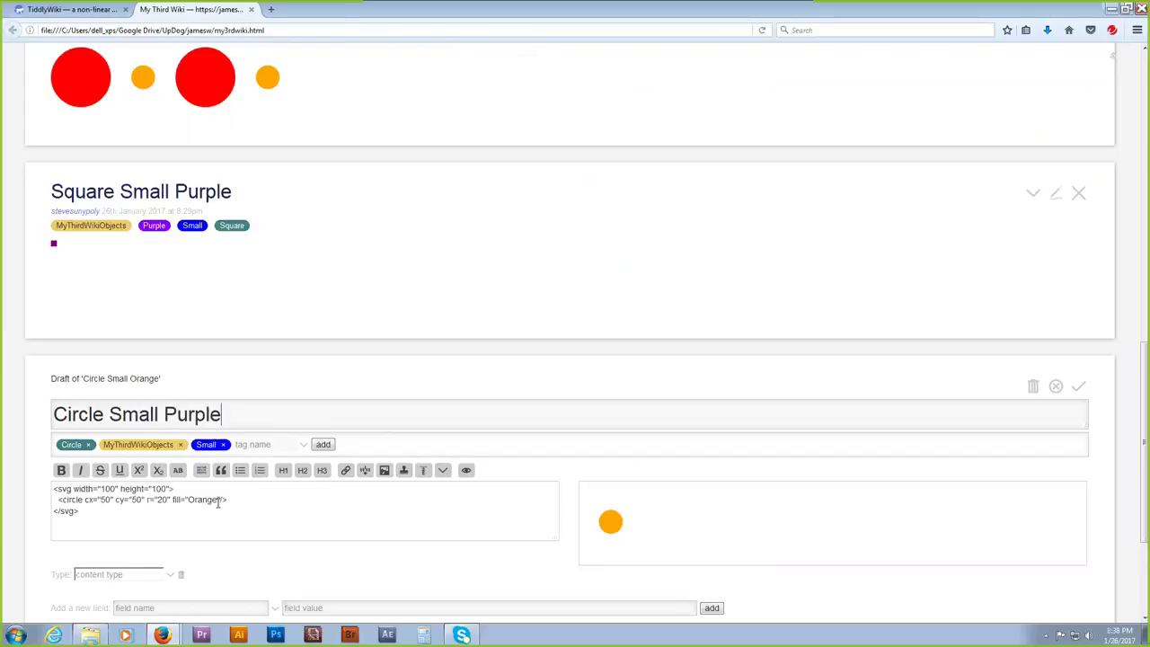
Change the fill value in the Circle Small Purple draft's SVG code to purple.
left_click_drag(216, 500, 189, 499)
type("P")
key("BackSpace")
type("purple")
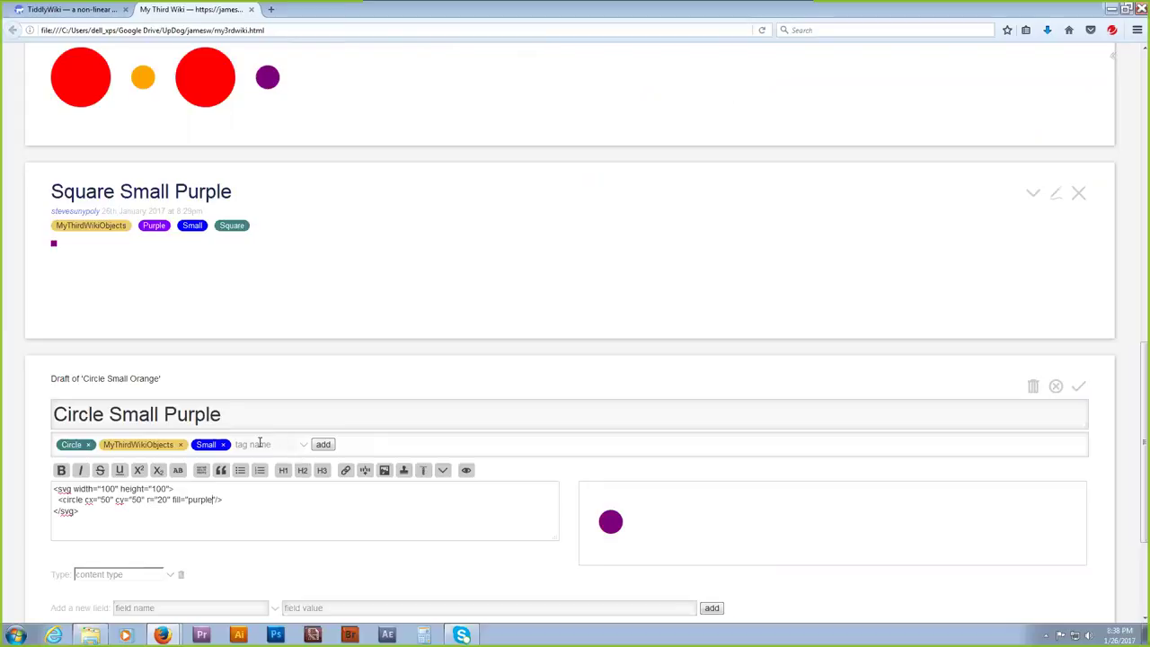
Add the existing Purple tag to the Circle Small Purple draft and save the tiddler.
left_click(261, 447)
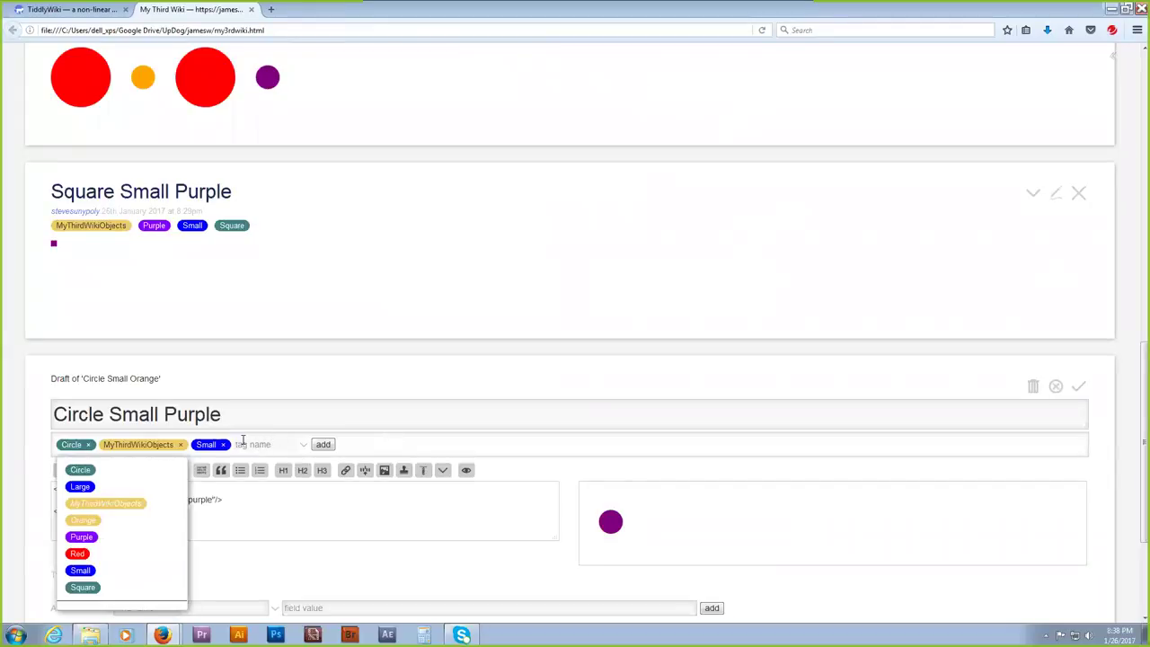
left_click(83, 536)
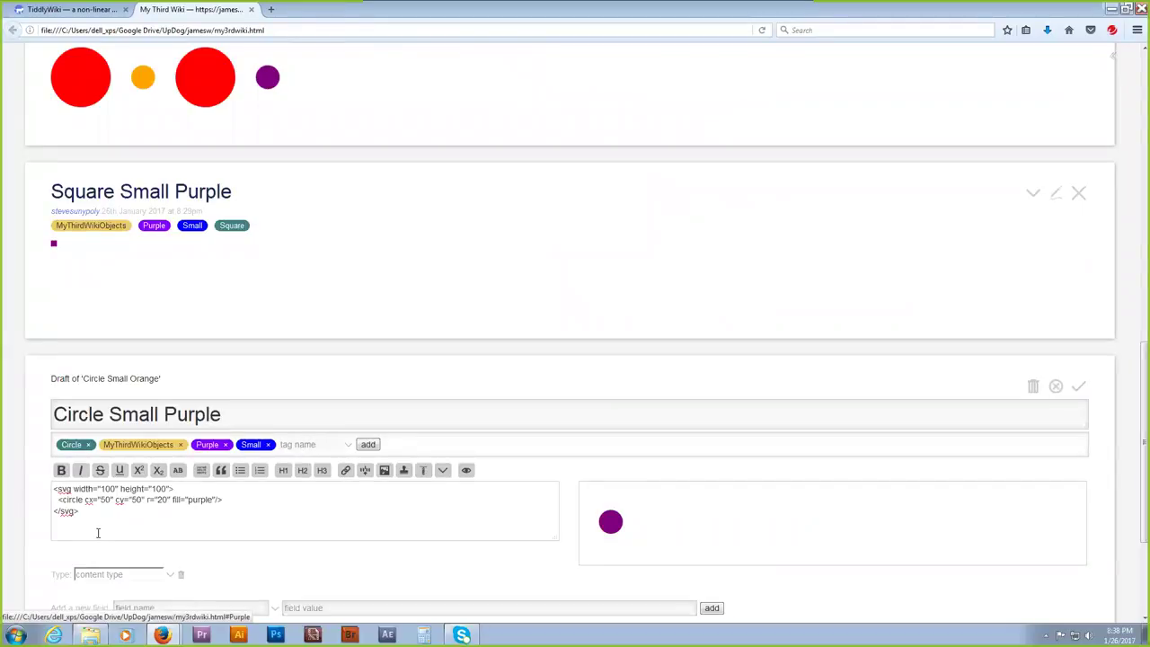
left_click(1080, 390)
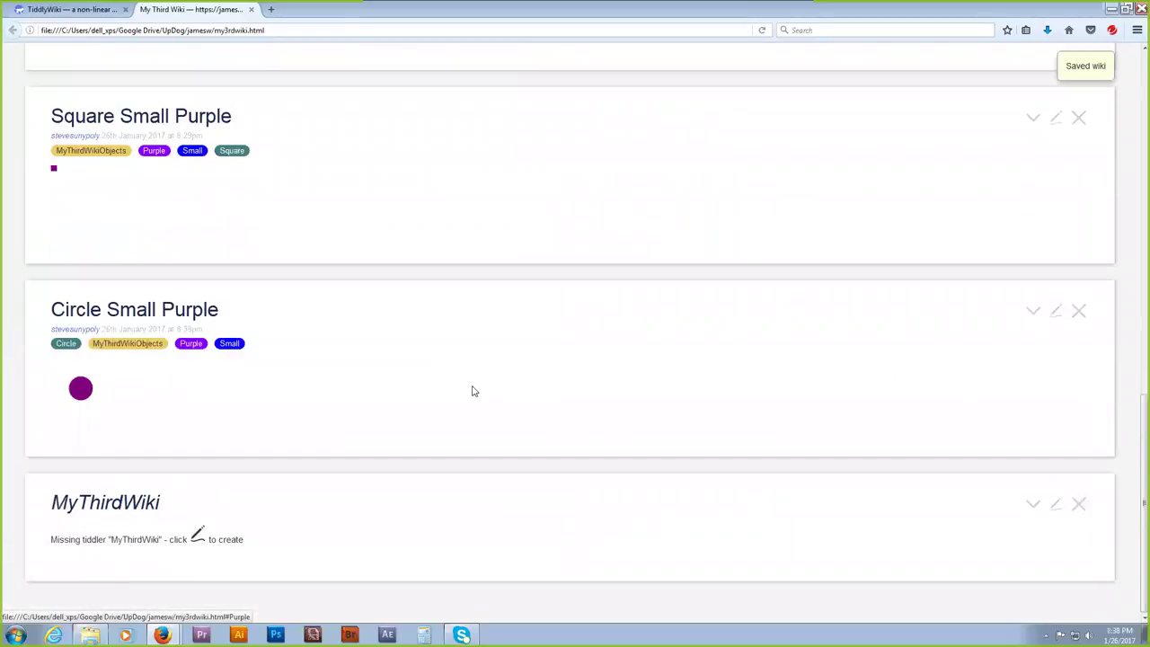
Look through the circle and square tiddlers, and open the Circle tiddler for editing.
scroll(474, 390, "up", 6)
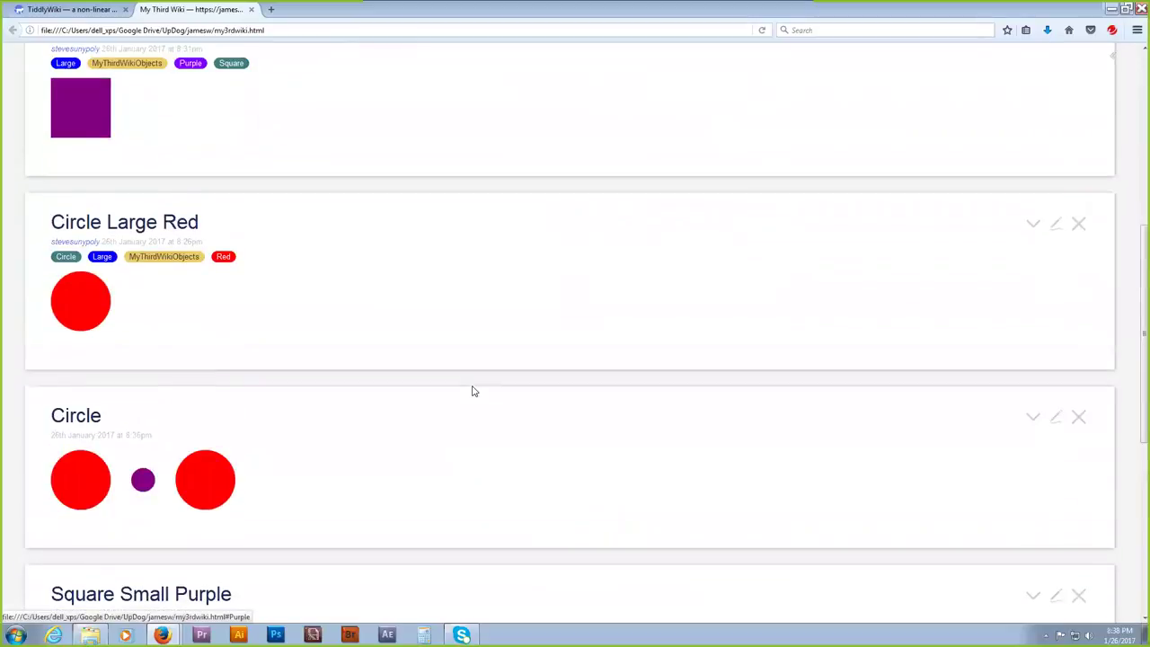
scroll(474, 391, "down", 6)
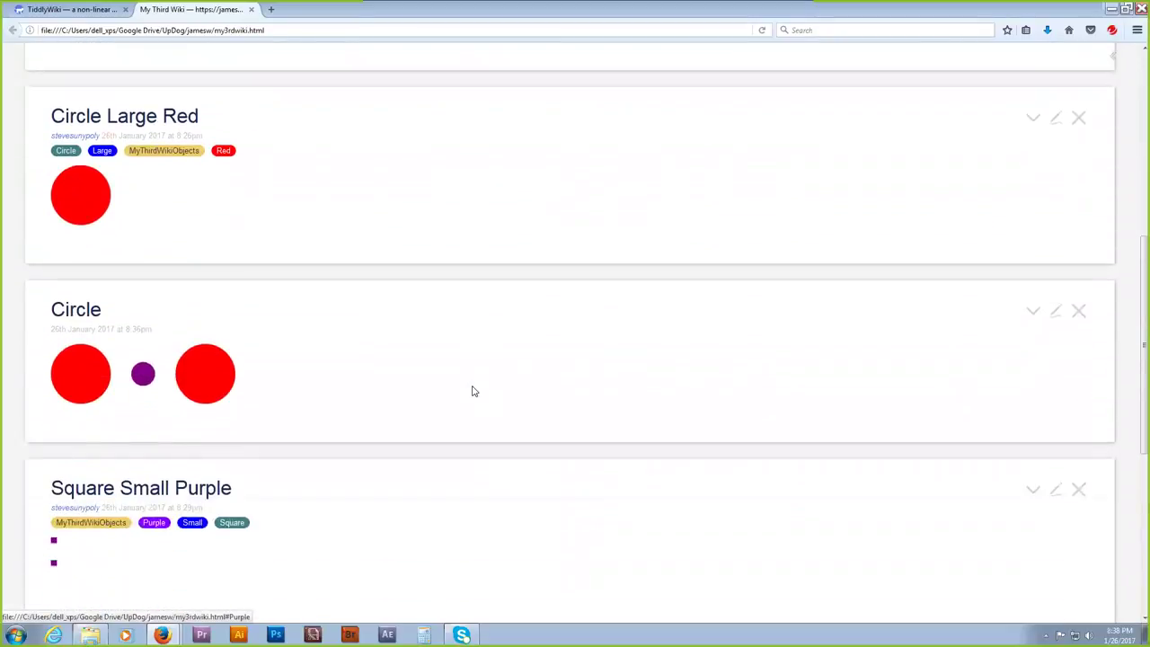
scroll(470, 390, "up", 6)
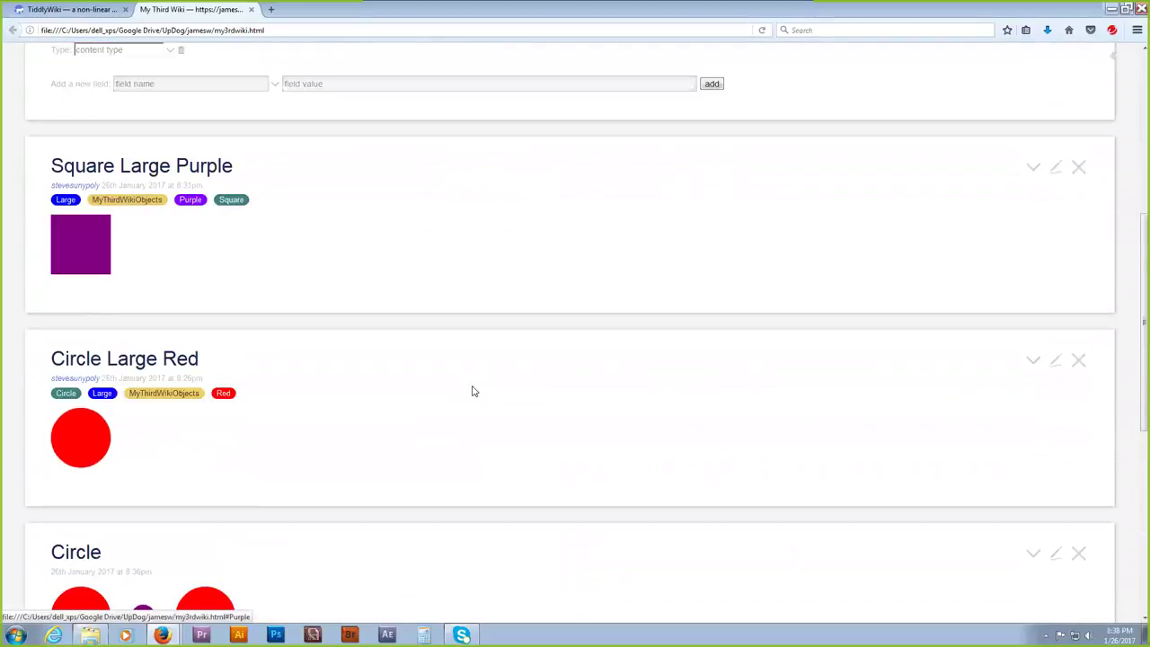
scroll(1017, 369, "down", 2)
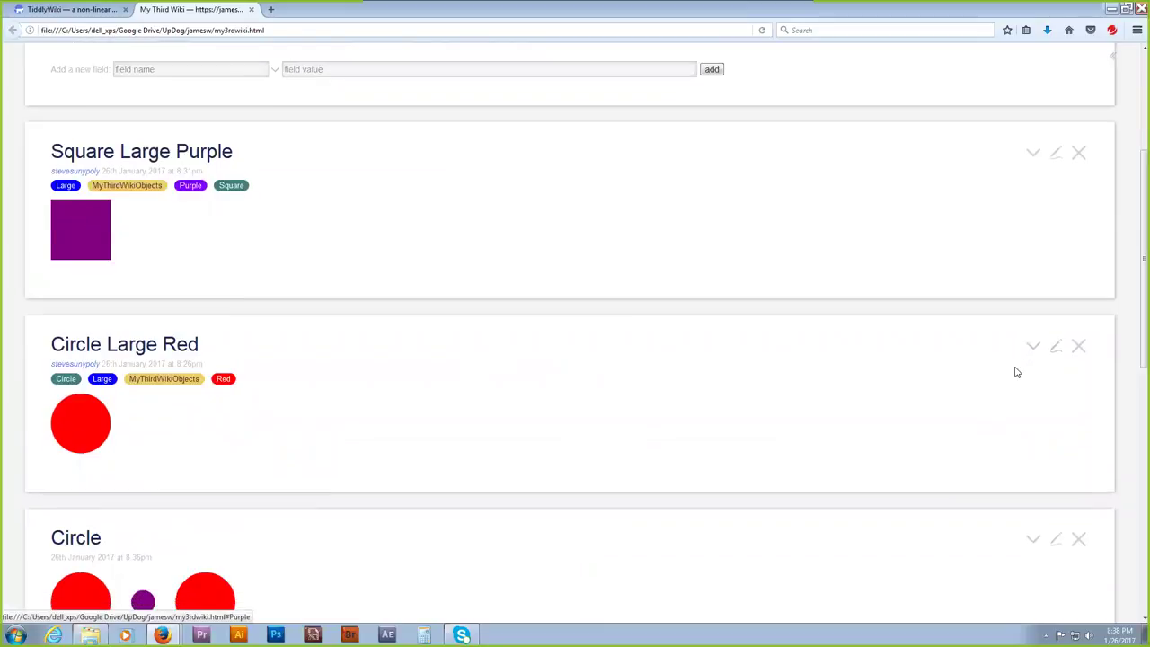
scroll(1015, 371, "down", 3)
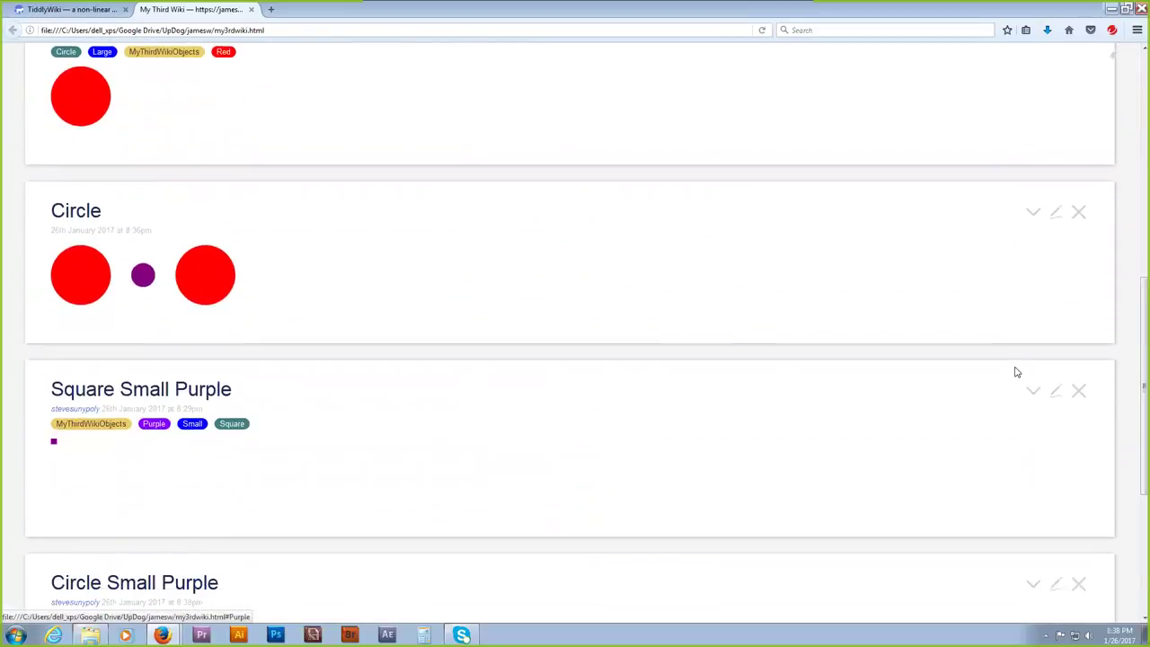
scroll(1015, 371, "down", 3)
scroll(1016, 371, "up", 4)
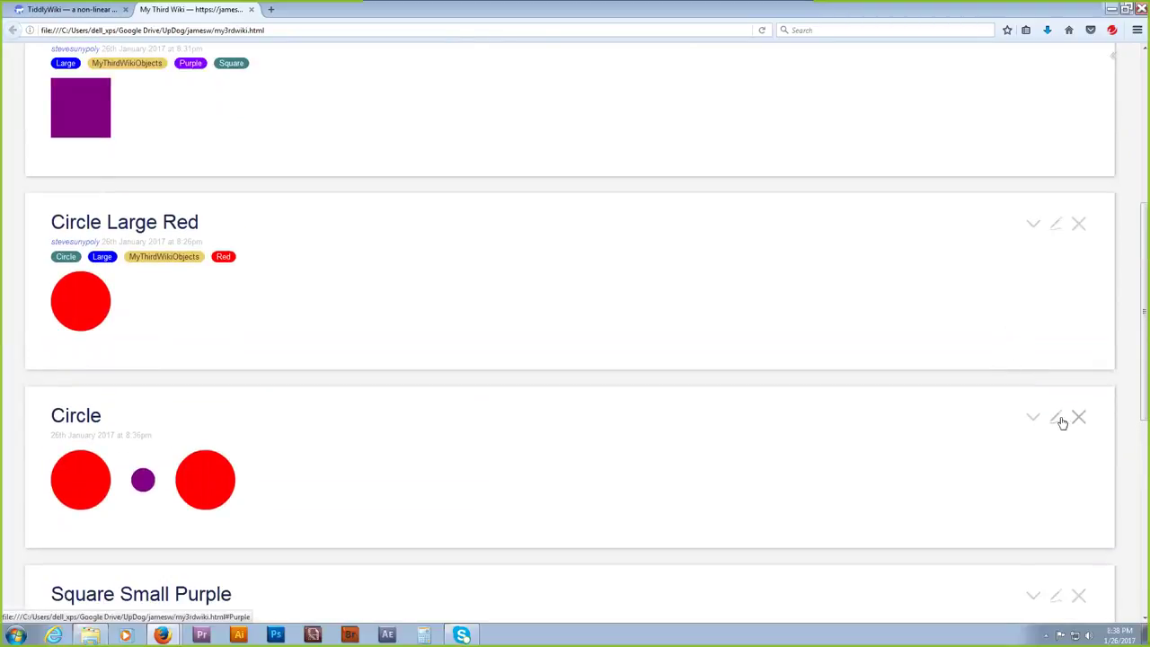
left_click(1056, 420)
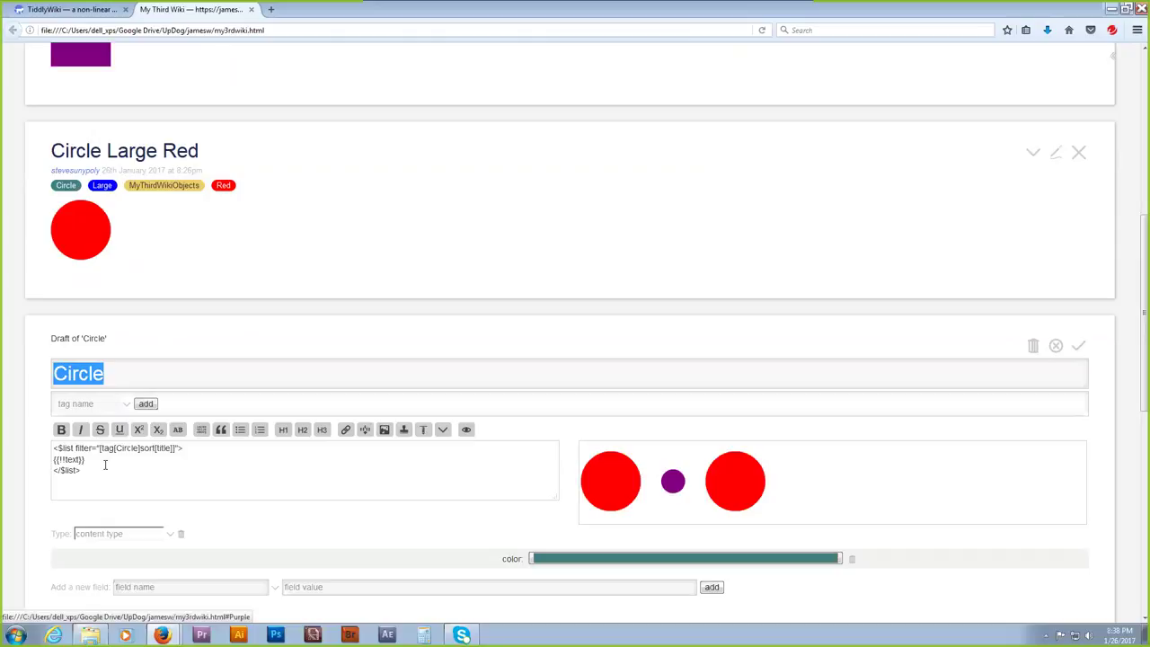
Wrap the {{!!text}} transclusion in the Circle tiddler's list in <$link> and </$link> tags.
left_click(78, 459)
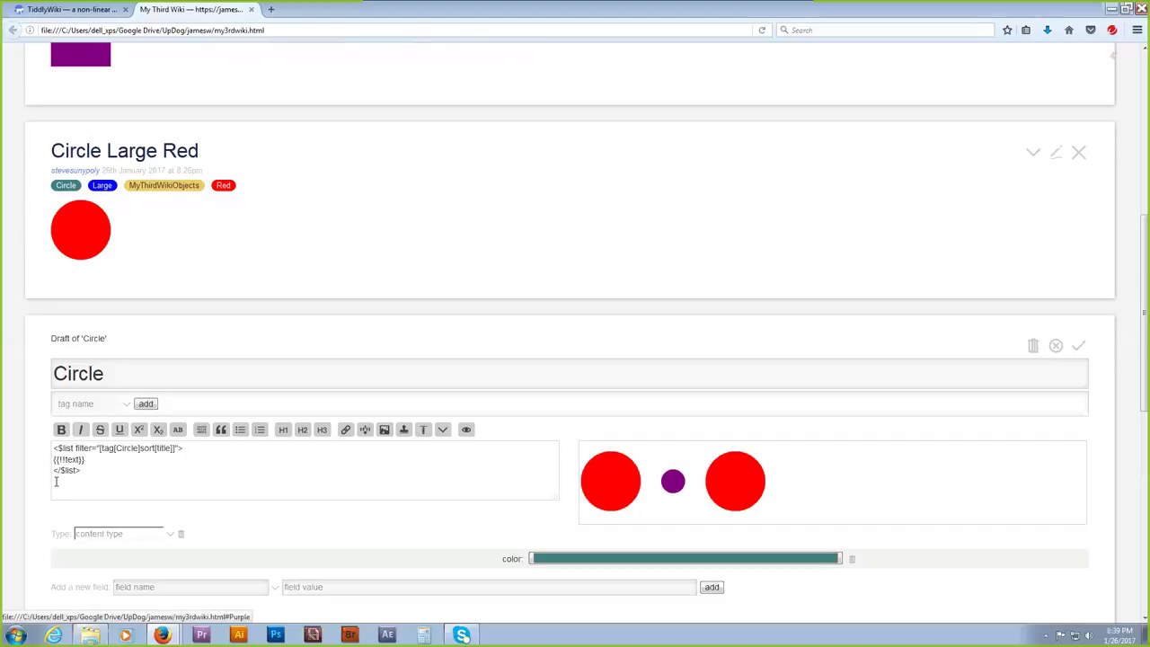
type("<$link")
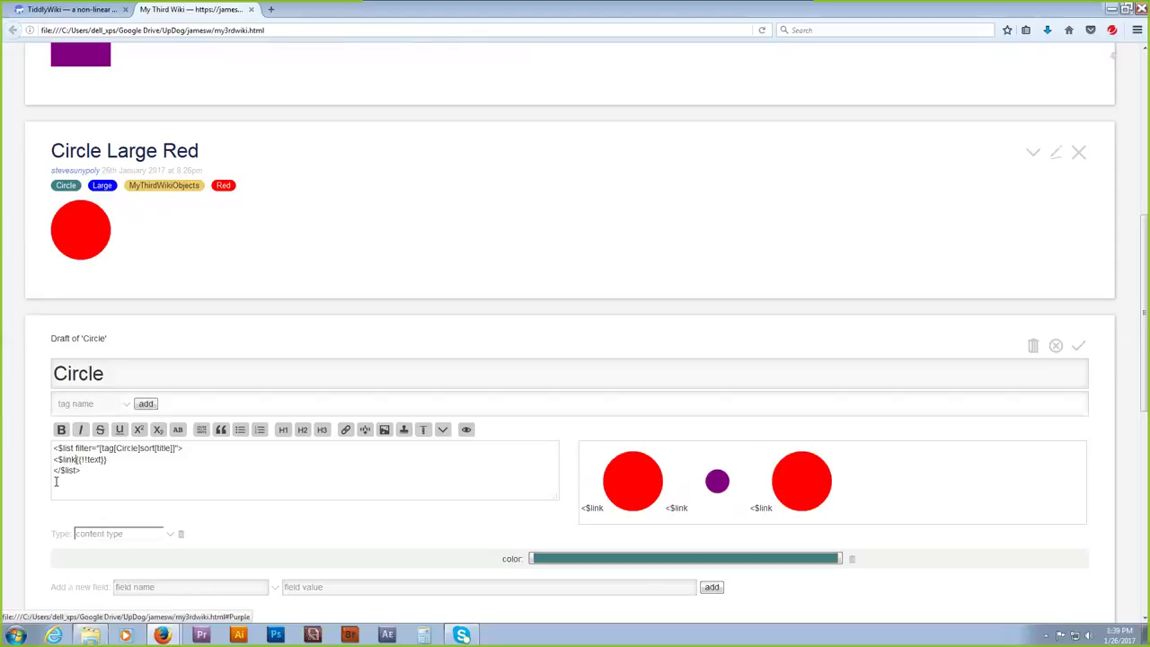
type(">")
left_click(112, 459)
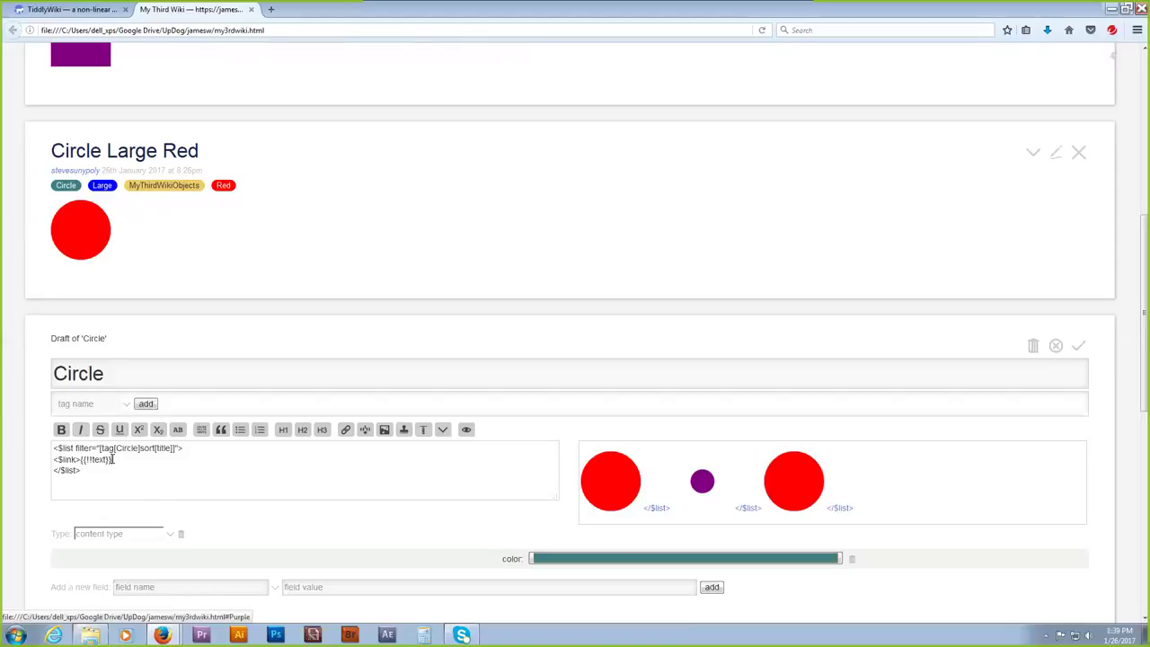
type("<")
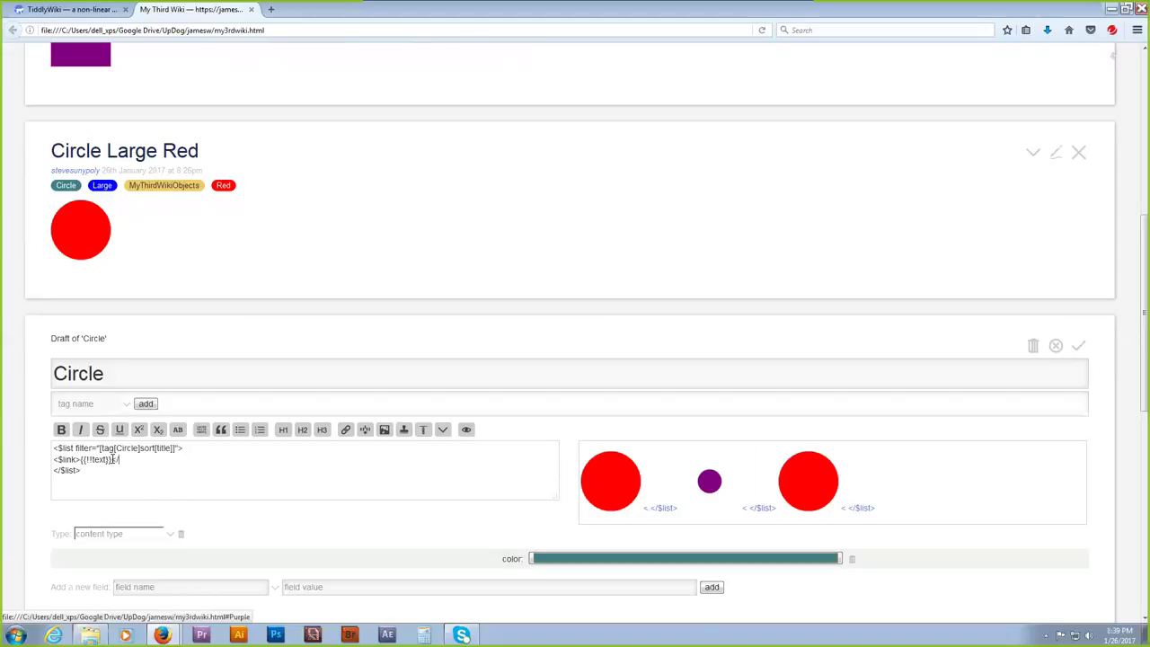
type("/$link")
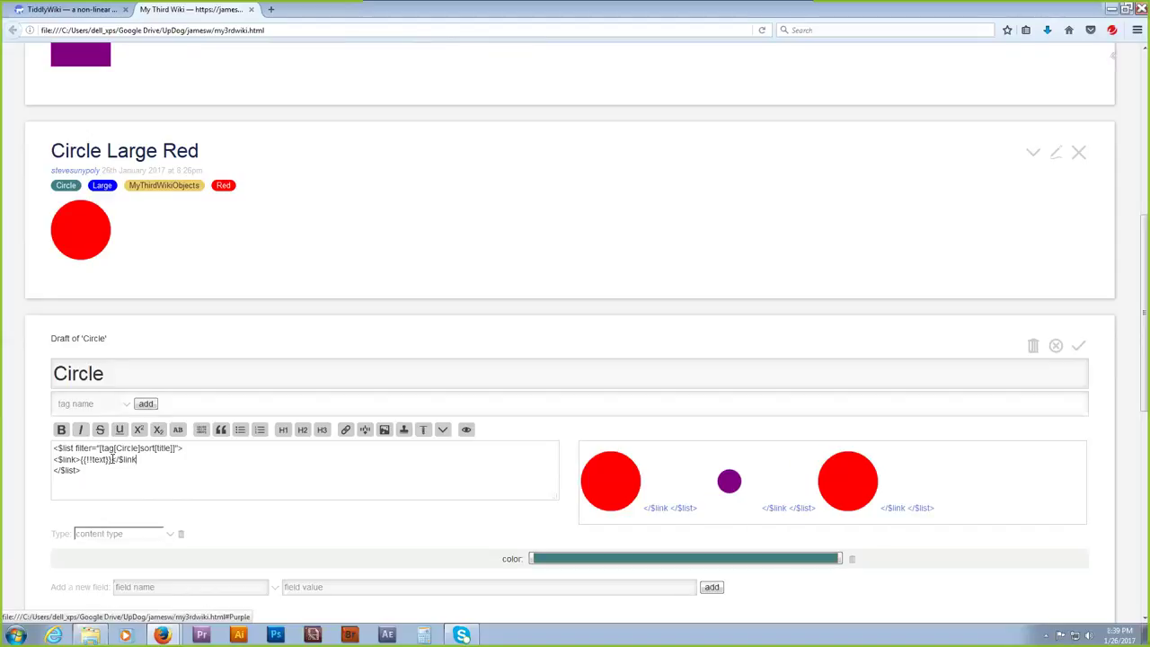
type(">")
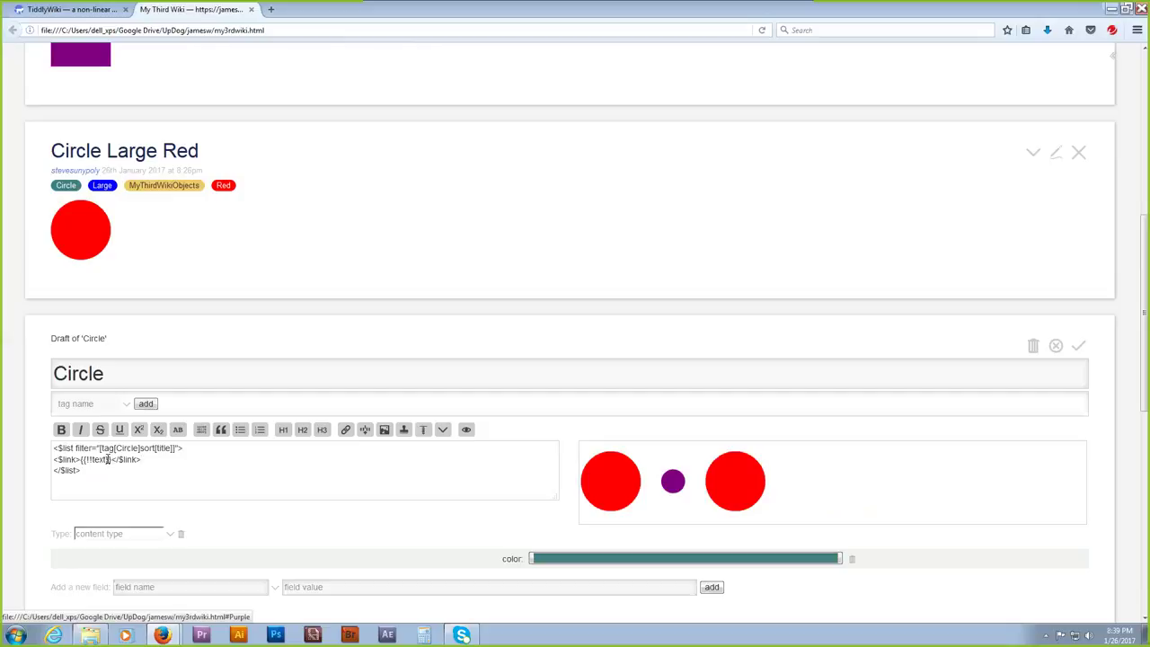
Follow the second large red circle's link to the Circle Large Red 1 draft, retitle it Circle Large Purple and set its fill to purple.
left_click(726, 478)
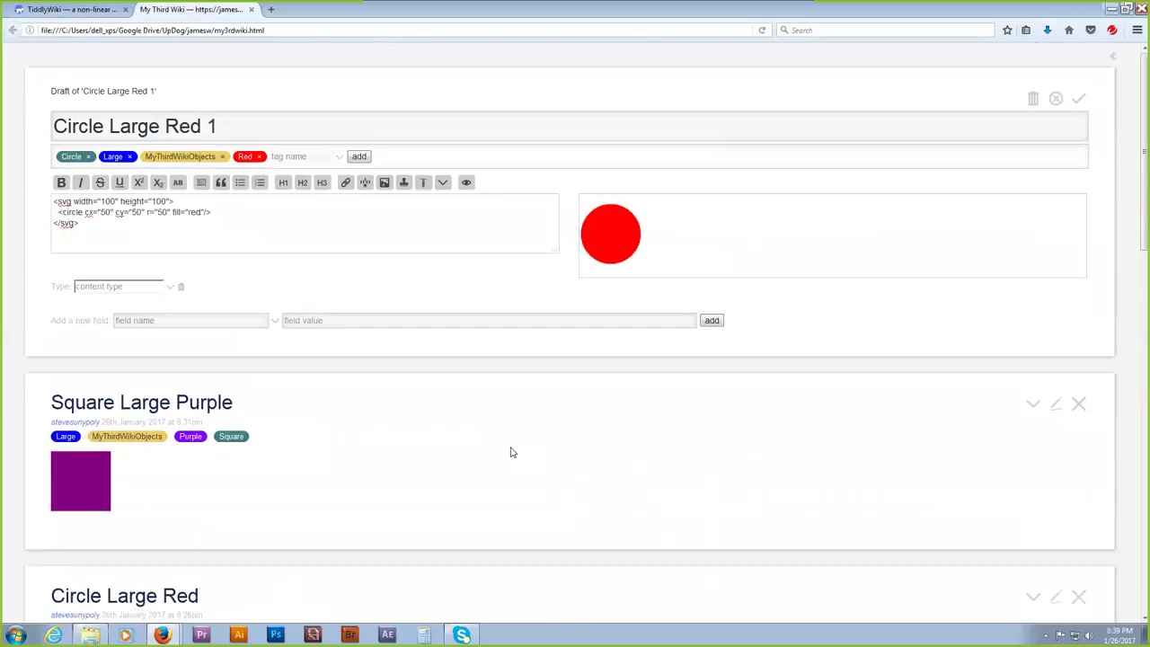
left_click(223, 129)
key("BackSpace")
key("BackSpace")
key("BackSpace")
key("BackSpace")
key("BackSpace")
type("Pr")
key("BackSpace")
type("urple")
double_click(195, 212)
type("purple")
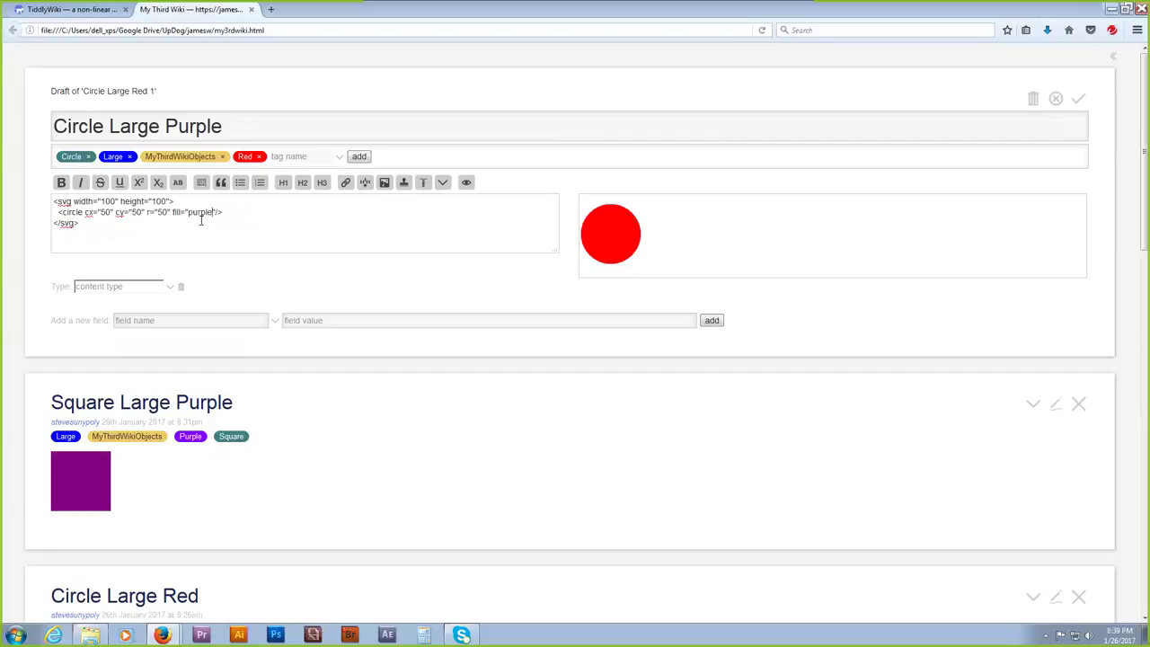
Replace the Red tag on the Circle Large Purple draft with the Purple tag and save the tiddler.
left_click(259, 158)
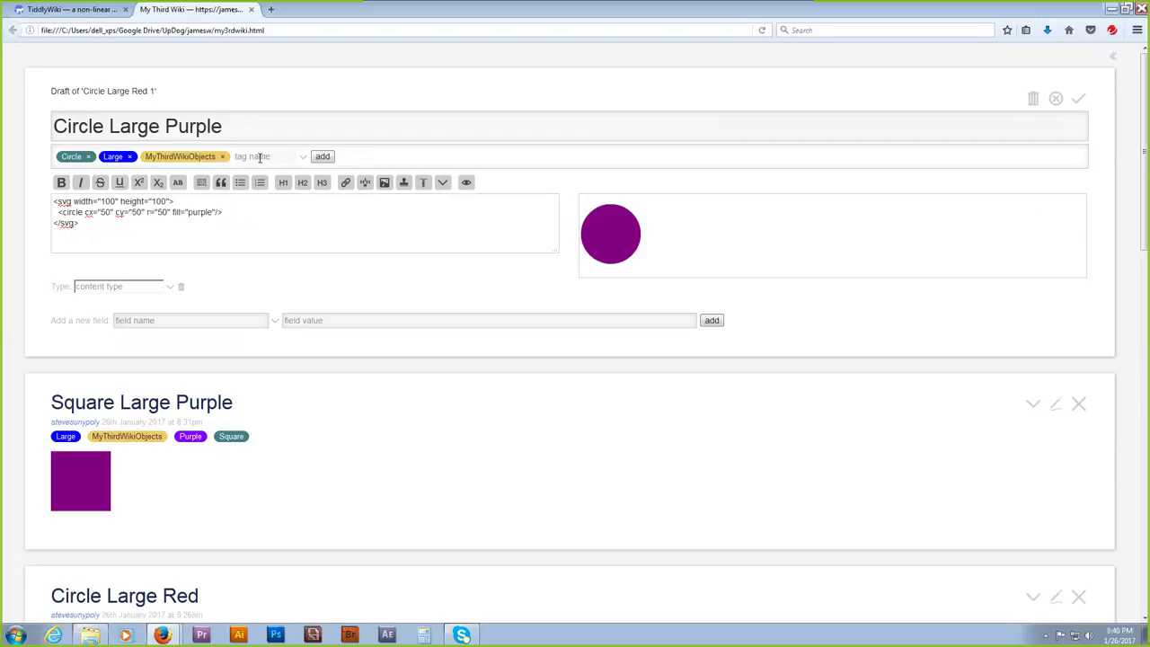
left_click(260, 158)
left_click(108, 234)
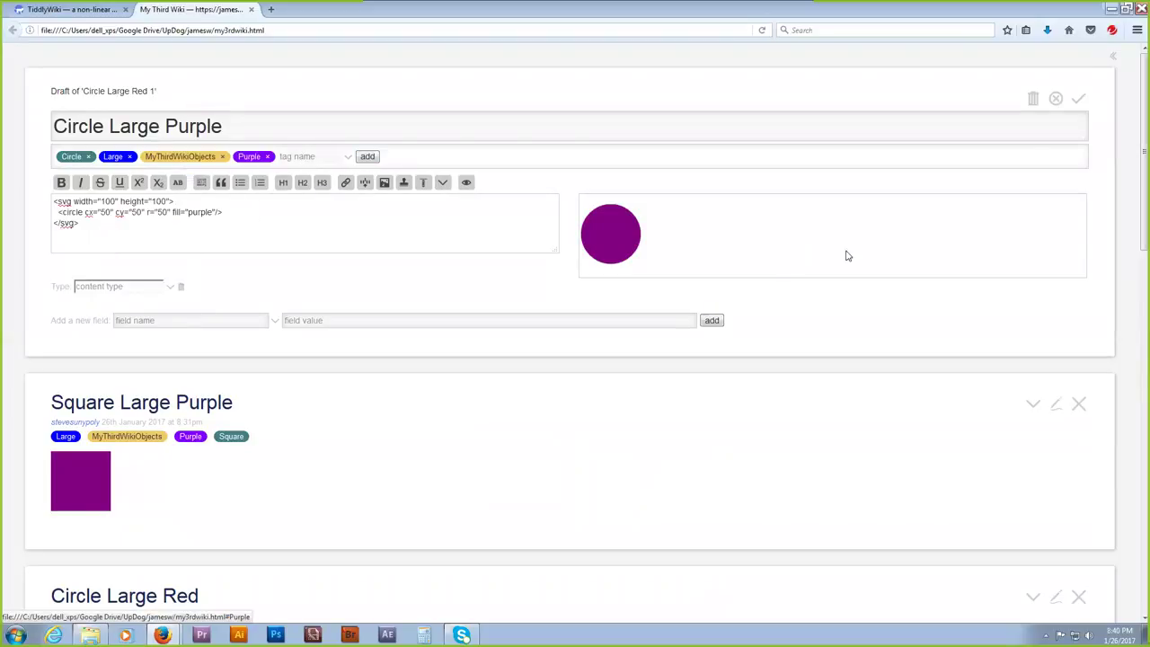
left_click(1080, 100)
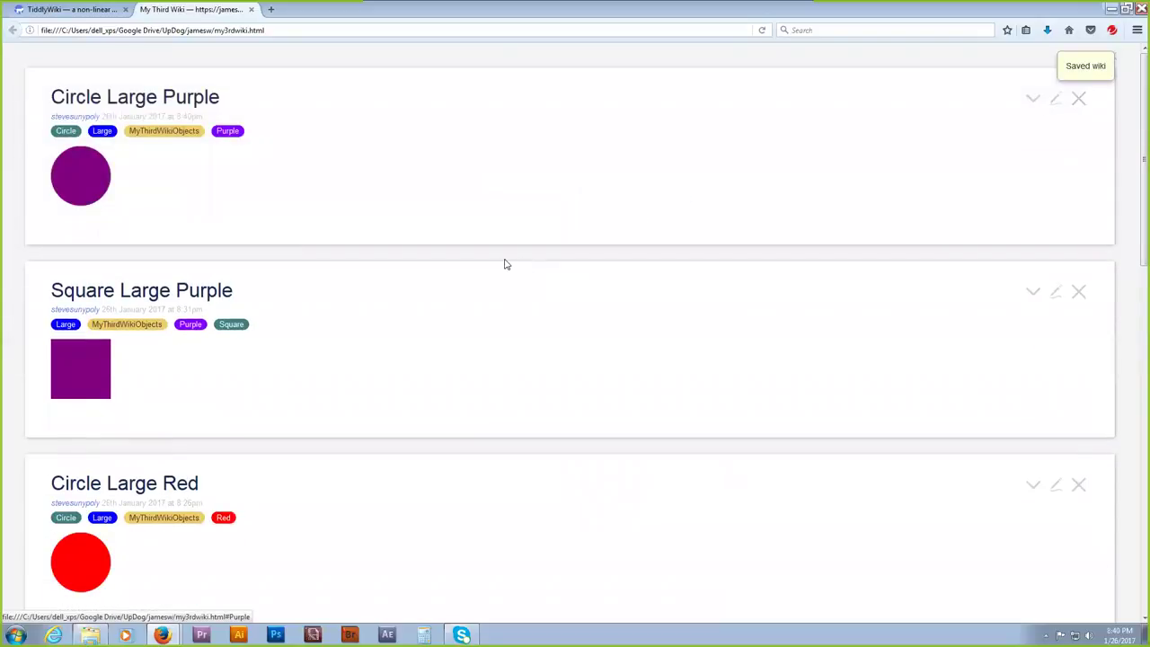
Save the edited Circle tiddler and look over its linked circles.
scroll(505, 264, "down", 7)
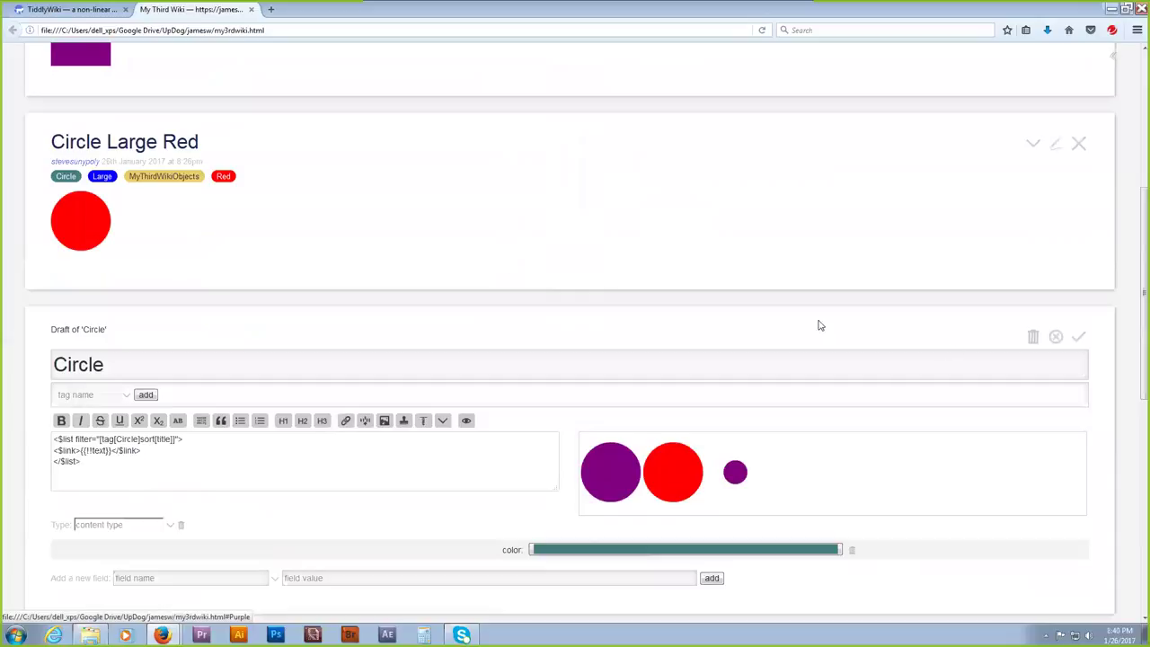
left_click(1077, 338)
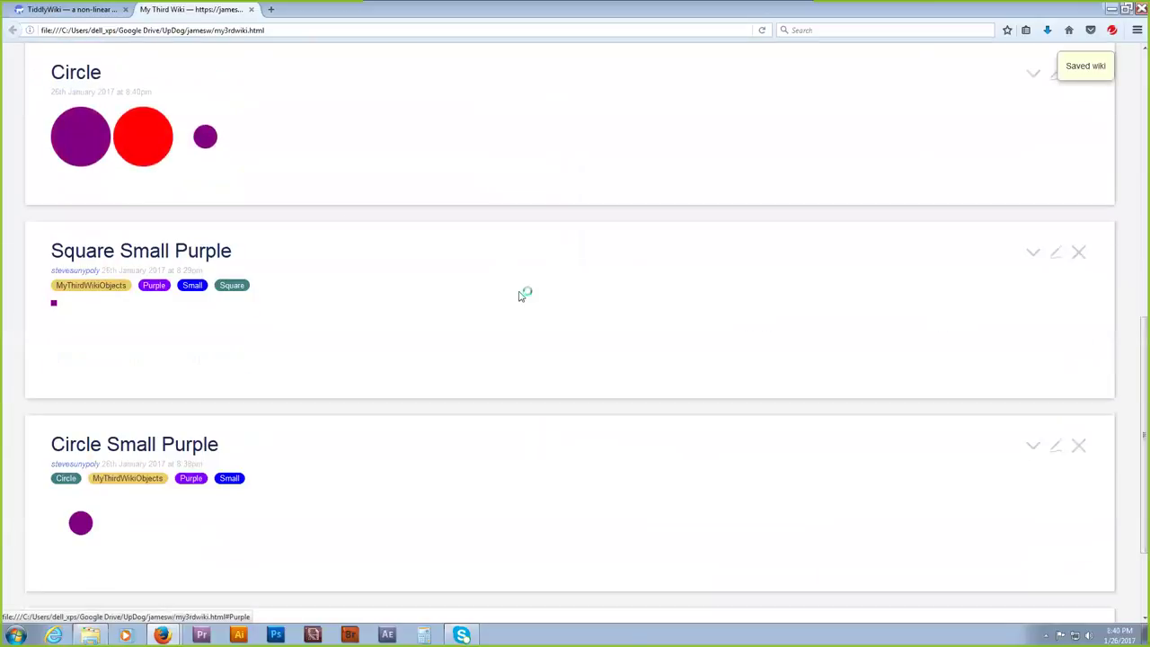
scroll(244, 177, "up", 1)
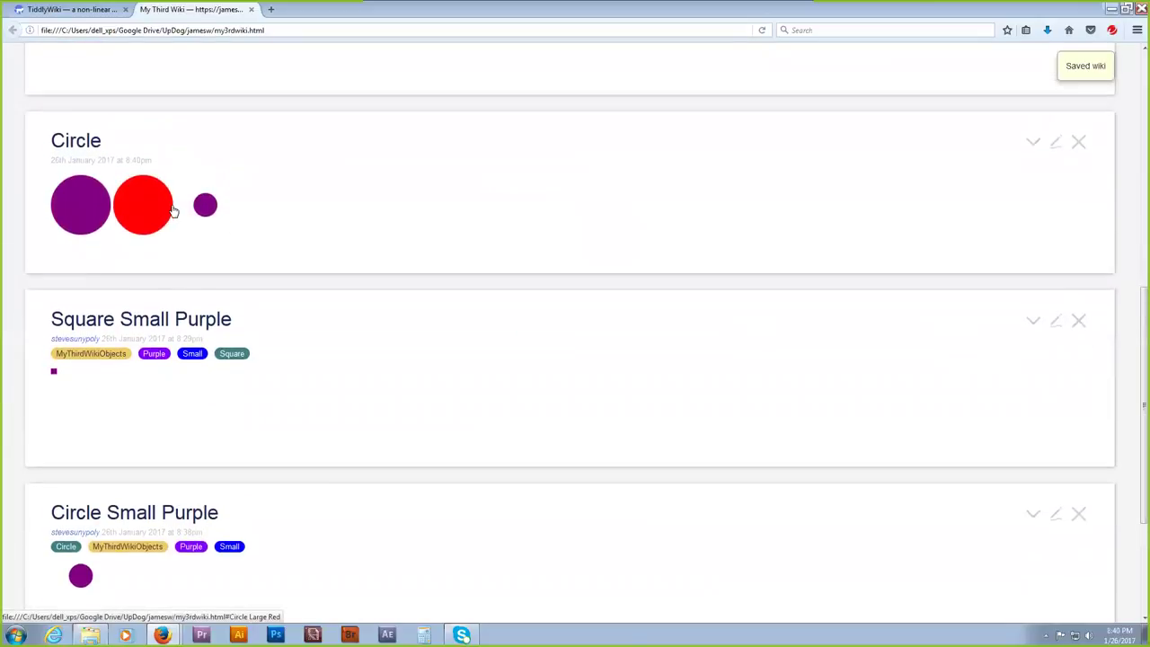
scroll(173, 211, "up", 1)
scroll(174, 211, "up", 1)
scroll(410, 224, "down", 2)
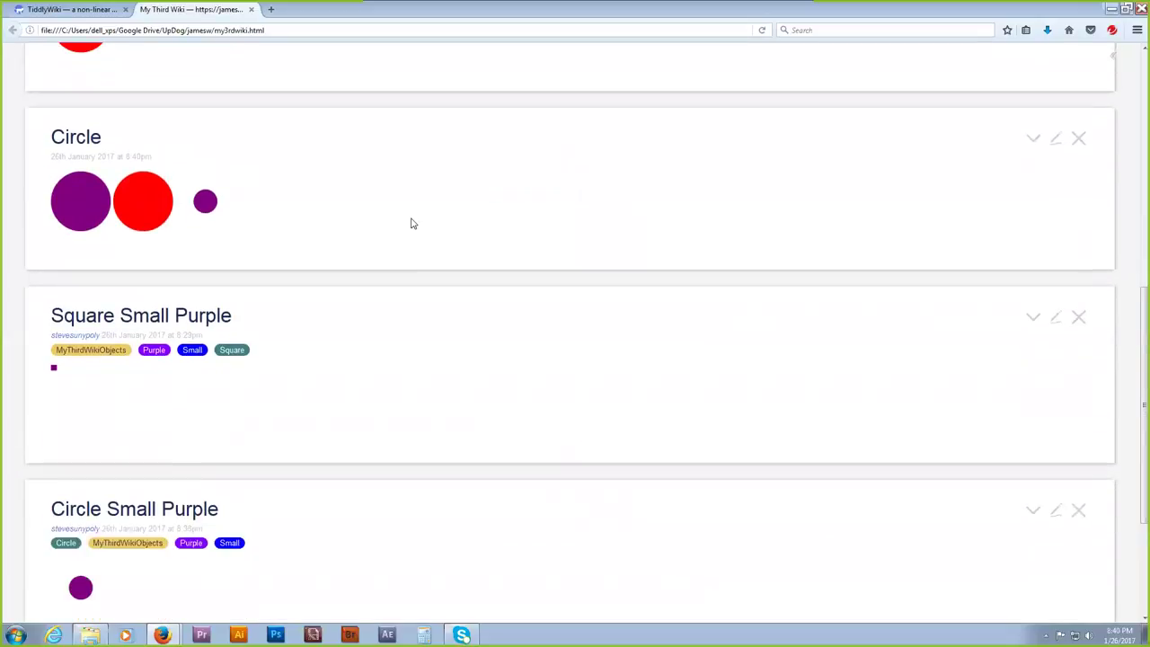
Clone the Circle Small Purple tiddler, retitle the copy Circle Small Red and set its circle fill to red.
scroll(712, 299, "down", 3)
left_click(1033, 313)
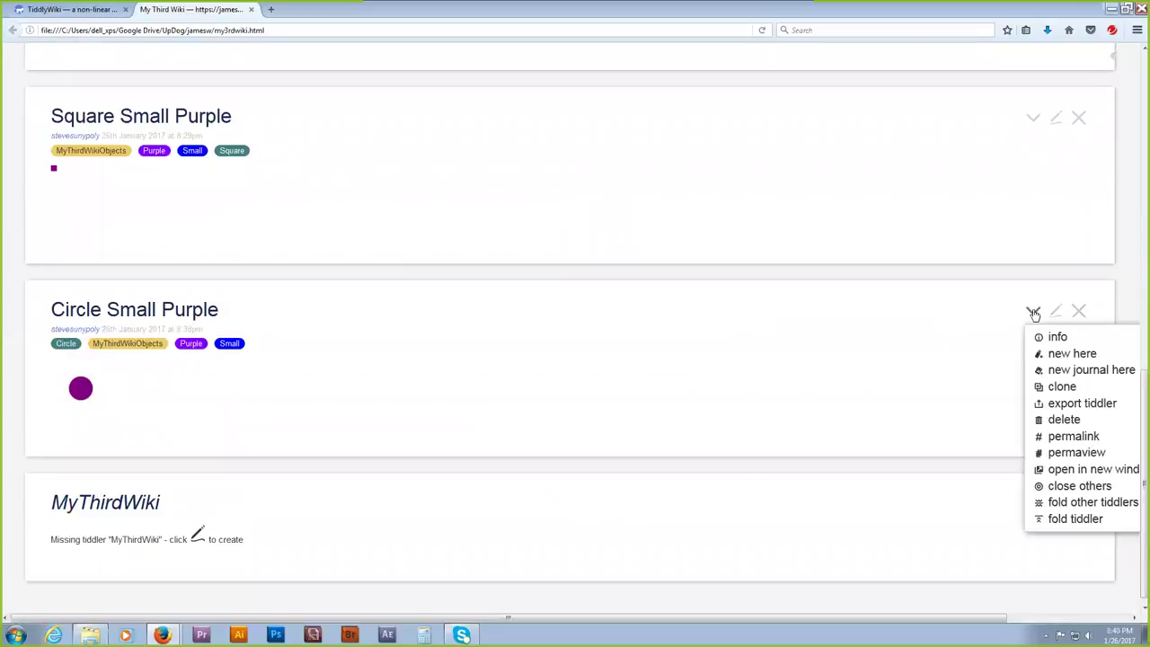
left_click(1059, 387)
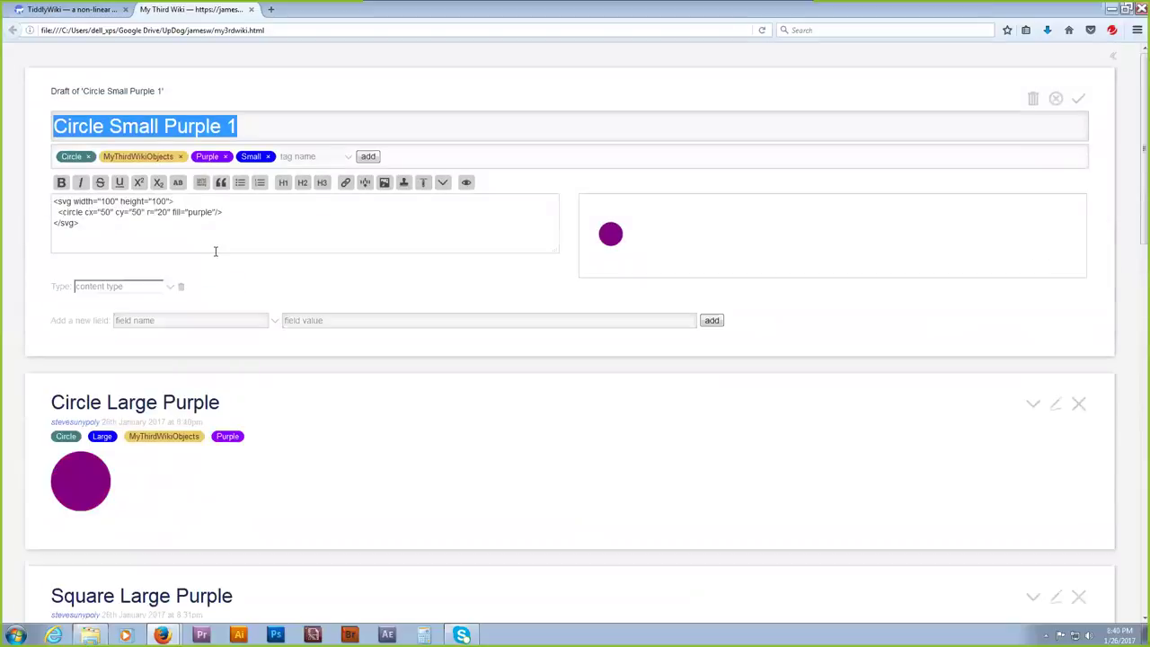
left_click_drag(238, 127, 167, 127)
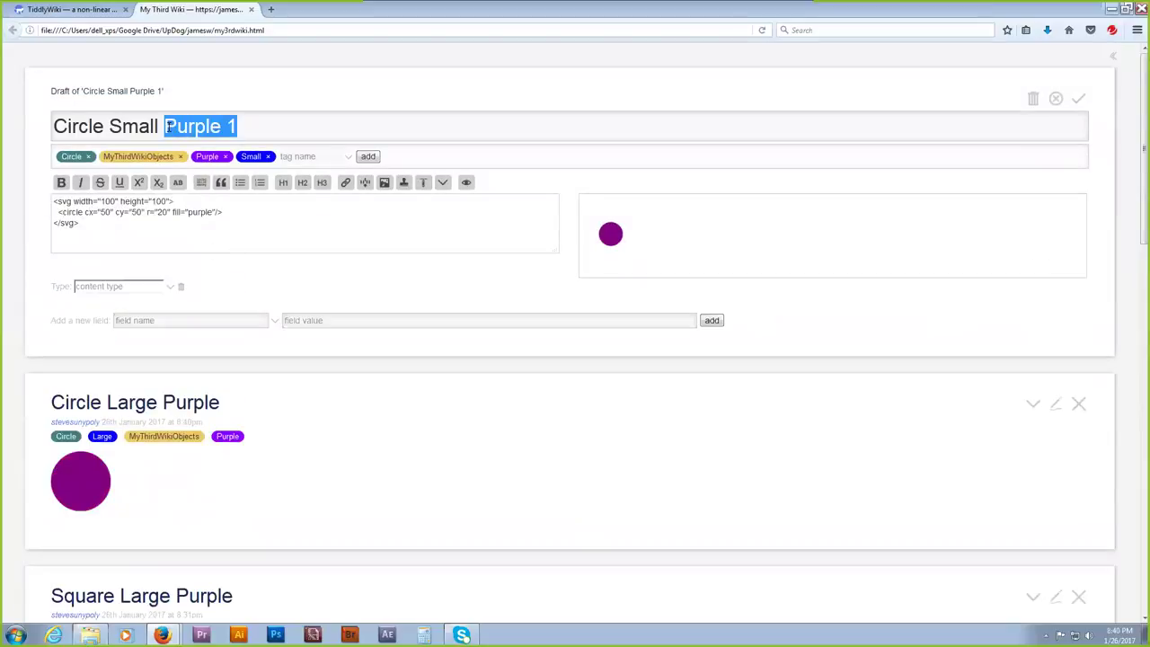
type("Red")
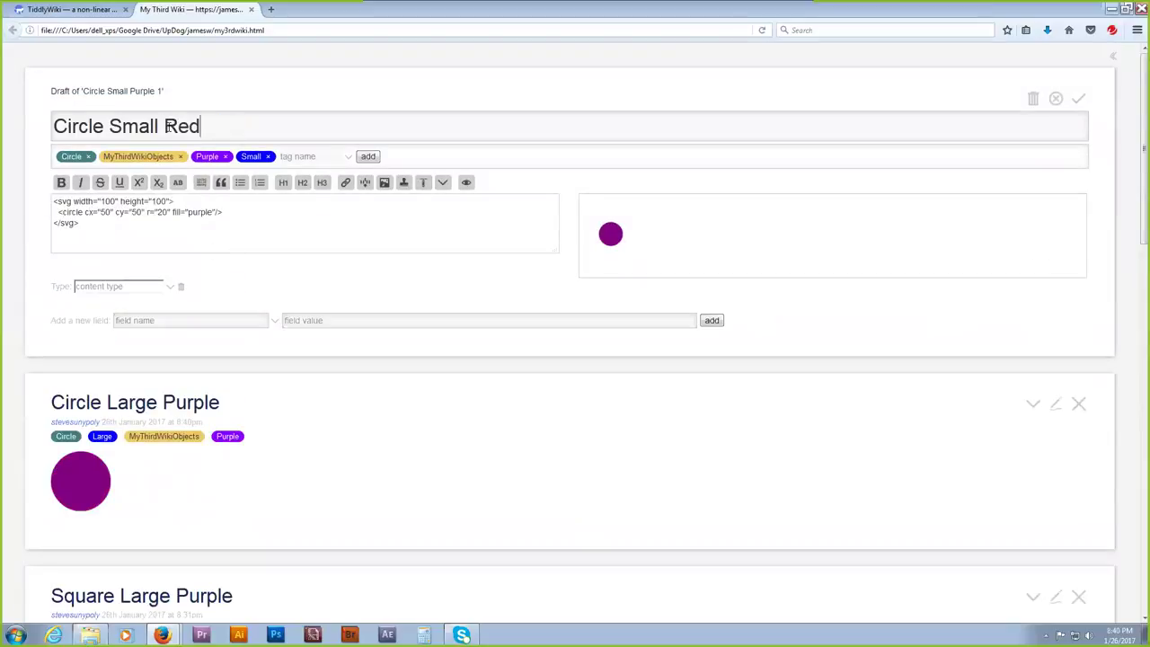
left_click_drag(211, 212, 190, 210)
type("red")
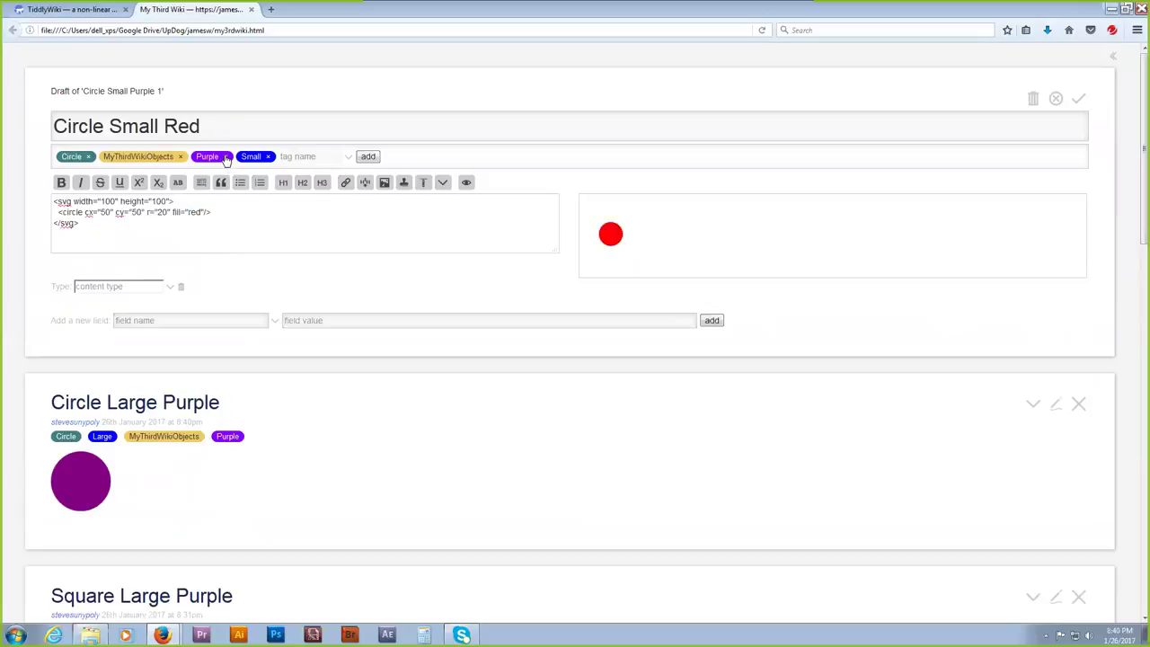
Replace the Purple tag on the Circle Small Red draft with the Red tag and save the tiddler.
left_click(227, 157)
left_click(281, 156)
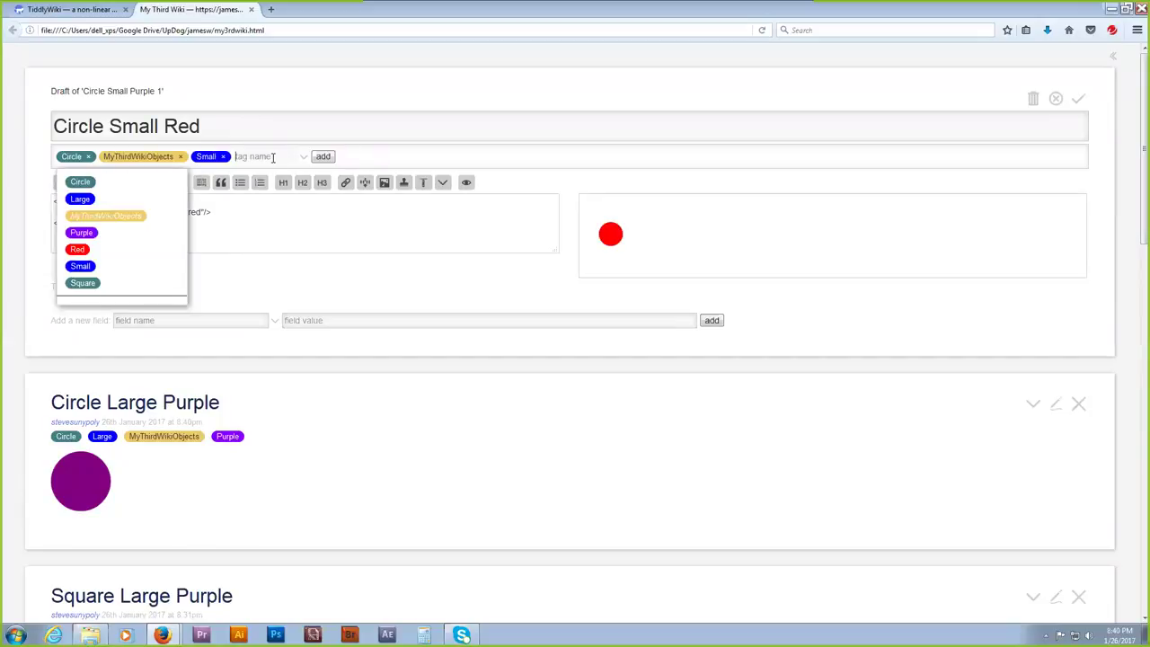
left_click(102, 247)
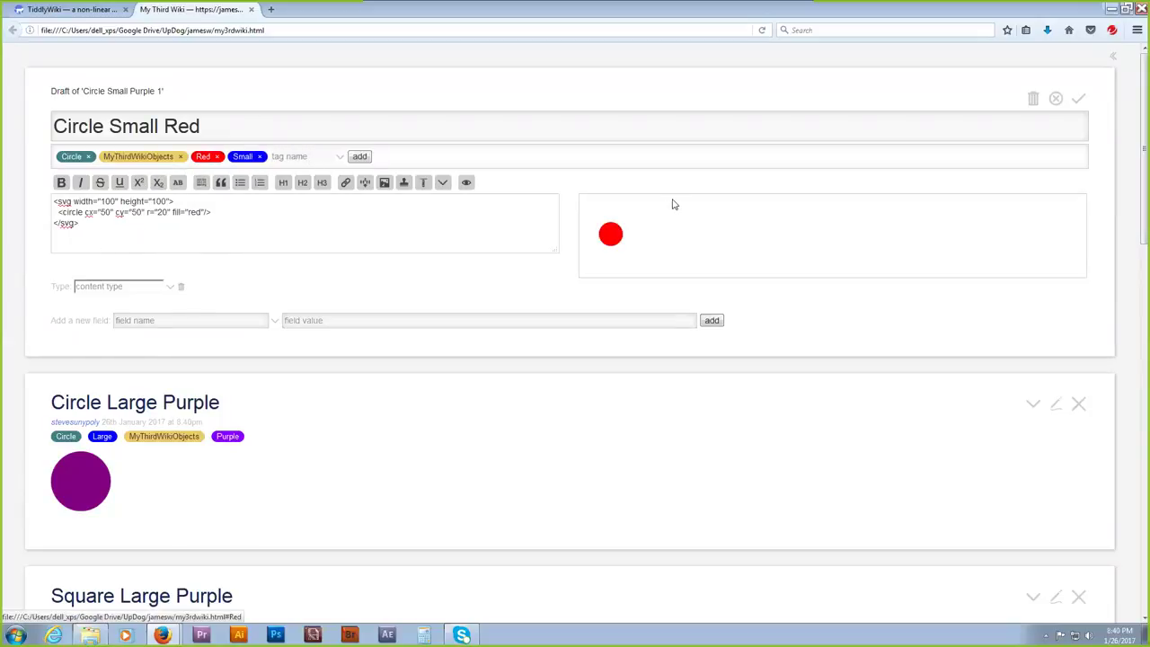
left_click(1083, 100)
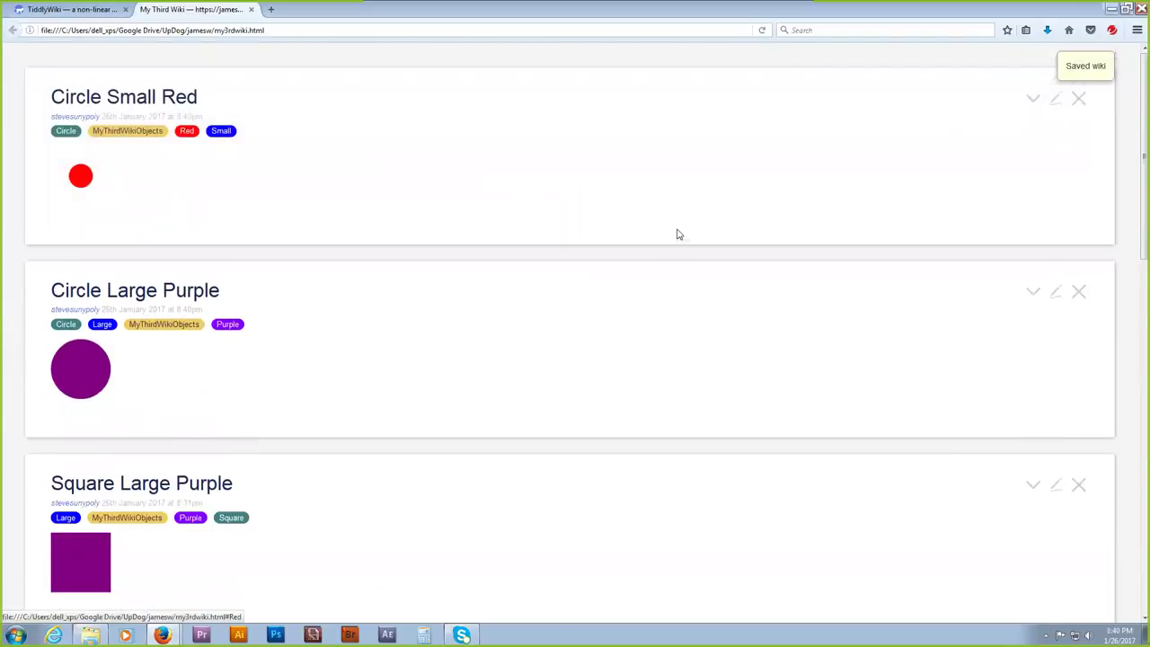
scroll(678, 234, "down", 10)
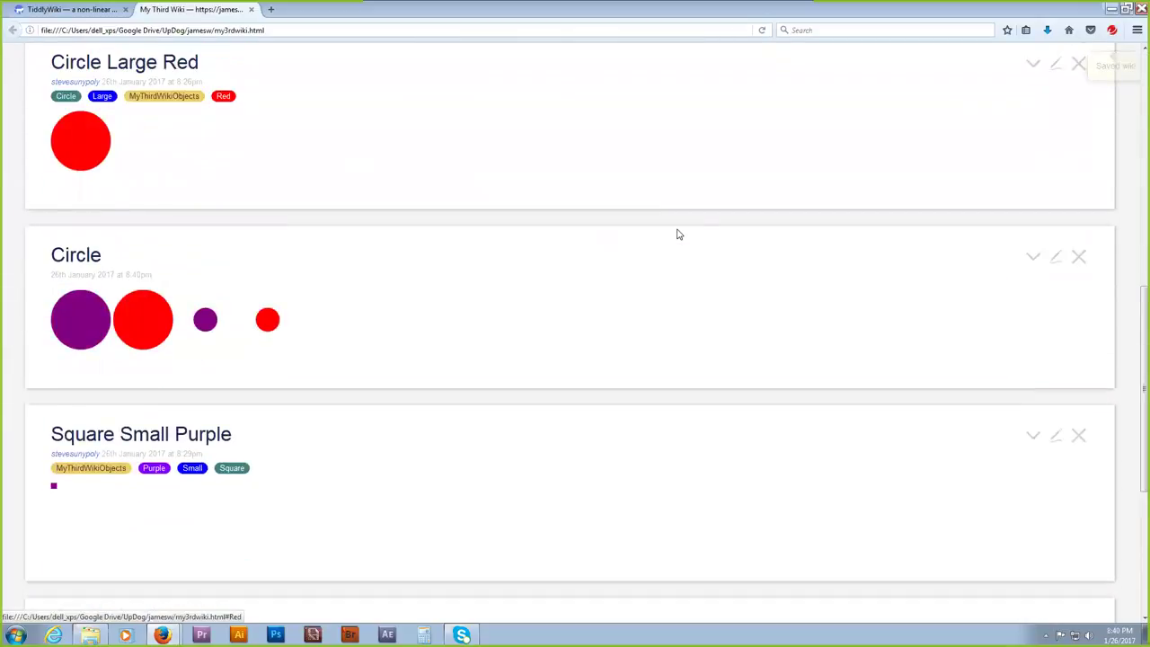
scroll(678, 234, "down", 6)
scroll(871, 195, "up", 6)
scroll(871, 196, "up", 6)
scroll(871, 196, "down", 3)
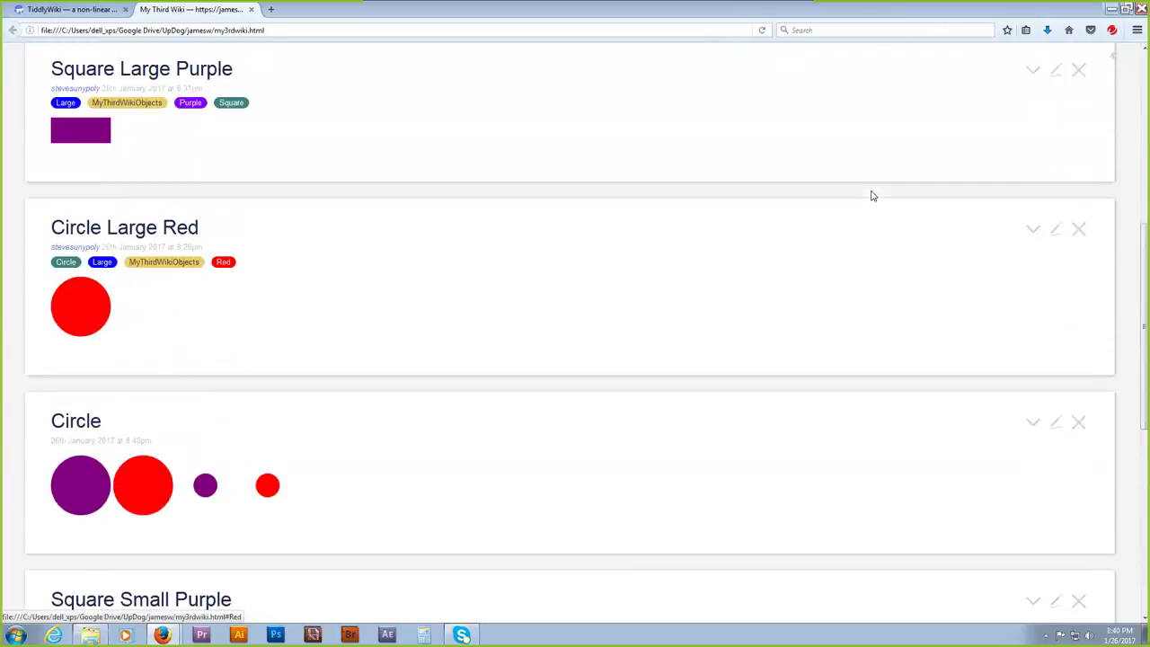
scroll(1047, 177, "up", 2)
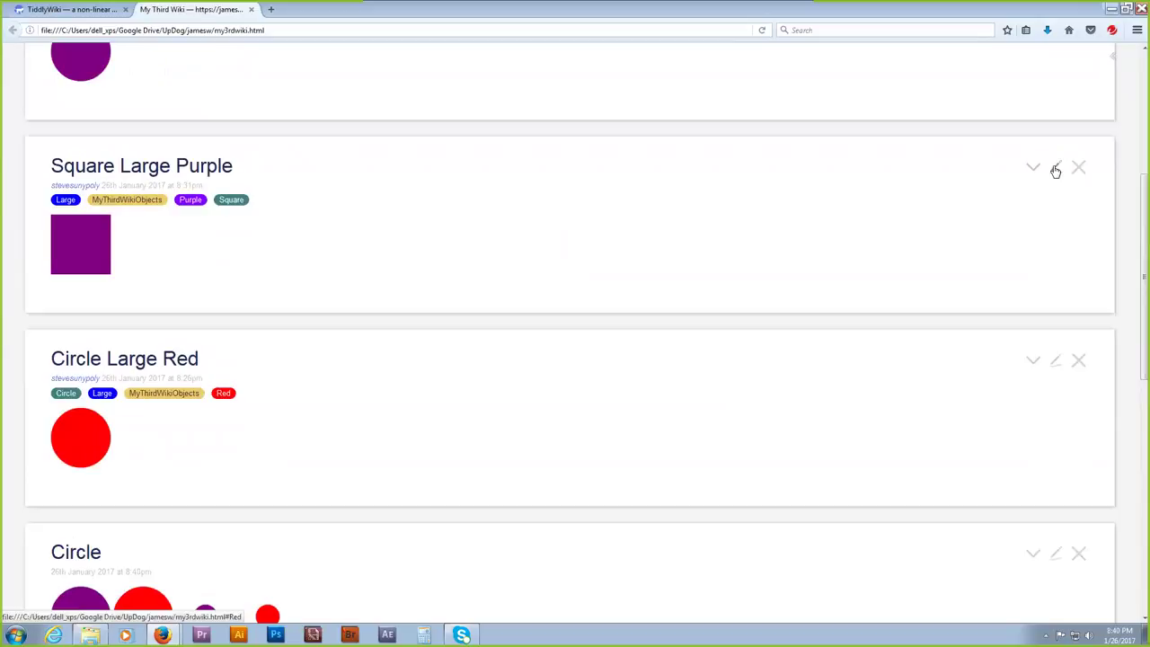
left_click(1055, 171)
left_click(1056, 75)
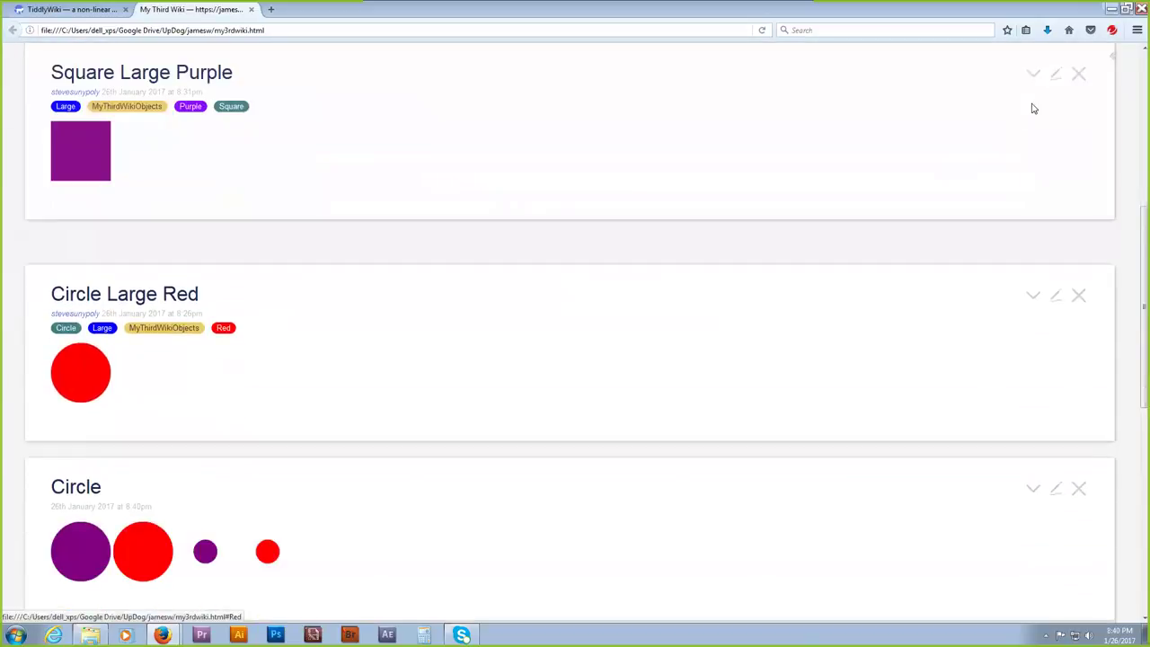
Clone the Circle tiddler and change the tag in the copy's list filter to Square.
scroll(888, 180, "down", 5)
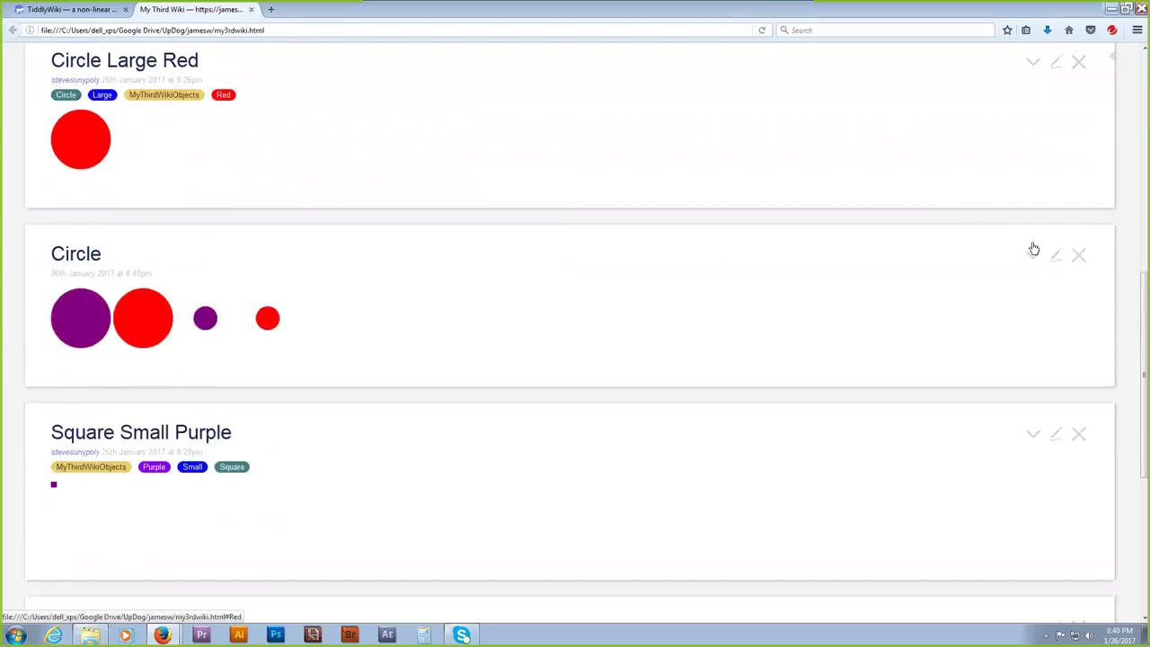
left_click(1032, 255)
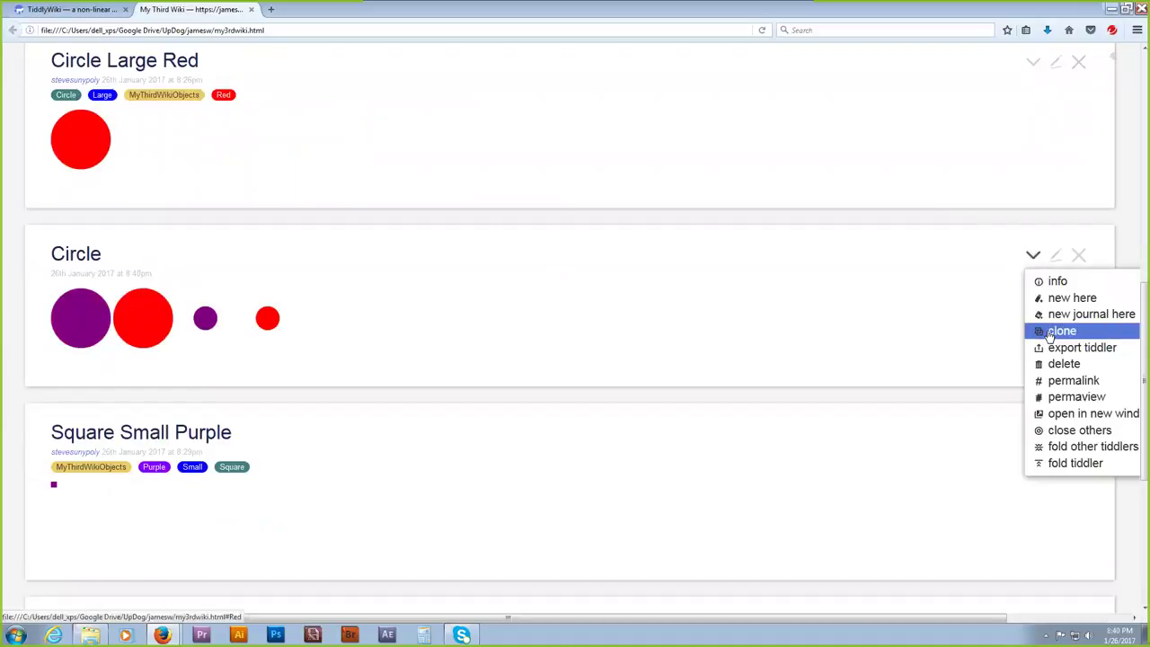
left_click(1060, 330)
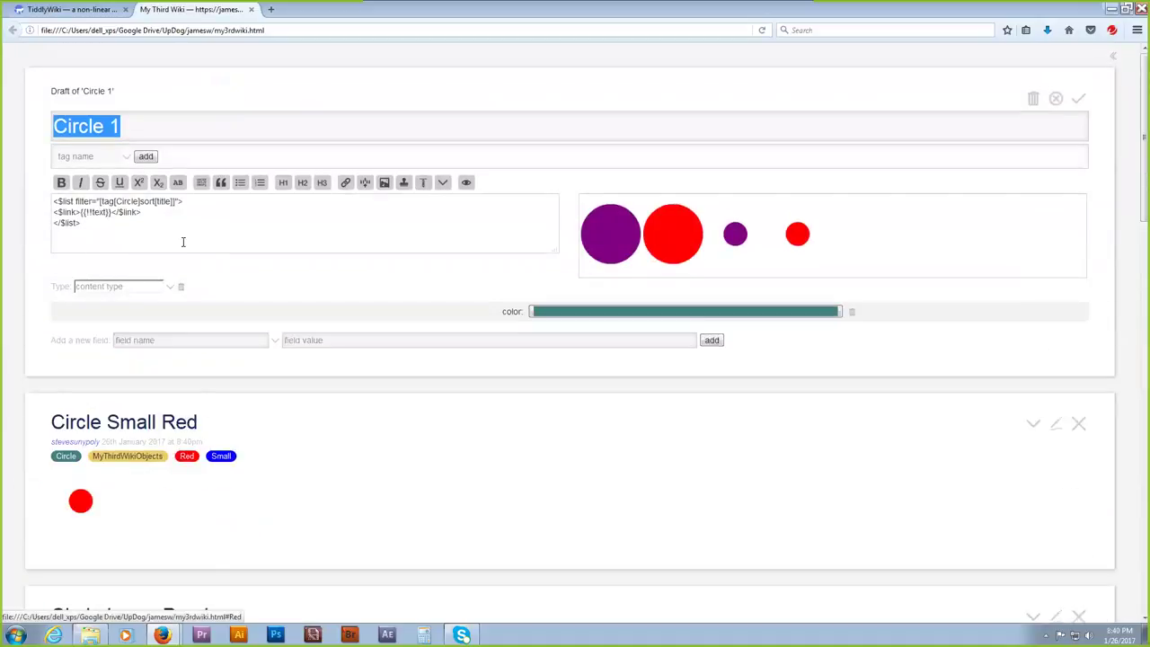
left_click_drag(139, 201, 117, 201)
type("Square")
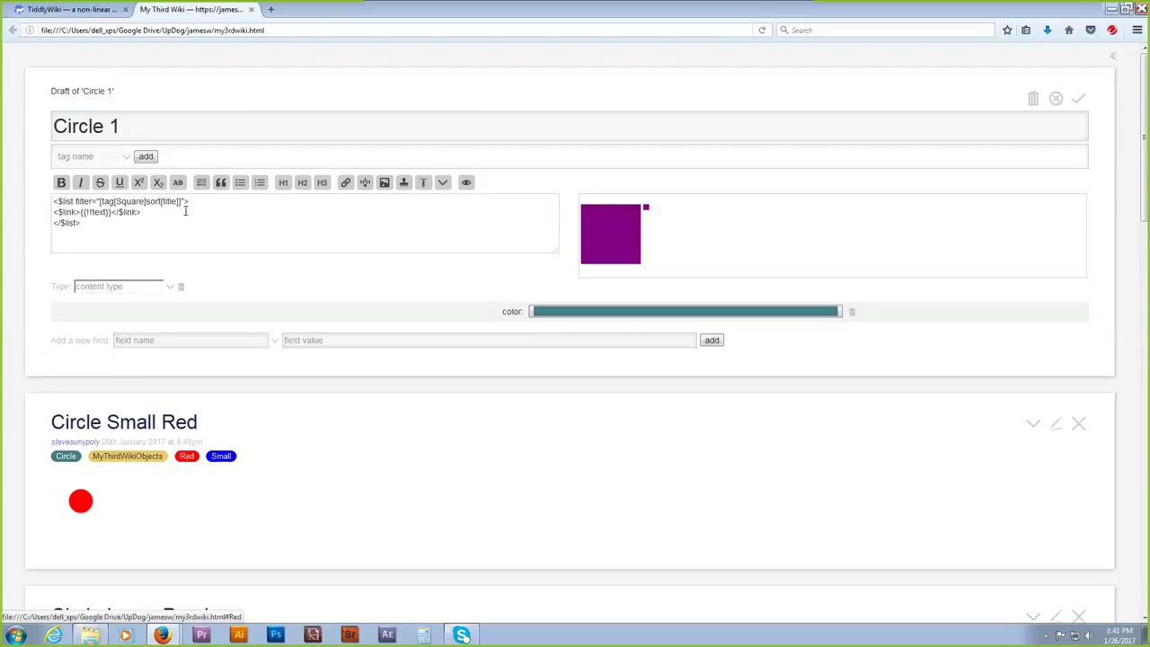
Retitle the cloned list draft Square and add the new tag Shape to it.
left_click_drag(131, 133, 54, 127)
left_click(73, 127)
type("Square")
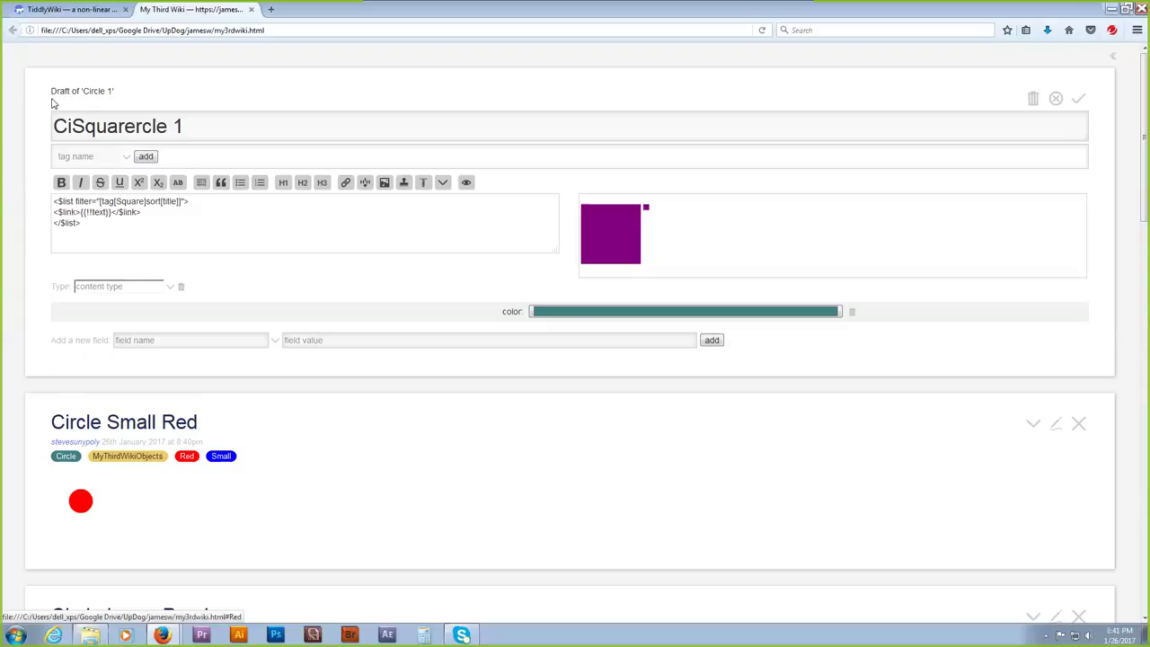
left_click_drag(179, 126, 15, 122)
type("S")
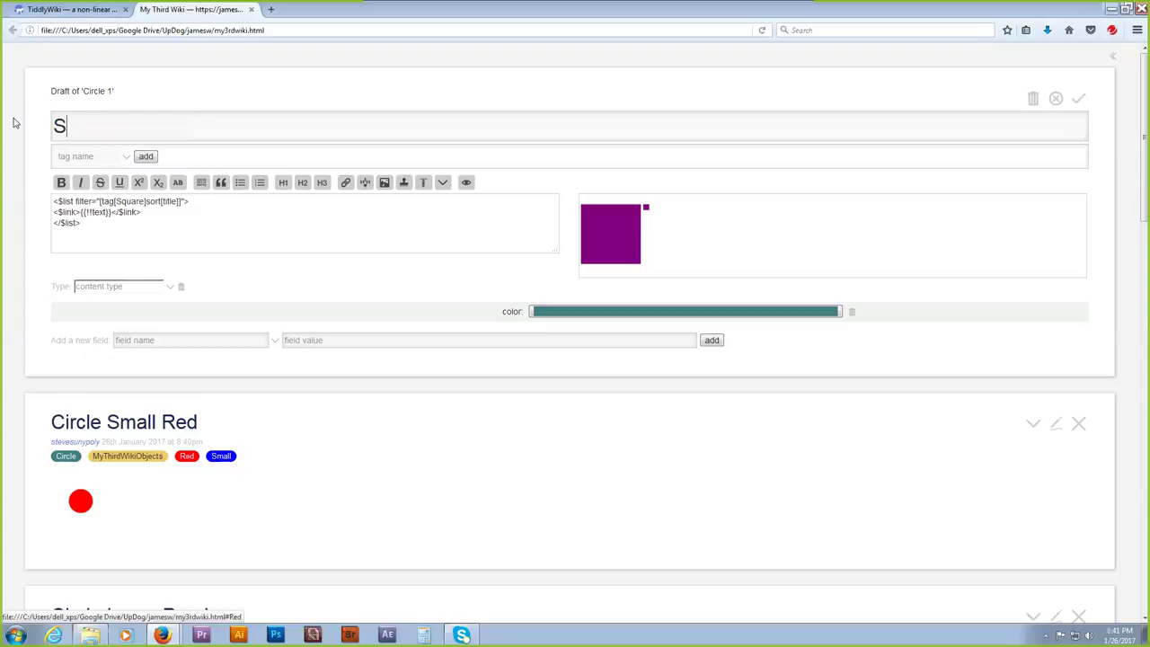
type("quare")
left_click(60, 155)
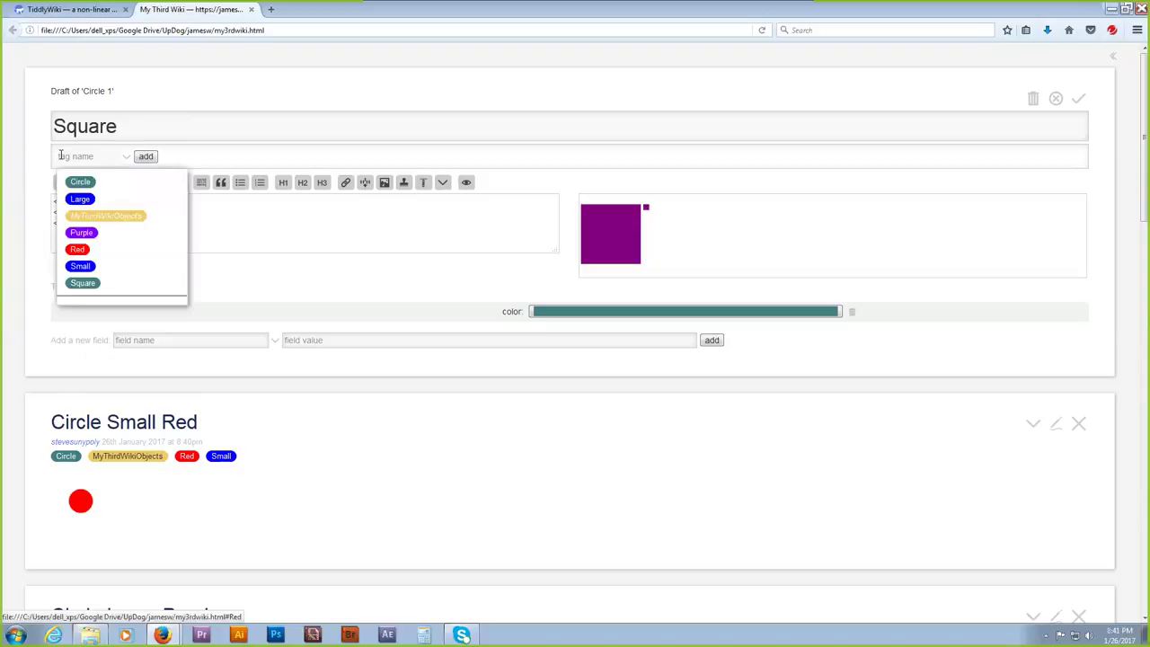
type("Shape")
left_click(146, 156)
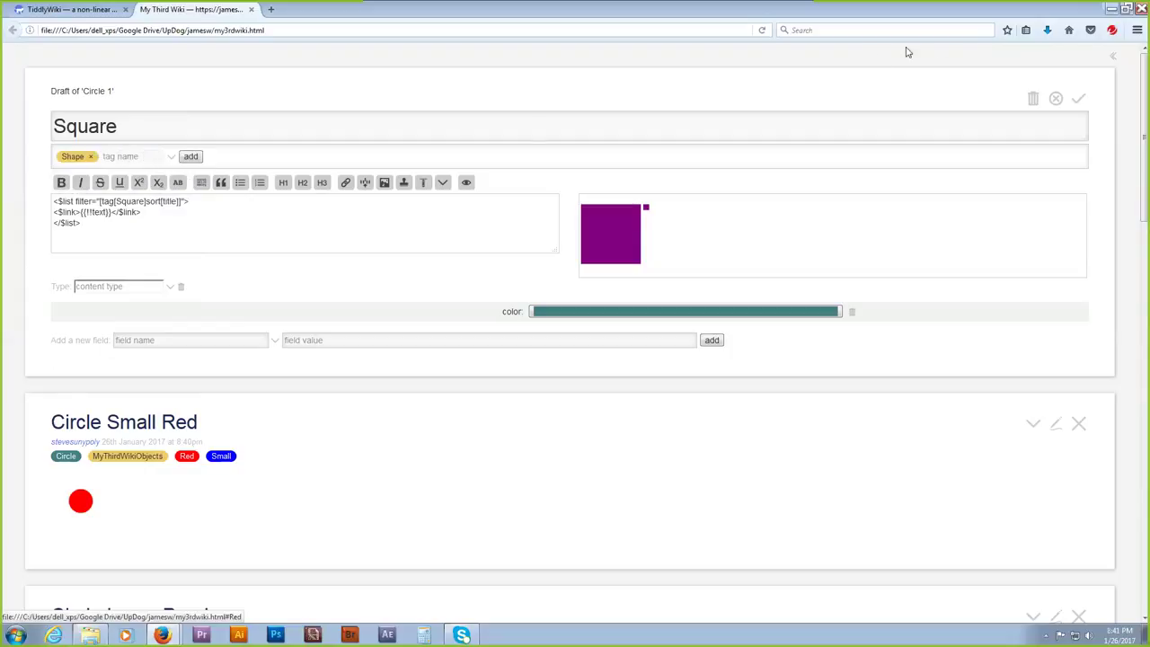
Try saving the draft as Square, decline overwriting the existing tiddler, retitle the draft Square 1 and save it.
left_click(1078, 100)
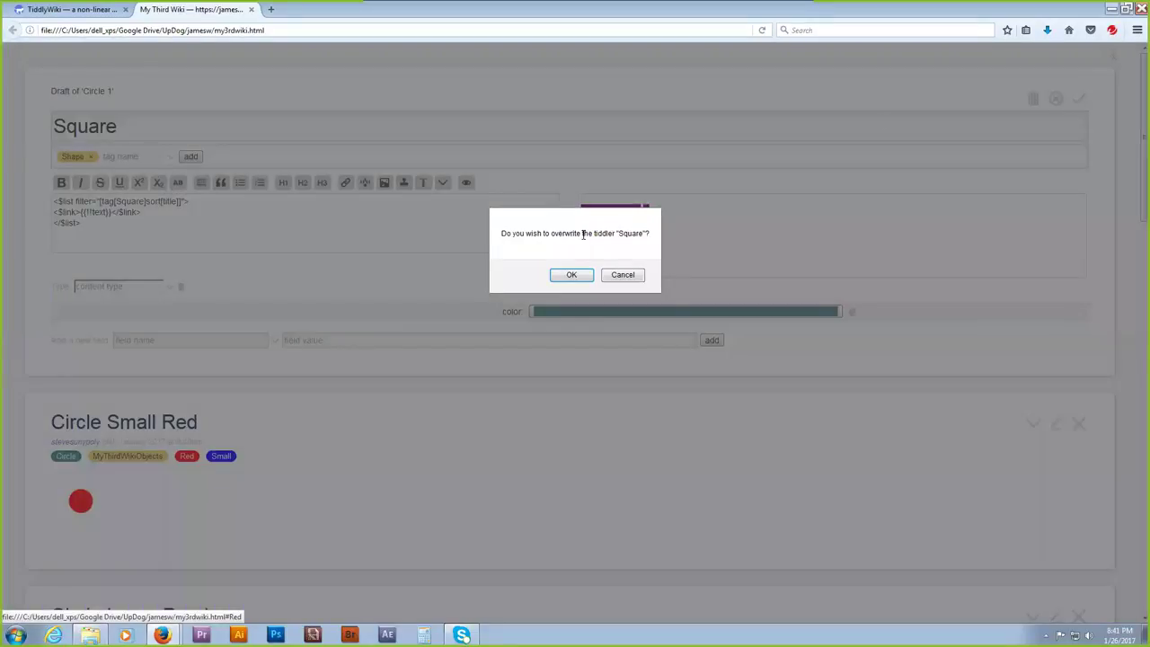
left_click(620, 276)
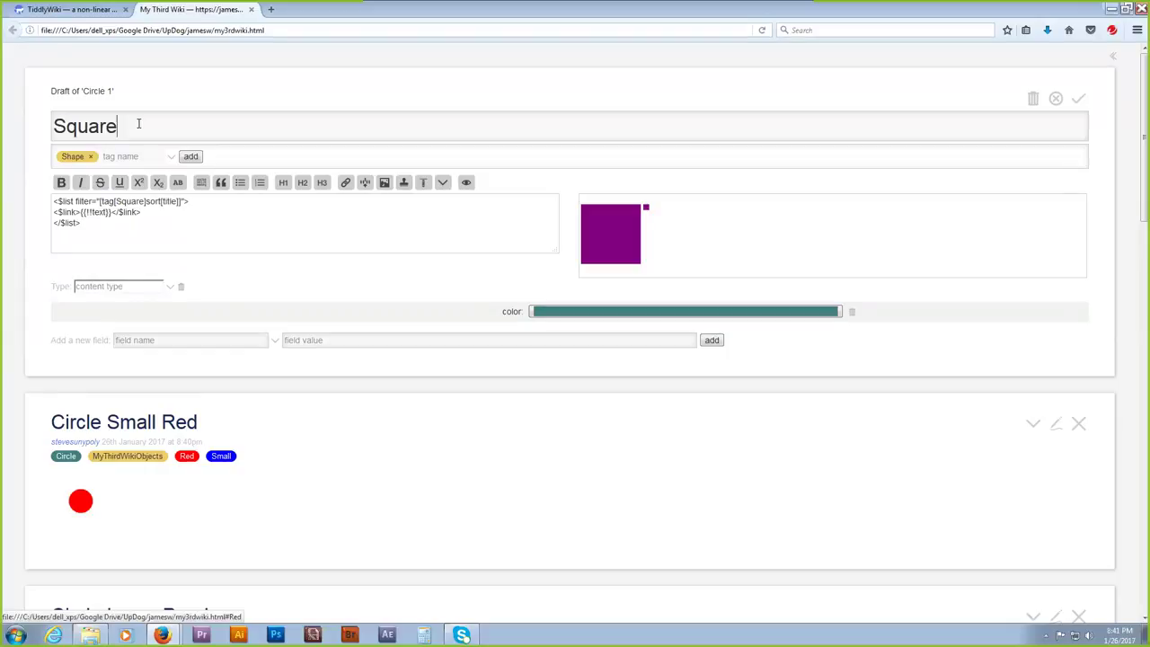
scroll(138, 123, "down", 10)
scroll(139, 128, "down", 7)
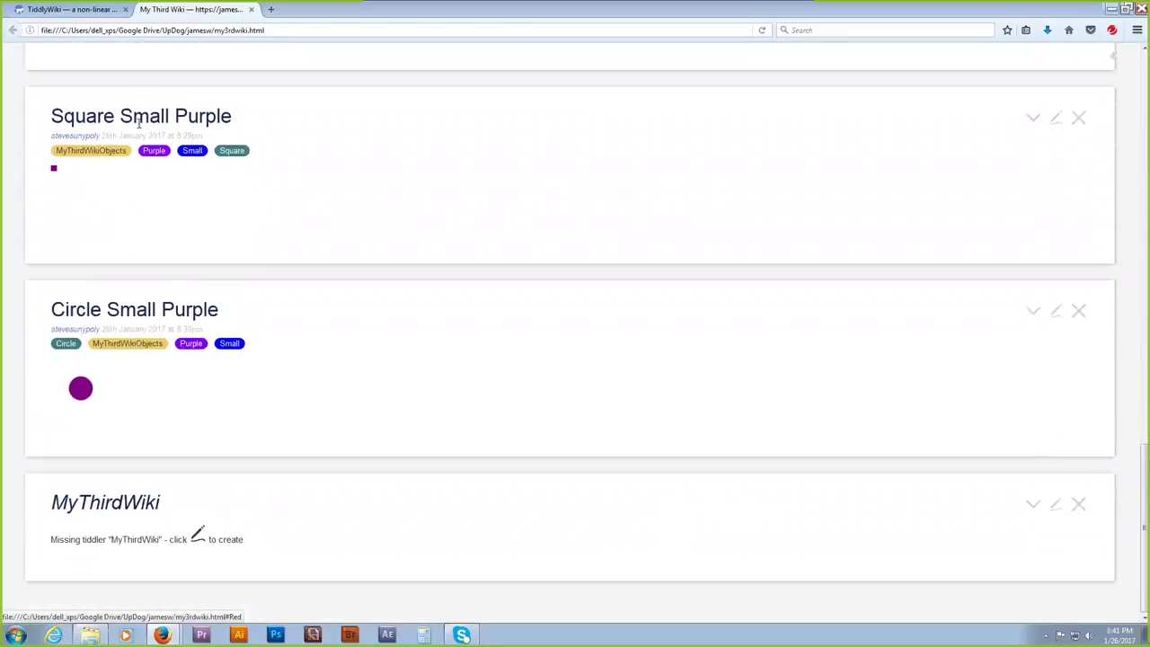
scroll(138, 123, "up", 12)
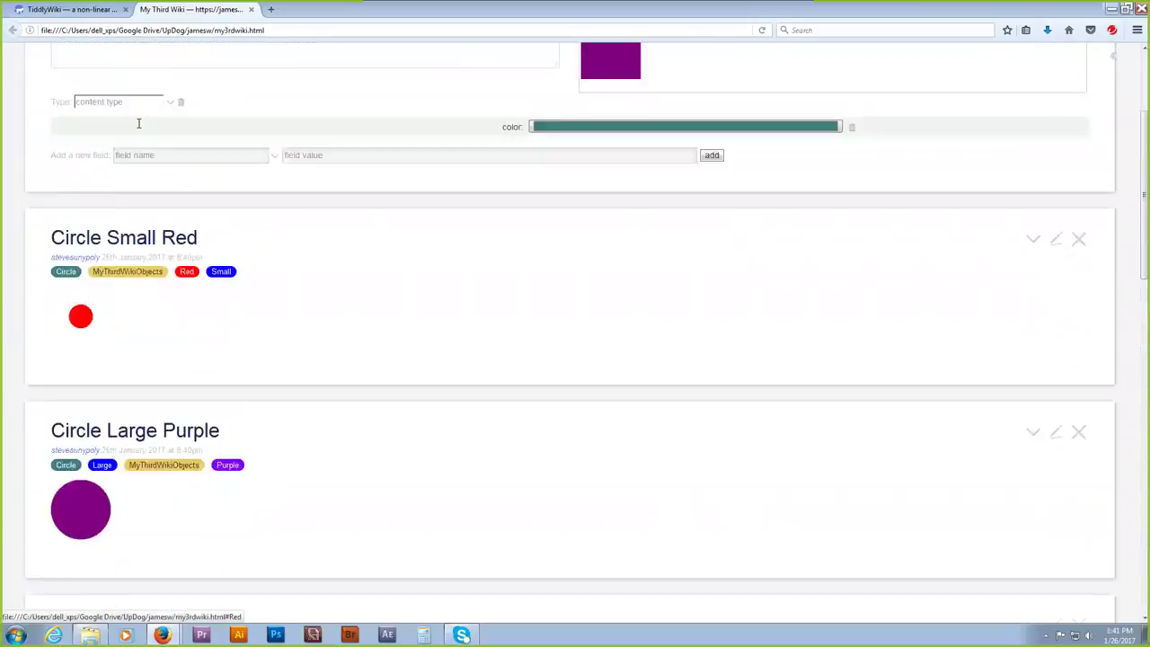
scroll(138, 123, "up", 4)
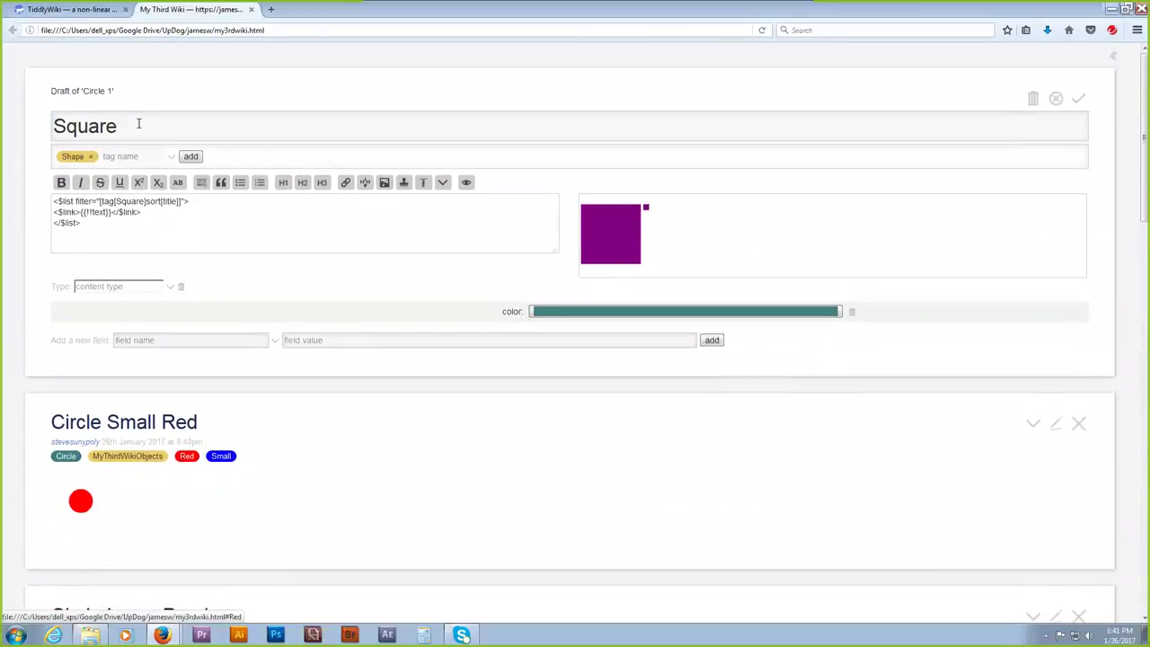
type("1")
left_click(1078, 98)
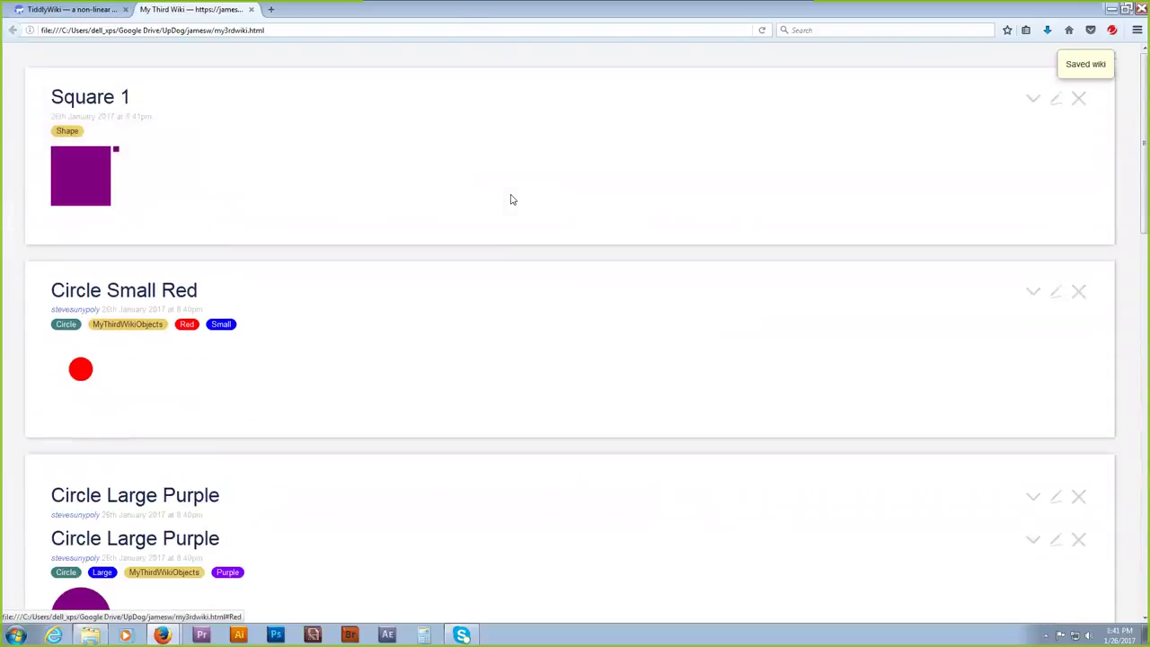
Show the sidebar, open the old empty Square tiddler from the recent tiddlers and delete it.
scroll(378, 270, "down", 6)
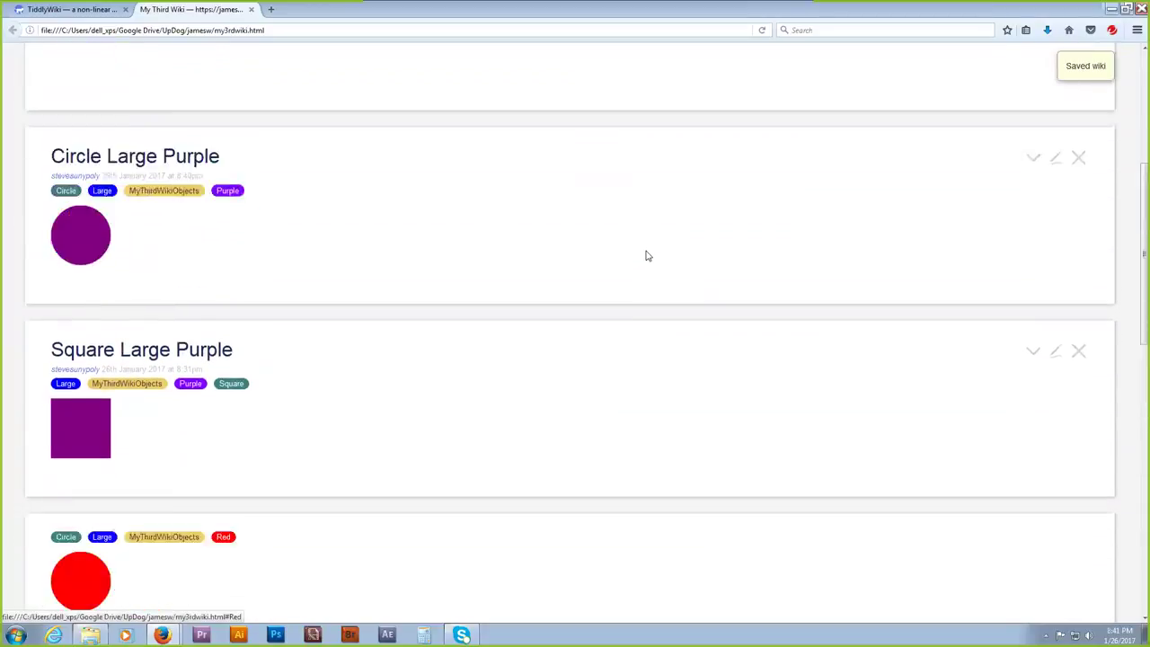
scroll(644, 256, "up", 6)
left_click(1114, 56)
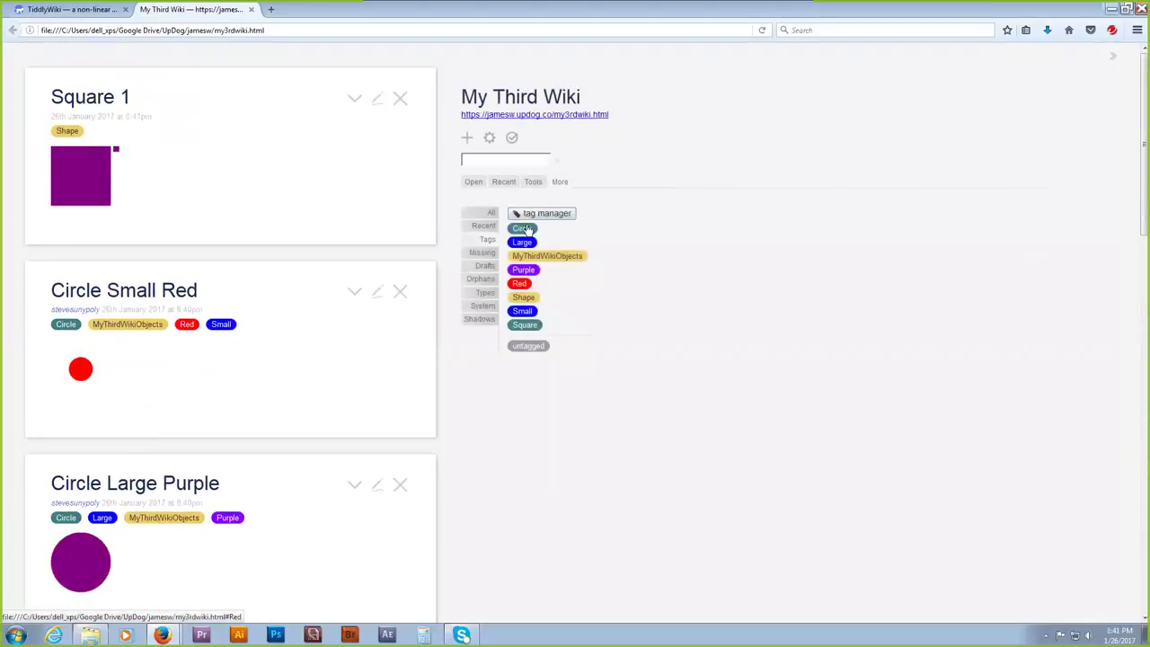
left_click(516, 185)
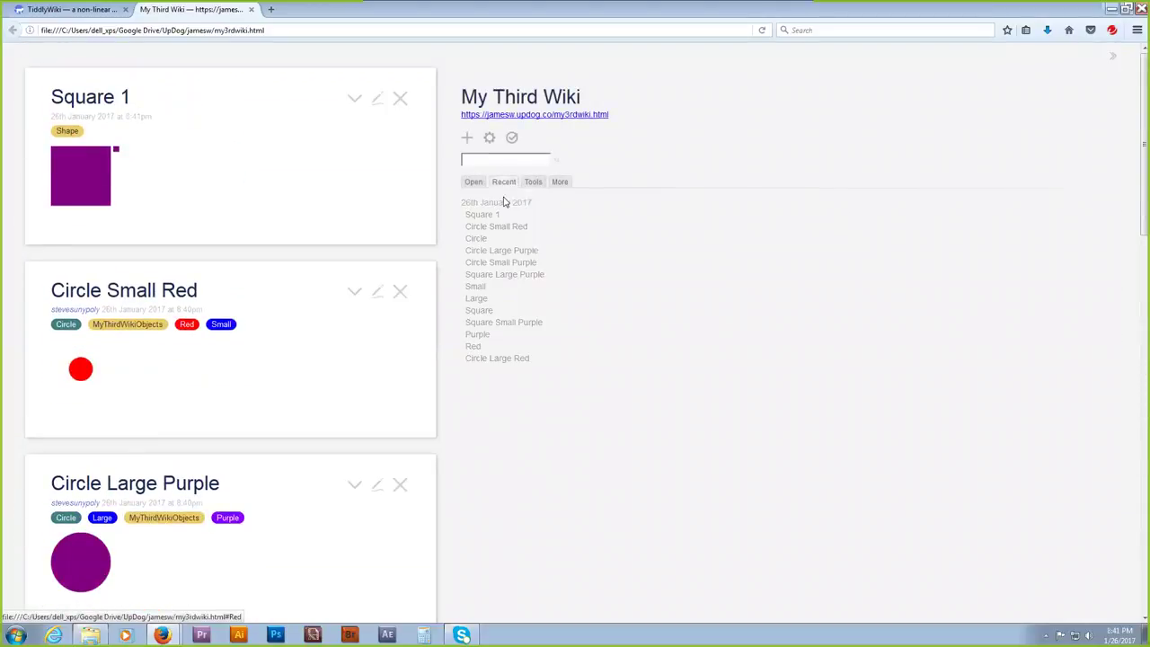
left_click(479, 310)
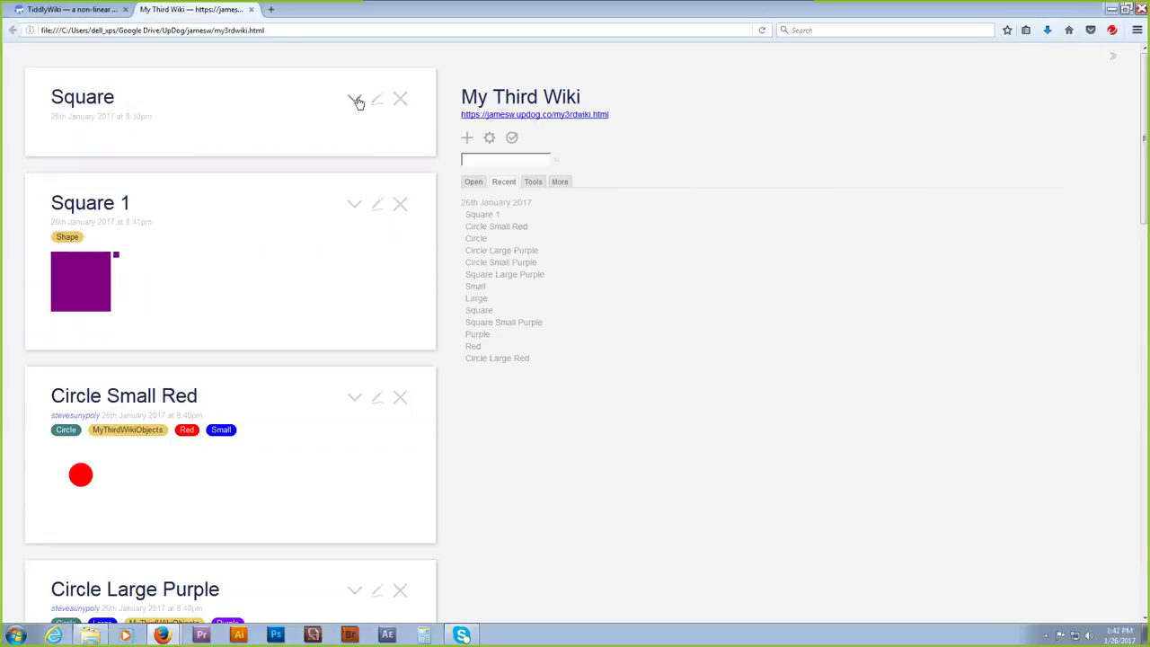
left_click(355, 99)
left_click(393, 209)
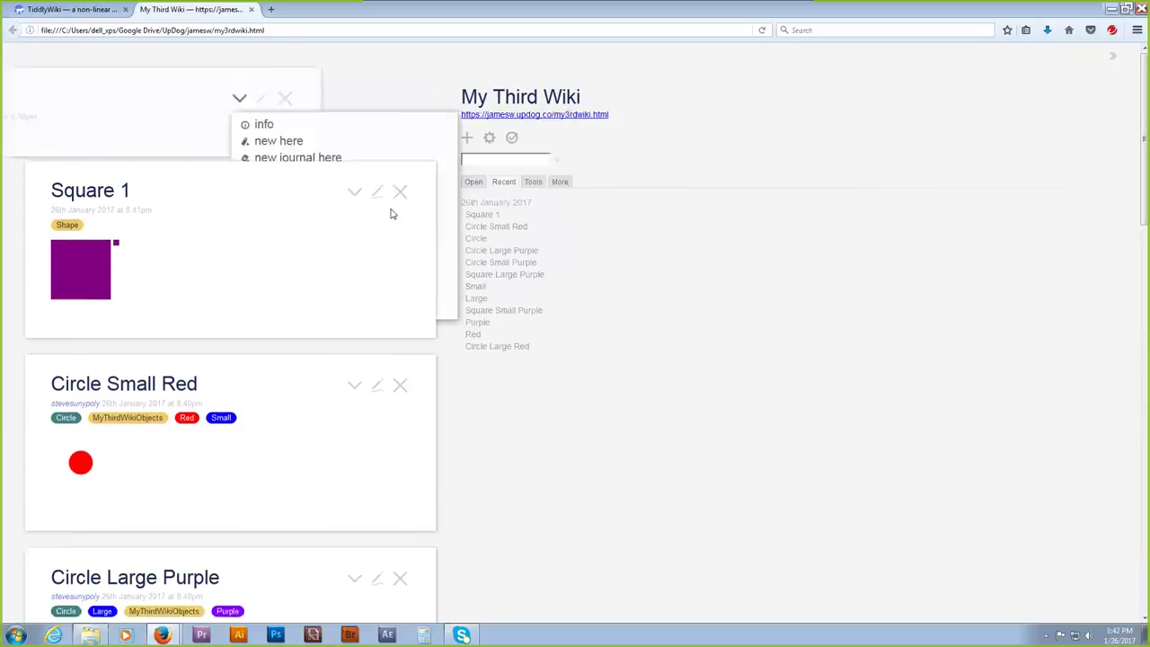
Retitle the Square 1 tiddler as Square and save it.
left_click(368, 103)
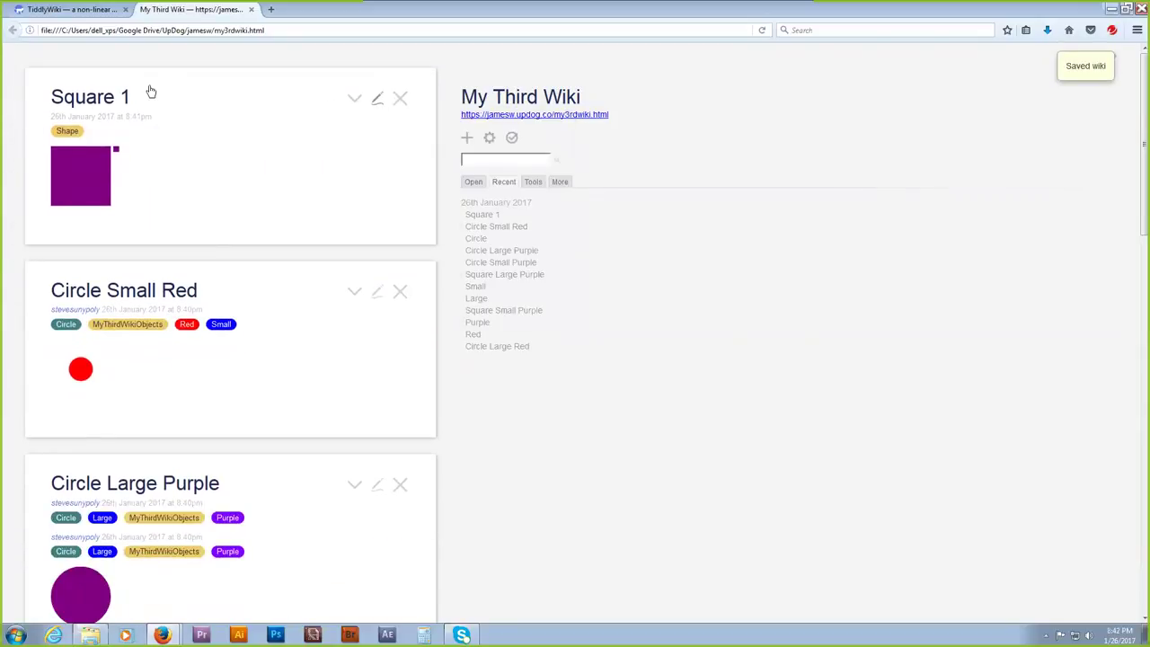
left_click(158, 122)
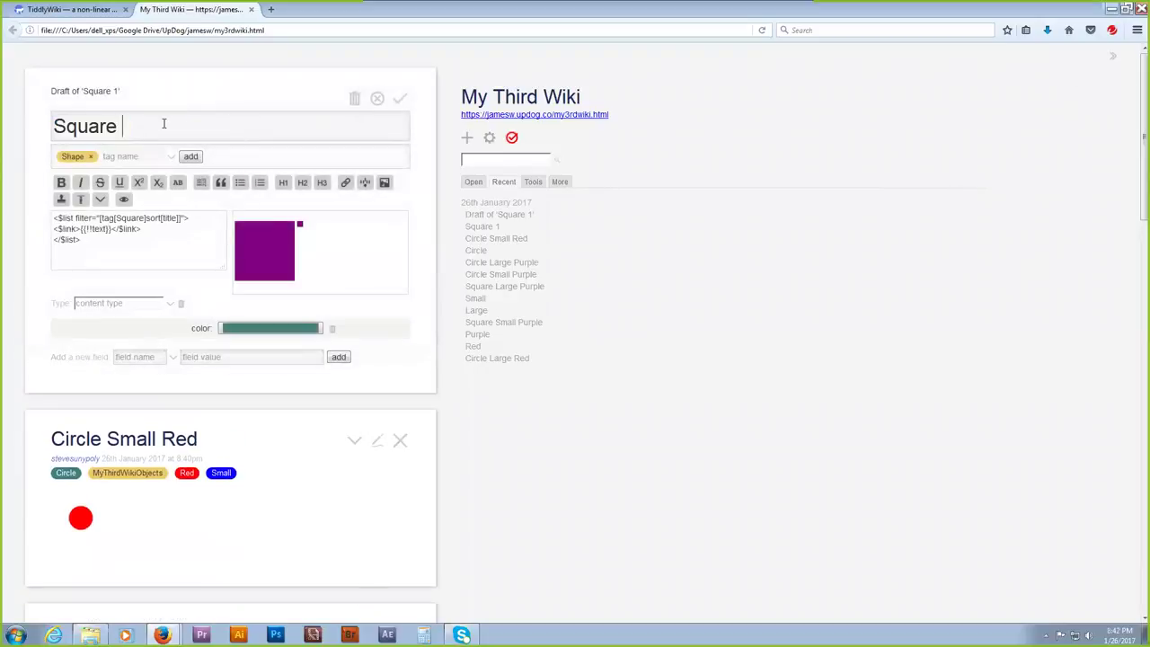
left_click(400, 101)
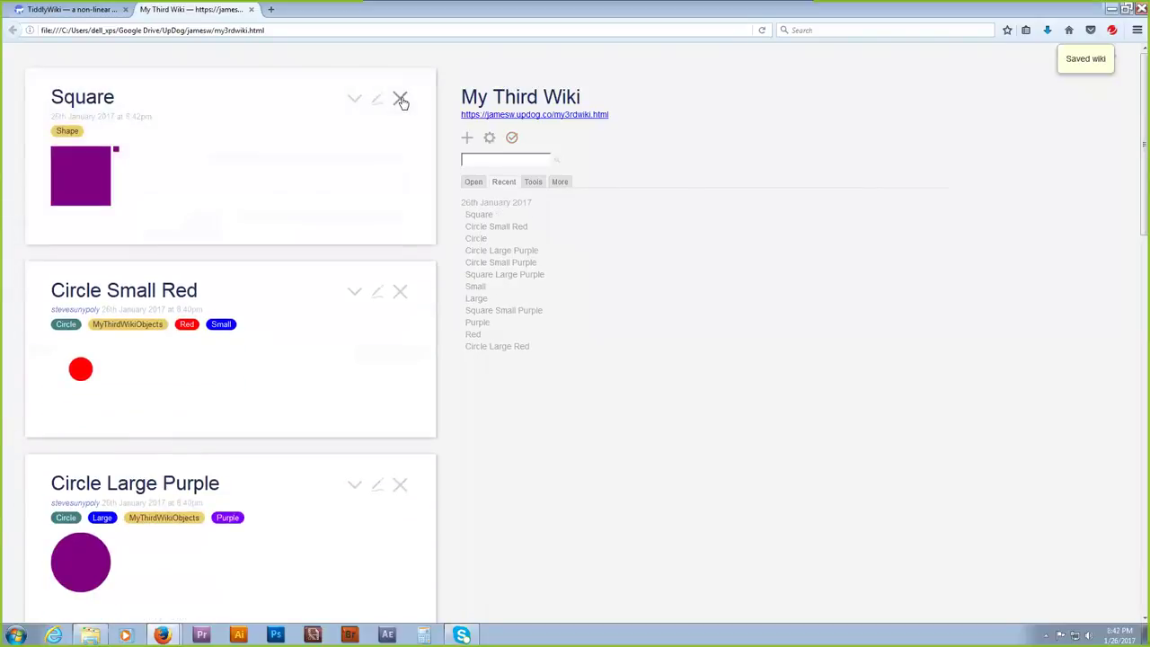
Review the Square tiddler's title, tag and list filter in its draft, then save it without edits.
left_click(381, 104)
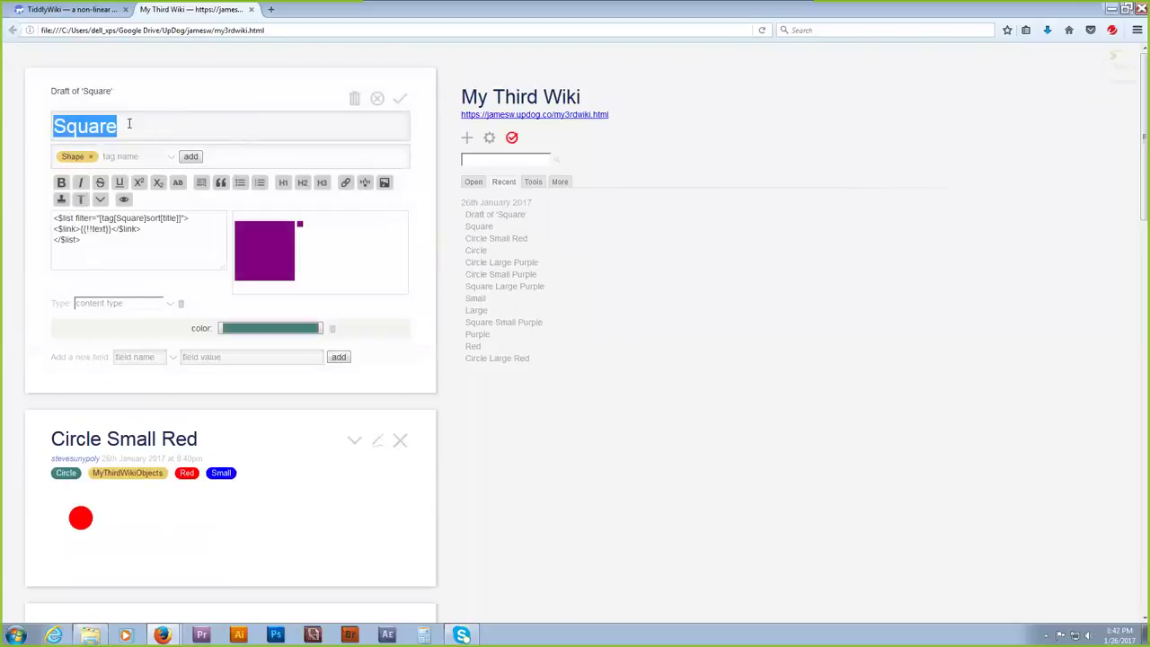
left_click(128, 124)
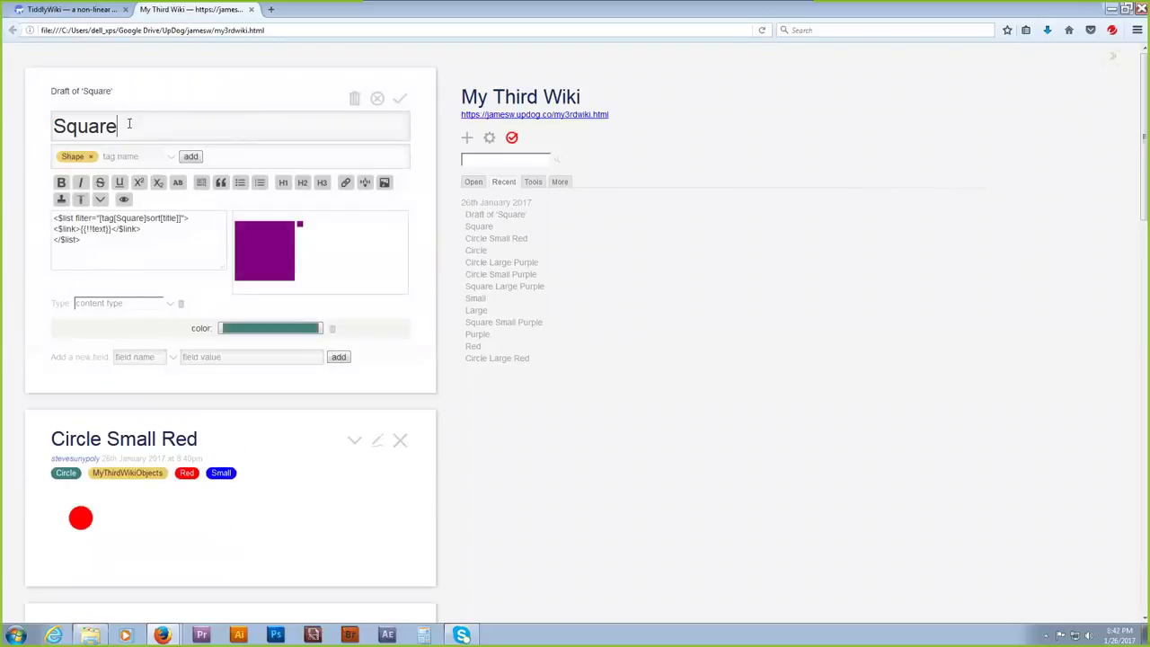
left_click(399, 99)
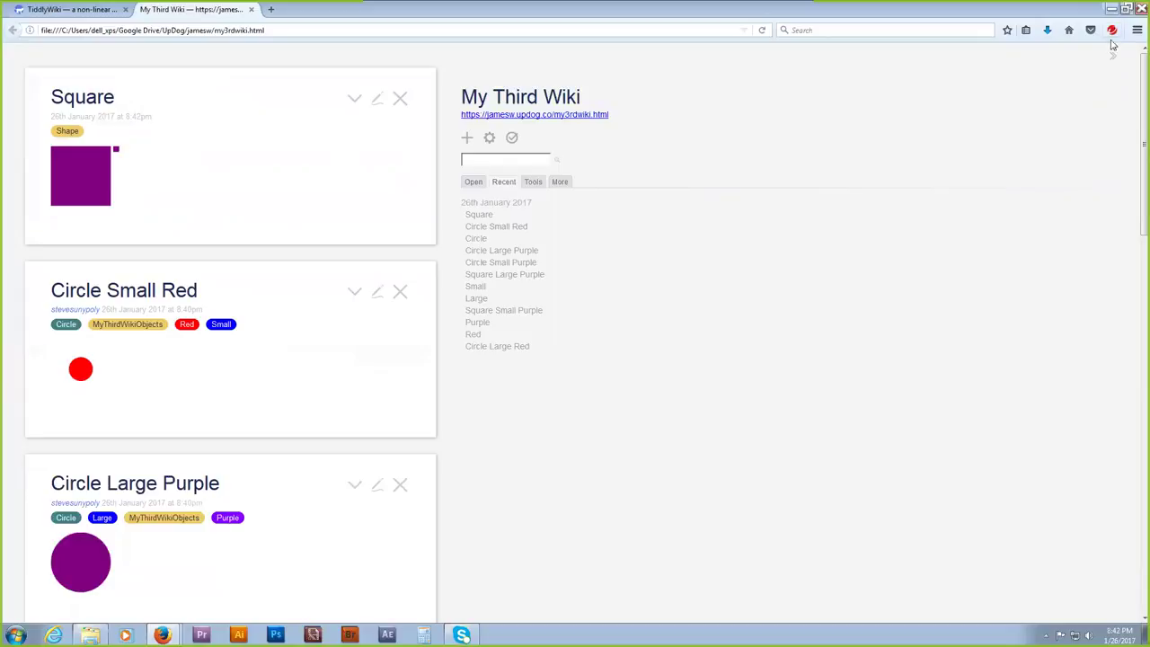
Hide the sidebar, clone the Square Large Purple tiddler and retitle the draft Square Large Red.
left_click(1112, 59)
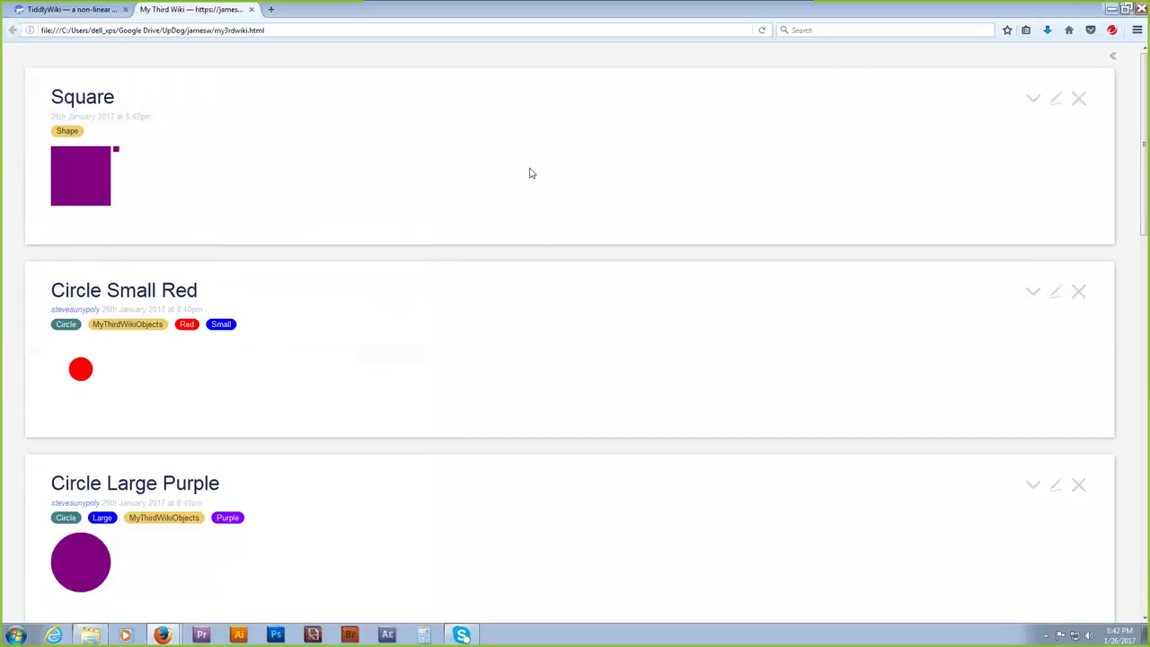
scroll(86, 178, "down", 4)
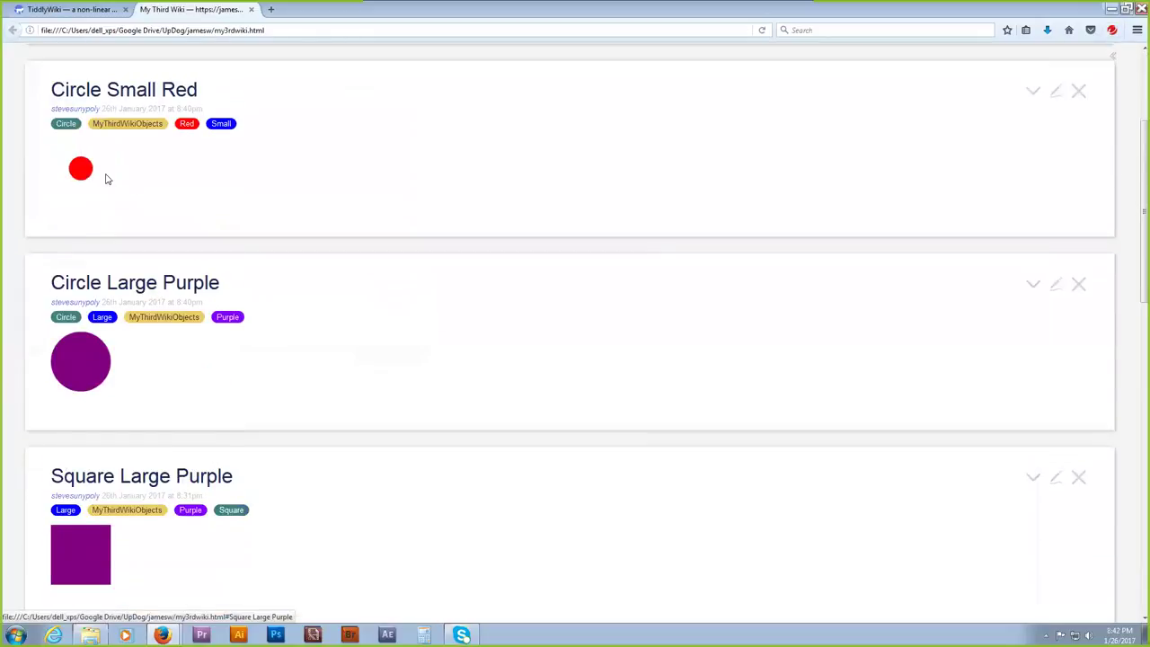
left_click(1038, 480)
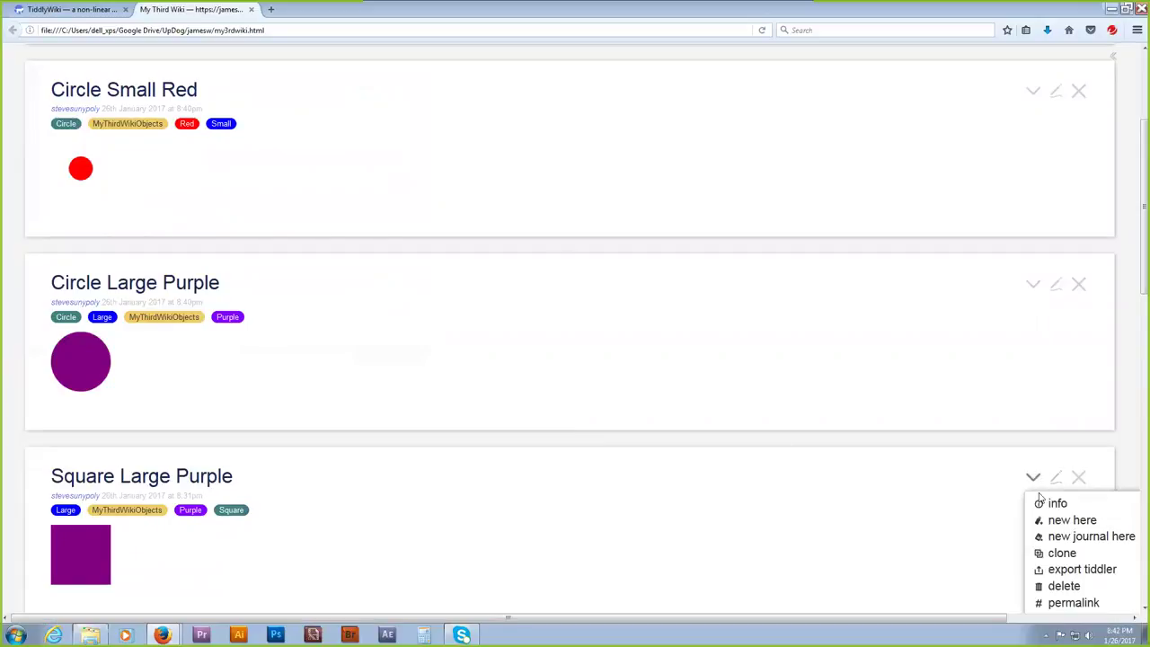
left_click(1060, 553)
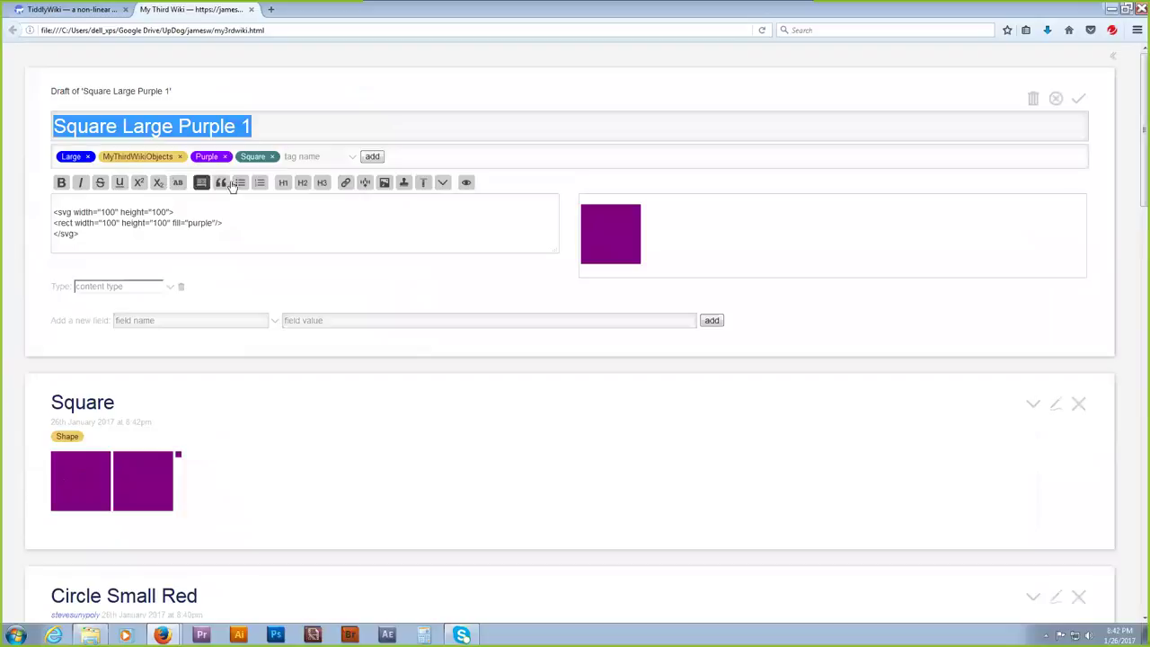
left_click_drag(252, 126, 183, 126)
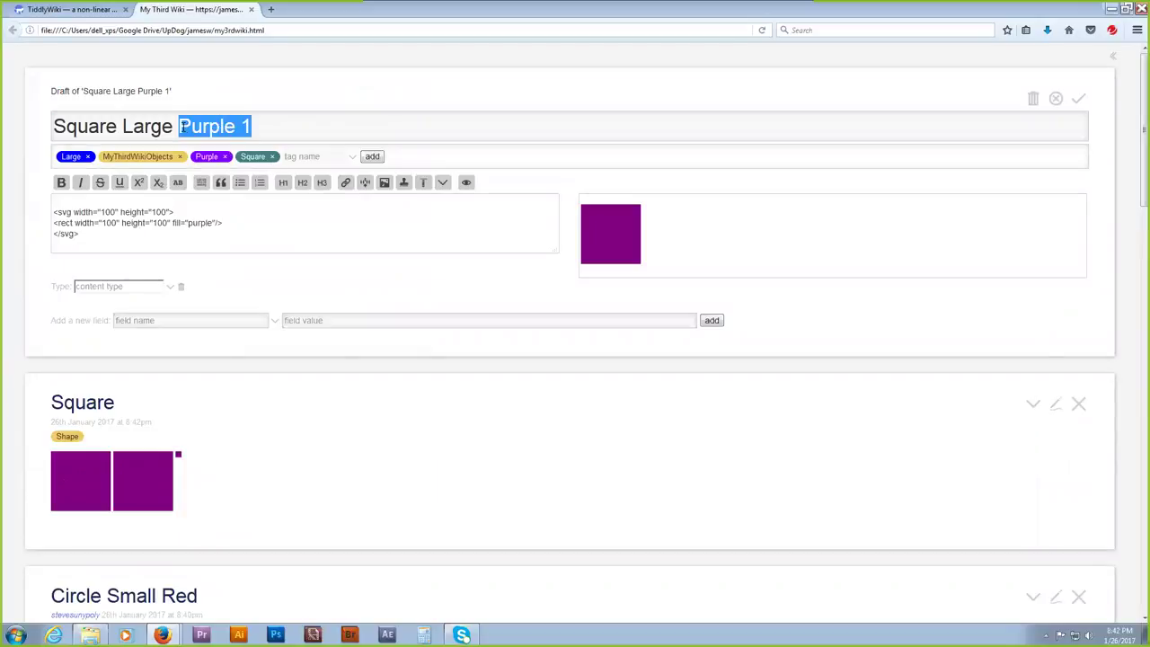
type("Red")
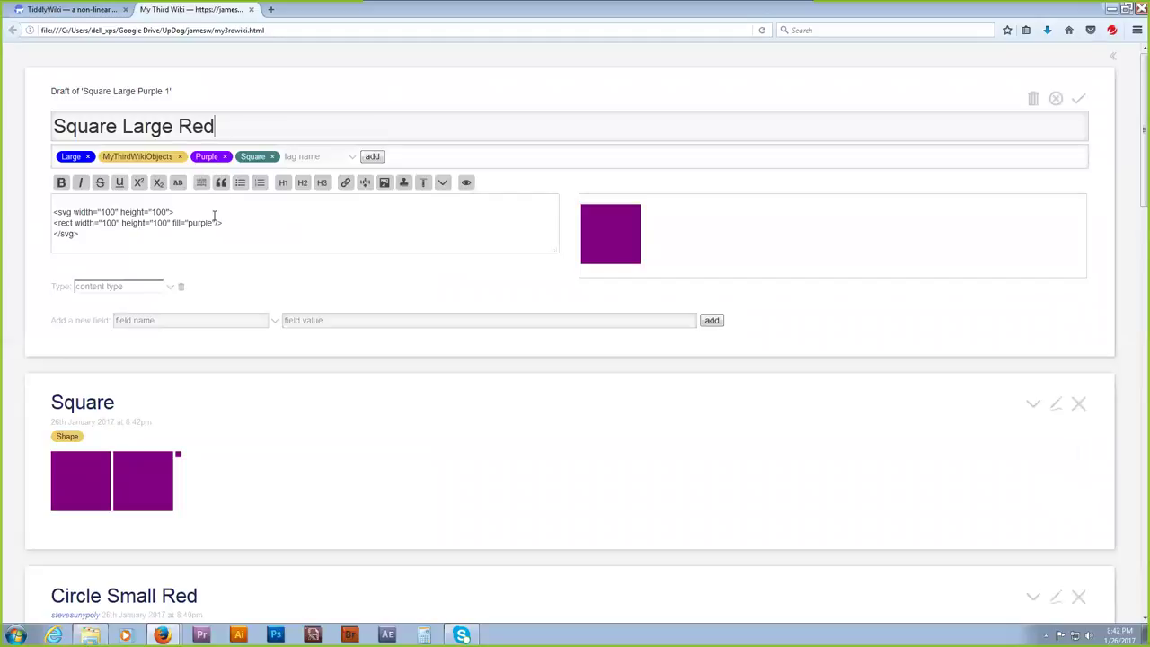
Set the rectangle's fill to red, replace the Purple tag with the existing Red tag and save the Square Large Red tiddler.
left_click_drag(211, 223, 192, 225)
type("red")
left_click(226, 157)
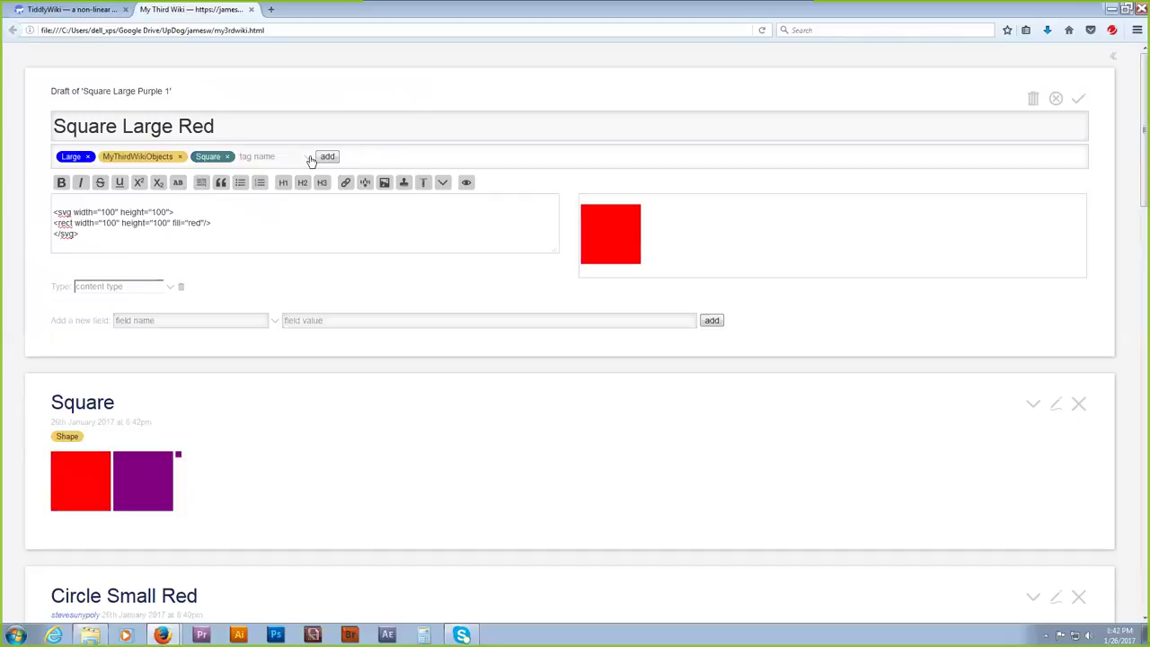
left_click(273, 156)
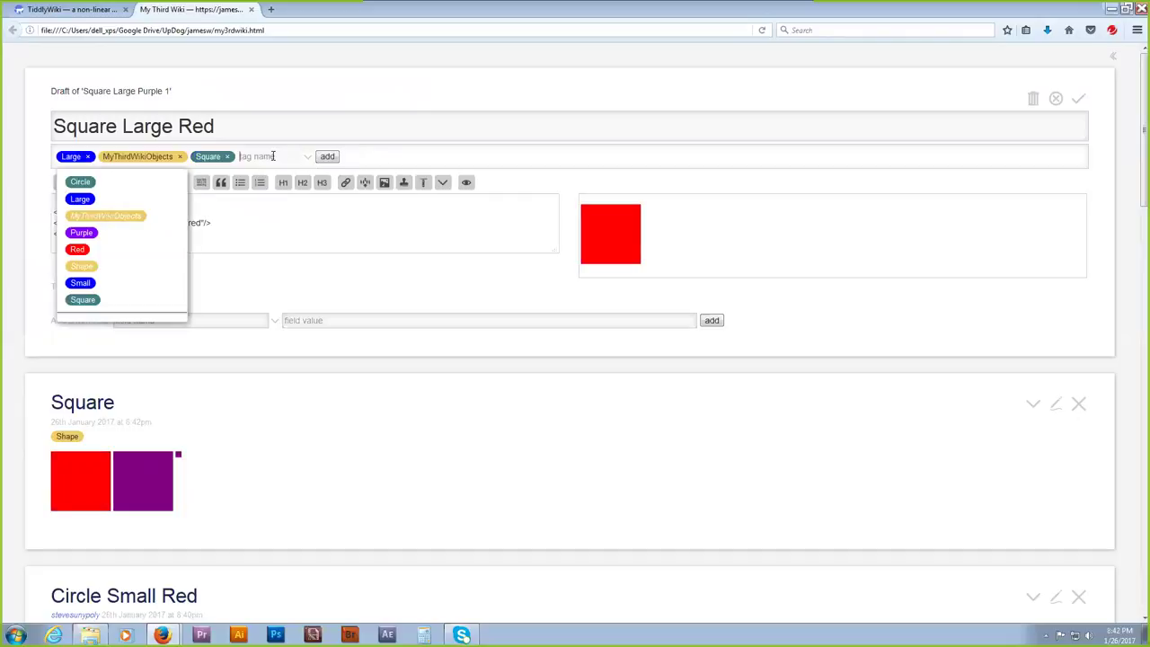
left_click(67, 252)
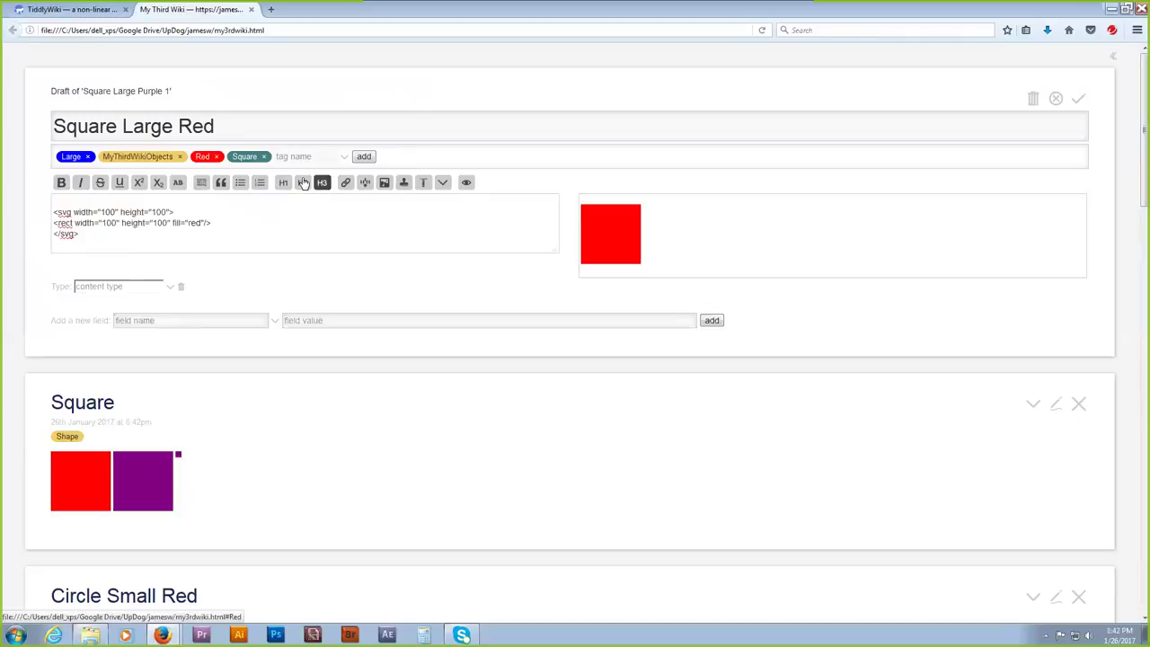
left_click(1076, 100)
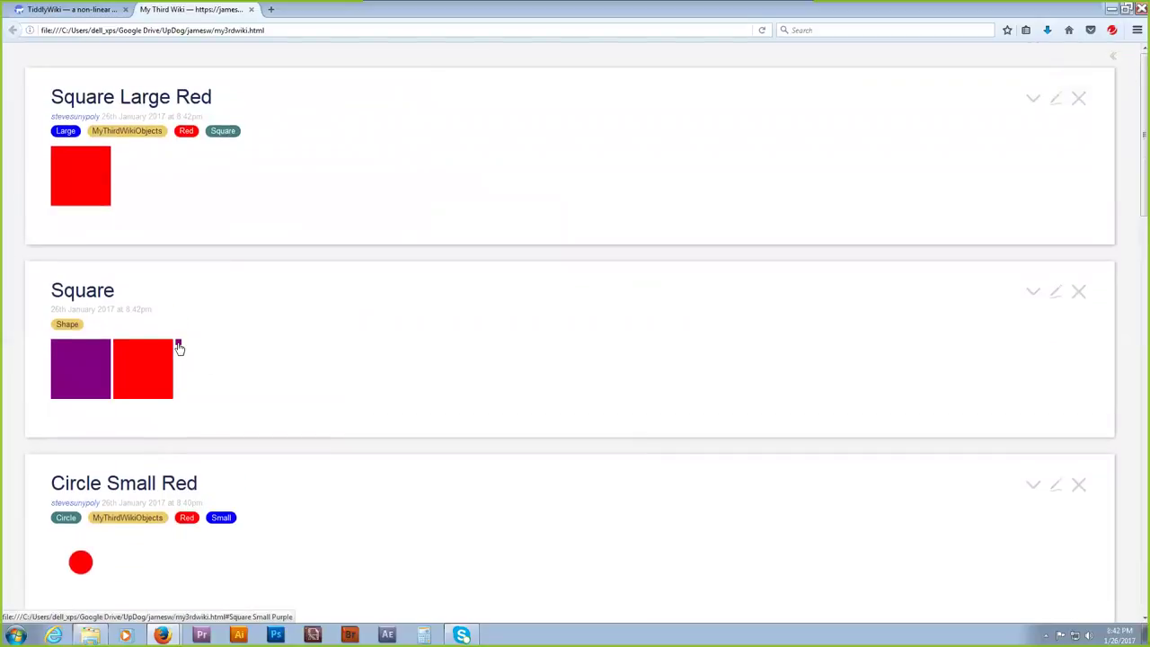
Follow the small purple square's link in the Square tiddler and close the missing MyThirdWiki tiddler.
left_click(179, 346)
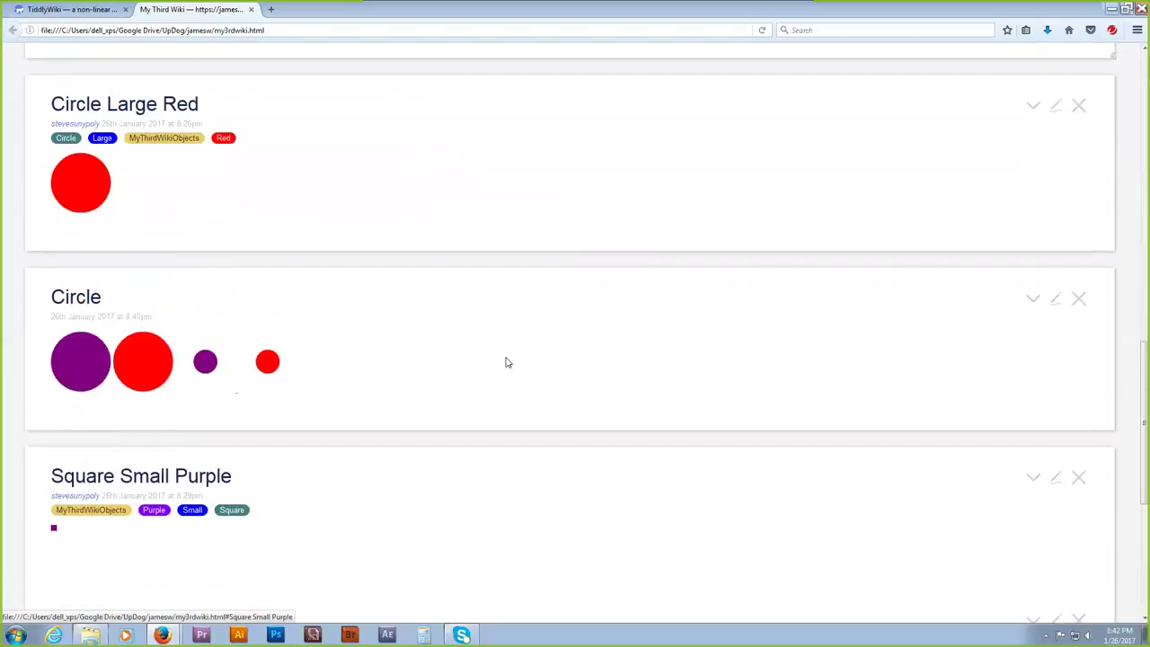
left_click(1057, 480)
left_click(1054, 365)
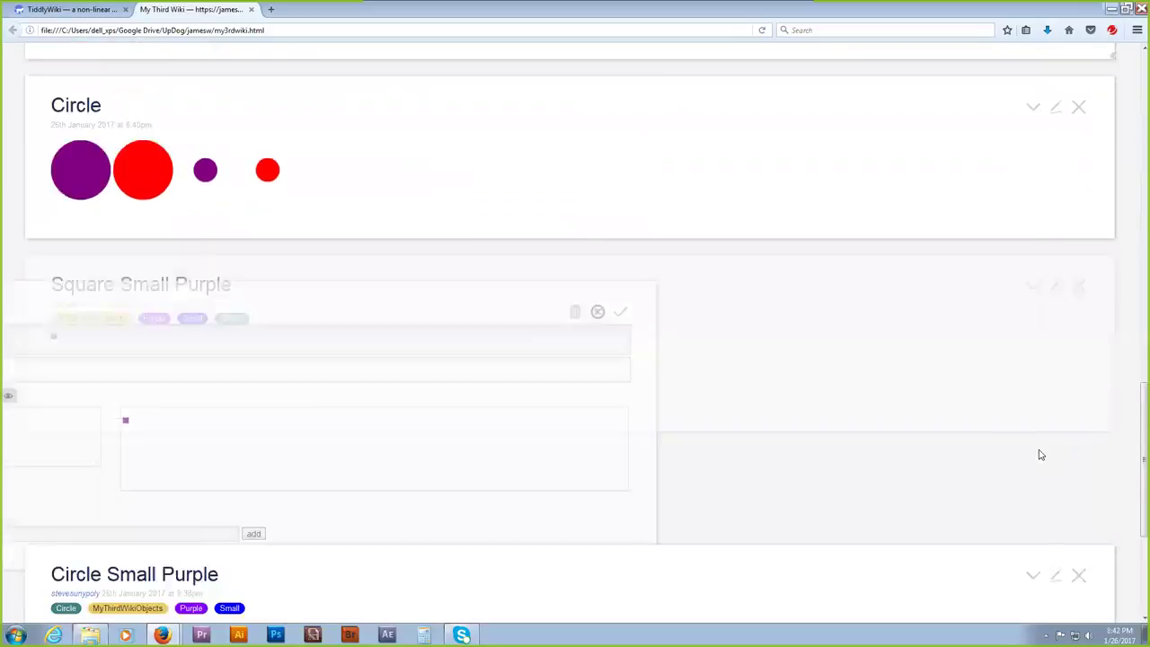
left_click(1033, 504)
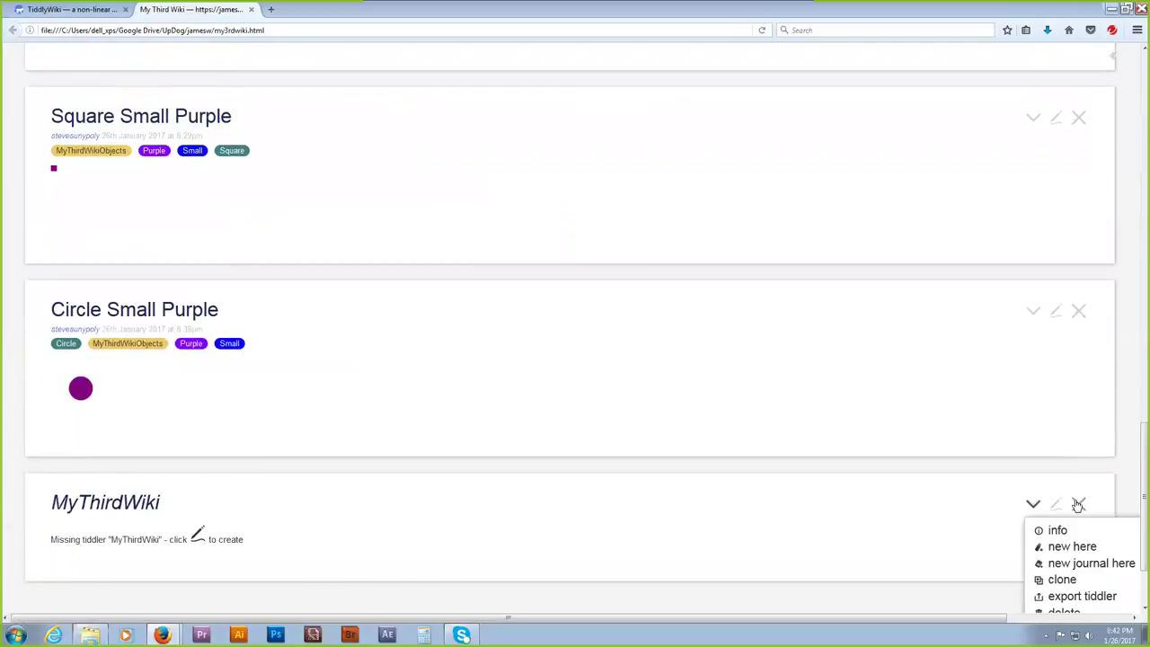
left_click(1078, 504)
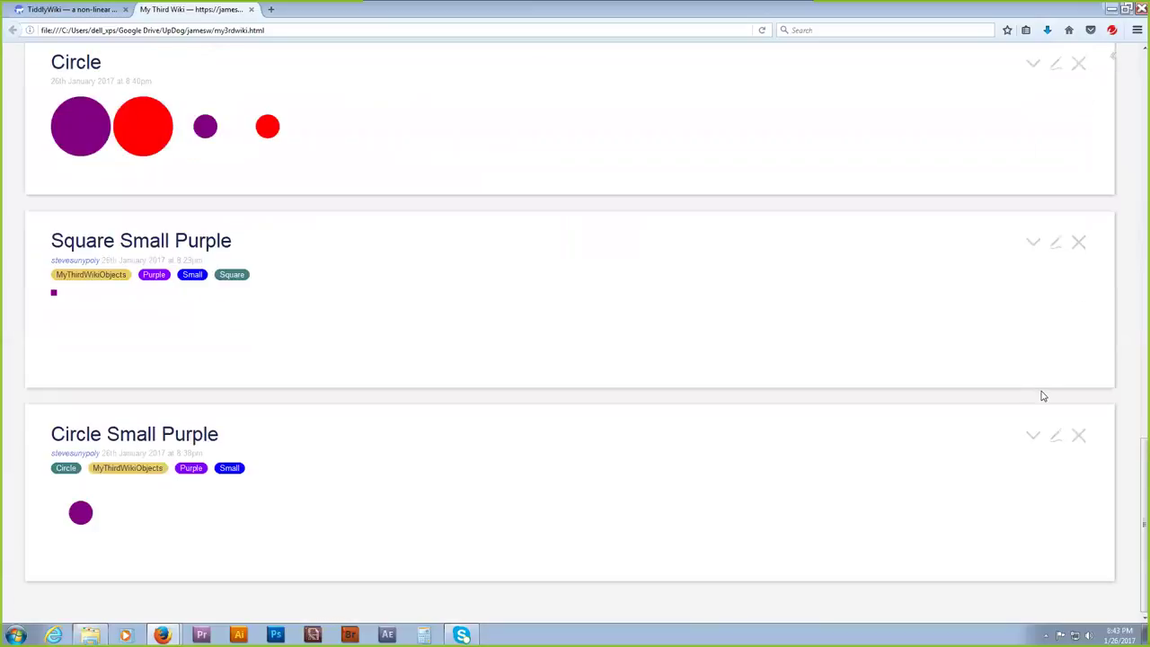
Clone the Square Small Purple tiddler and retitle the draft Square Small Red.
scroll(985, 393, "up", 3)
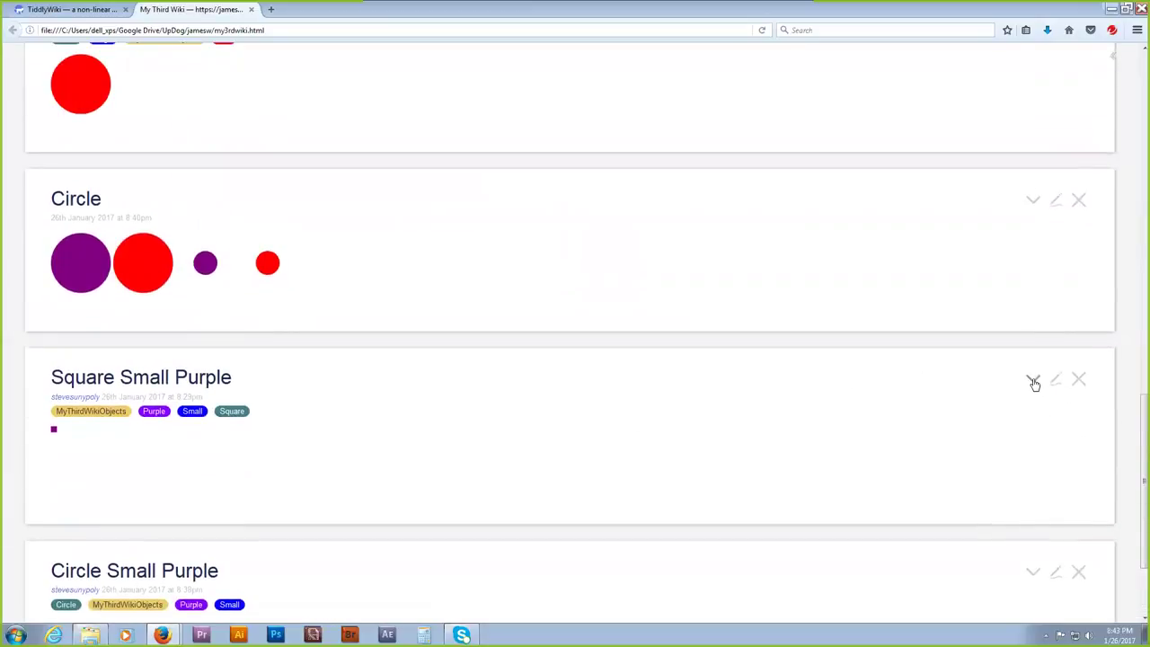
left_click(1033, 384)
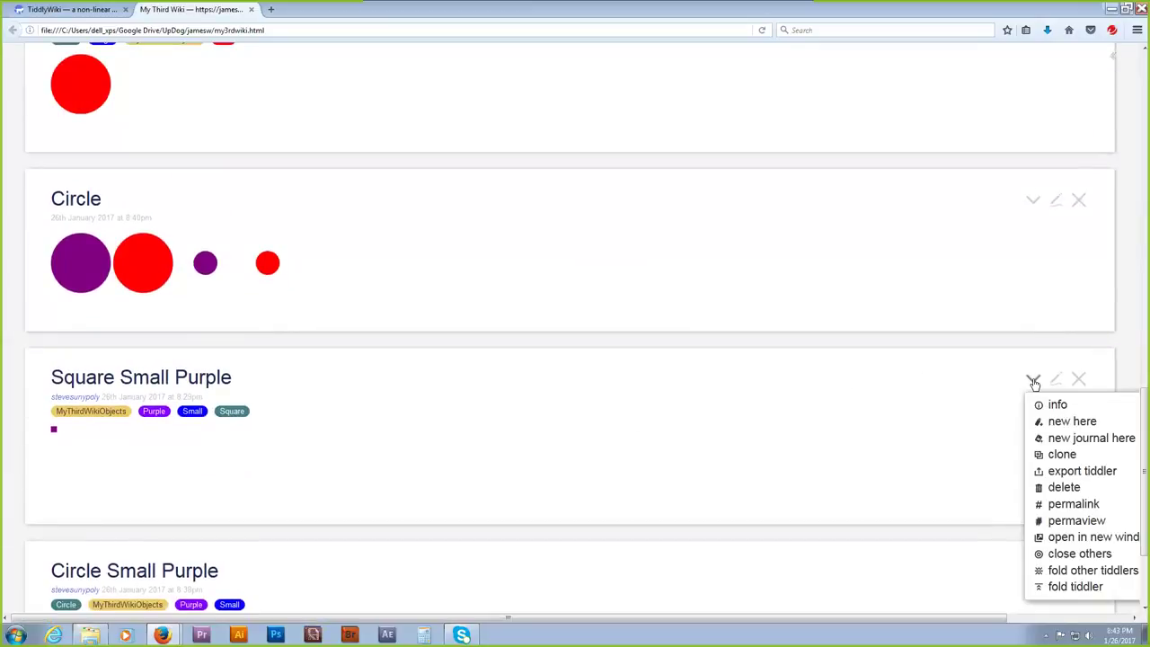
left_click(1062, 455)
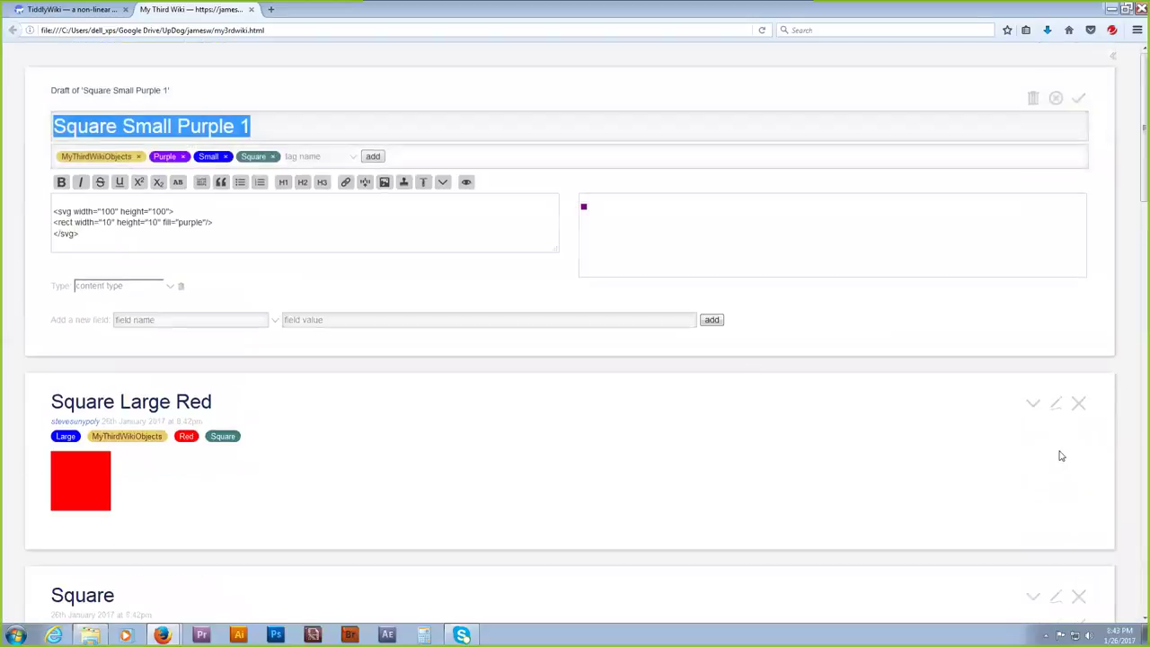
left_click(254, 126)
left_click_drag(254, 125, 180, 126)
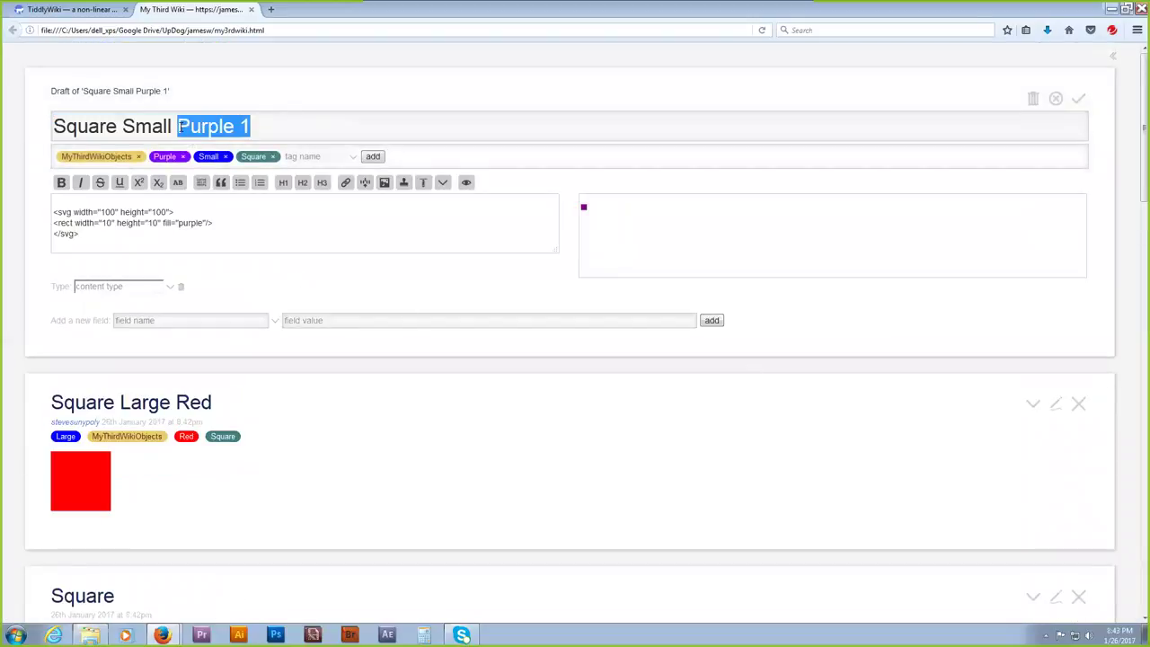
type("Red")
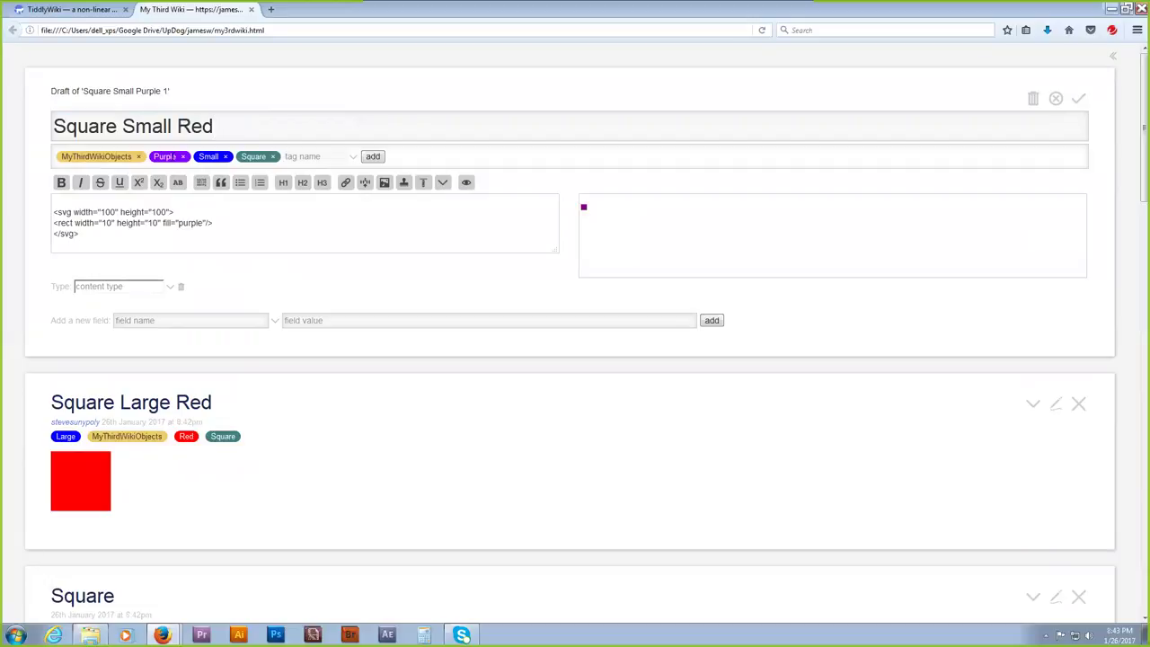
Replace the draft's Purple tag with Red, set the 10 by 10 rectangle's fill to red and save the Square Small Red tiddler.
left_click(182, 156)
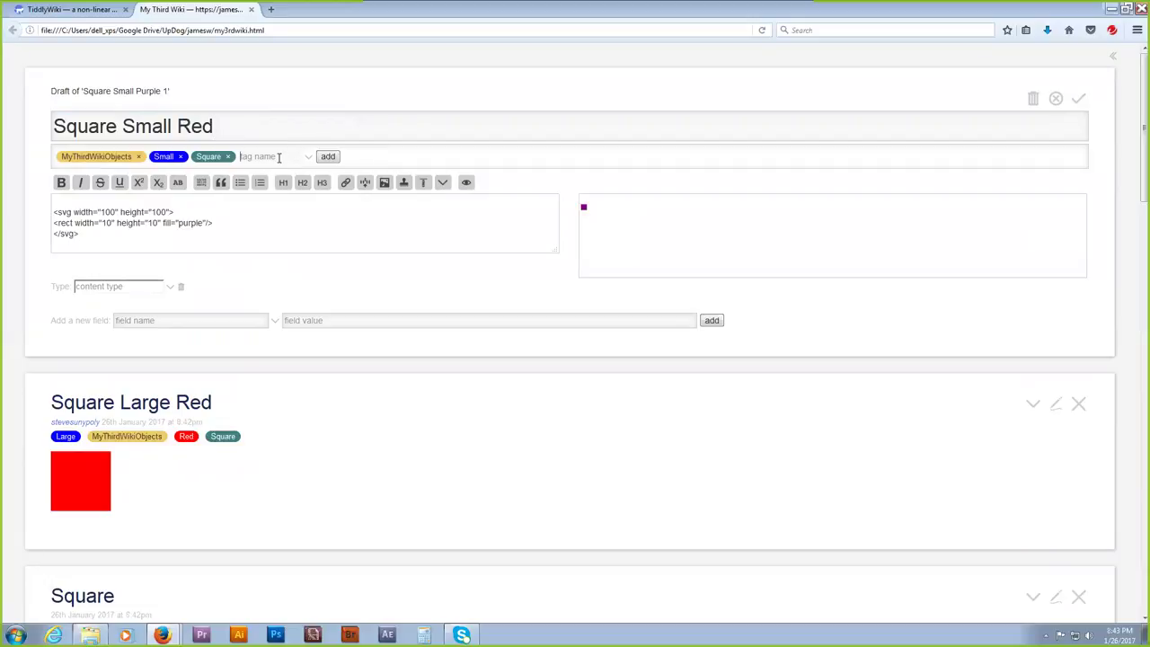
left_click(279, 158)
left_click(77, 249)
left_click(194, 221)
key("BackSpace")
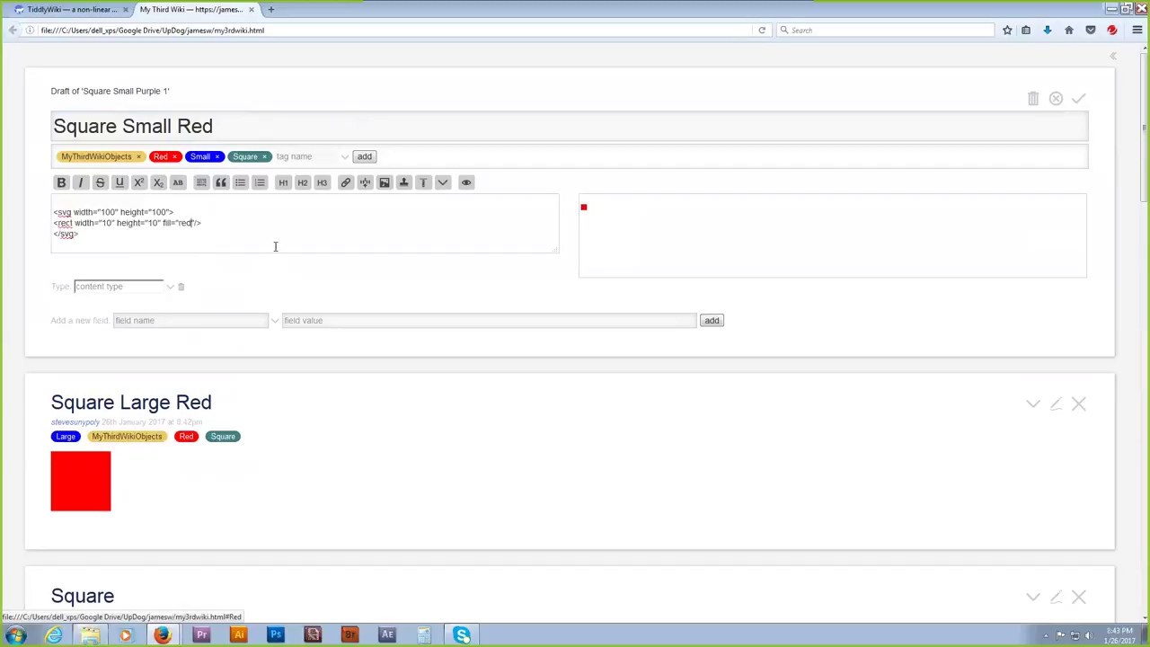
left_click(1081, 100)
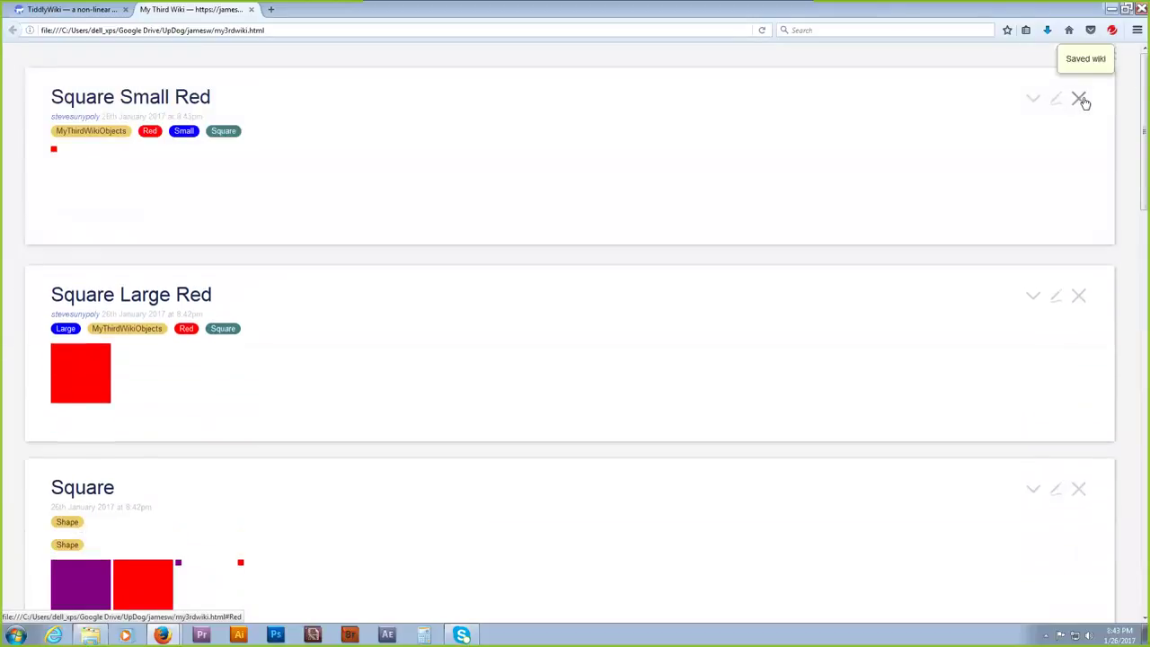
Add the existing Shape tag to the Circle list tiddler and save it.
scroll(496, 261, "down", 2)
scroll(495, 261, "down", 2)
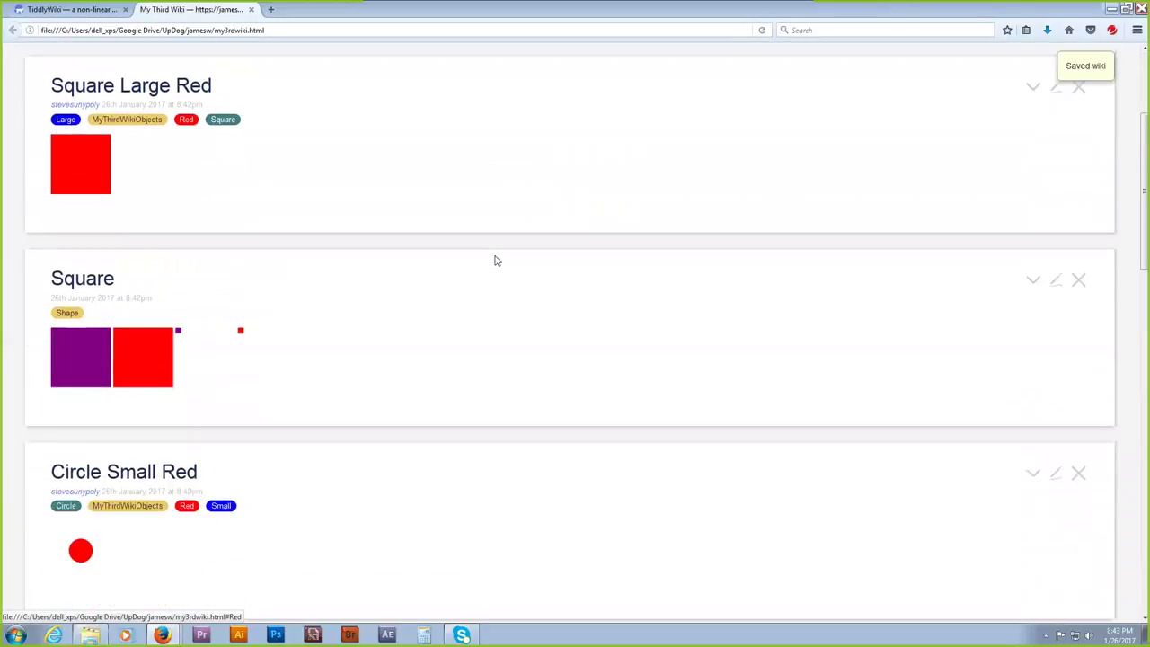
scroll(496, 261, "down", 20)
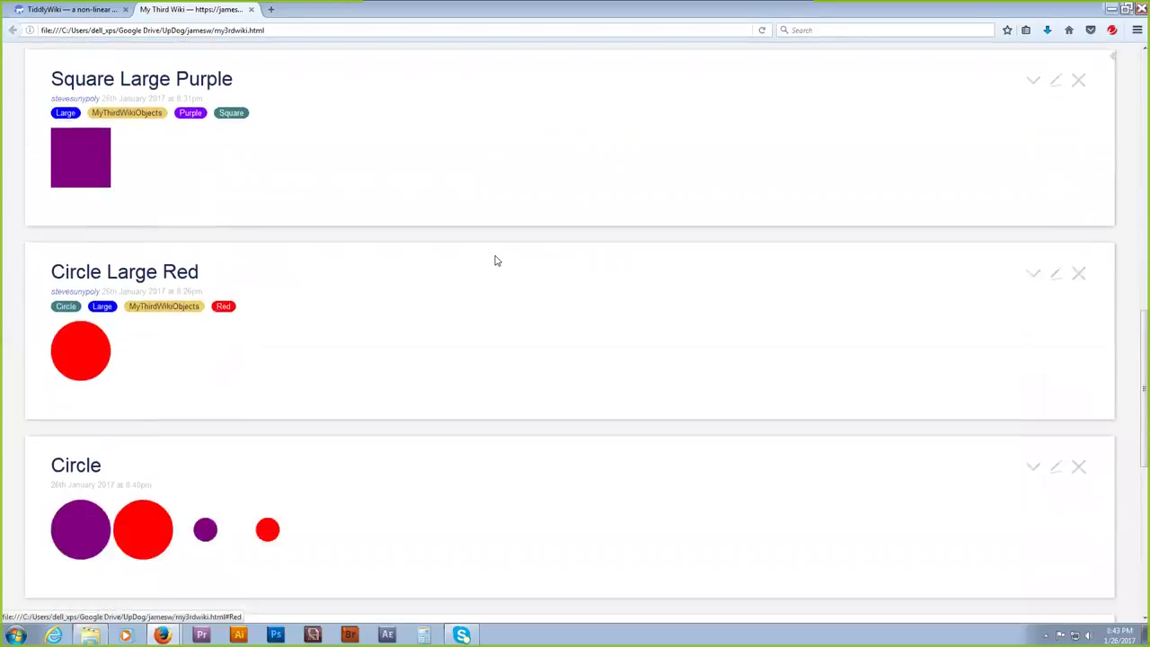
scroll(496, 260, "up", 10)
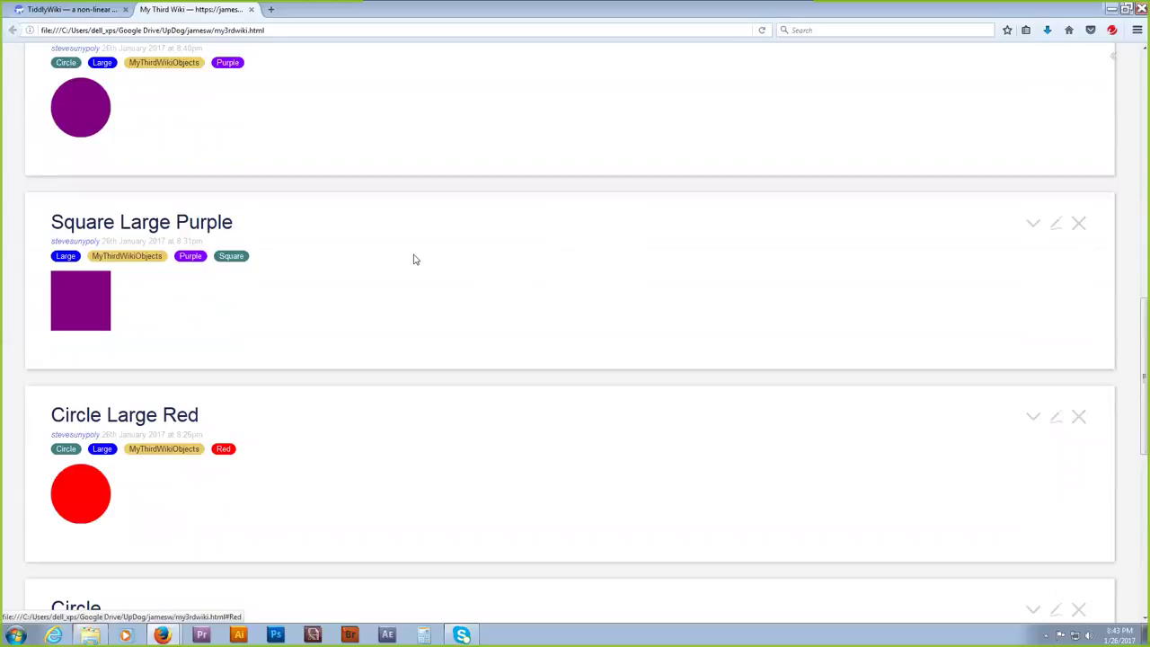
scroll(413, 257, "up", 3)
scroll(414, 259, "down", 4)
scroll(414, 259, "down", 4)
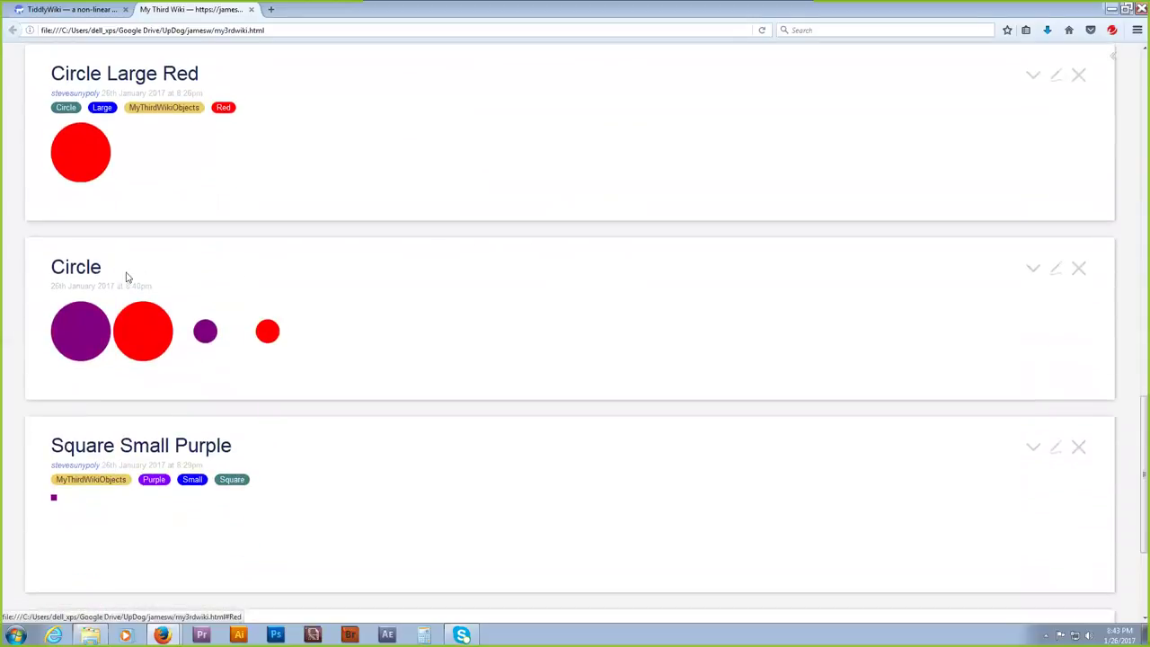
left_click(1056, 271)
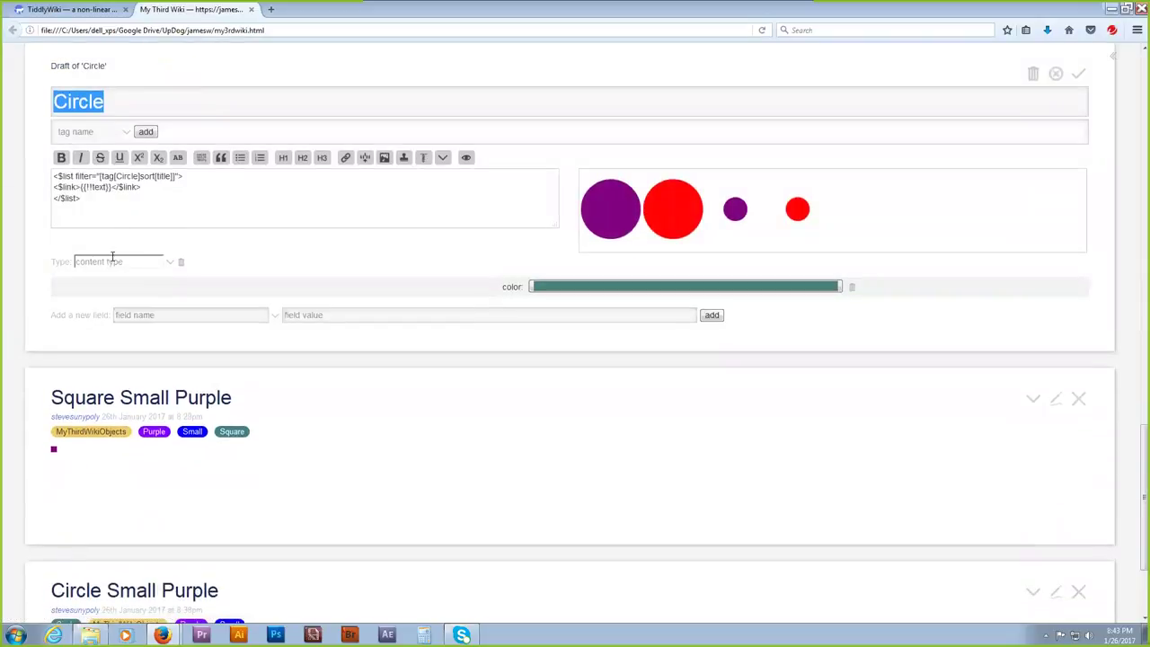
left_click(86, 132)
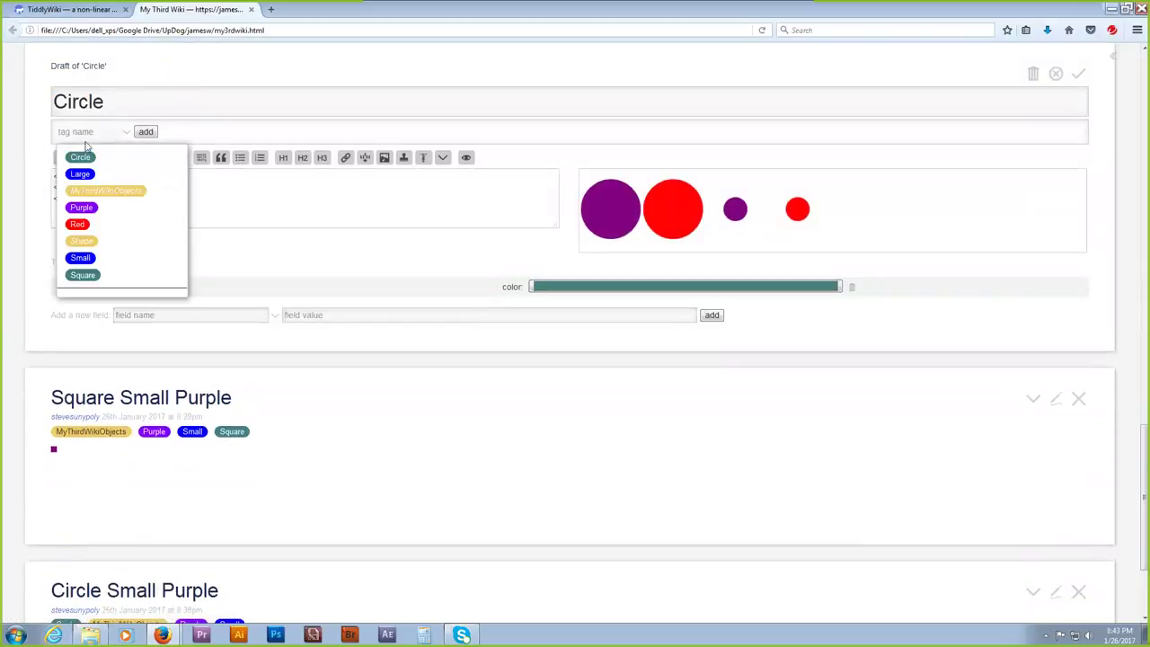
left_click(80, 240)
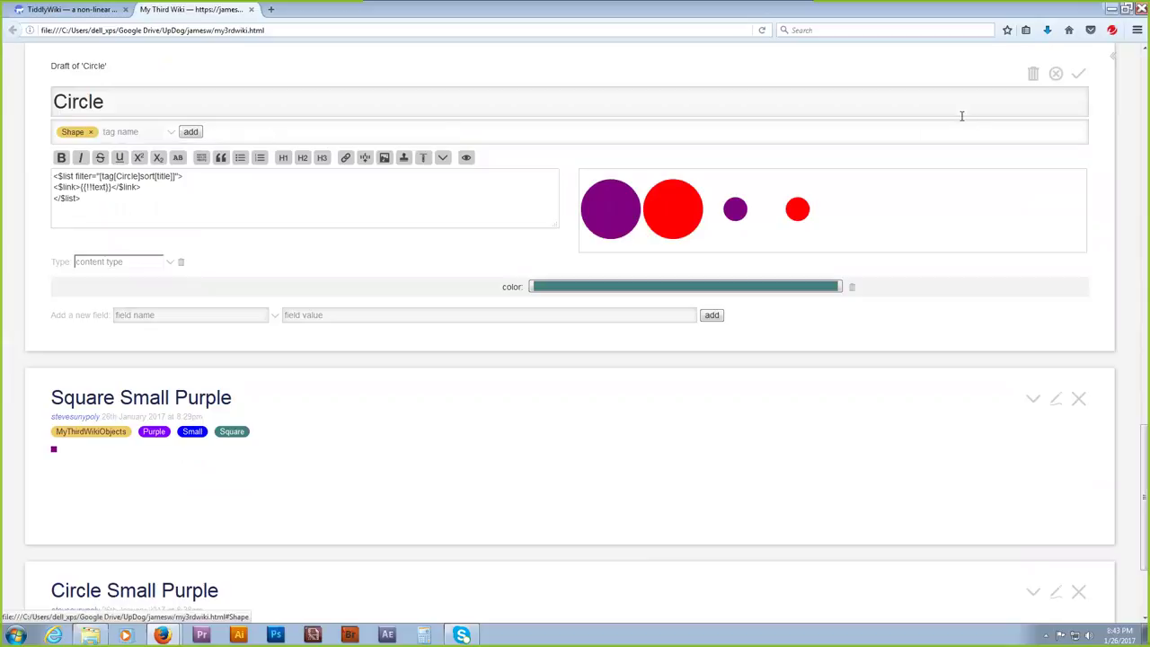
left_click(1078, 74)
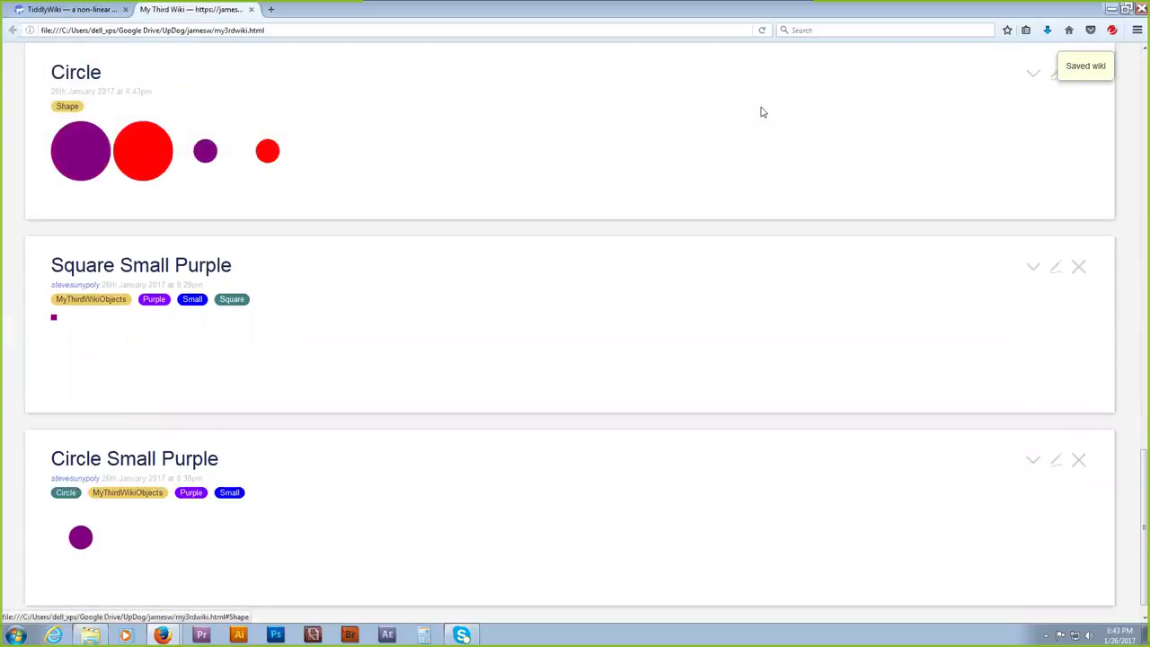
Close the open Circle Small Purple and Square Small Purple tiddlers.
left_click(1079, 459)
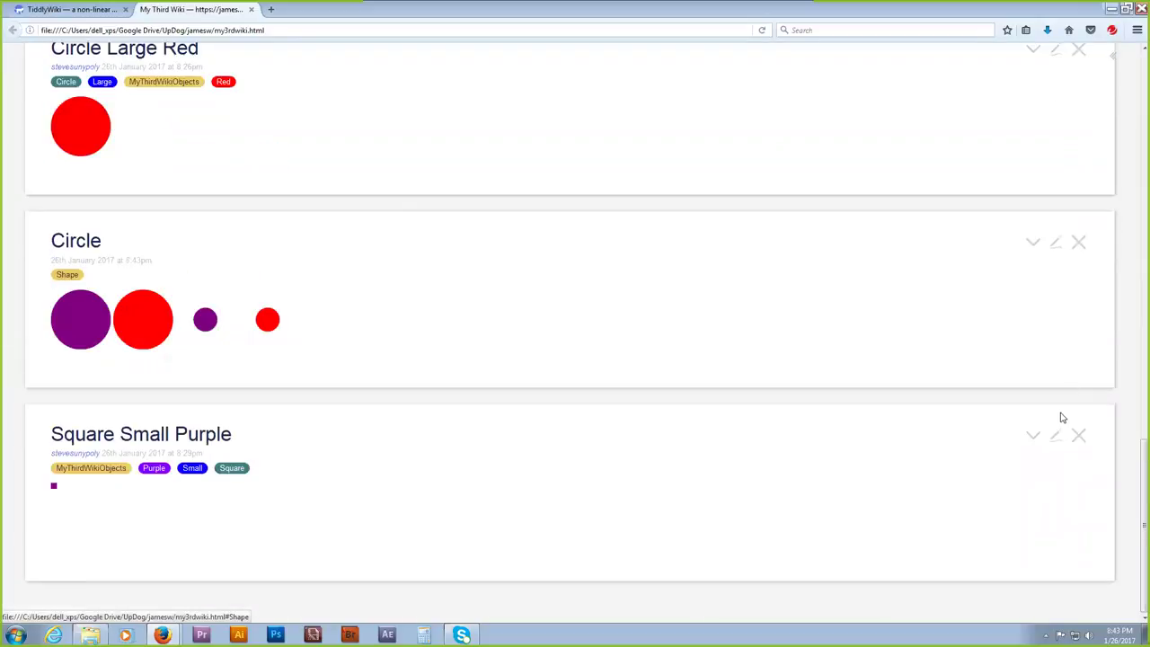
left_click(1078, 436)
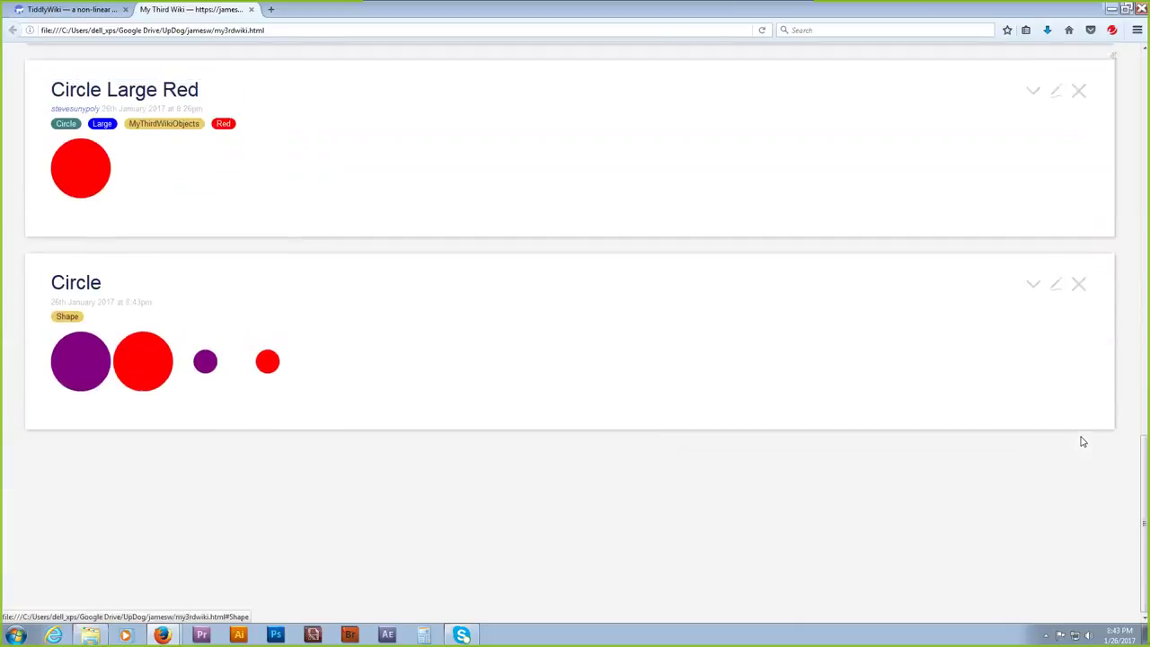
Close the remaining individual circle and square shape tiddlers, keeping only the Square and Circle list tiddlers open.
left_click(1078, 246)
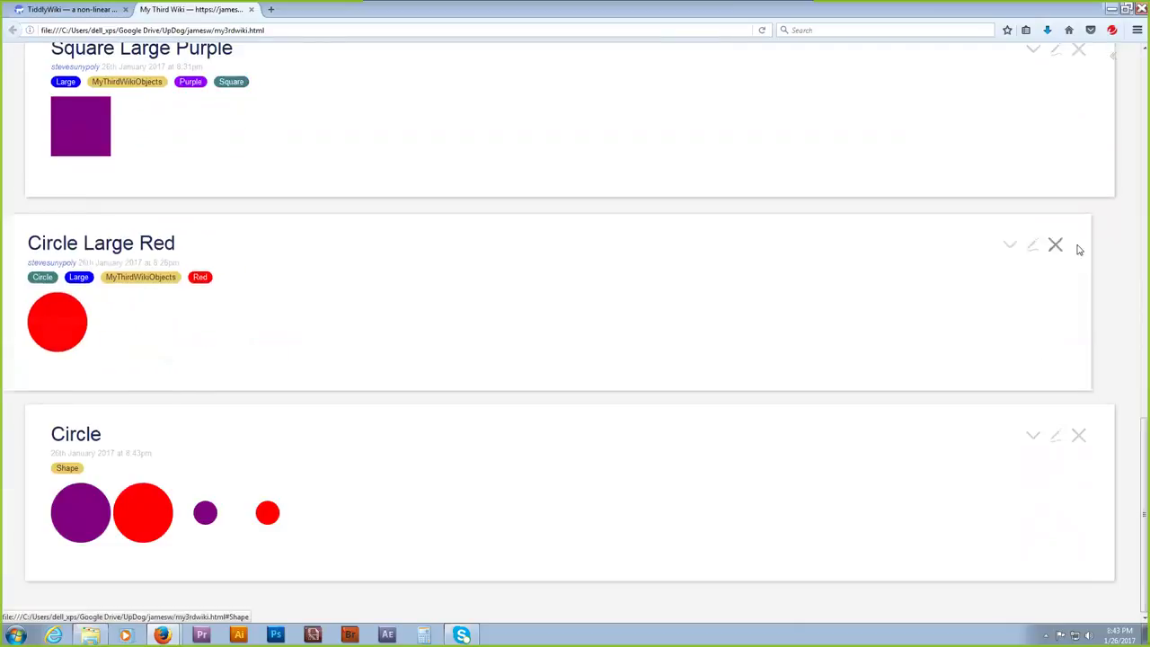
left_click(1079, 246)
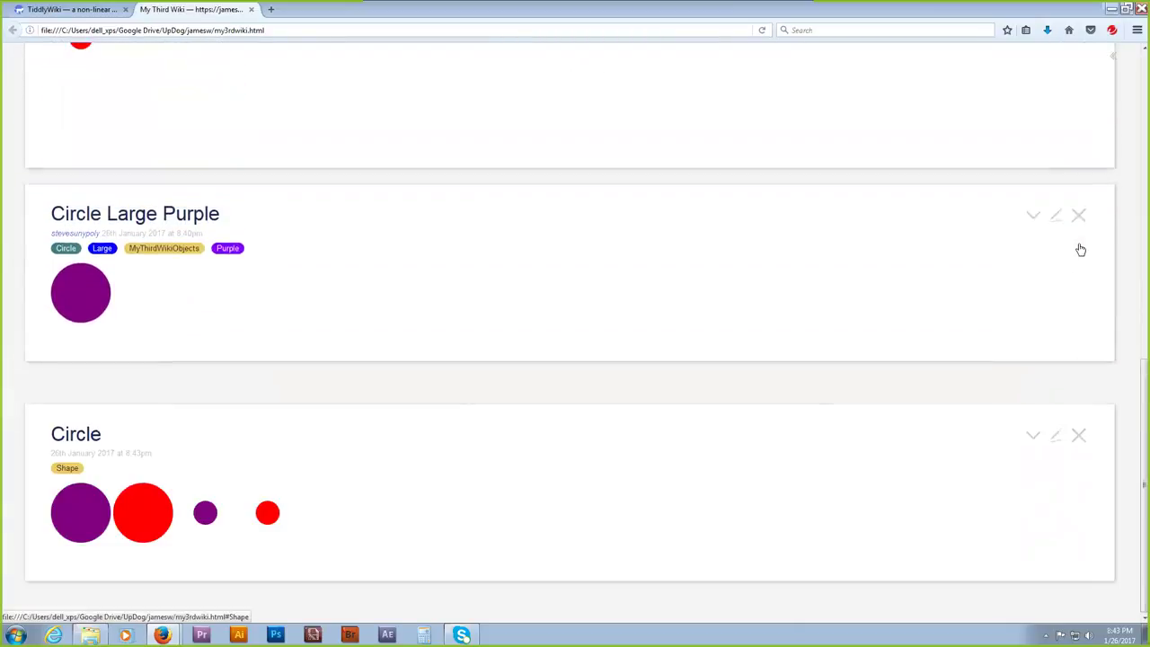
left_click(1079, 245)
left_click(1080, 245)
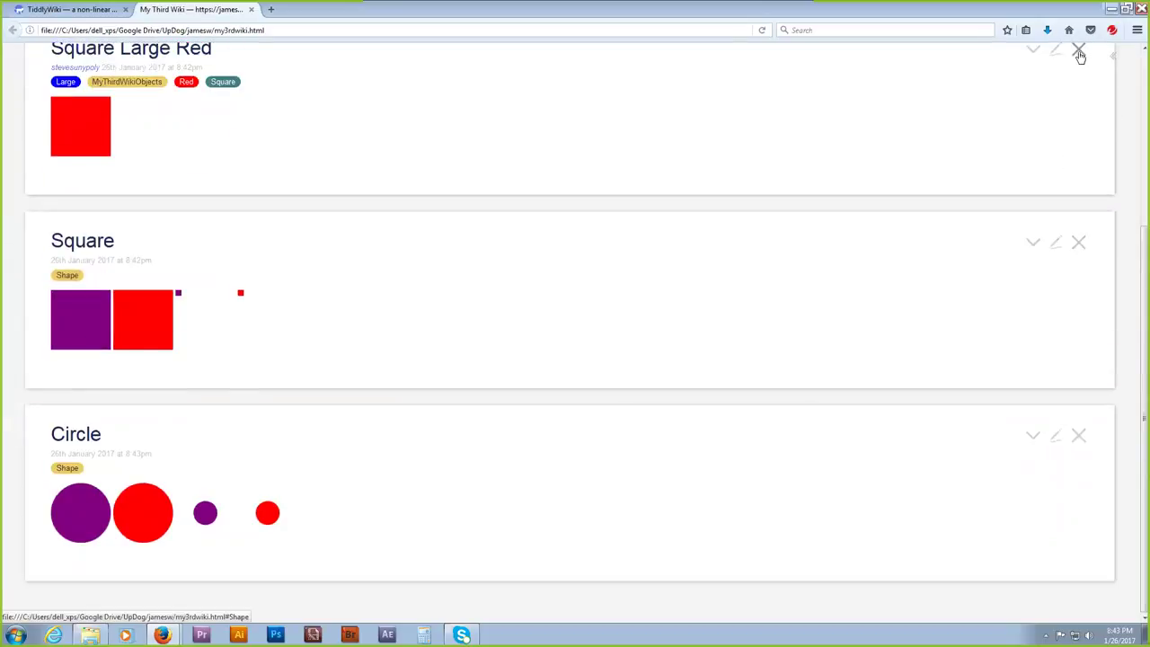
left_click(1077, 50)
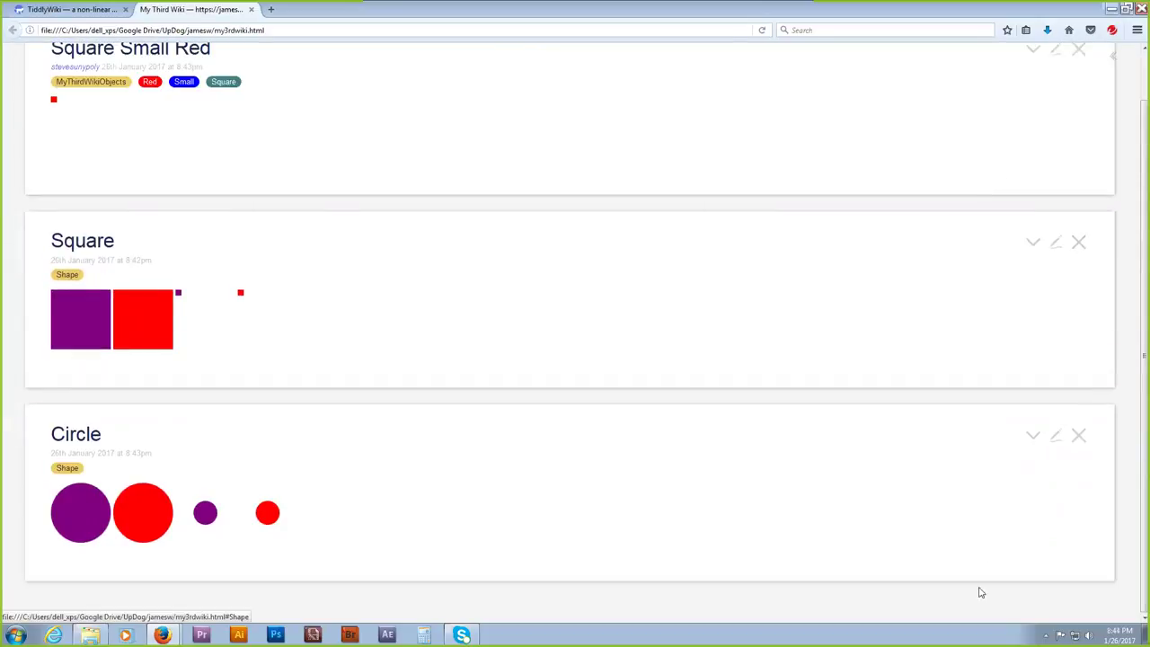
scroll(952, 224, "up", 1)
left_click(1082, 100)
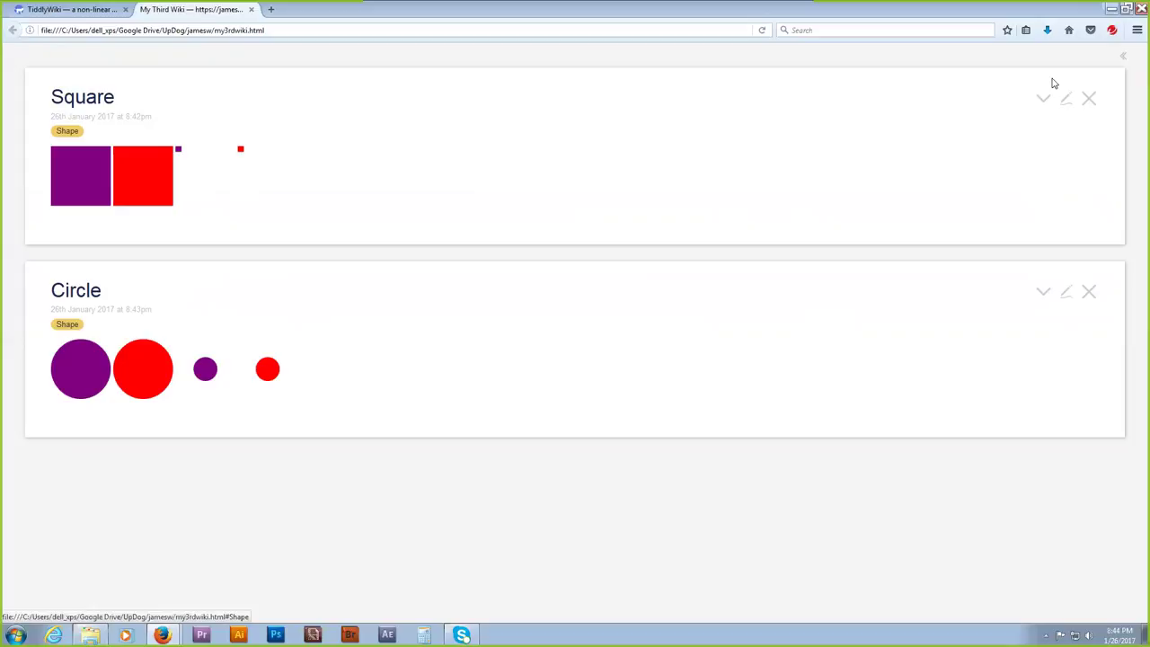
left_click(1123, 61)
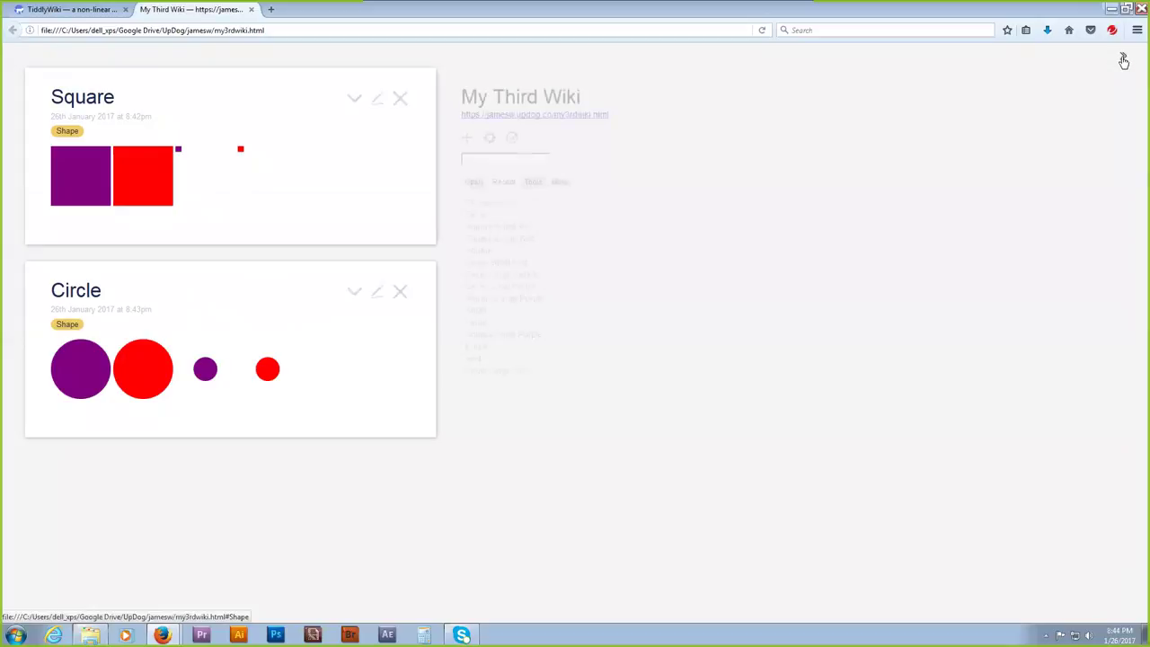
left_click(467, 140)
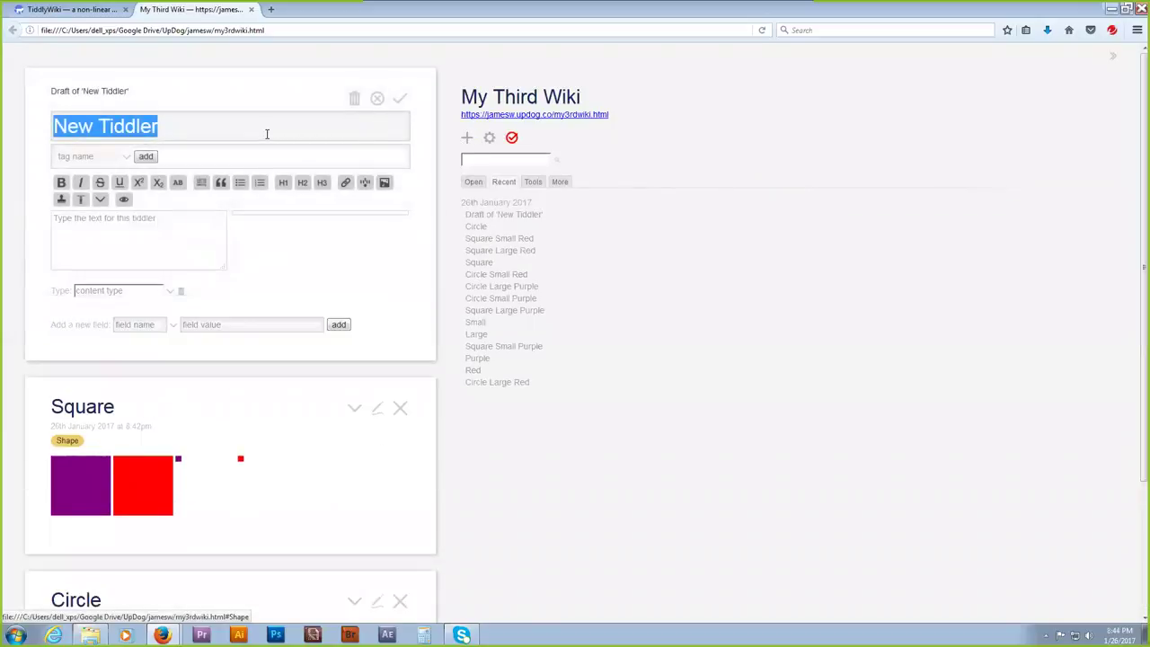
left_click(378, 98)
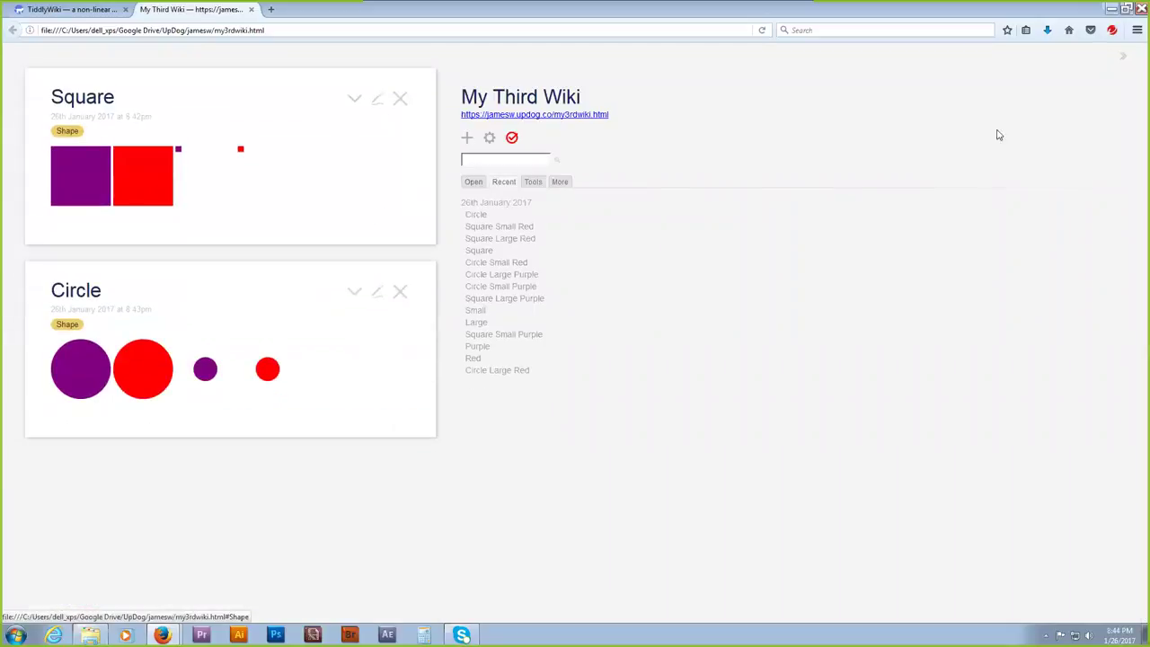
left_click(1122, 58)
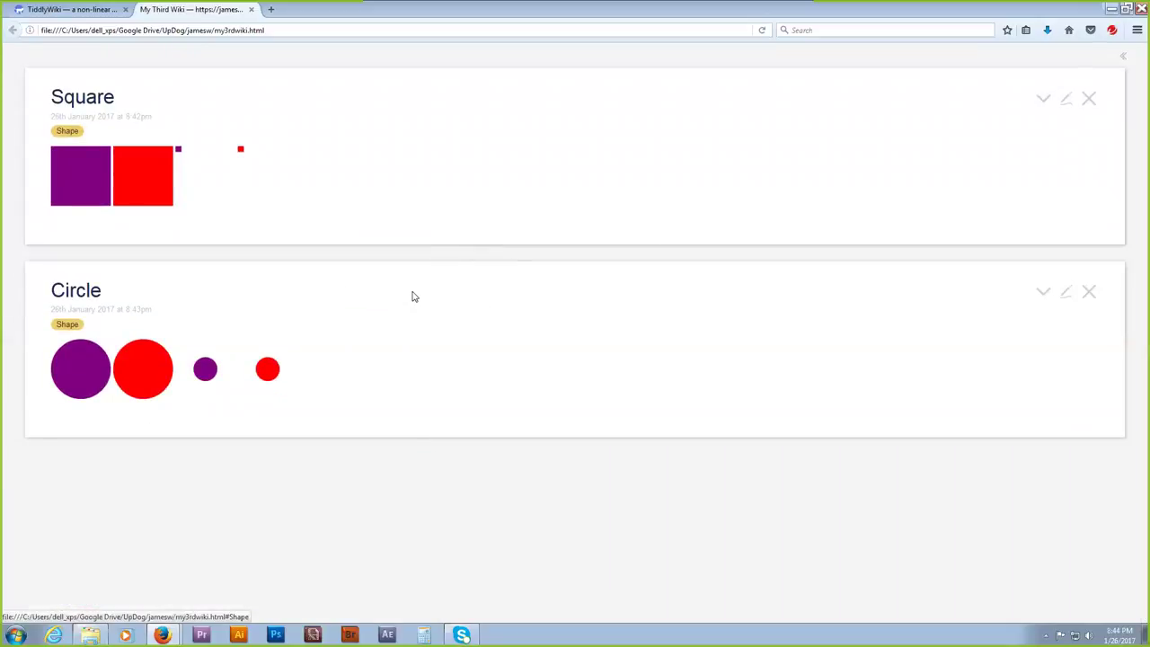
Clone the Square list tiddler and retitle the draft Large.
left_click(1043, 102)
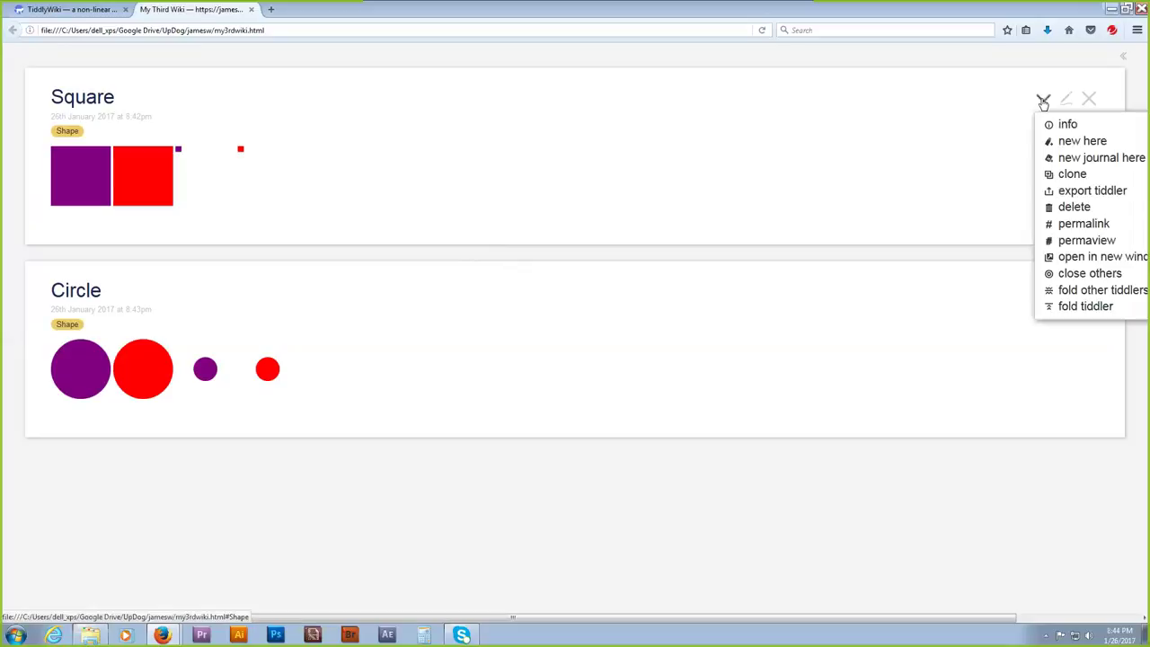
left_click(1068, 174)
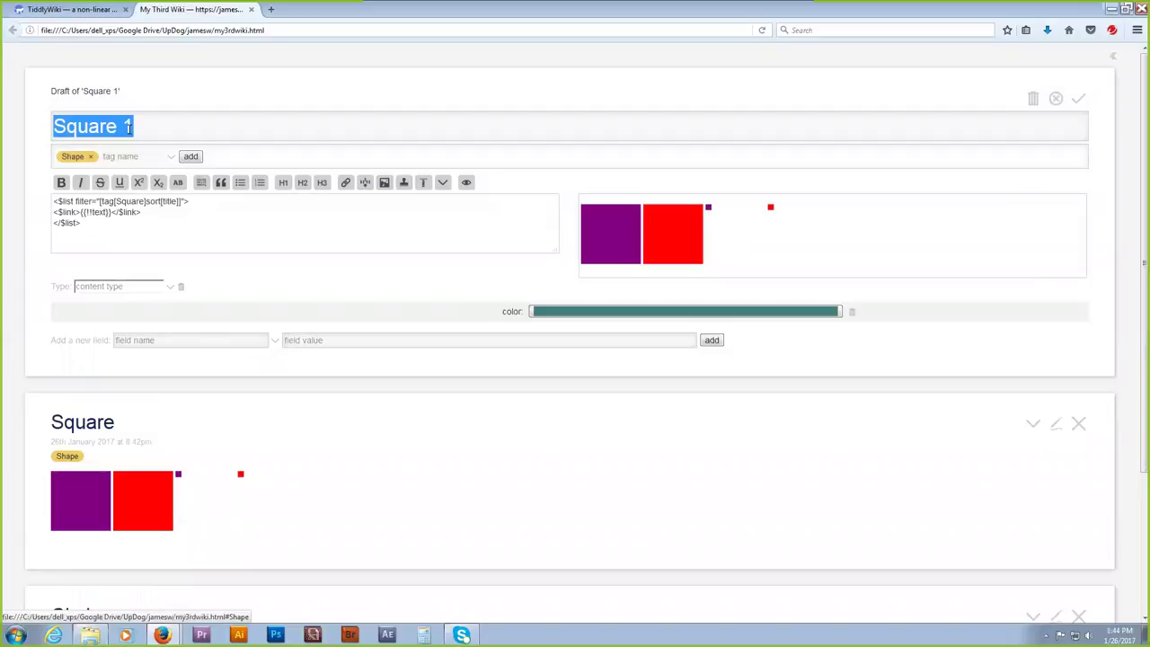
type("Large")
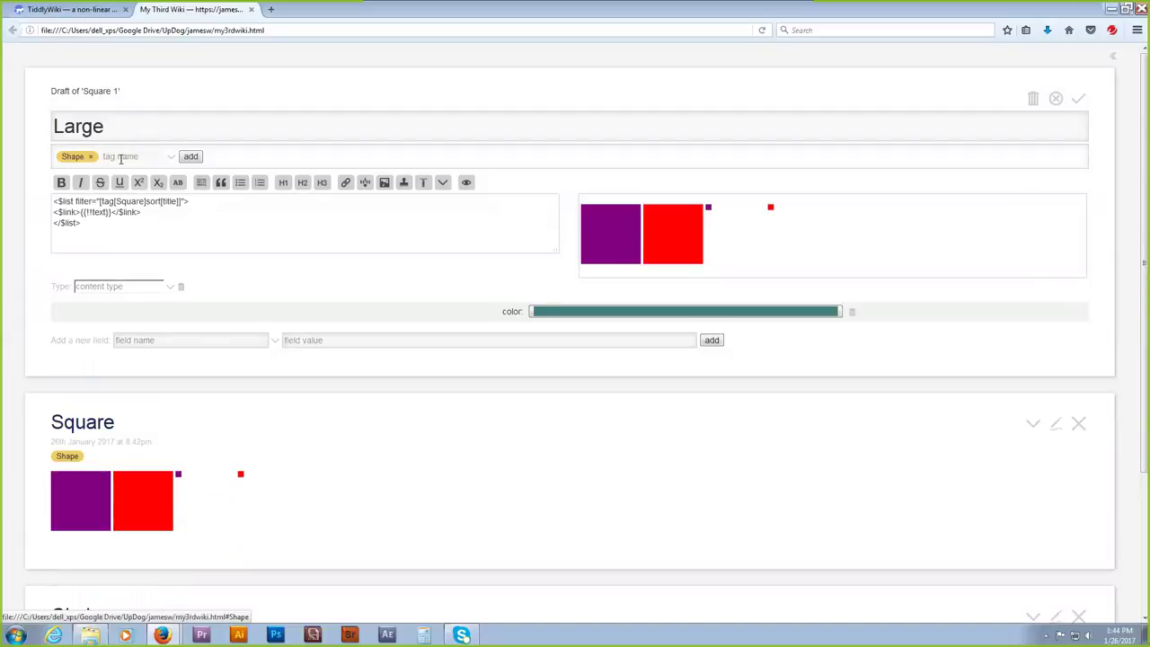
left_click(120, 158)
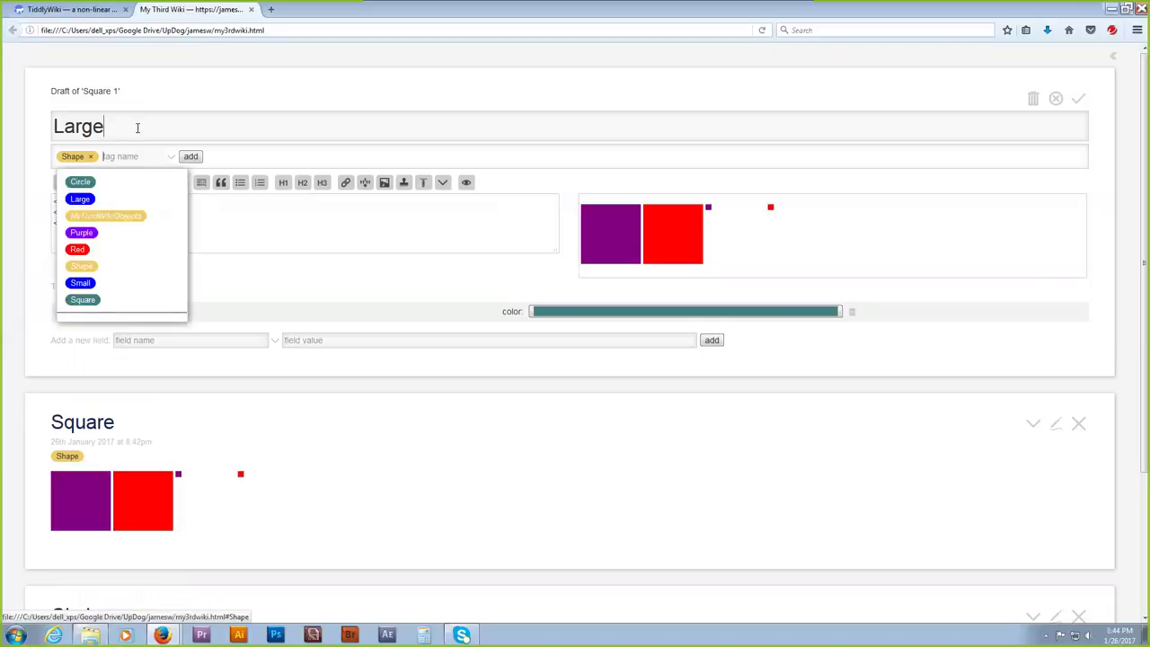
left_click(137, 127)
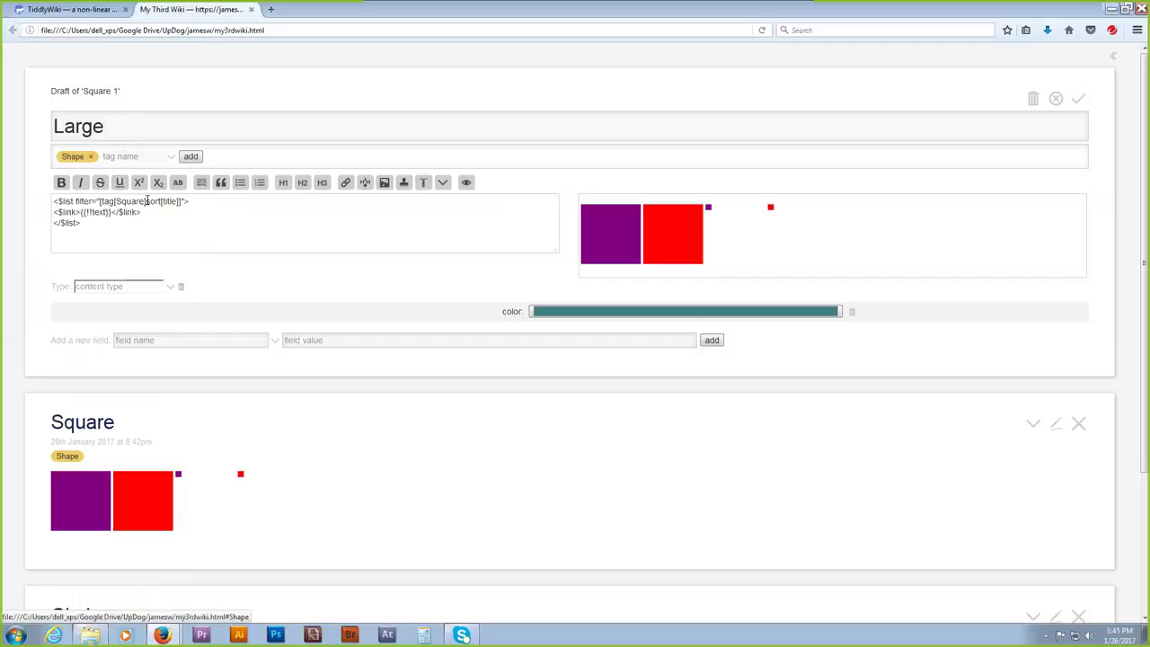
Set the draft's list filter to the Large tag and try saving it, declining to overwrite the existing Large tiddler.
left_click_drag(144, 201, 119, 211)
type("Large")
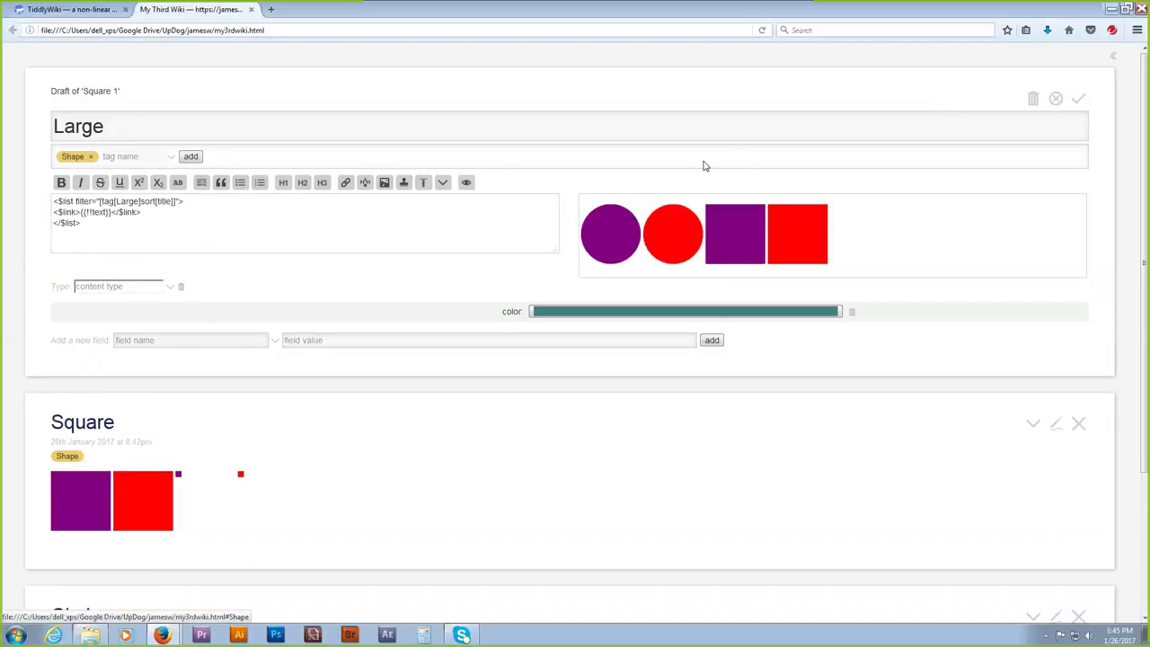
left_click(1079, 100)
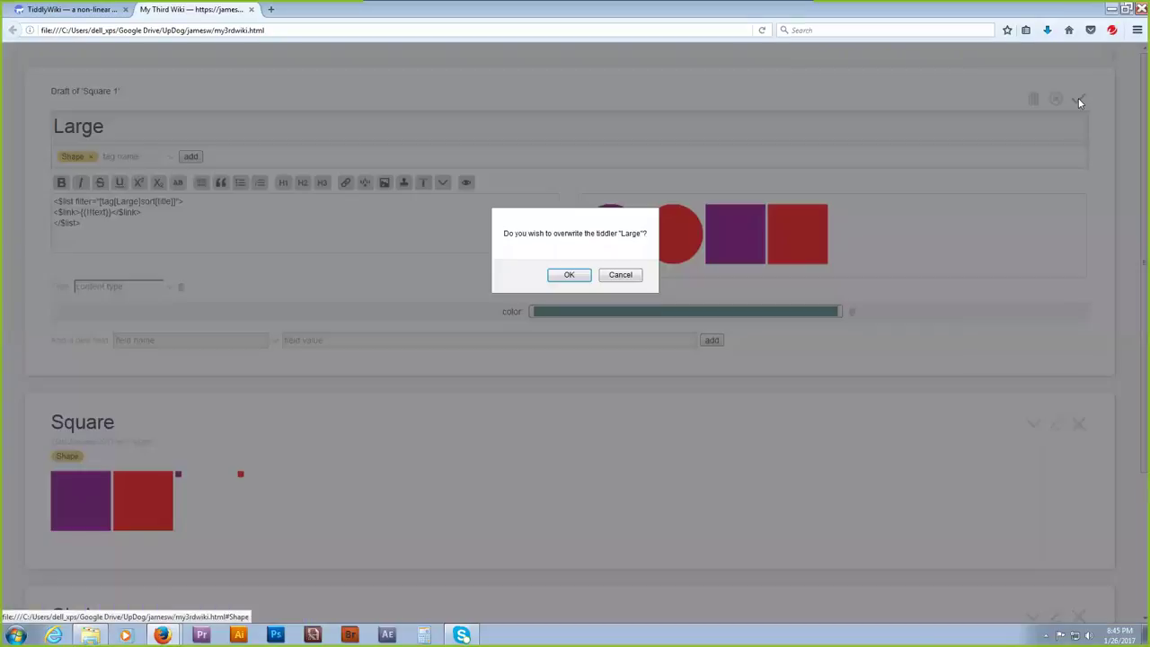
left_click(621, 275)
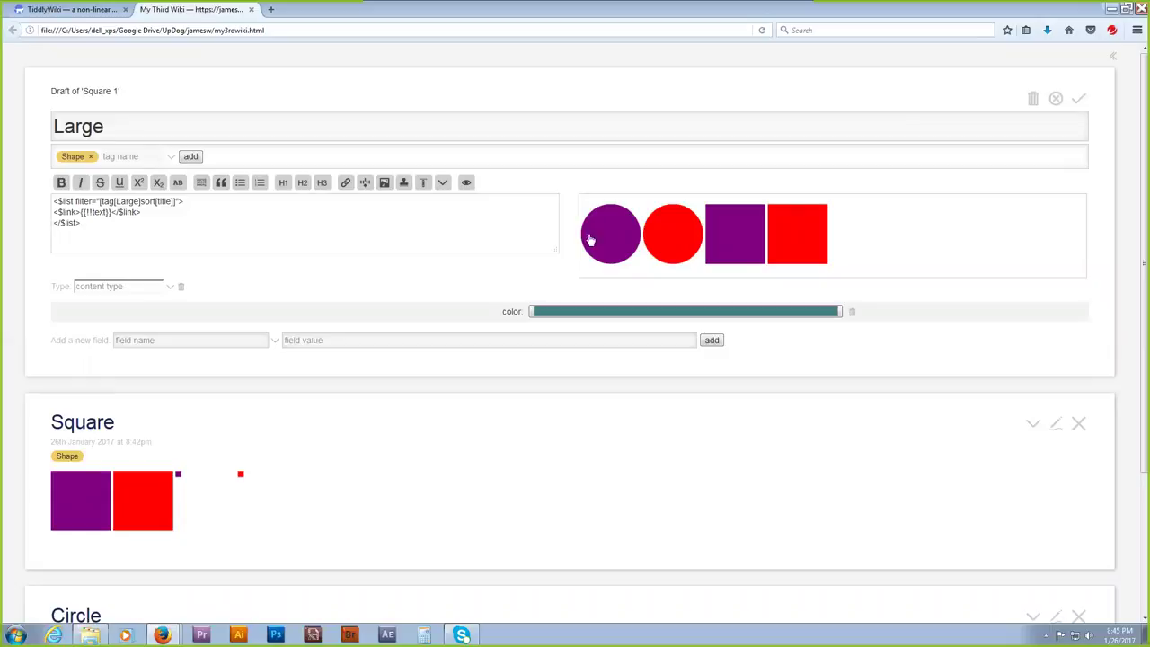
Delete the existing empty Large tiddler and save the cloned draft under the title Large.
left_click(1113, 56)
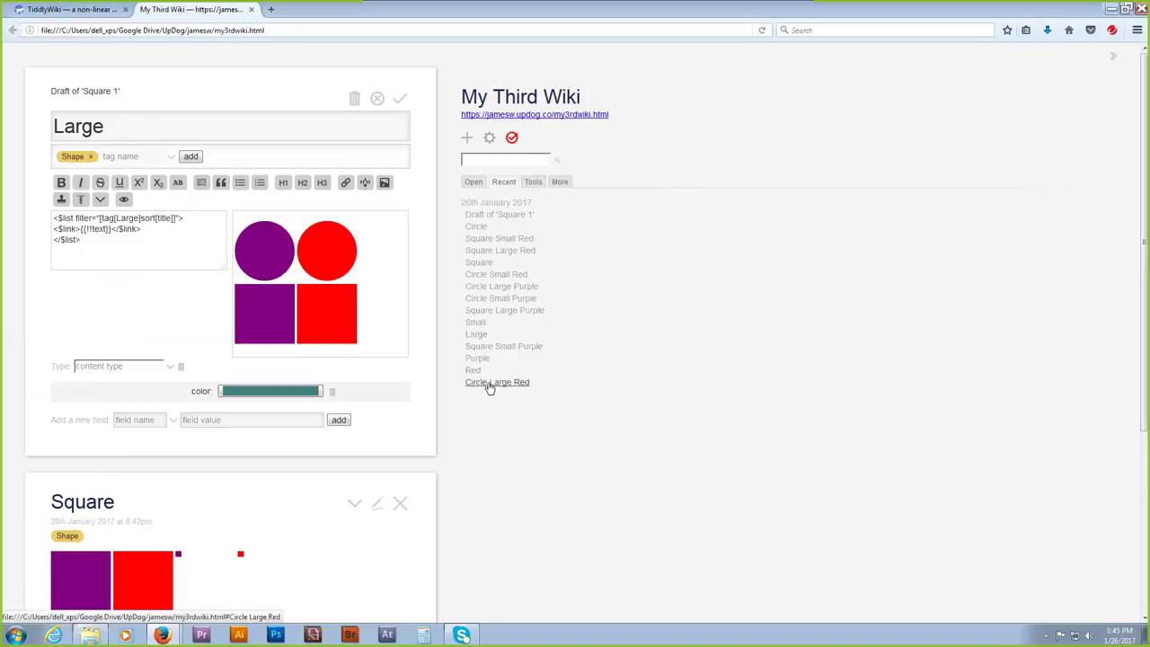
left_click(476, 335)
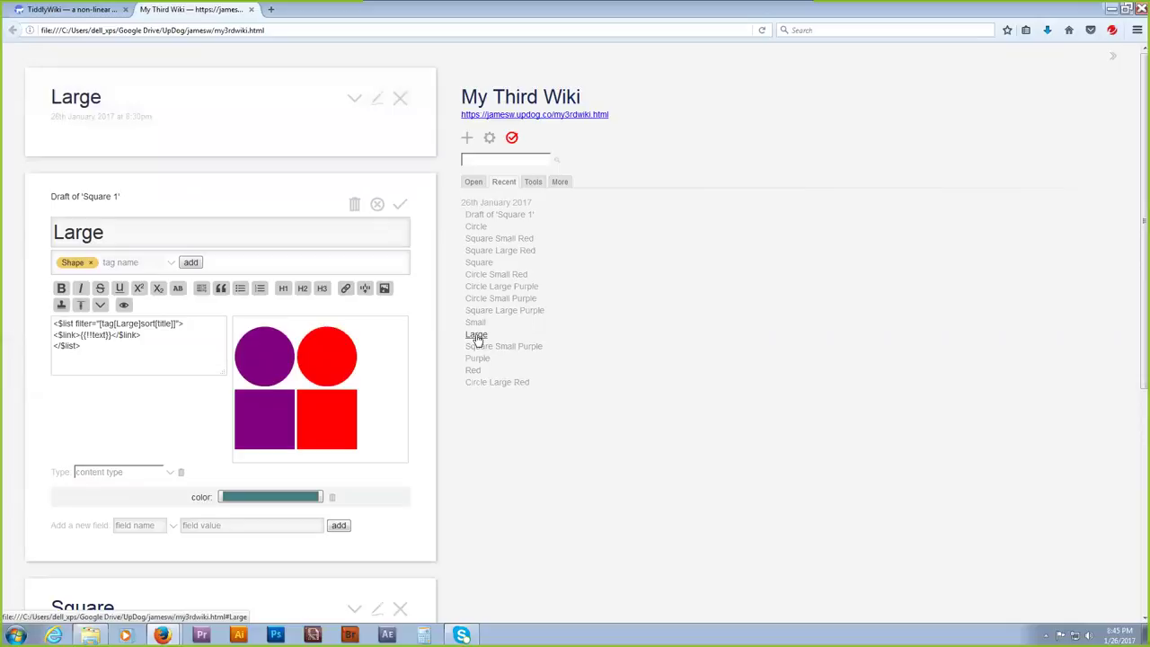
left_click(355, 101)
left_click(391, 212)
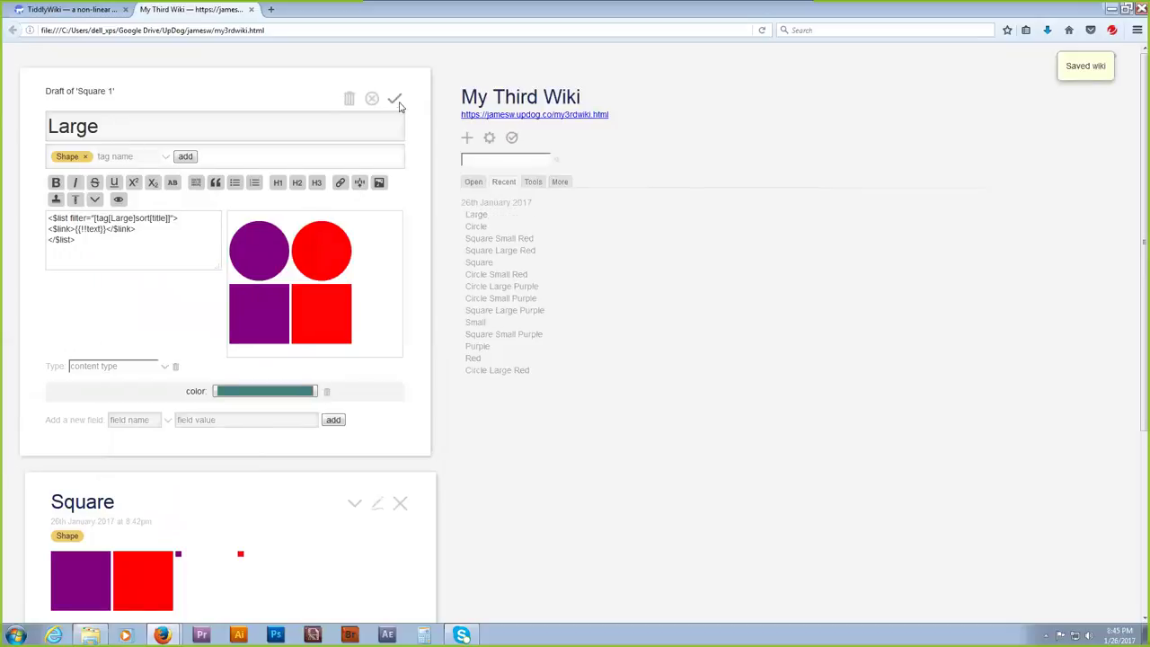
left_click(397, 102)
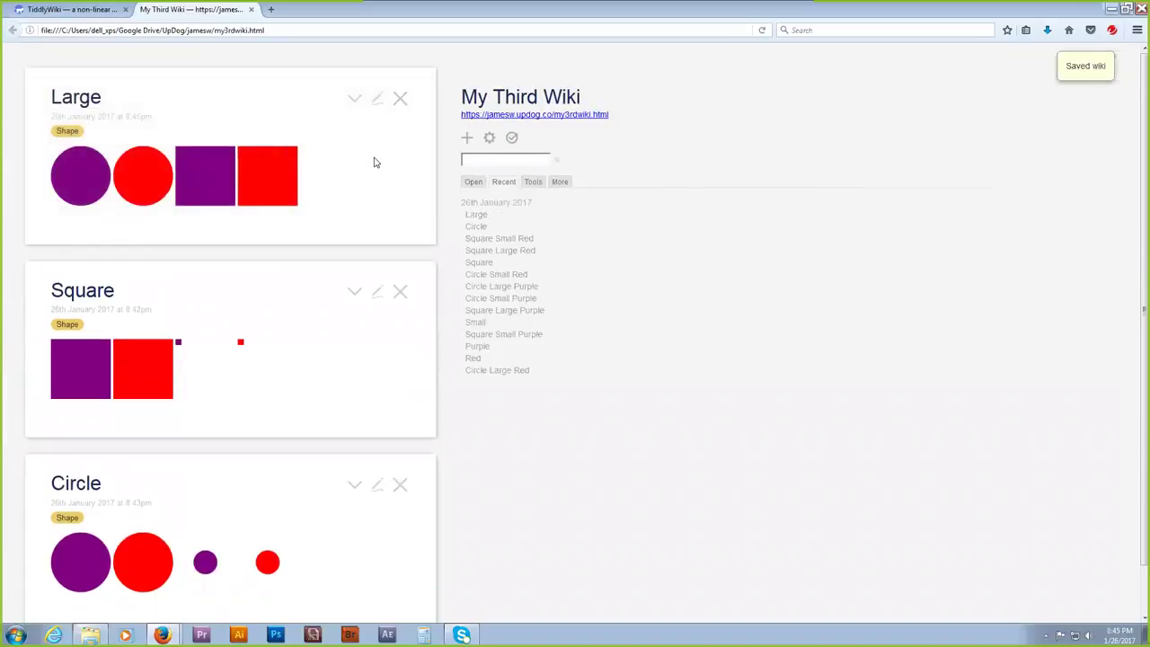
Replace the Large tiddler's Shape tag with a new Size tag and save it.
left_click(377, 106)
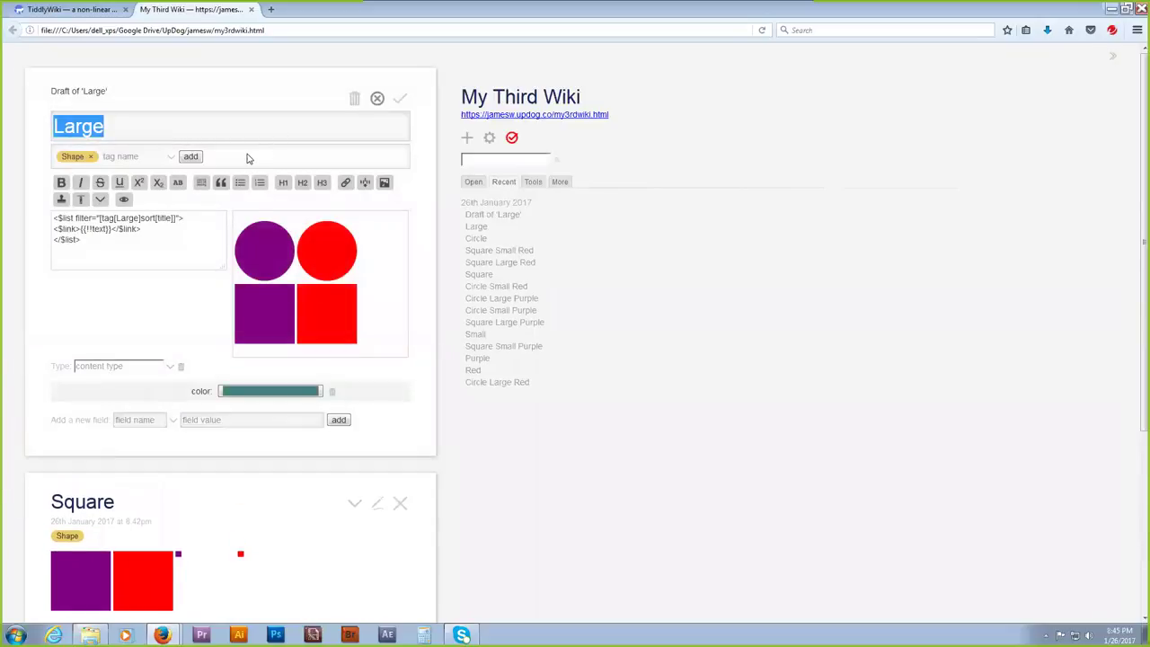
left_click(91, 159)
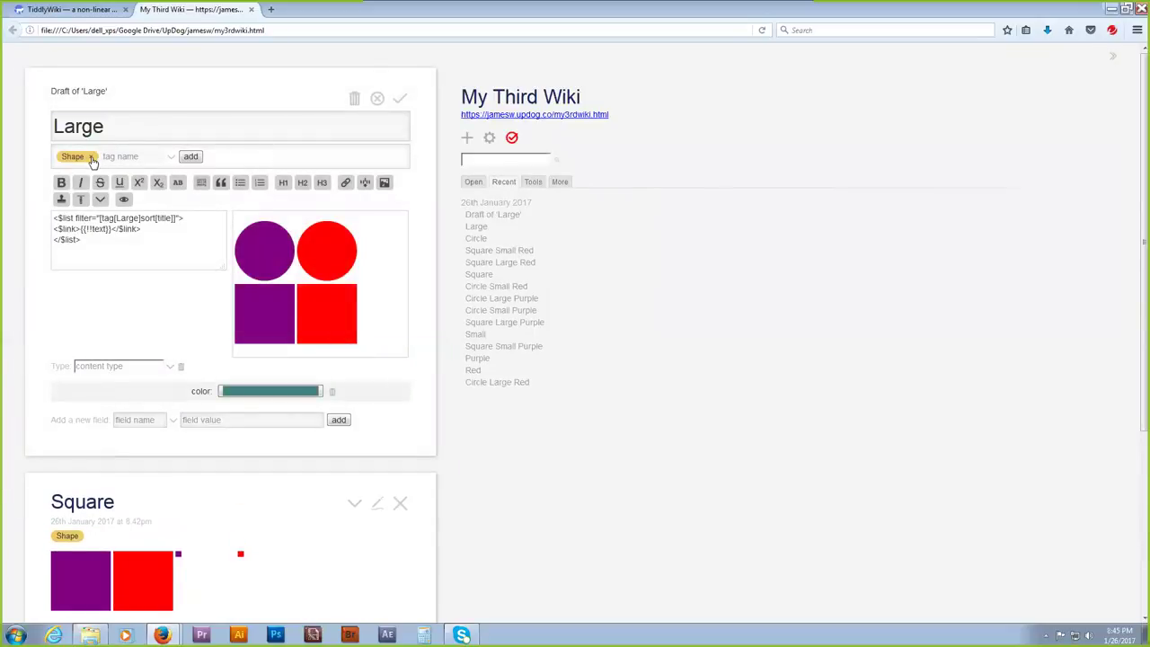
left_click(90, 159)
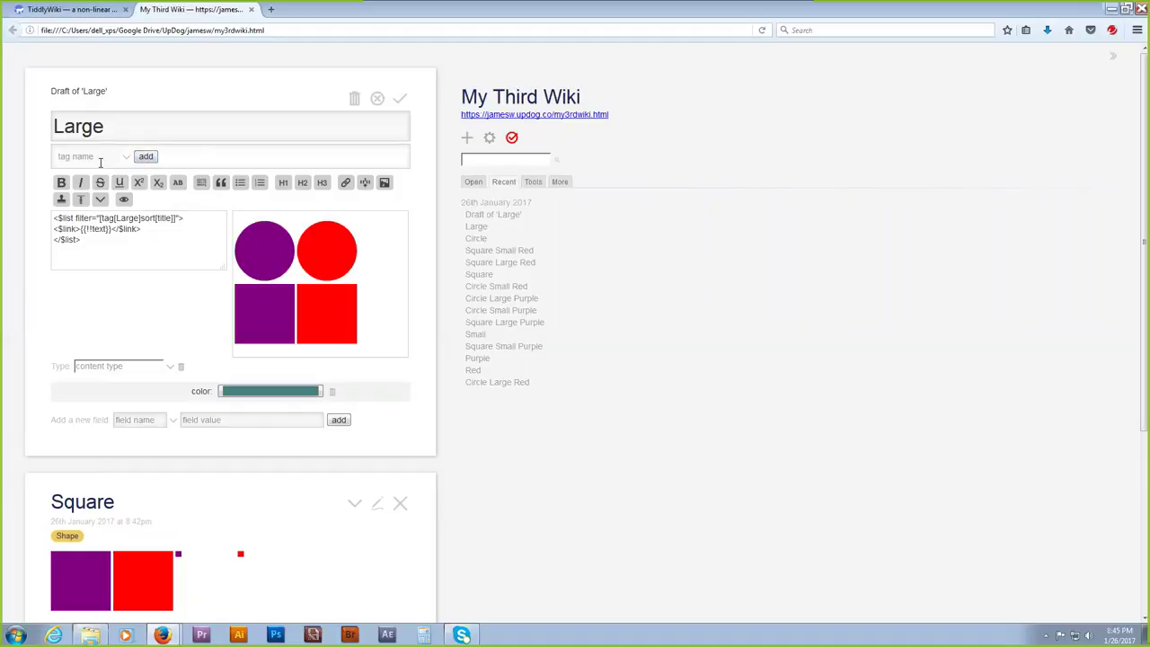
left_click(126, 156)
left_click(81, 265)
left_click(122, 157)
type("S")
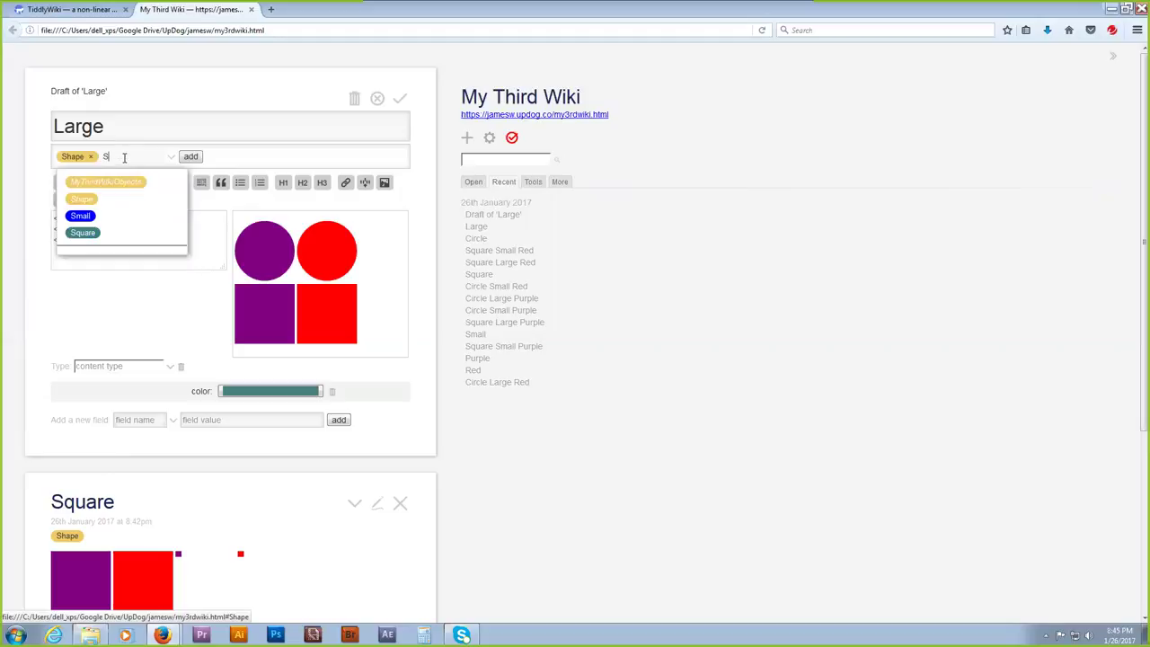
type("ize")
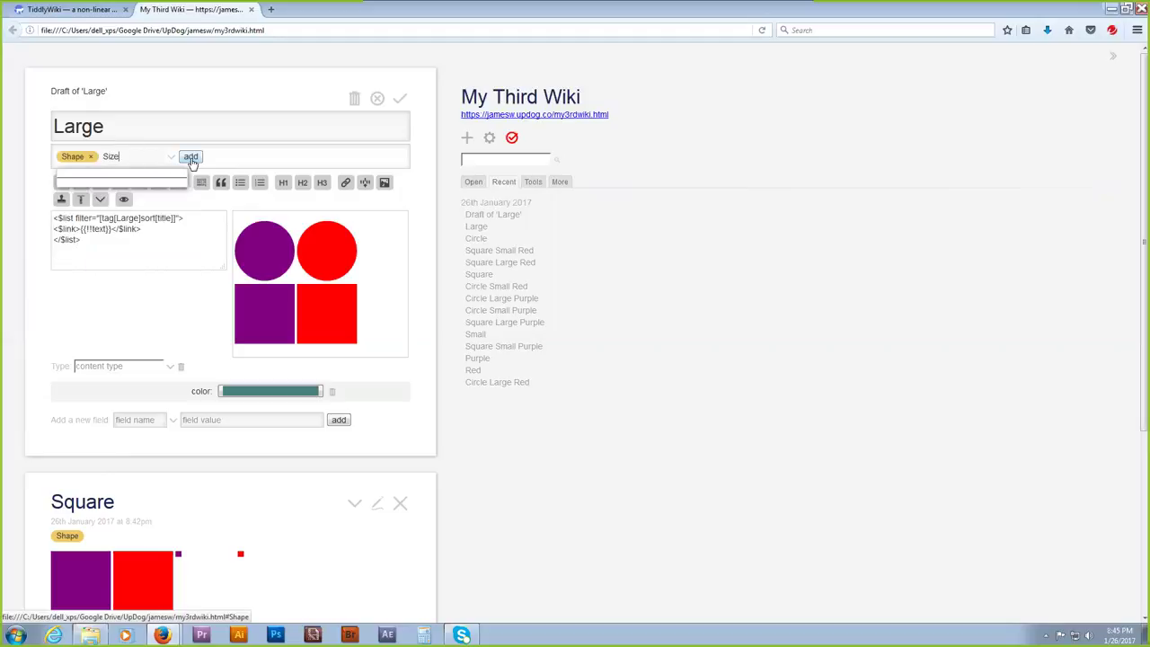
left_click(190, 156)
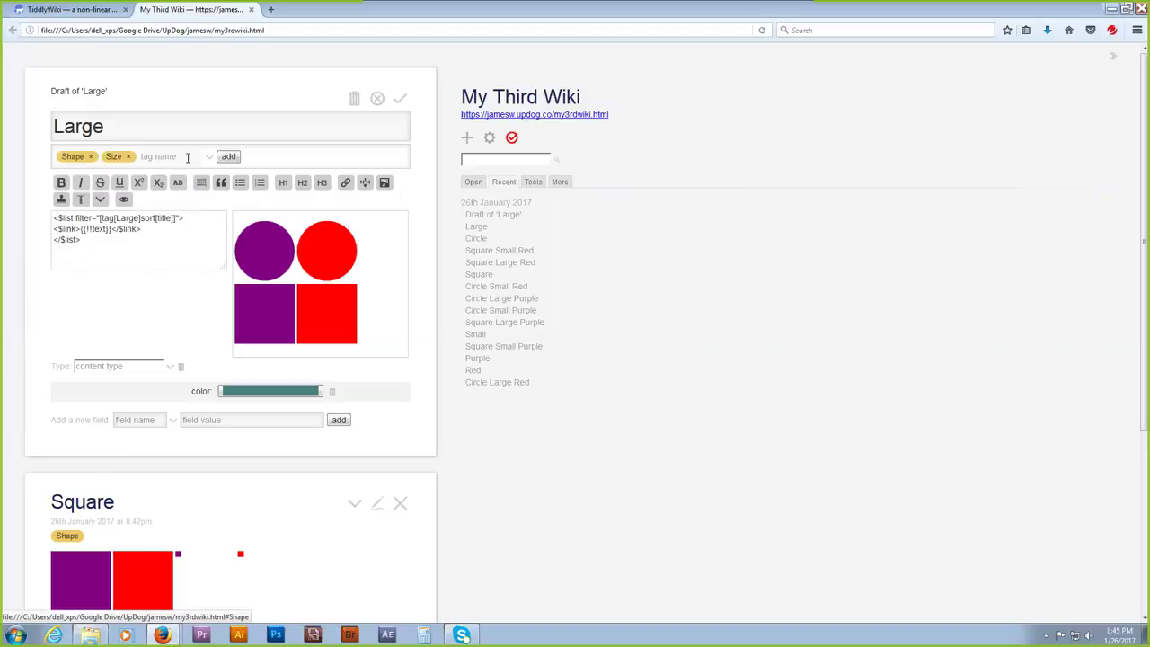
left_click(90, 157)
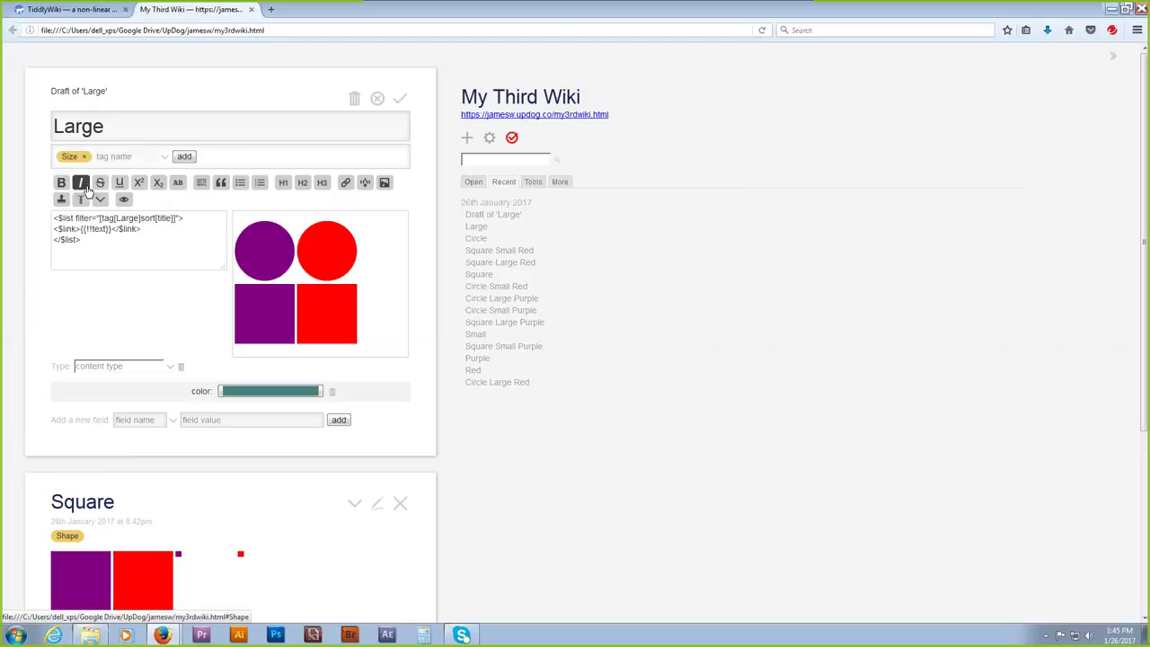
left_click(401, 99)
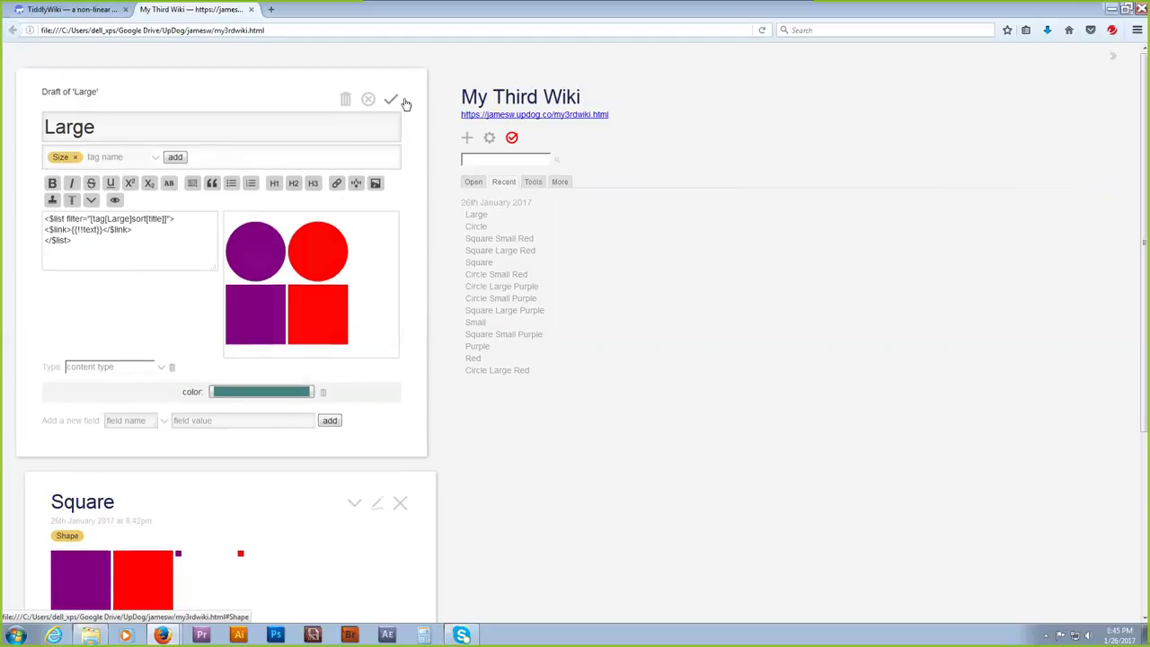
Clone the Large tiddler and retitle the draft Small.
left_click(354, 100)
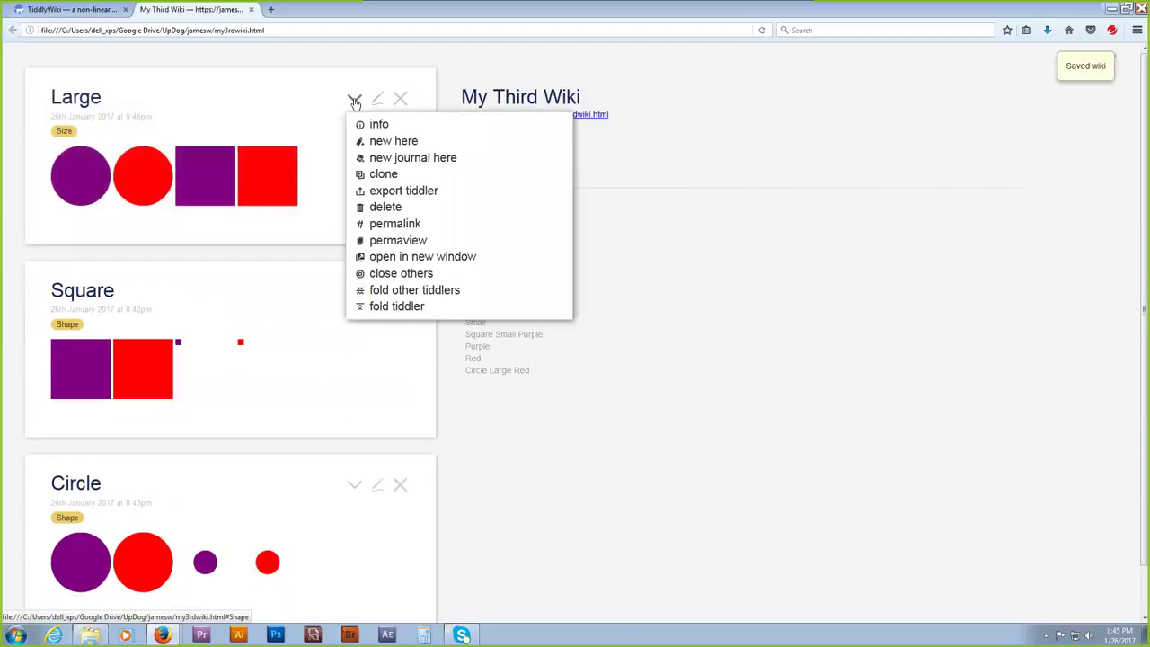
left_click(377, 174)
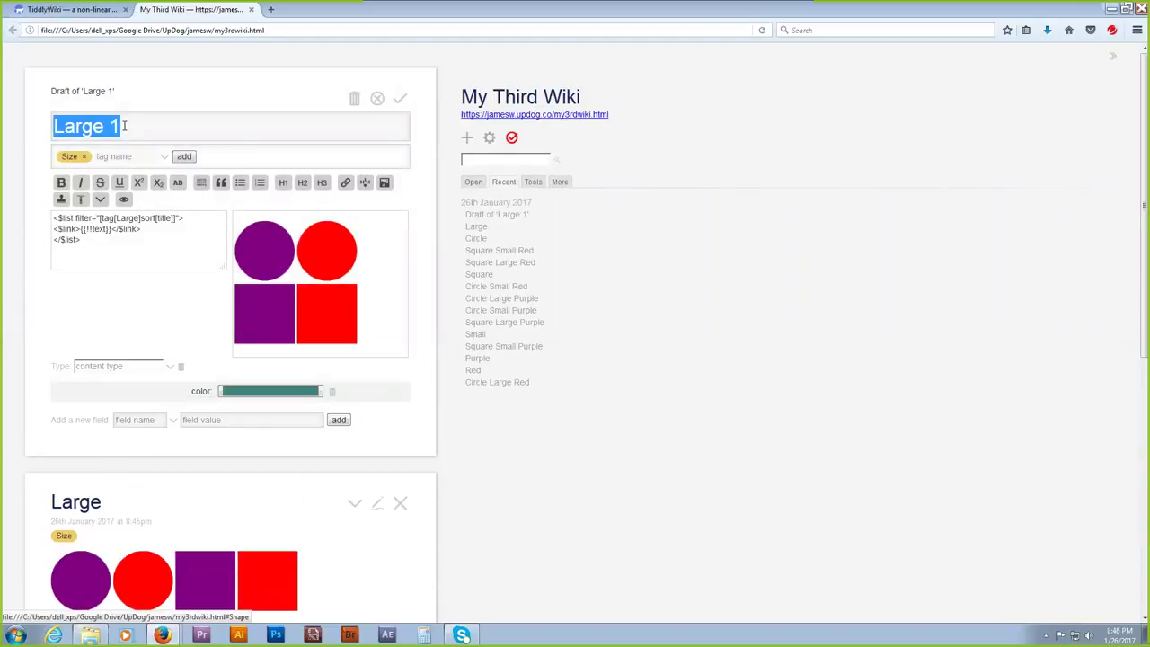
key("Home")
left_click_drag(134, 125, 22, 128)
type("Small")
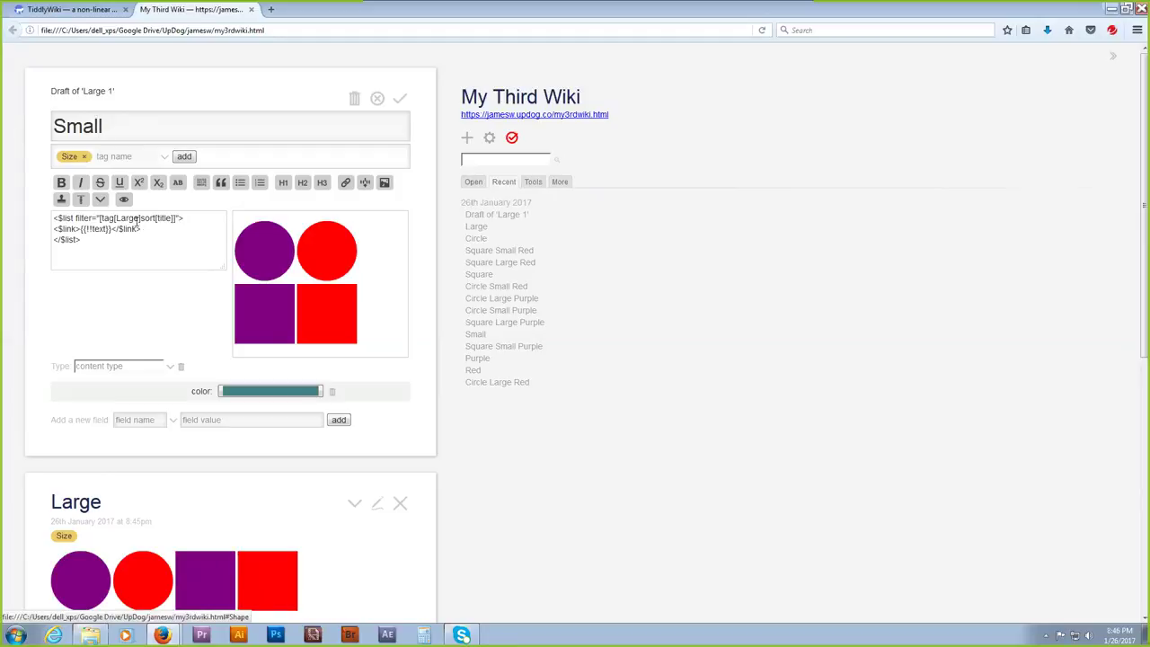
Set the draft's list filter to the Small tag and save it, overwriting the existing Small tiddler.
left_click_drag(139, 218, 118, 217)
type("Small")
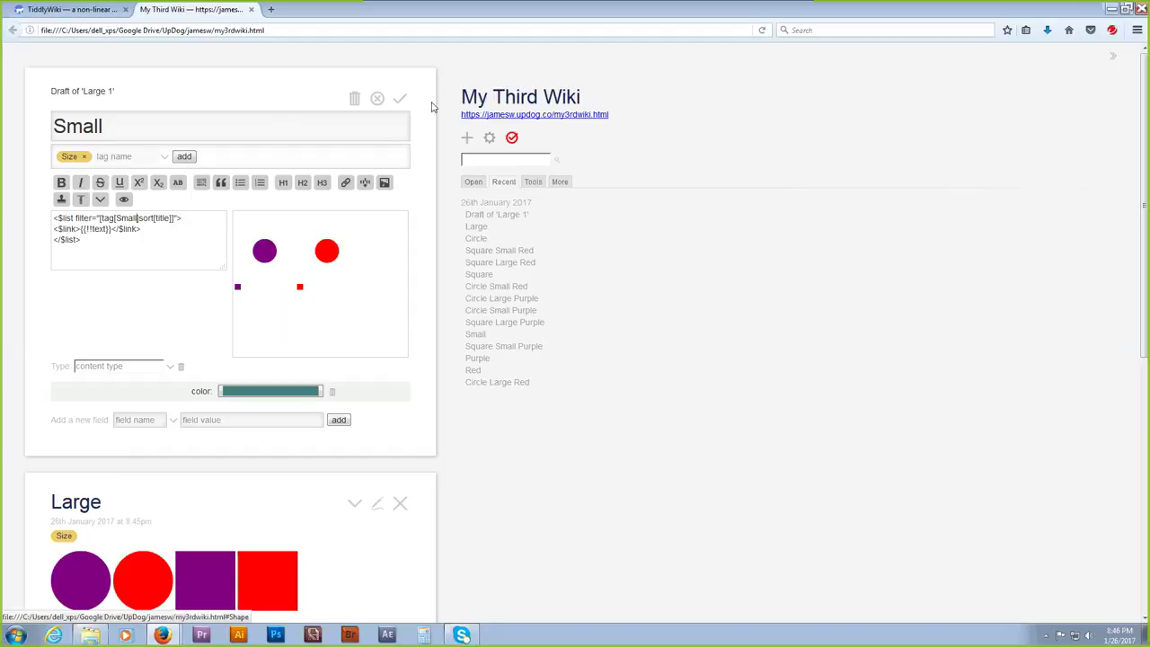
left_click(399, 98)
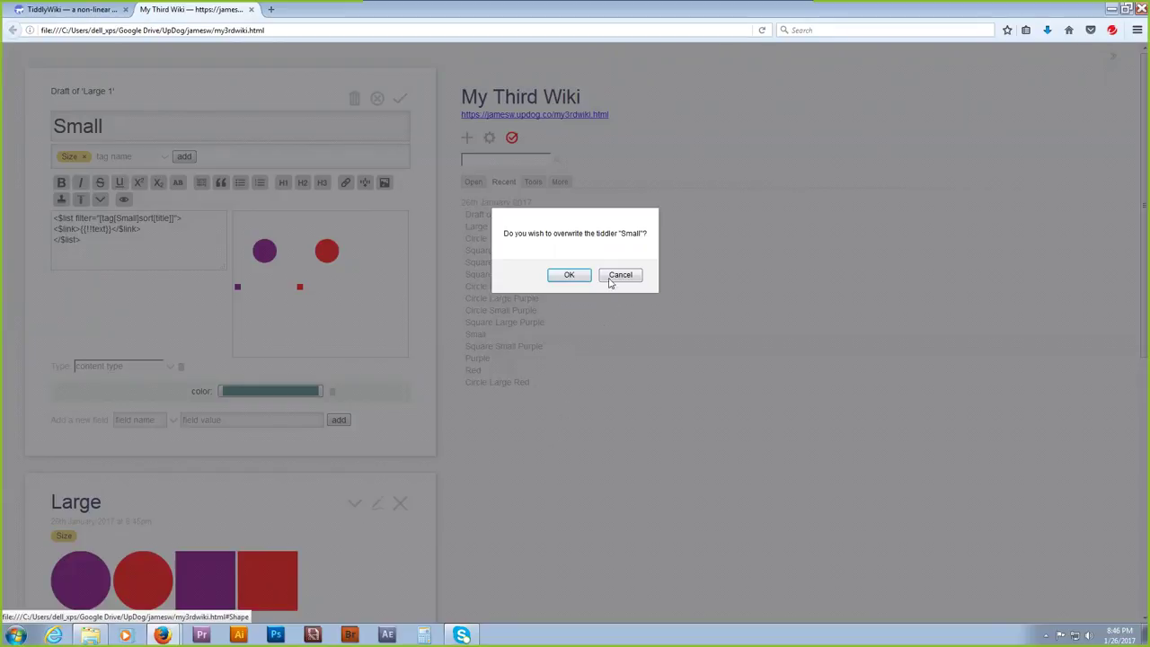
left_click(570, 276)
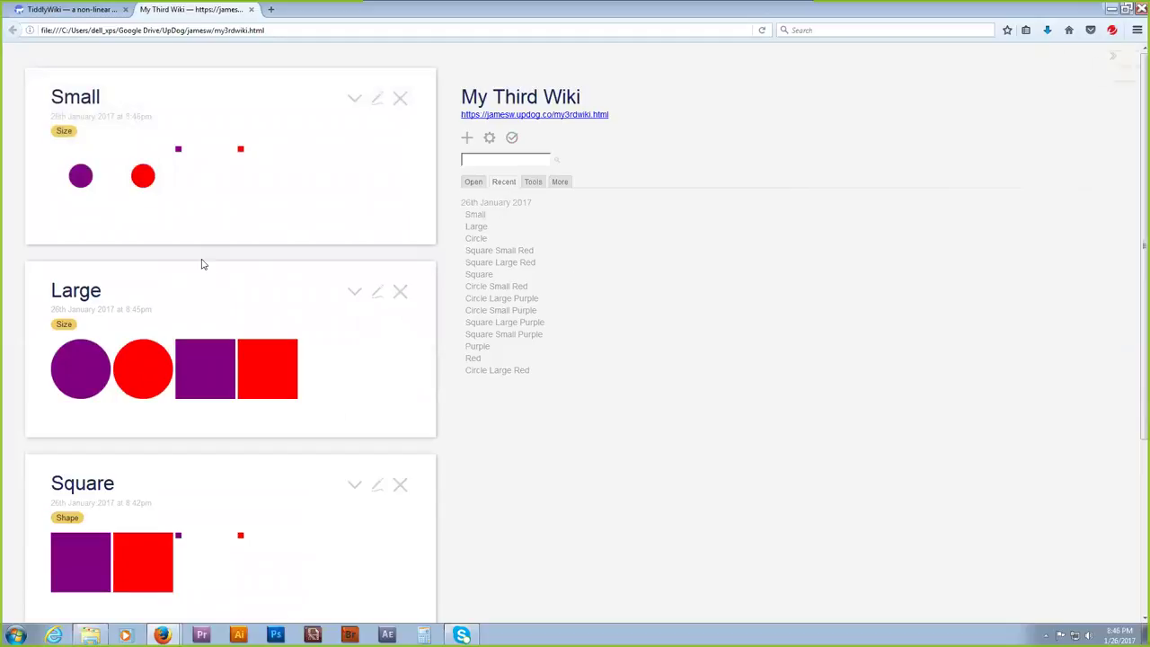
Clone the Small tiddler and retitle the draft Red.
left_click(355, 99)
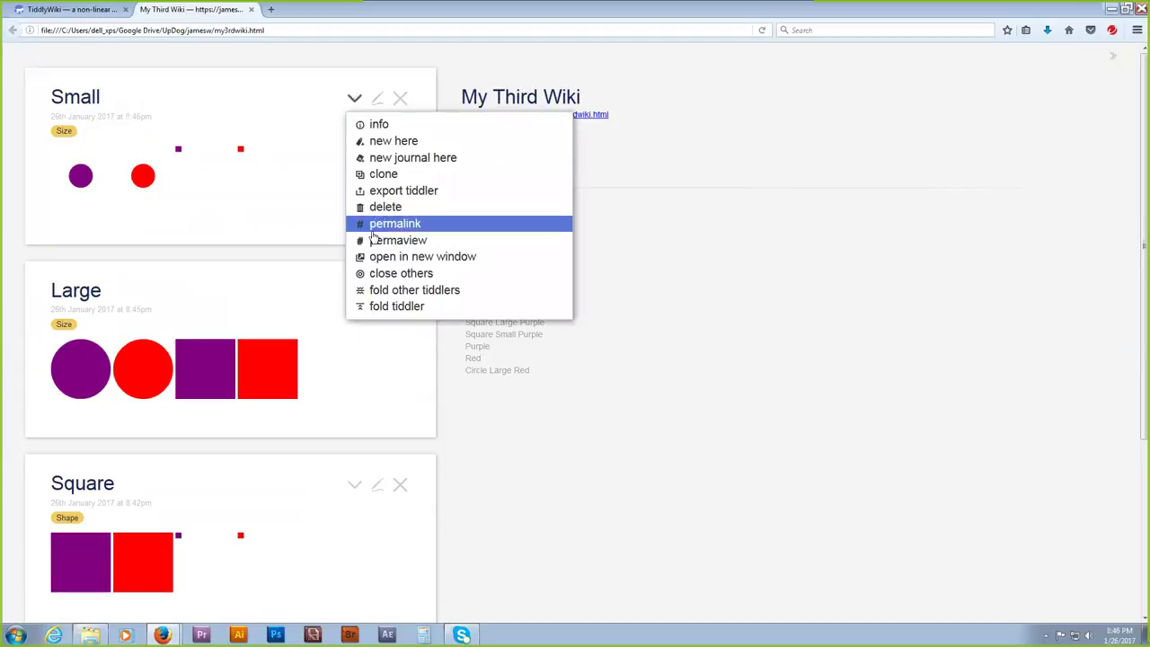
left_click(381, 182)
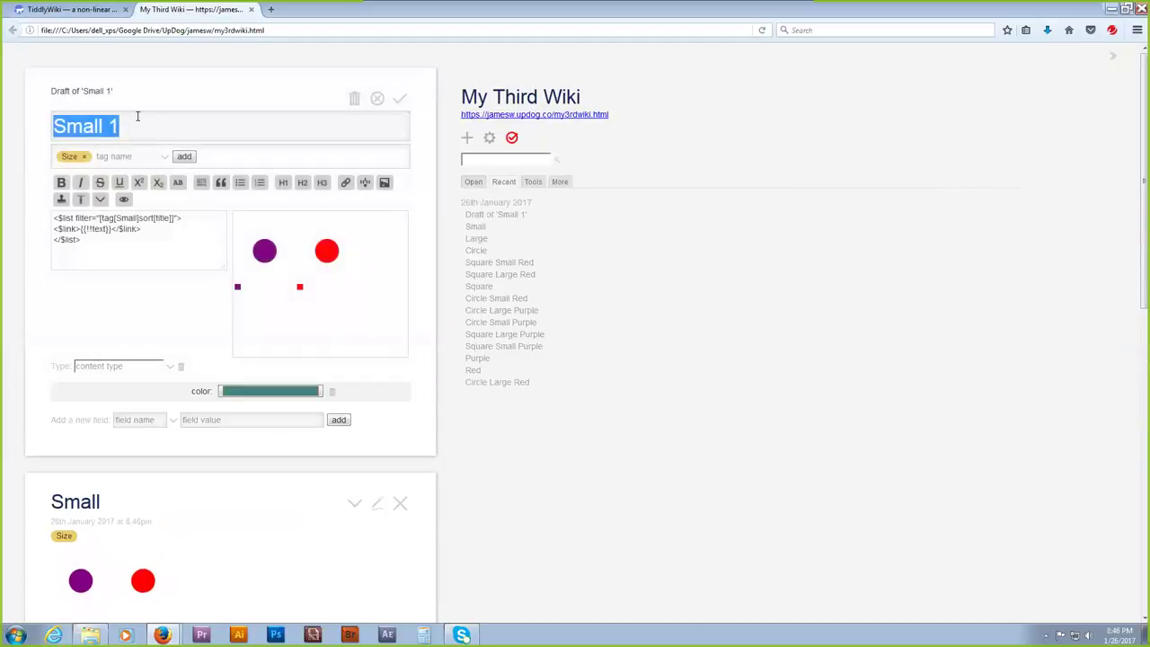
type("Red")
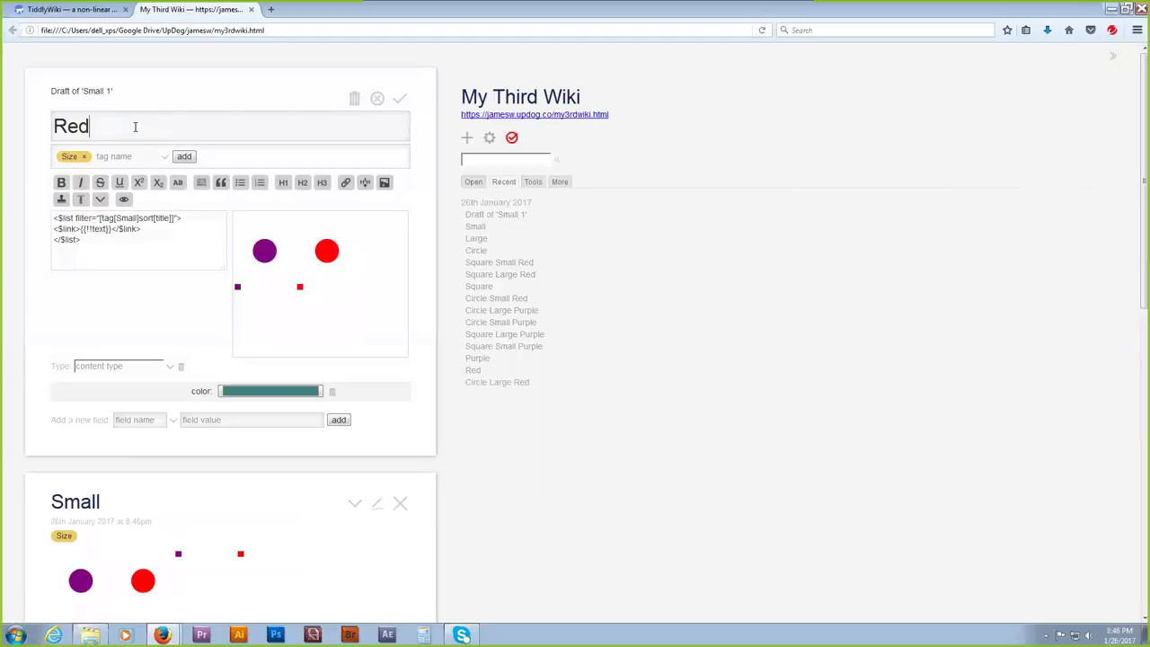
Replace the Red draft's Size tag with a new Color tag.
left_click(85, 157)
left_click(88, 156)
type("C")
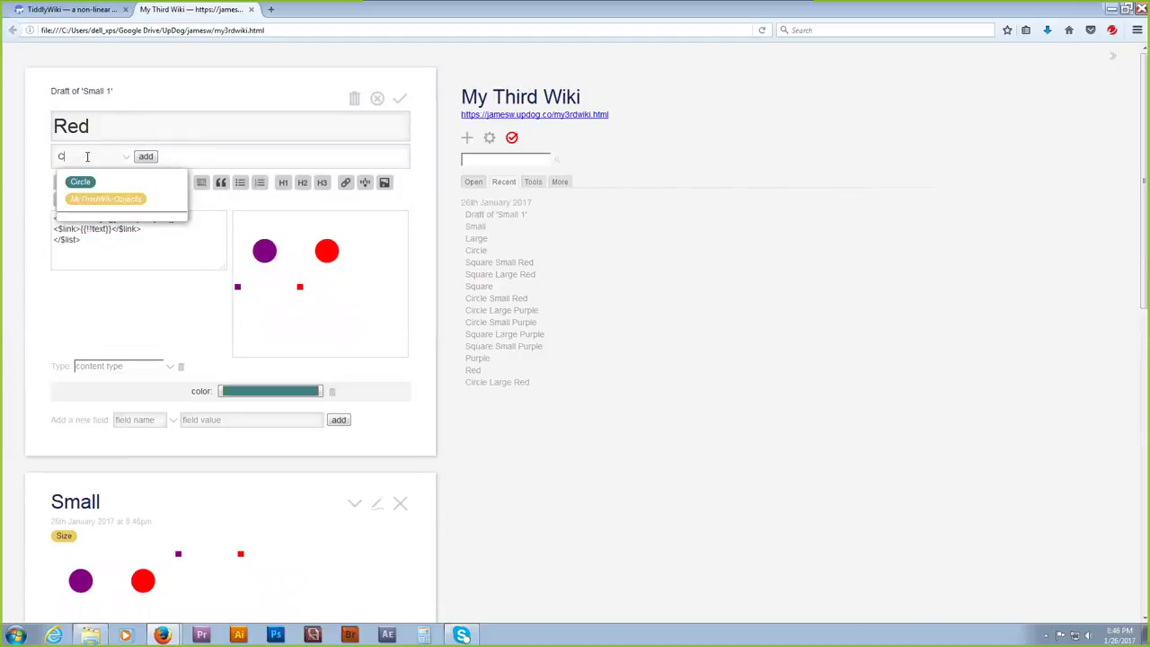
type("olor")
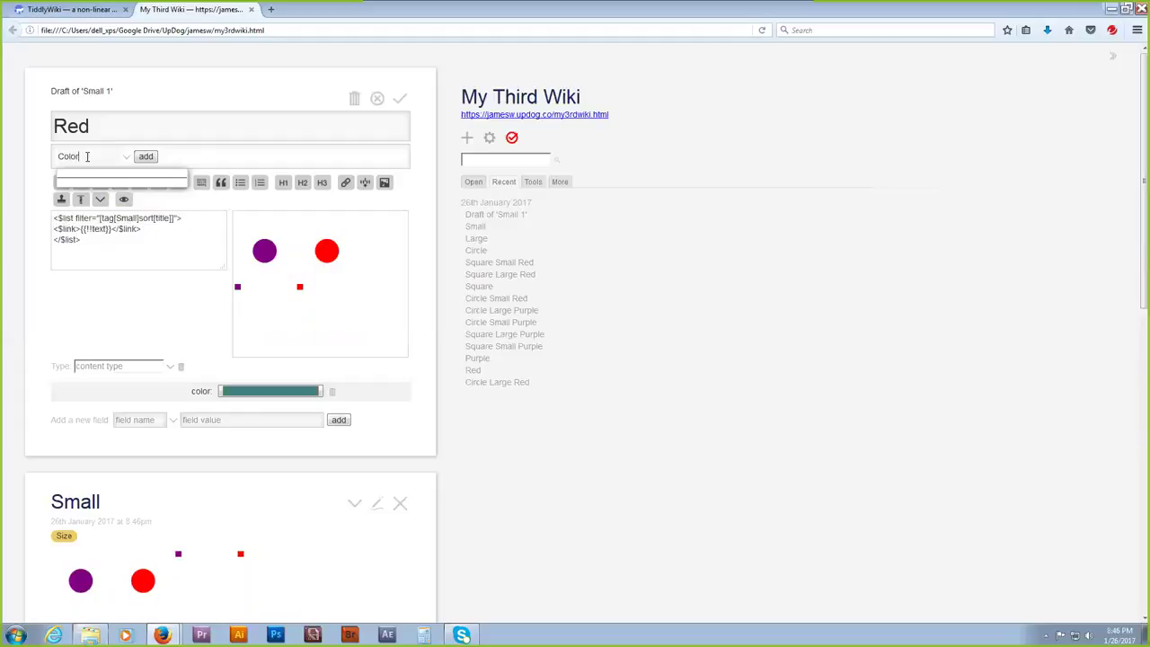
left_click(146, 156)
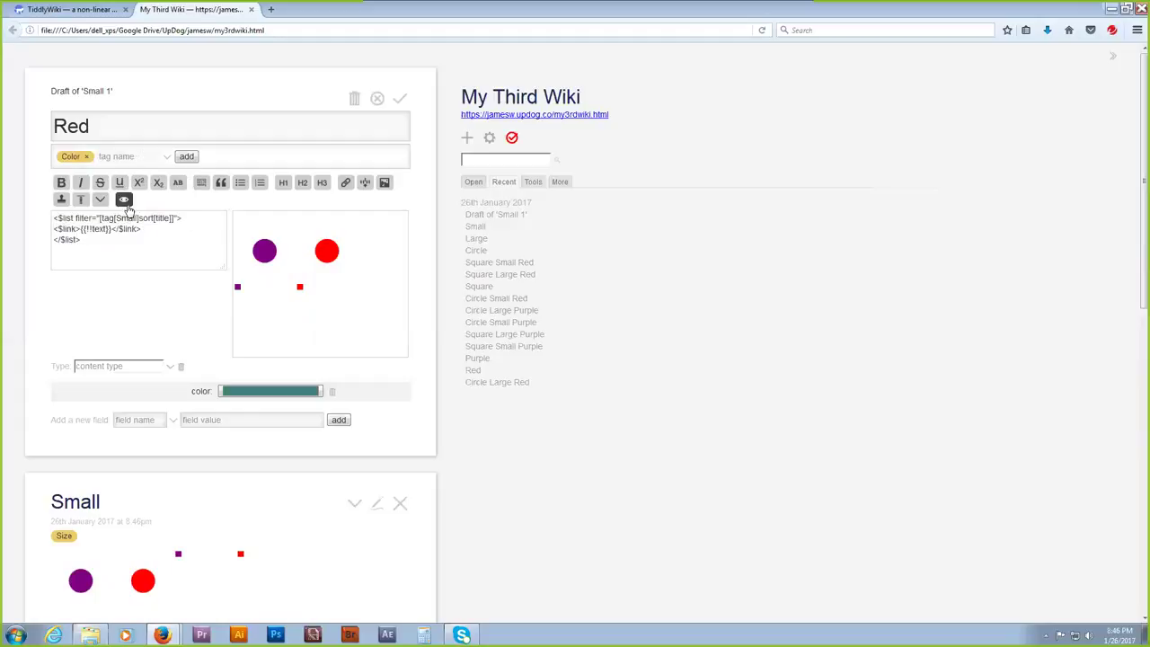
Set the draft's list filter to the Red tag and save it, overwriting the existing Red tiddler.
left_click_drag(137, 219, 116, 218)
type("red")
key("BackSpace")
key("BackSpace")
key("BackSpace")
type("Red")
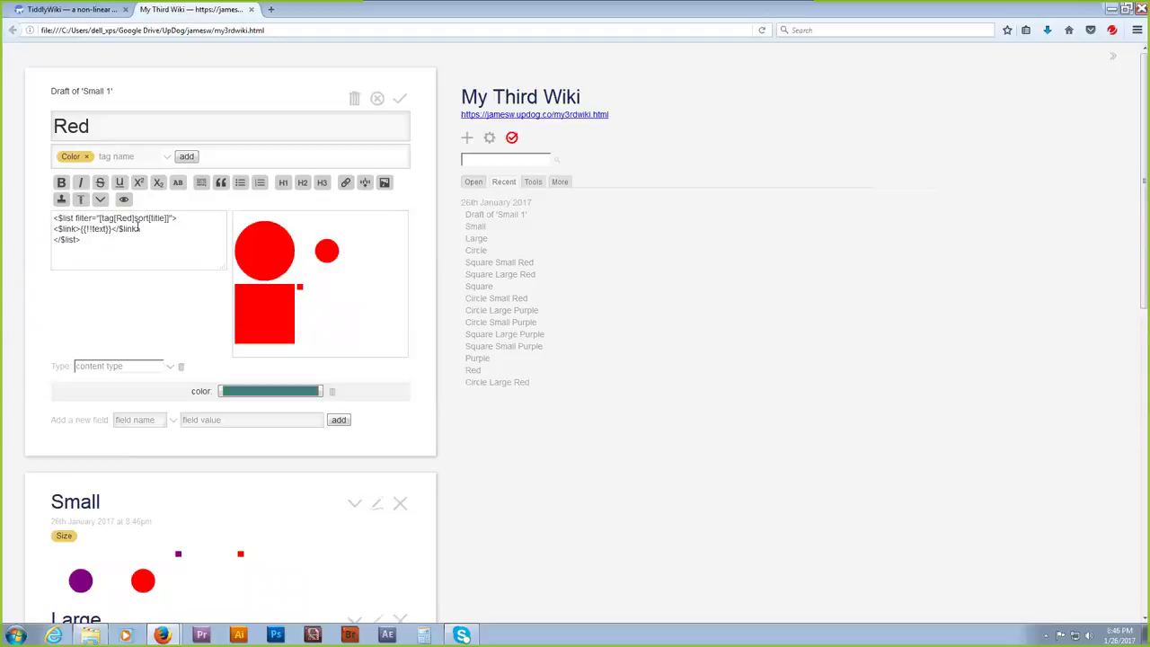
left_click(404, 99)
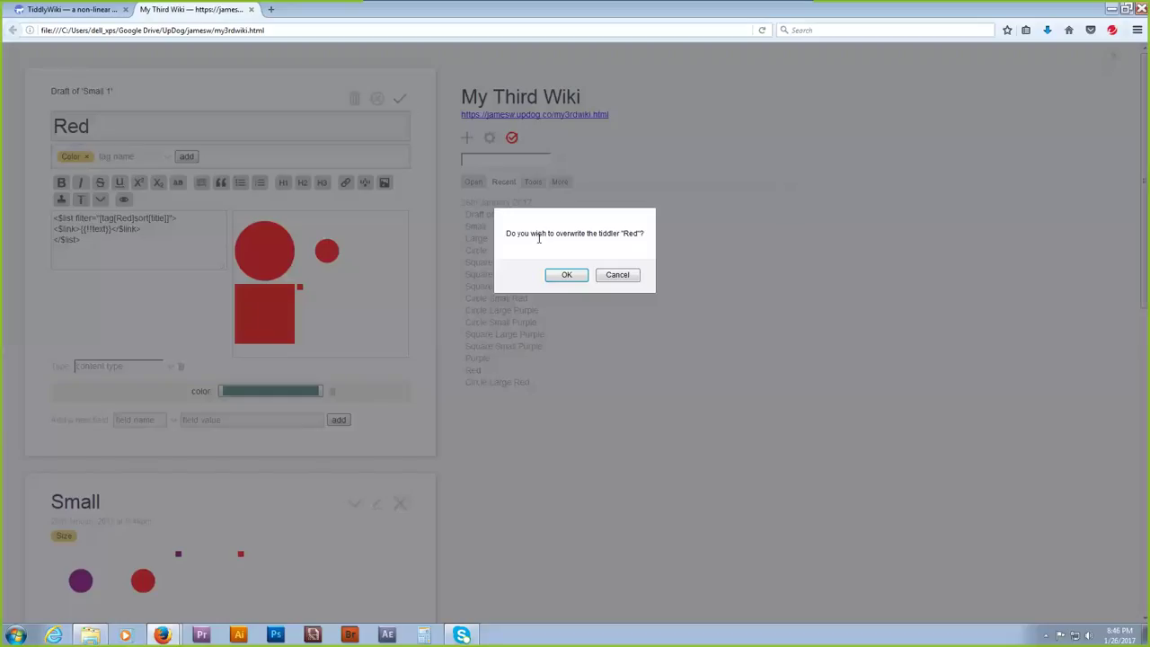
left_click(568, 275)
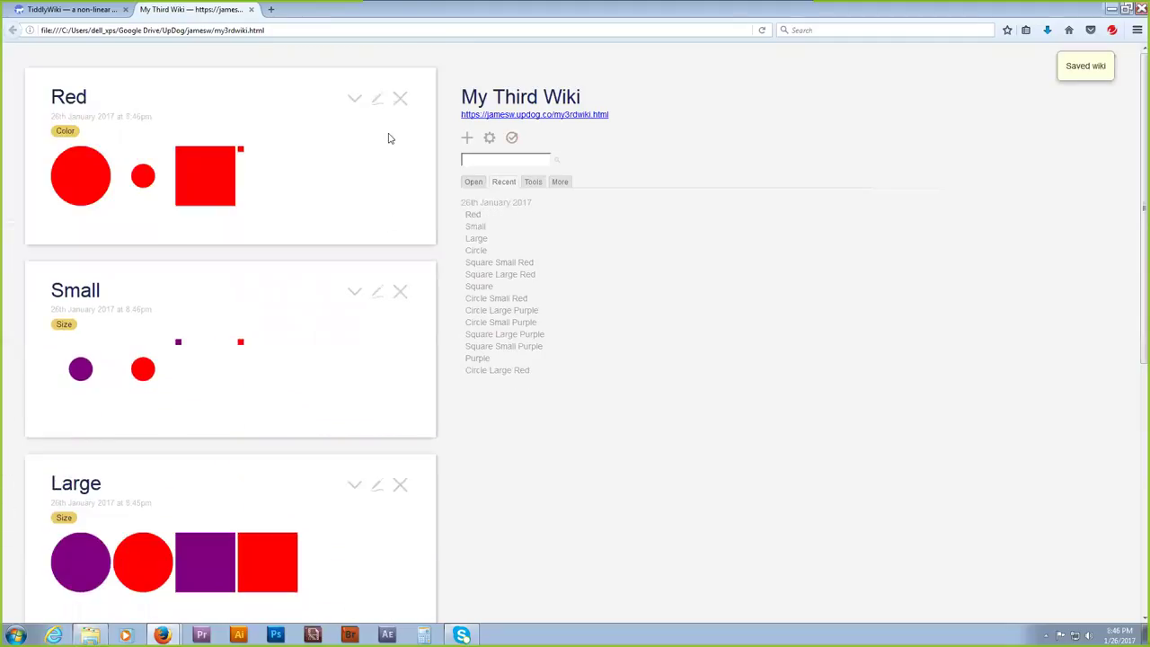
Clone the Red tiddler and retitle the draft Purple.
left_click(375, 104)
left_click(379, 101)
left_click(356, 99)
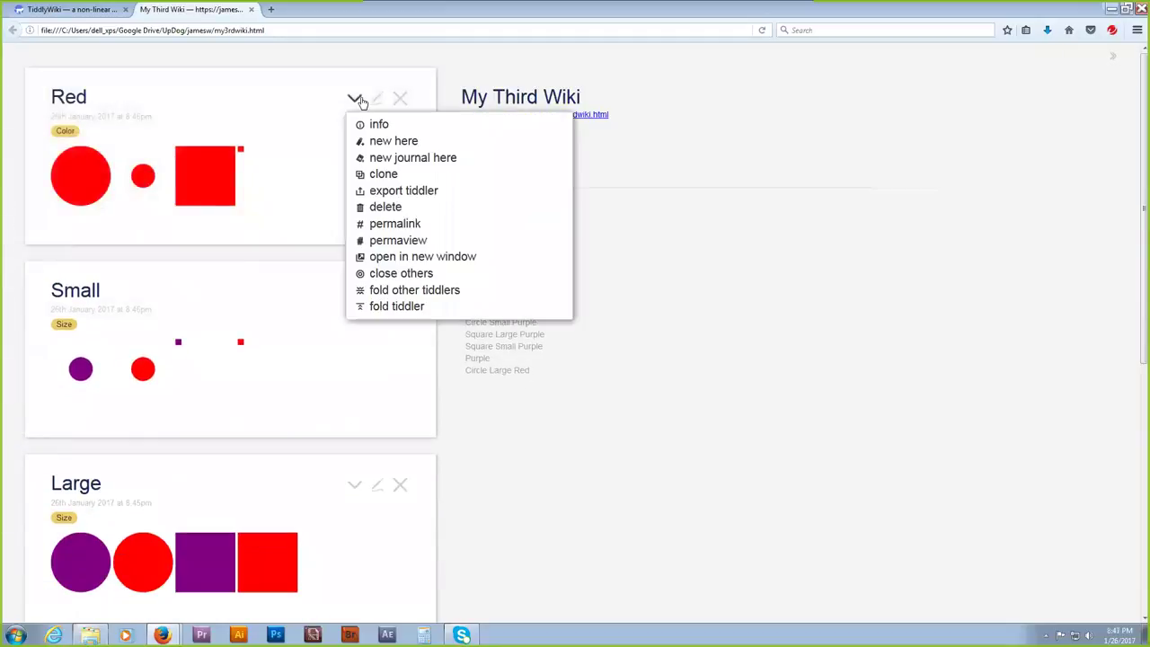
left_click(387, 174)
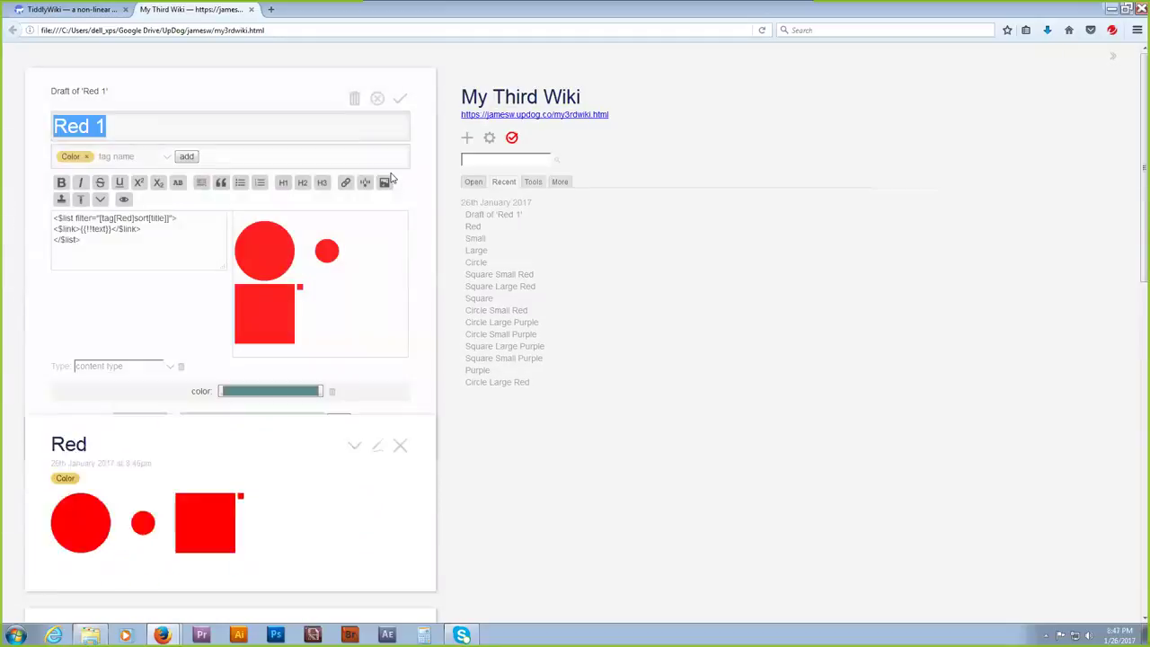
type("Purple")
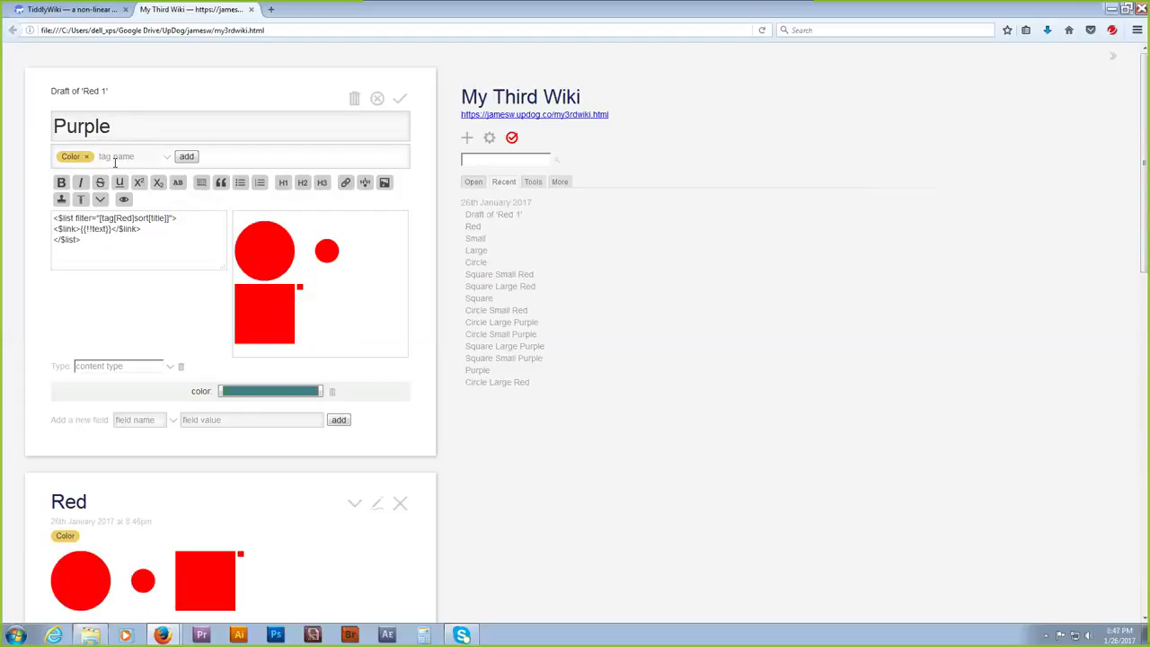
Set the draft's list filter to the Purple tag and save it, overwriting the existing Purple tiddler.
left_click(129, 219)
left_click_drag(124, 219, 115, 218)
type("Purple")
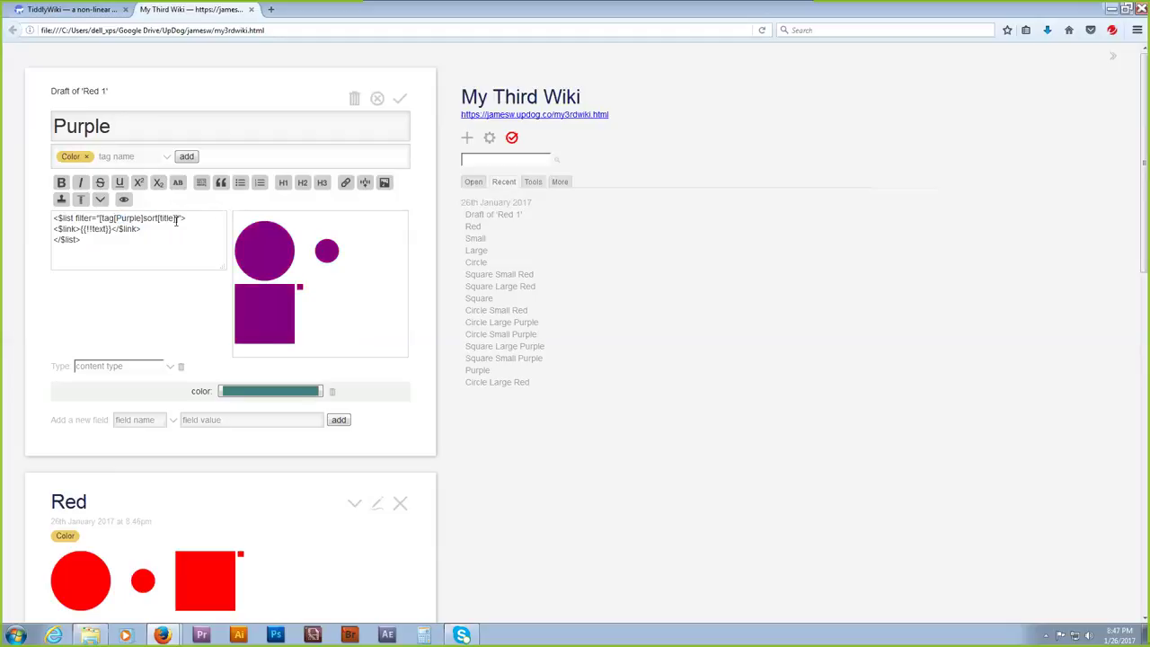
left_click(400, 98)
left_click(565, 275)
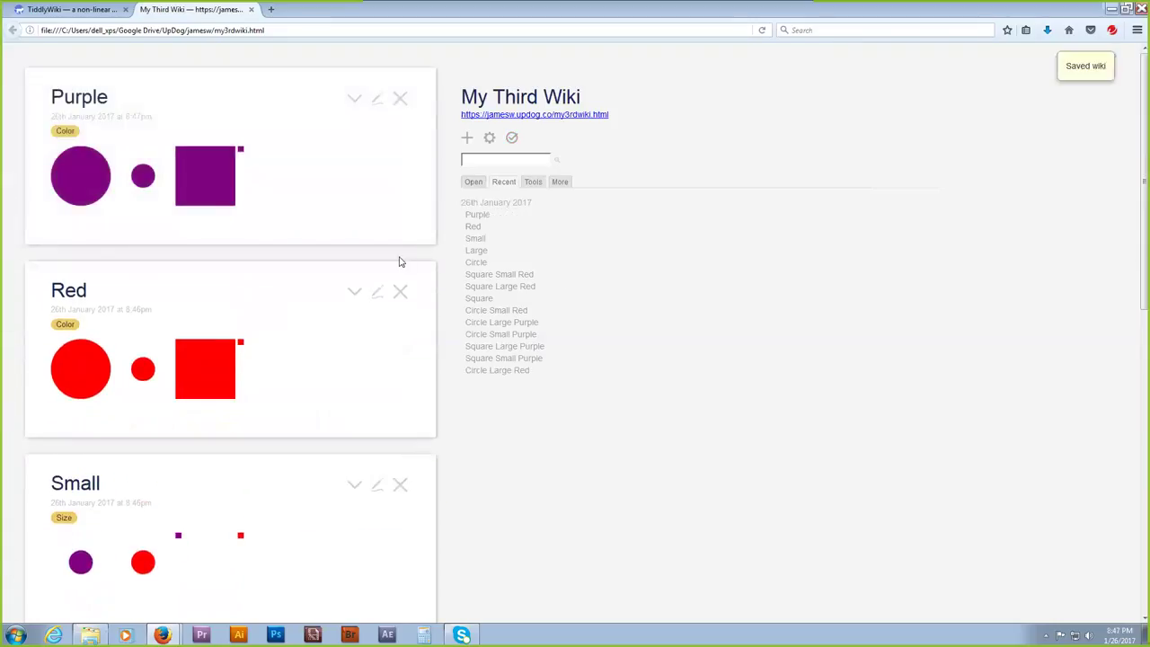
Review the finished shape, size and color tiddlers and clone the Purple tiddler.
scroll(239, 220, "down", 5)
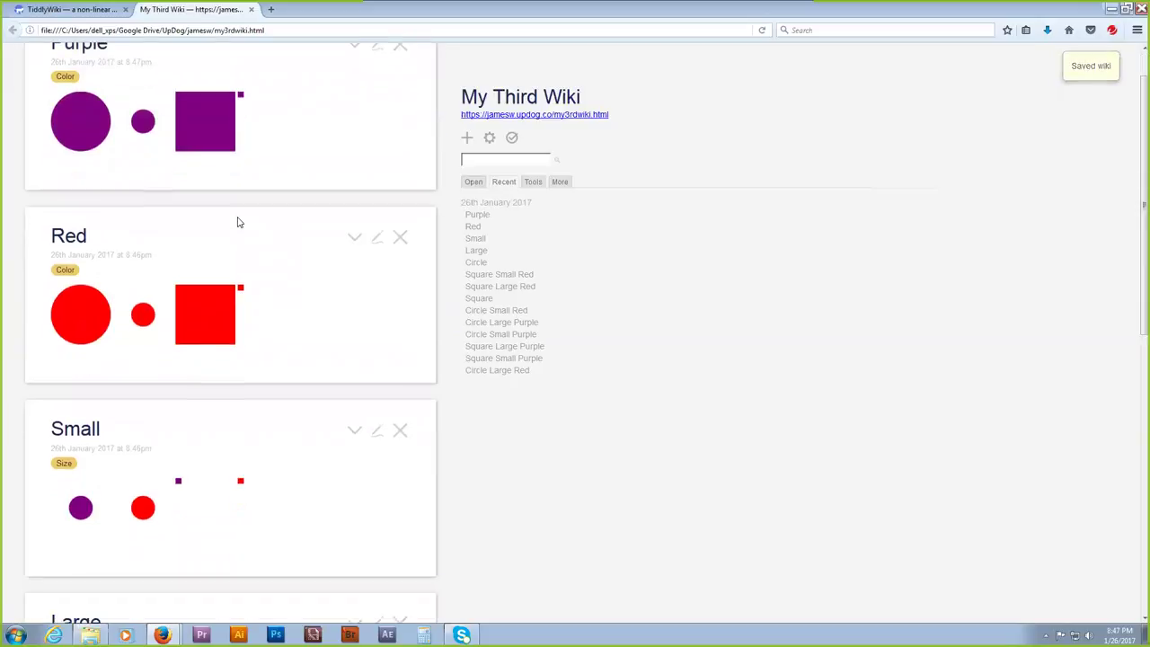
scroll(238, 221, "down", 4)
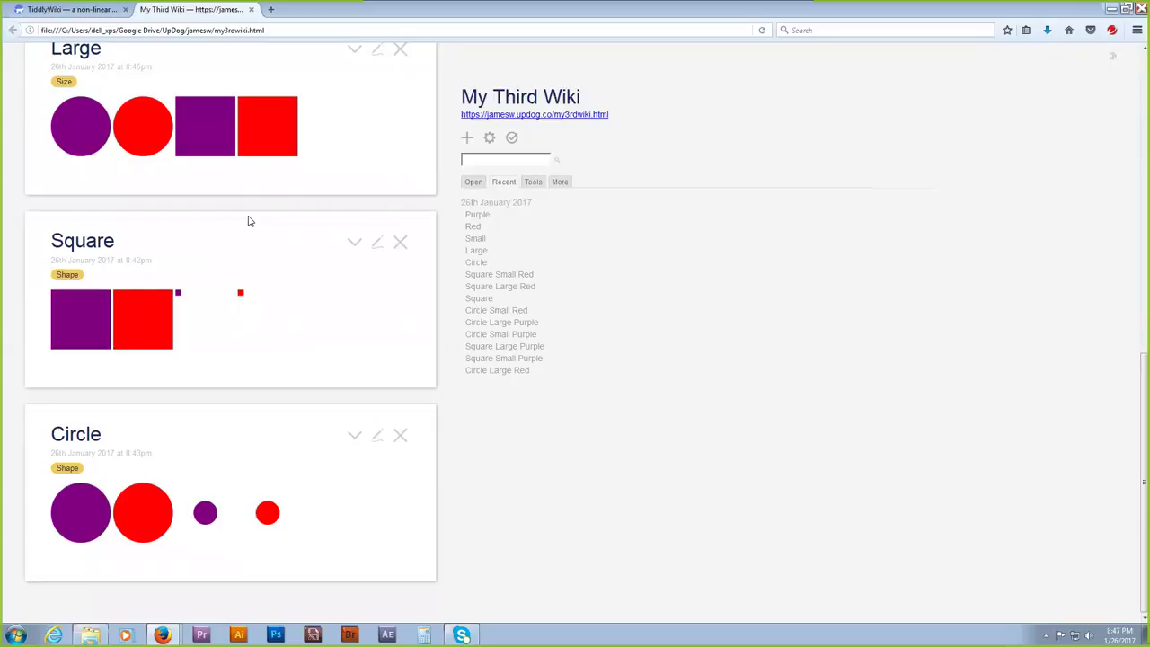
scroll(250, 221, "up", 10)
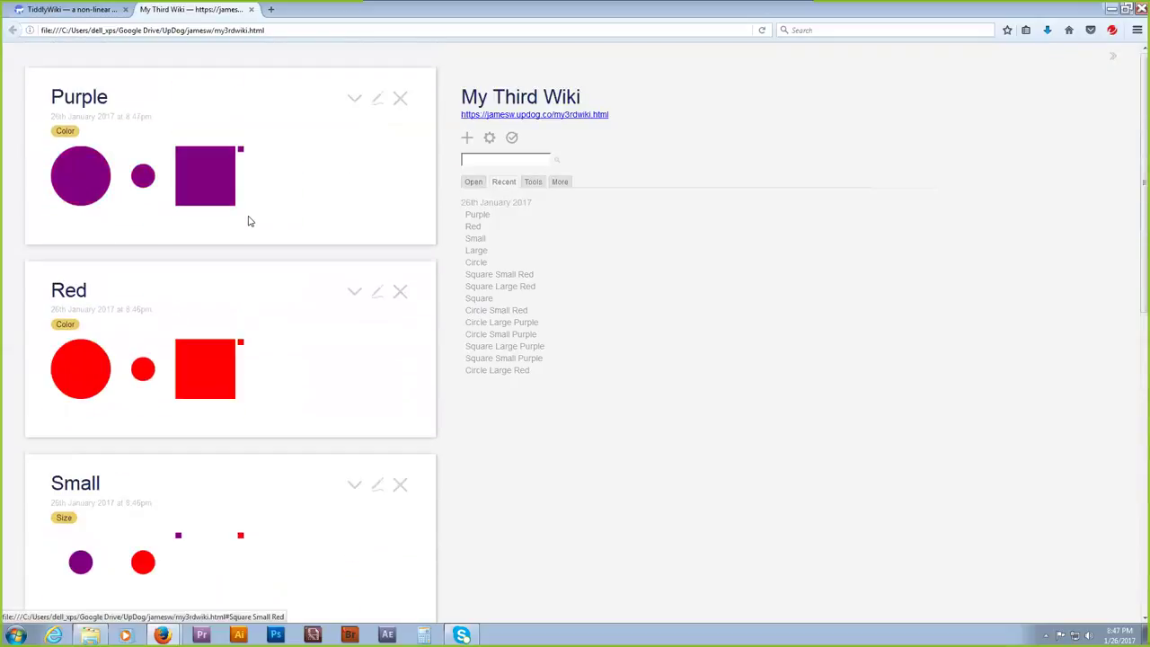
left_click(354, 99)
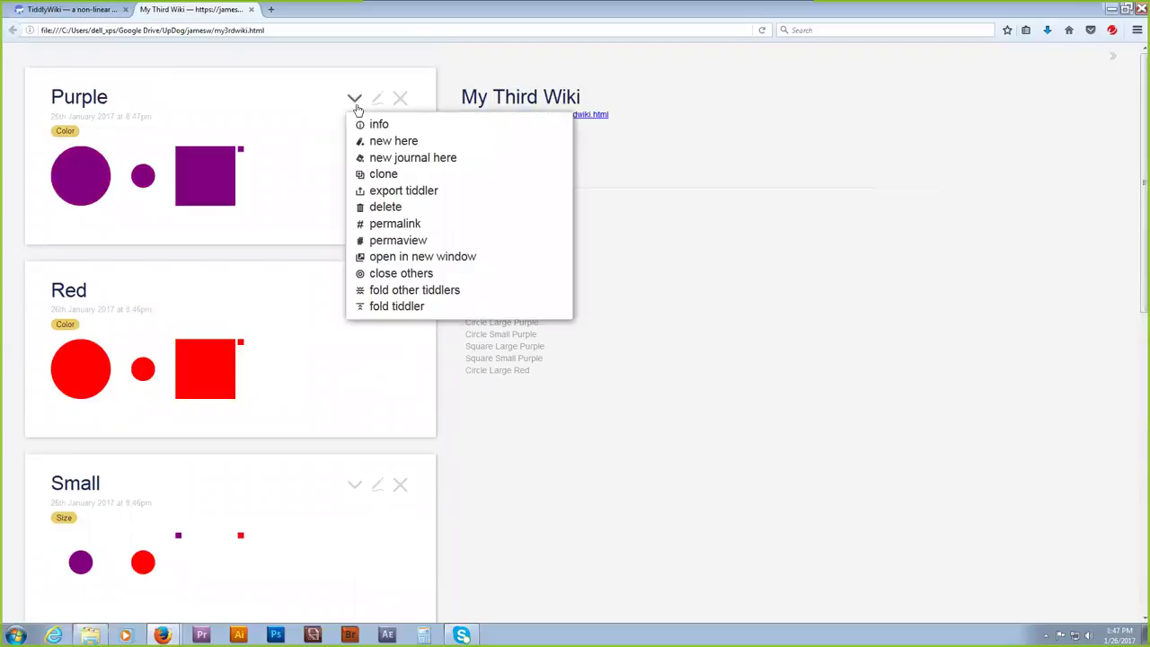
left_click(408, 175)
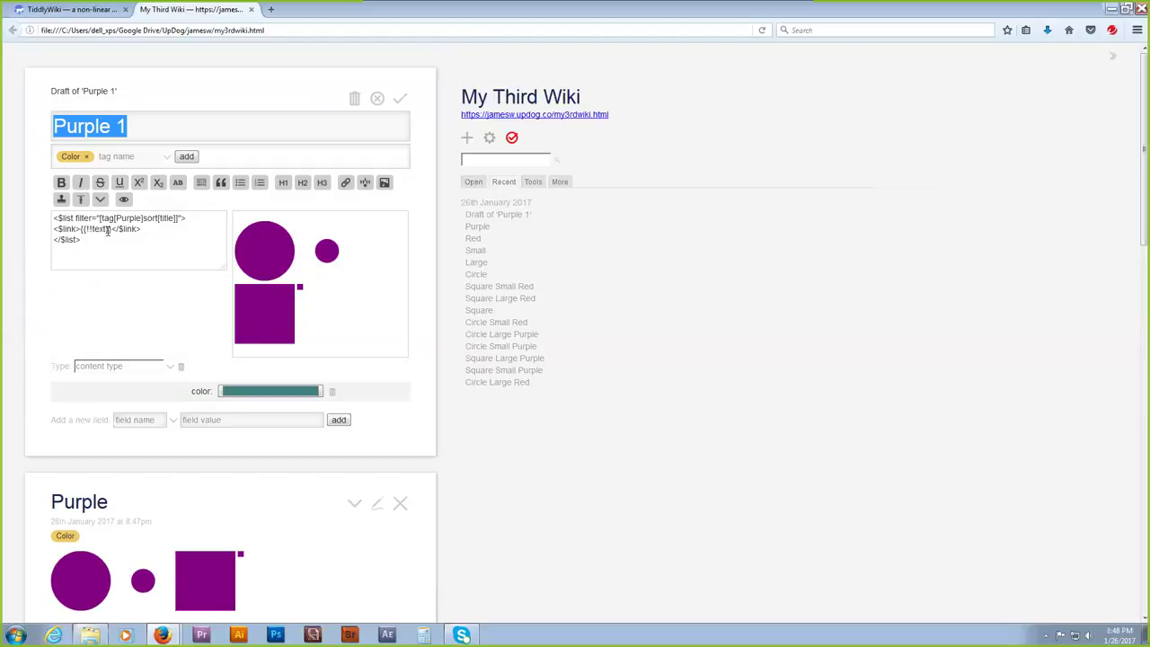
Add a tag[Square] condition before tag[Purple] in the cloned draft's list filter.
left_click_drag(141, 217, 118, 216)
left_click(118, 216)
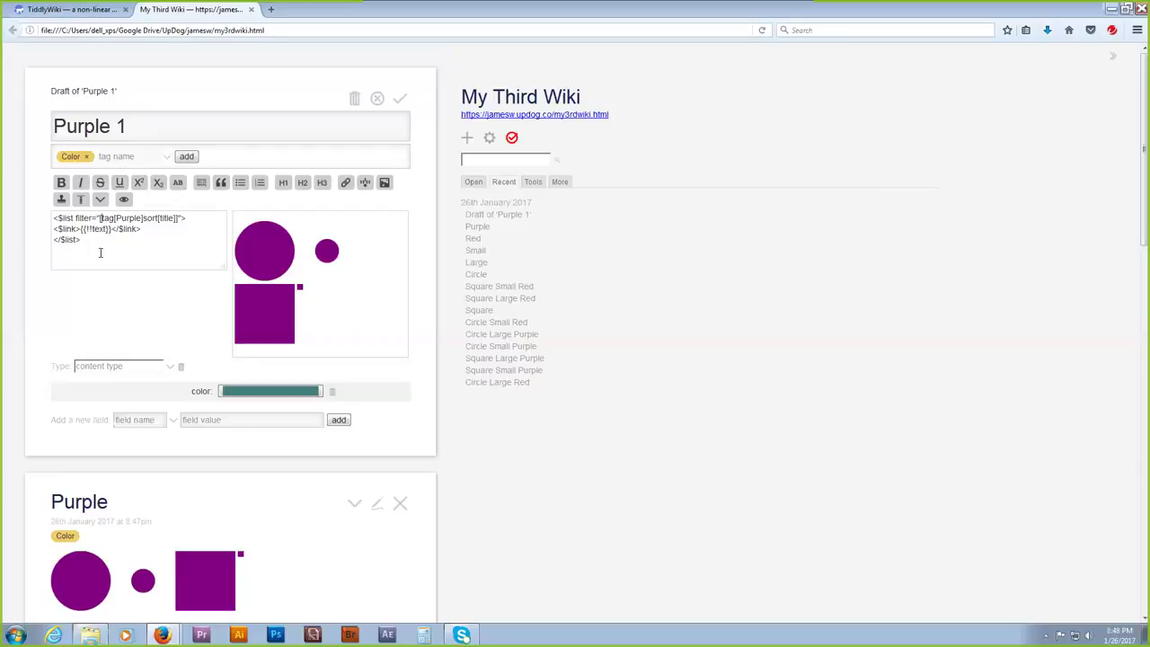
type("[tag")
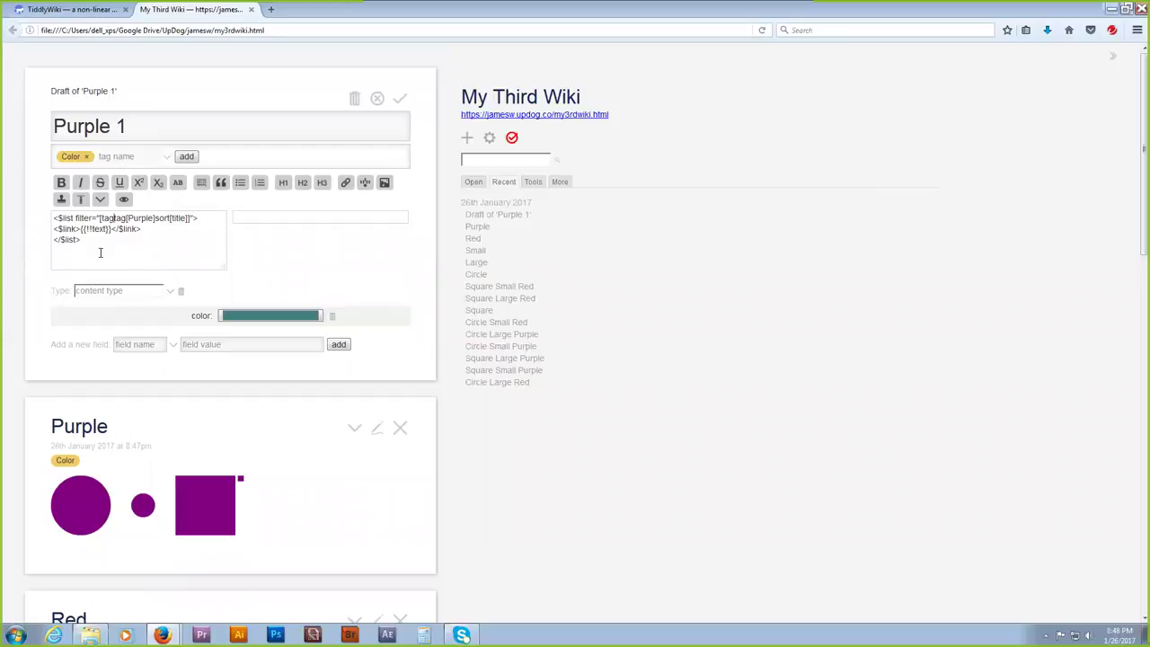
type("[Sqaure")
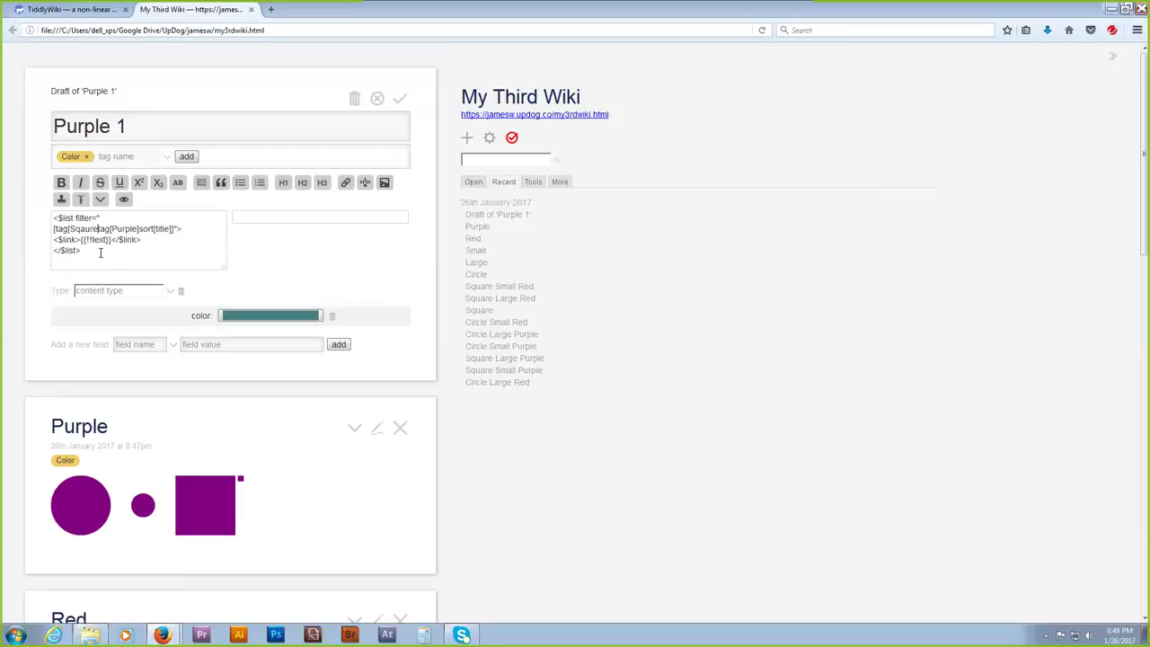
key("BackSpace")
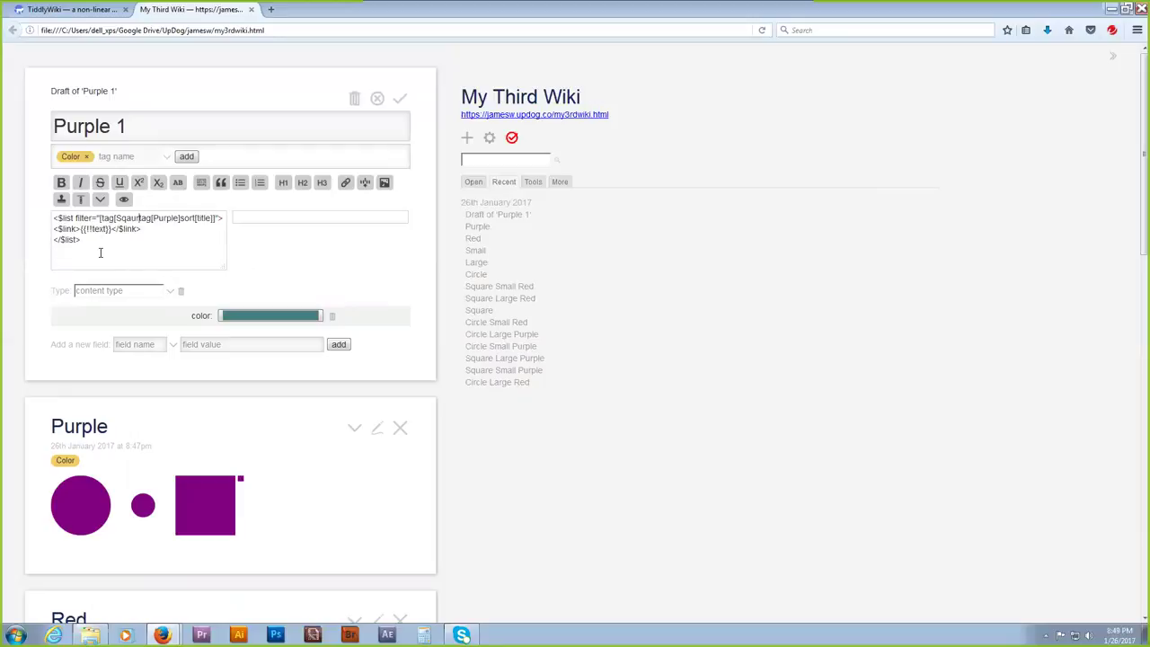
key("BackSpace")
key("BackSpace")
key("BackSpace")
type("uare")
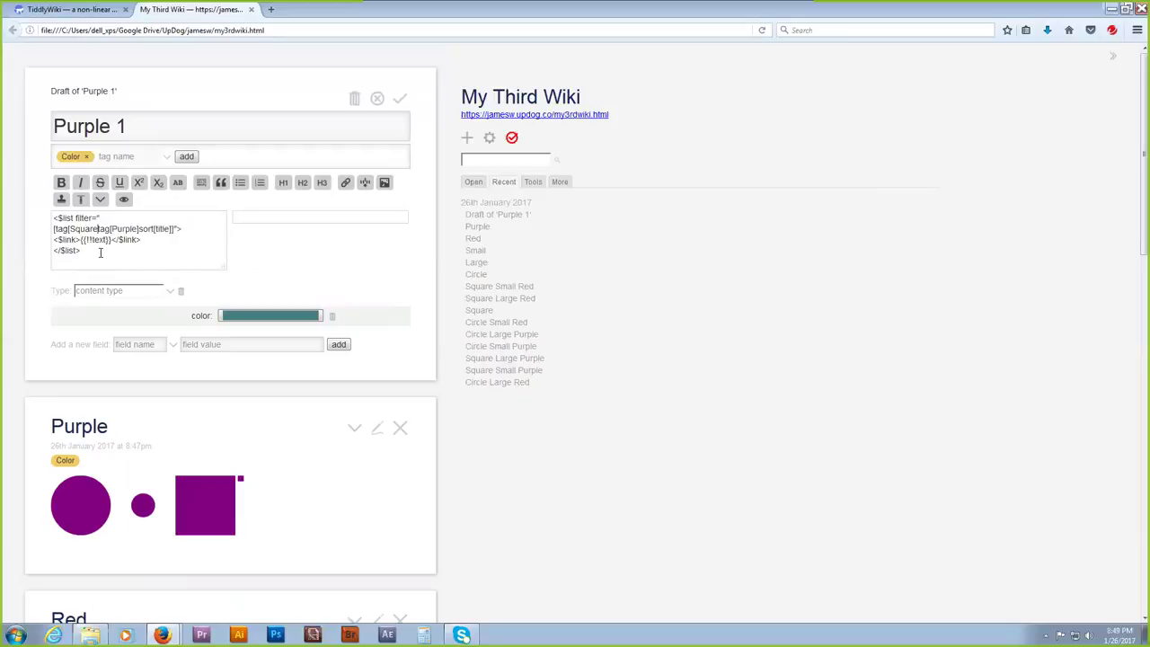
type("]")
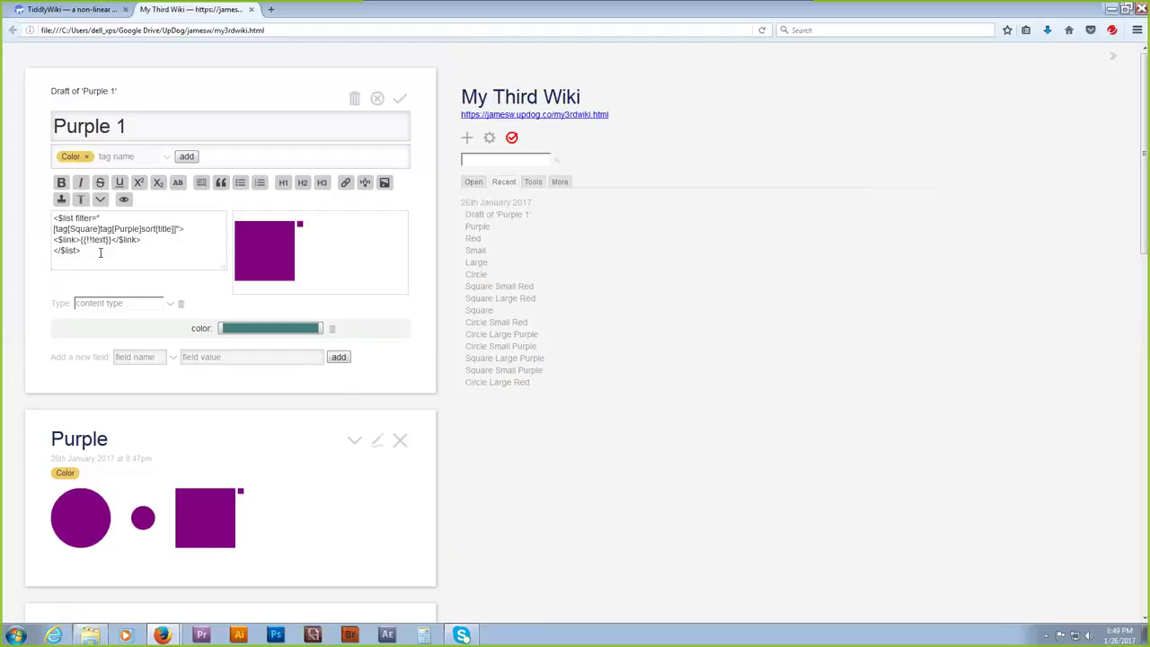
Retitle the cloned draft Square Purple and save it.
triple_click(136, 127)
left_click(105, 125)
left_click(144, 124)
key("BackSpace")
left_click(53, 124)
type("Sqaure")
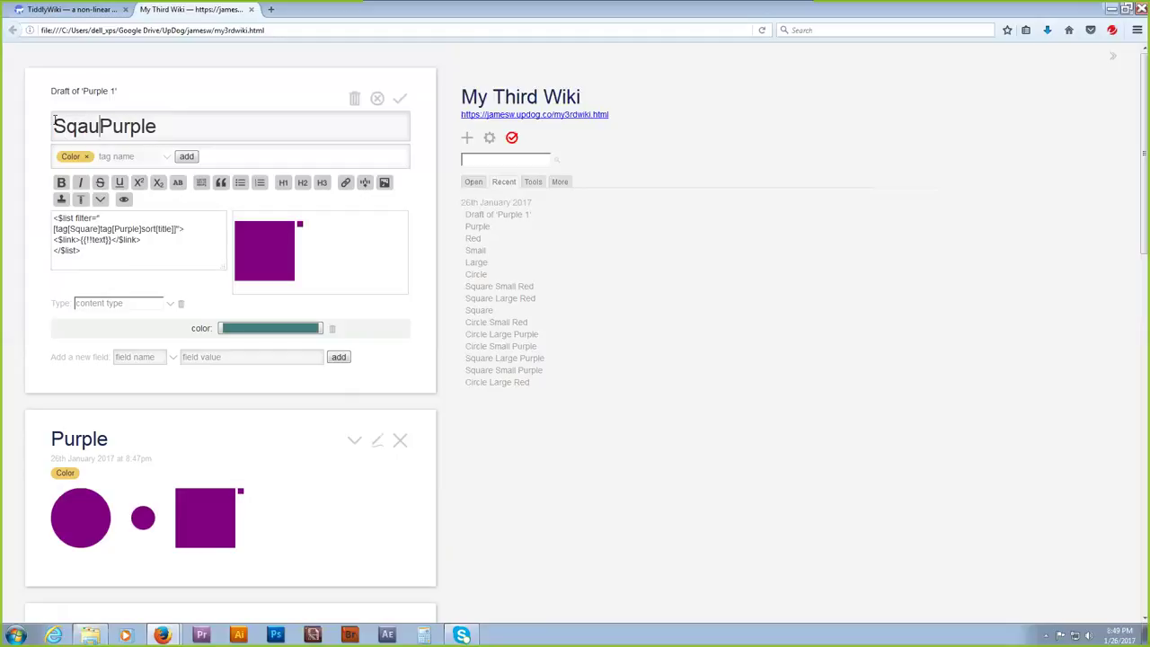
key("BackSpace")
key("BackSpace")
key("BackSpace")
key("BackSpace")
type("uare")
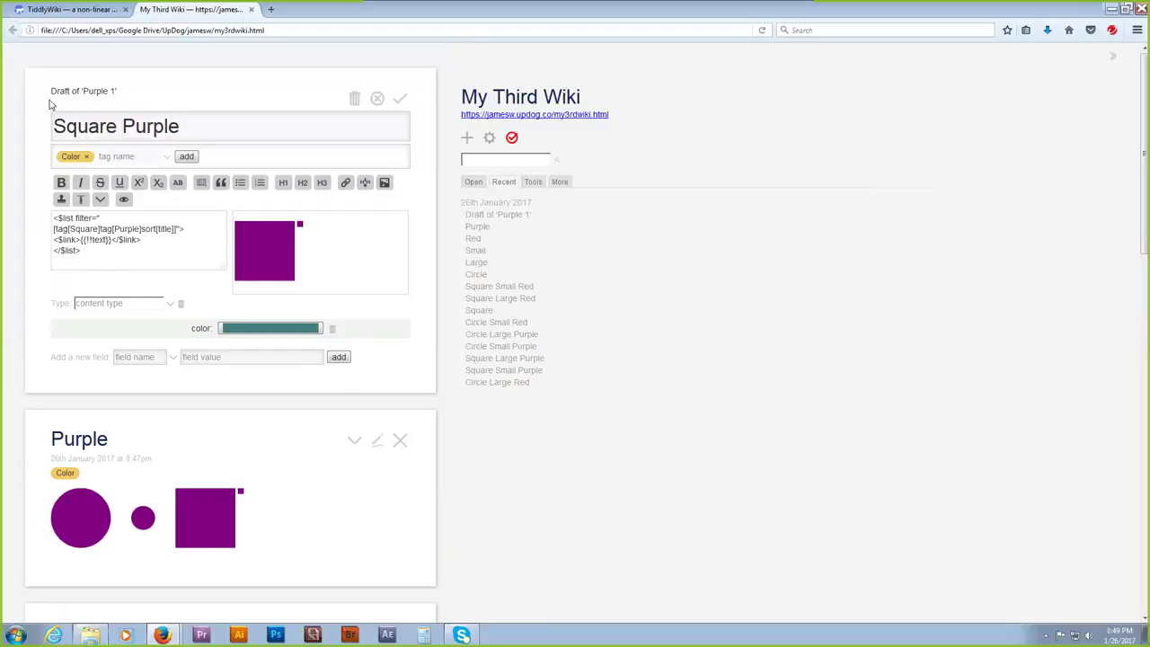
left_click(401, 100)
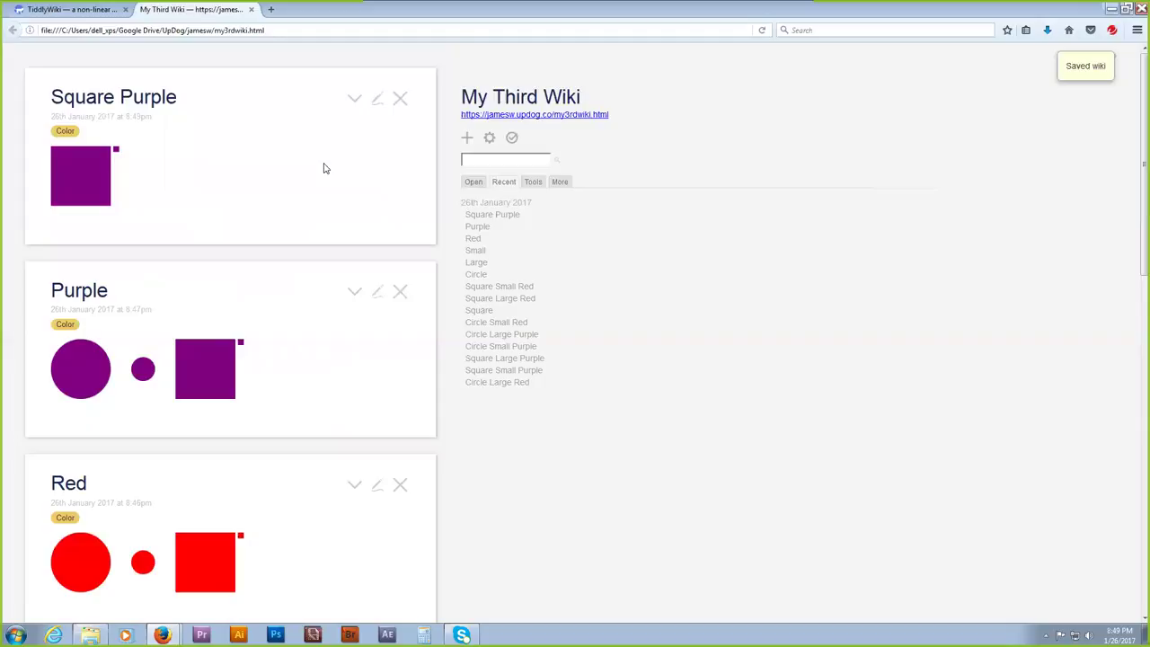
Restore My Third Wiki's window beside the DesignWriteStudio wiki, discard that wiki's Circle draft and return to its step-by-step instructions.
scroll(325, 168, "down", 10)
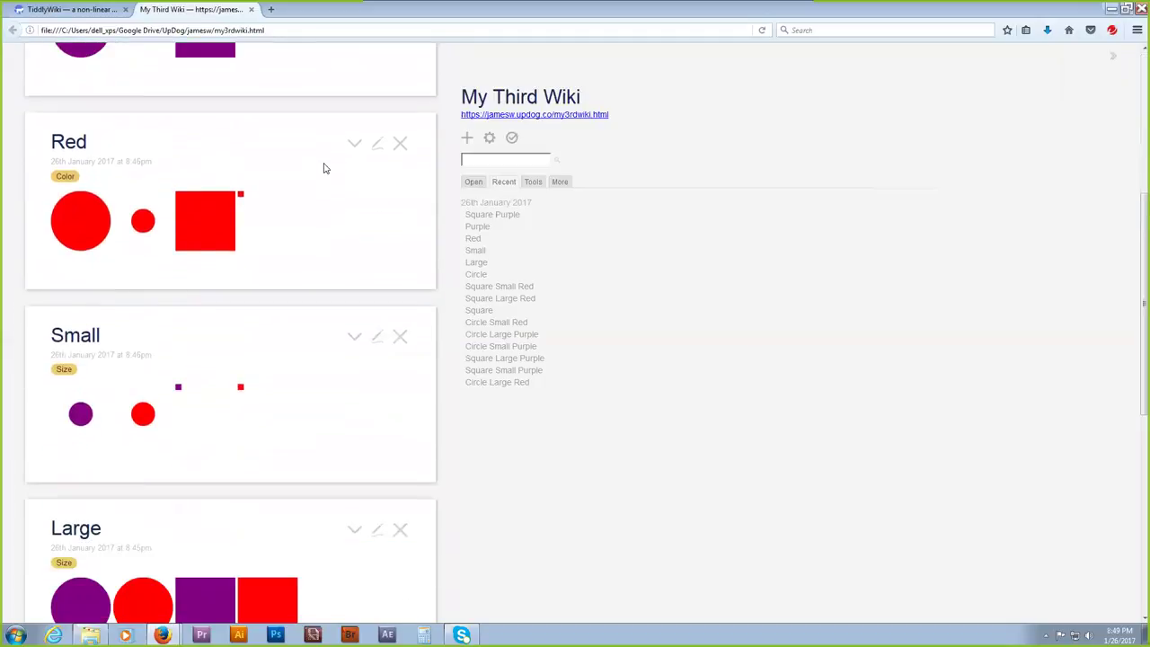
scroll(325, 168, "up", 10)
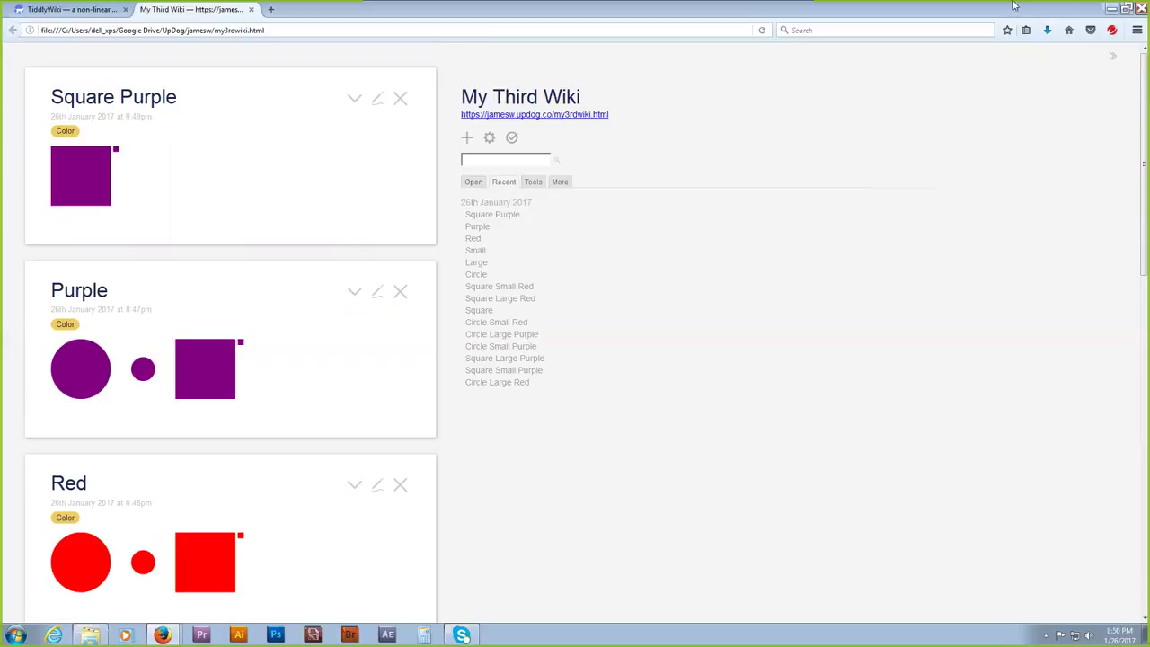
left_click(1126, 8)
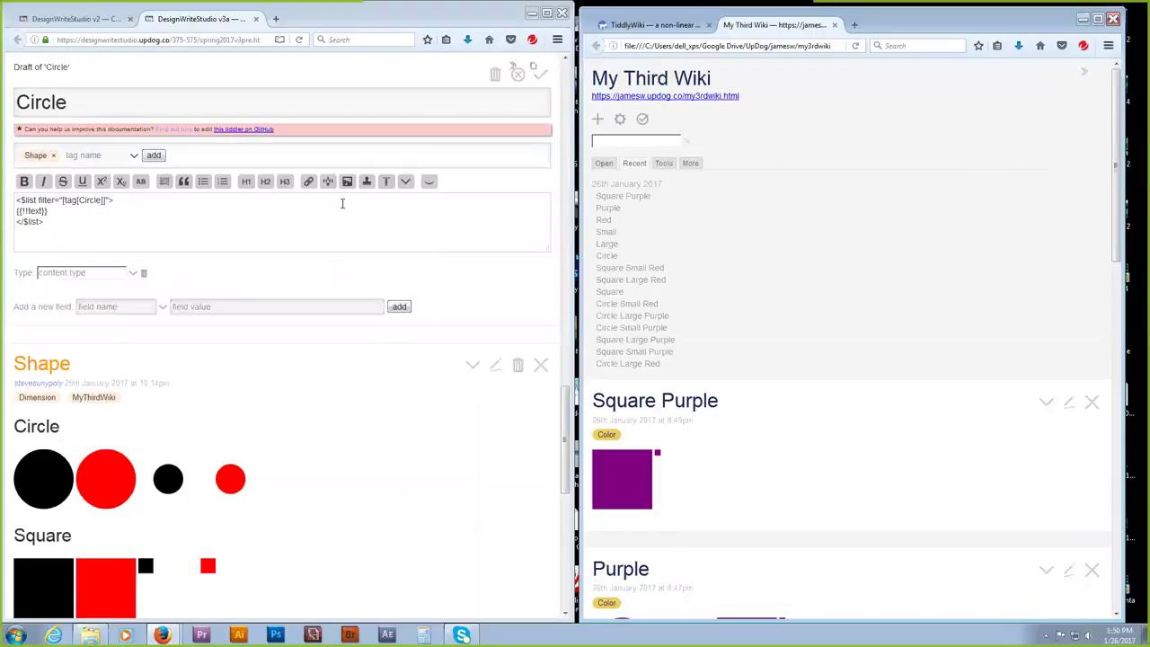
scroll(364, 222, "down", 2)
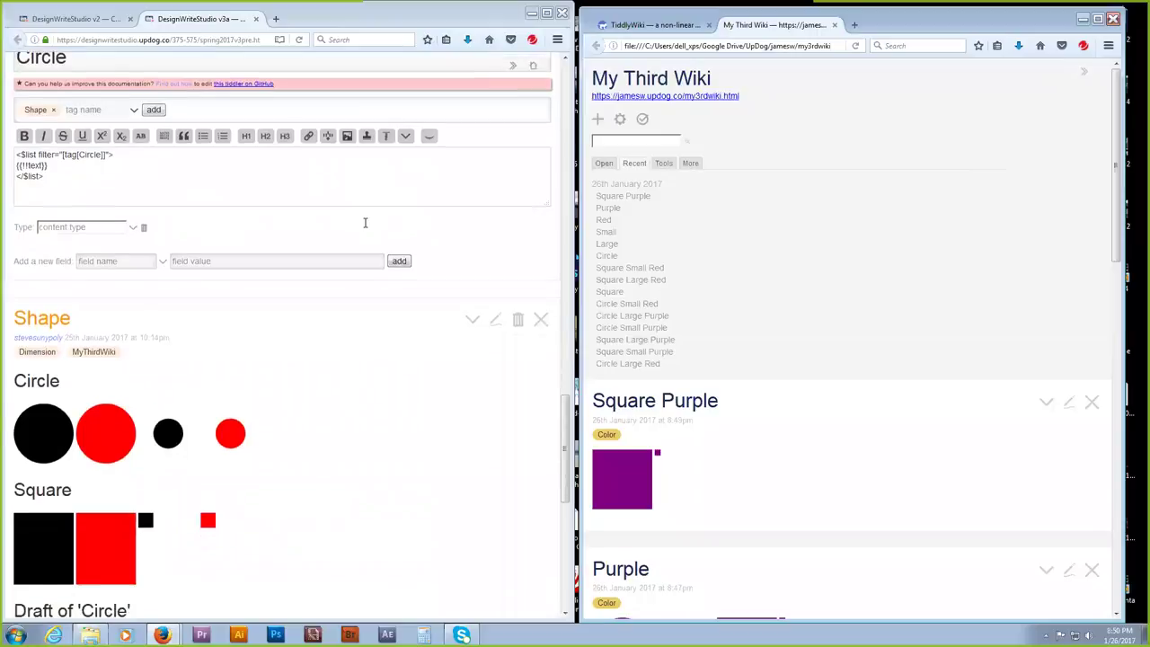
scroll(488, 180, "up", 4)
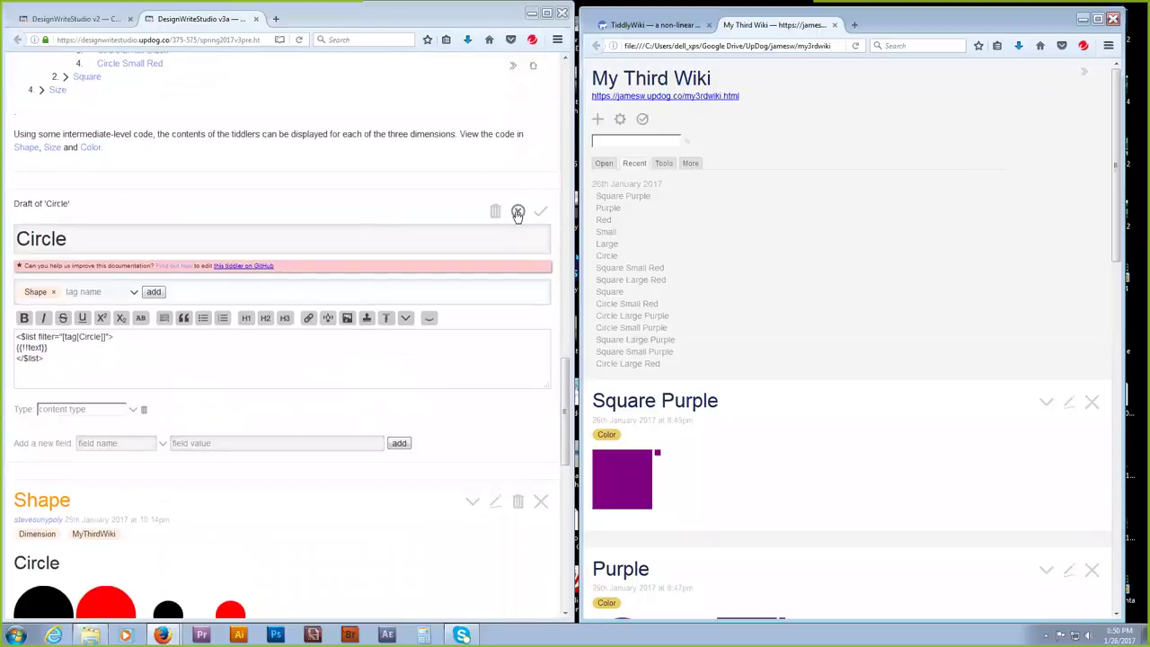
left_click(518, 210)
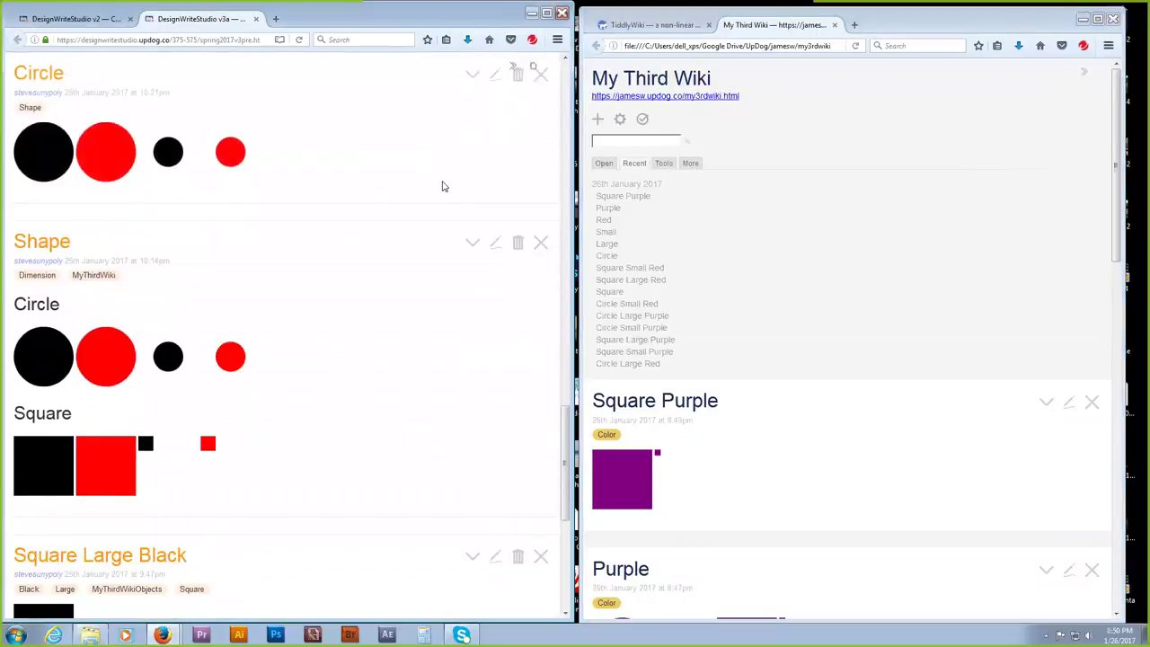
scroll(442, 186, "up", 10)
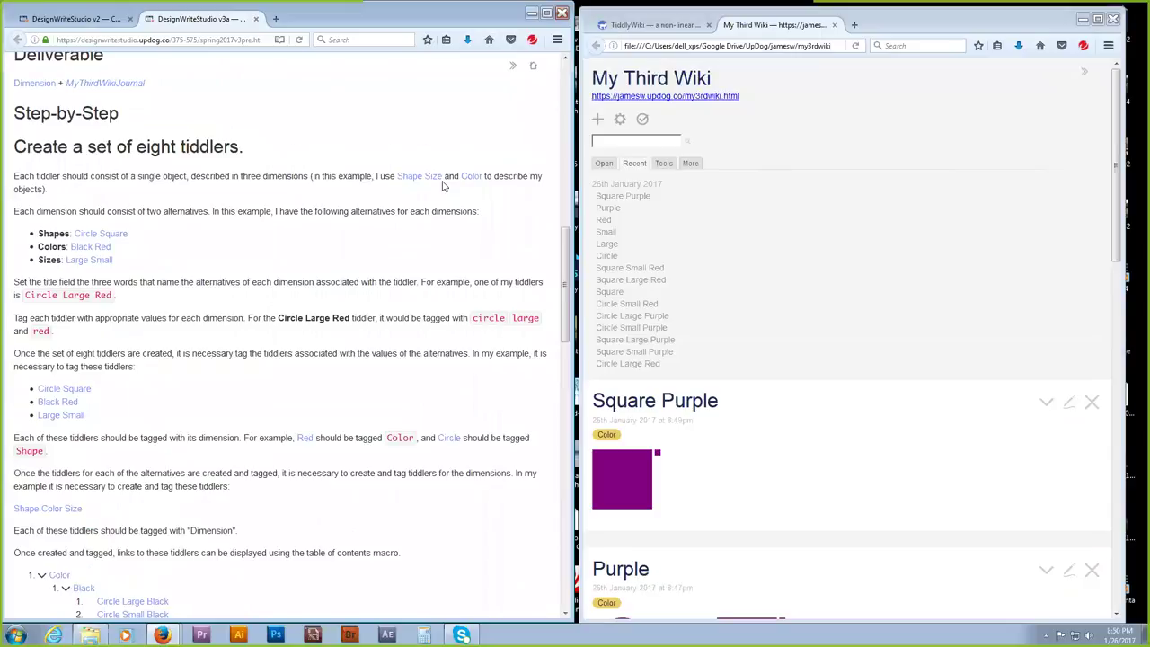
Look over the MyThirdWiki-description instructions in DesignWriteStudio and open the Dimension tiddler linked under Deliverable.
scroll(442, 186, "up", 10)
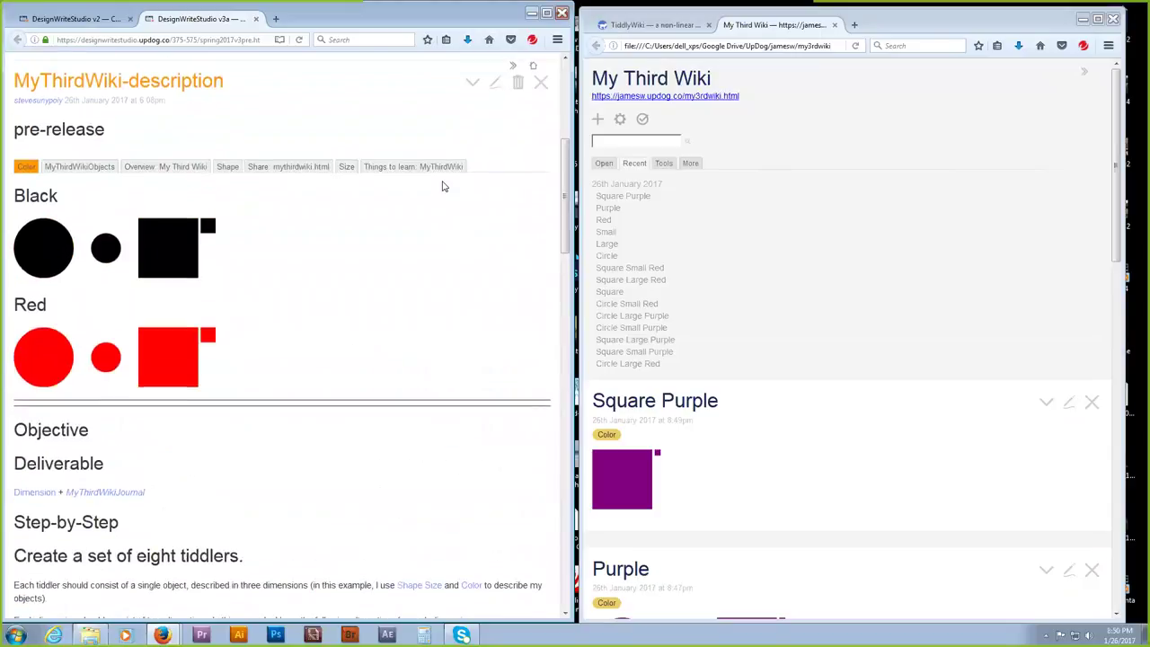
scroll(442, 186, "down", 3)
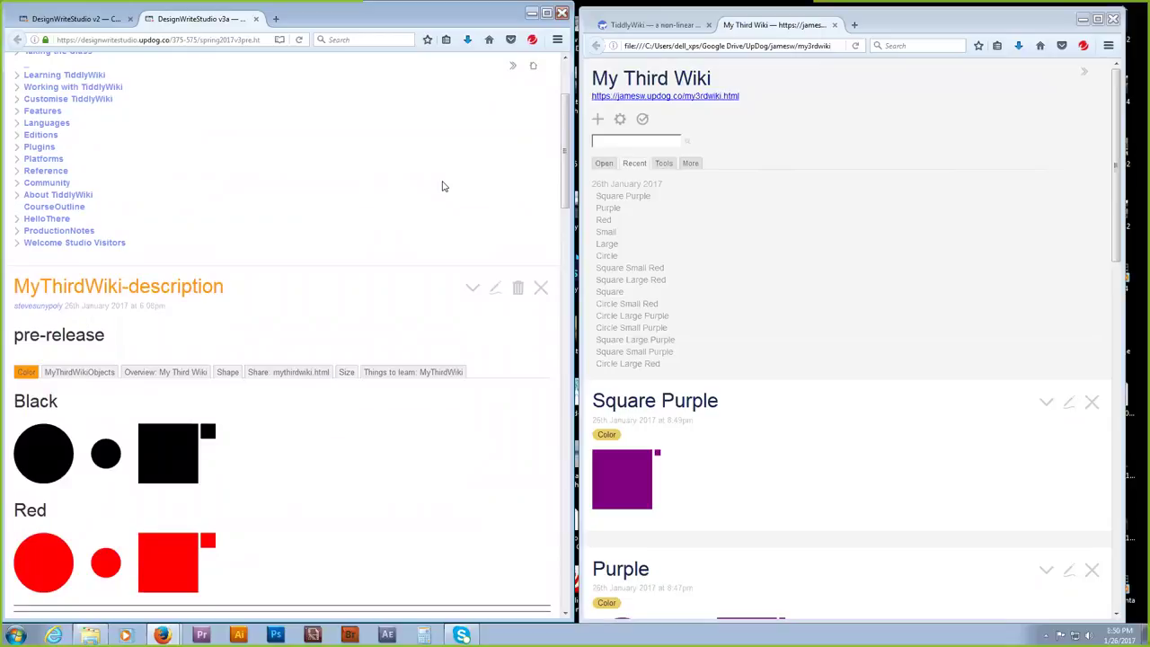
scroll(442, 186, "up", 3)
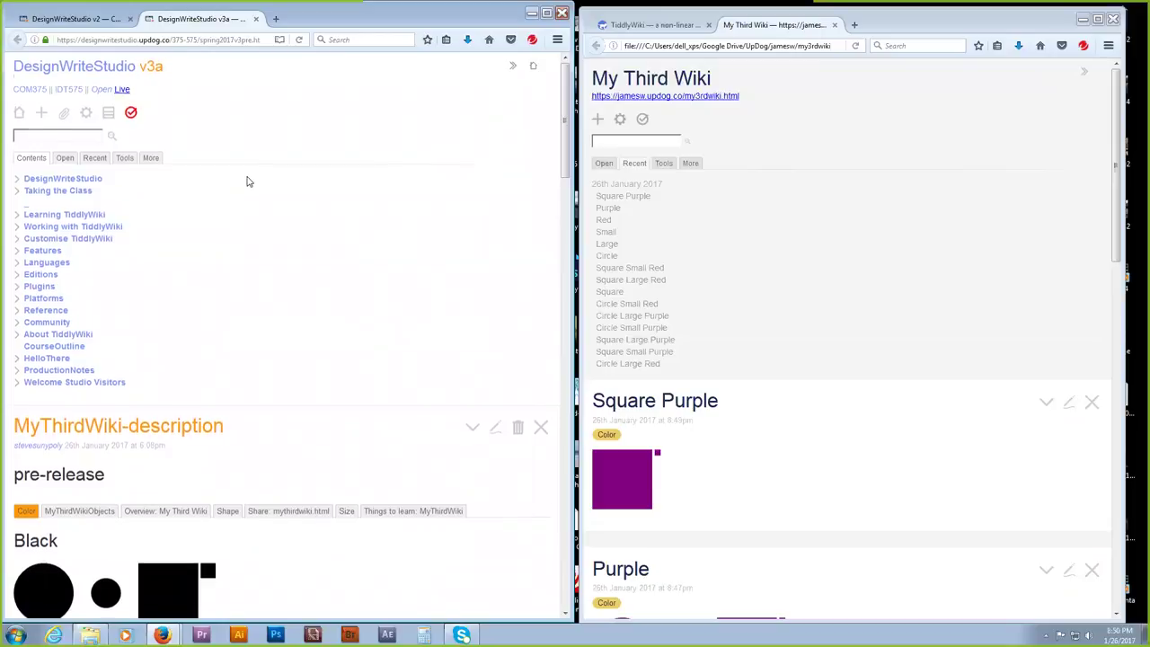
scroll(249, 181, "down", 10)
scroll(249, 181, "down", 3)
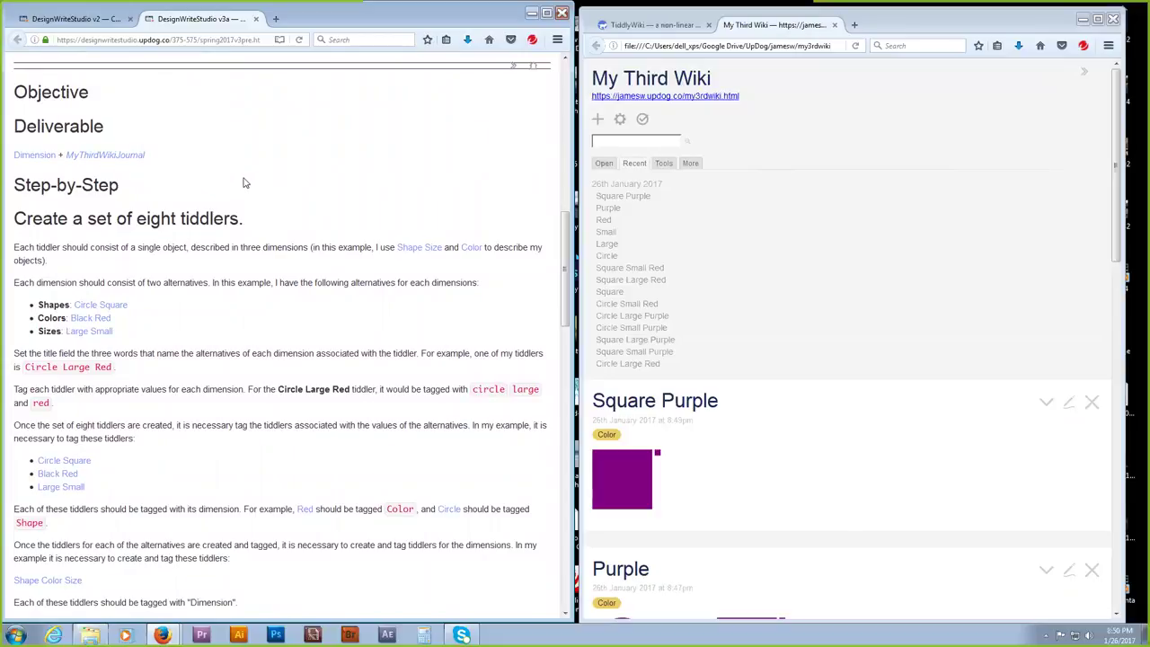
left_click(37, 156)
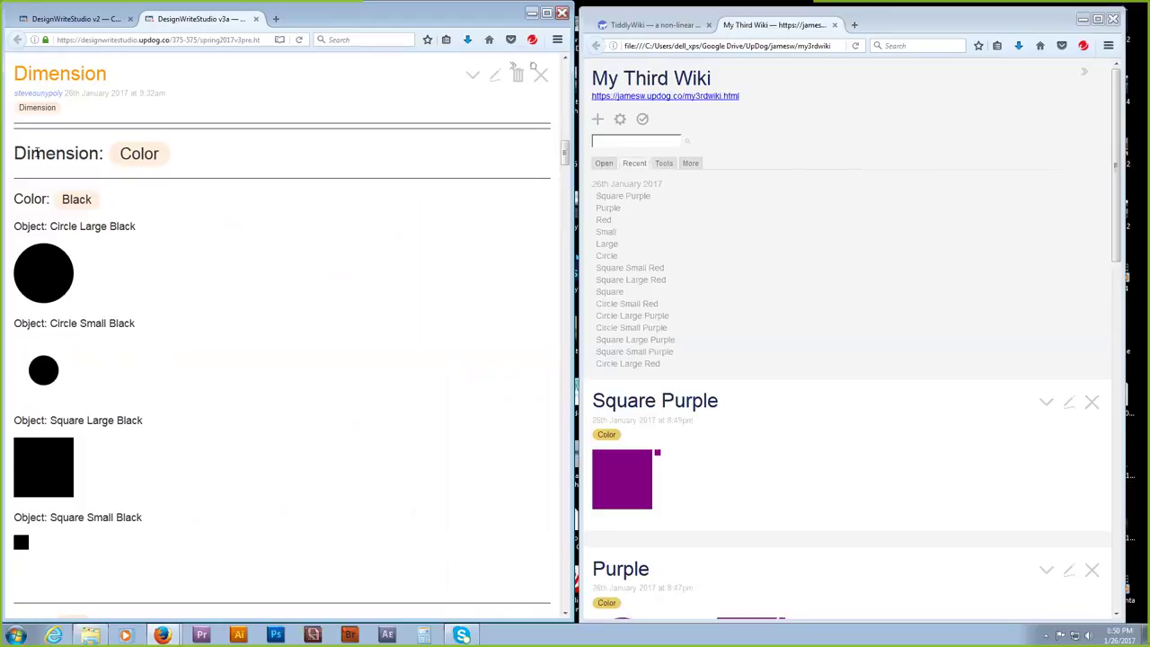
Inspect the Dimension tiddler's nested list code in edit mode, discard the draft, and review its rendered Color section.
left_click(493, 81)
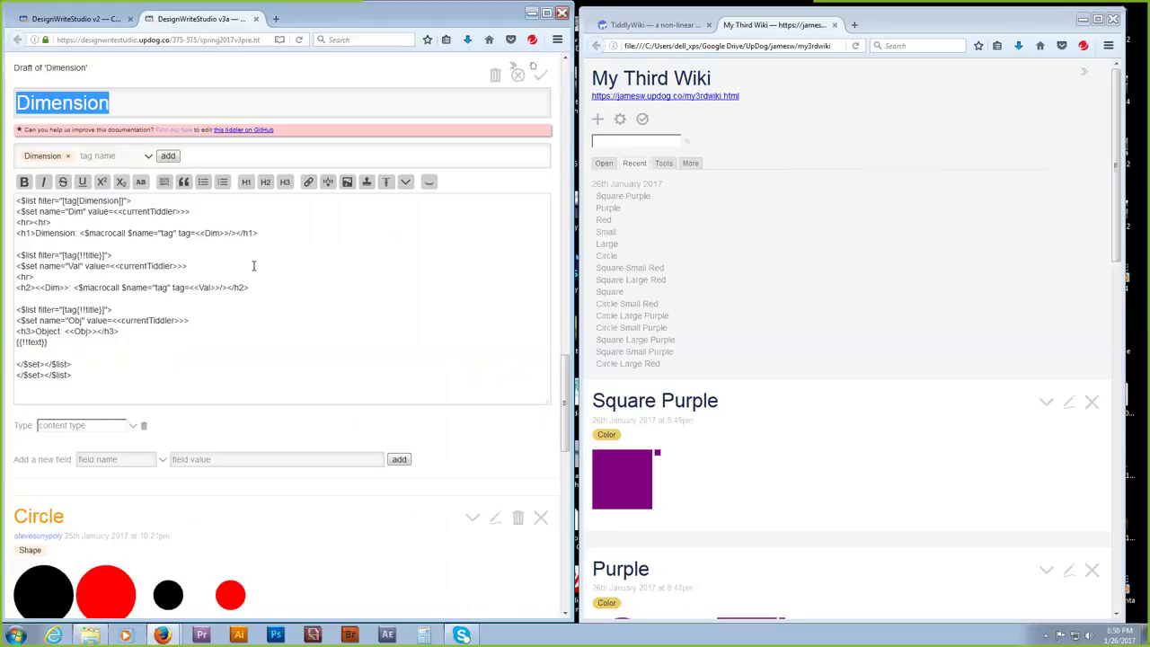
left_click(518, 77)
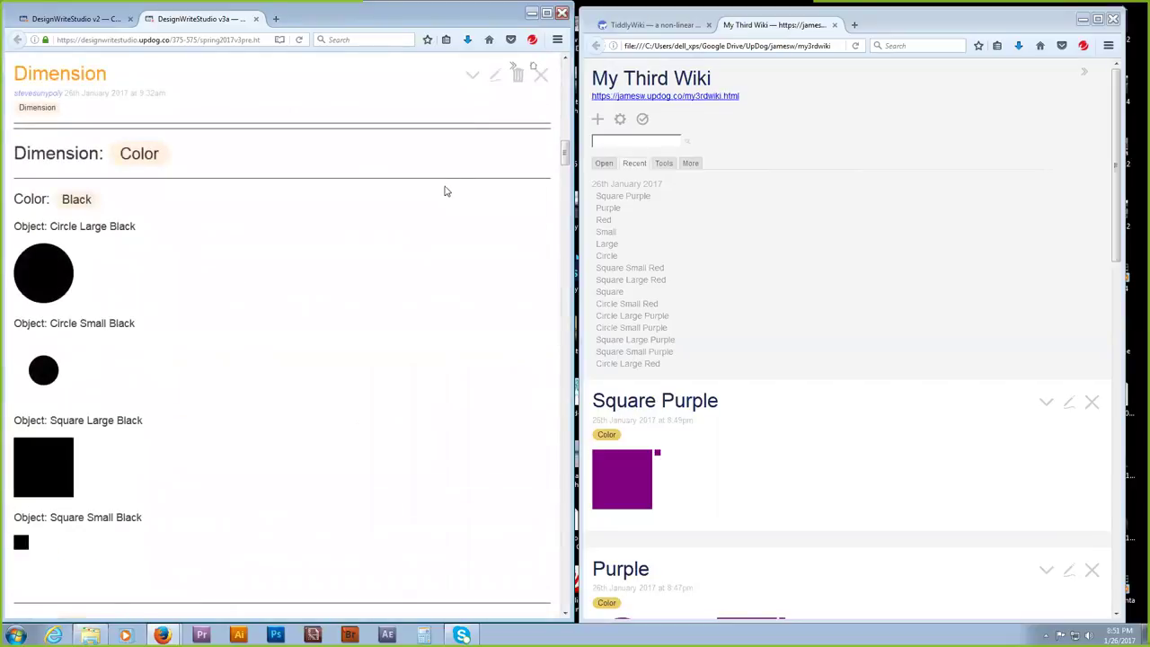
left_click(497, 80)
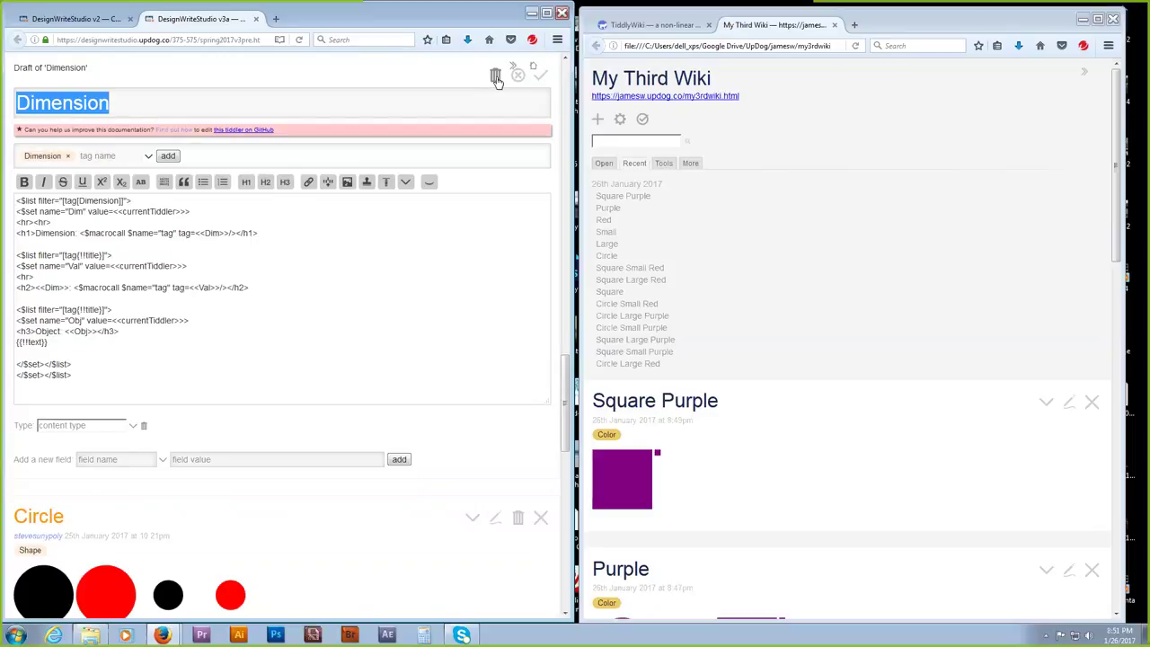
left_click(518, 77)
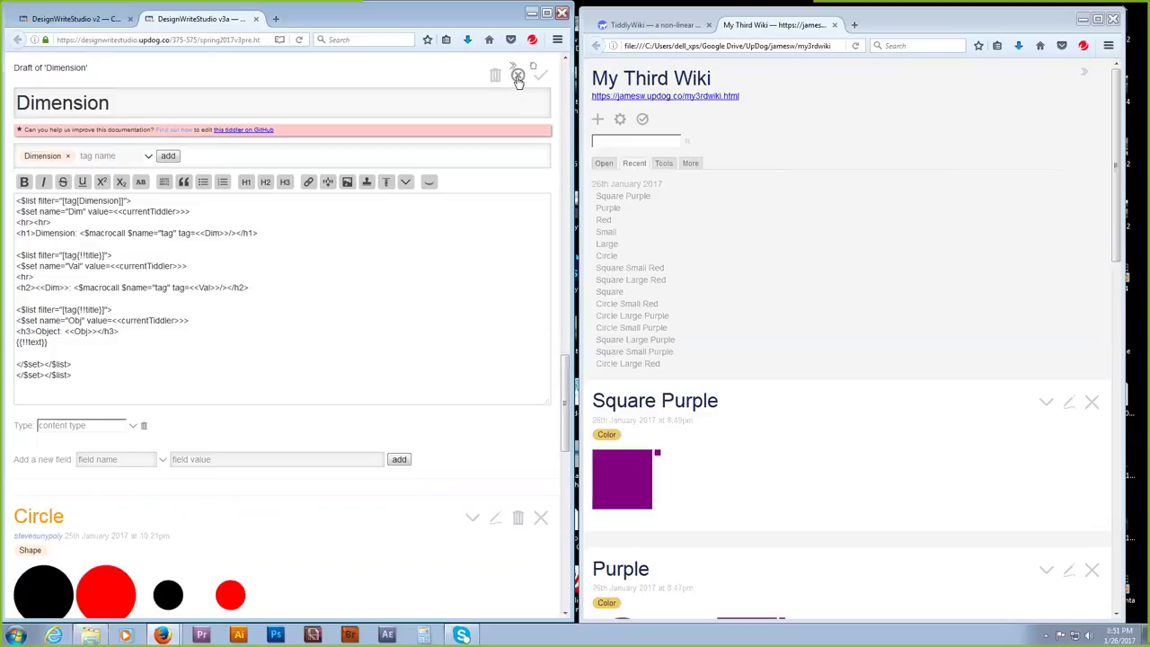
scroll(436, 146, "down", 4)
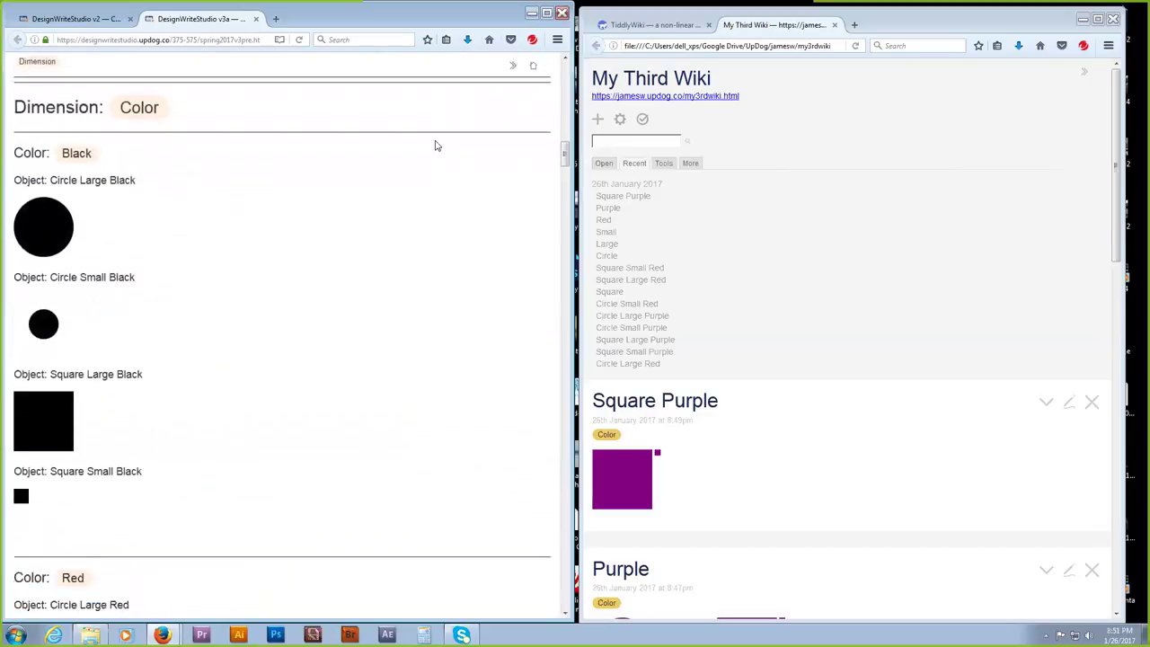
scroll(435, 145, "down", 3)
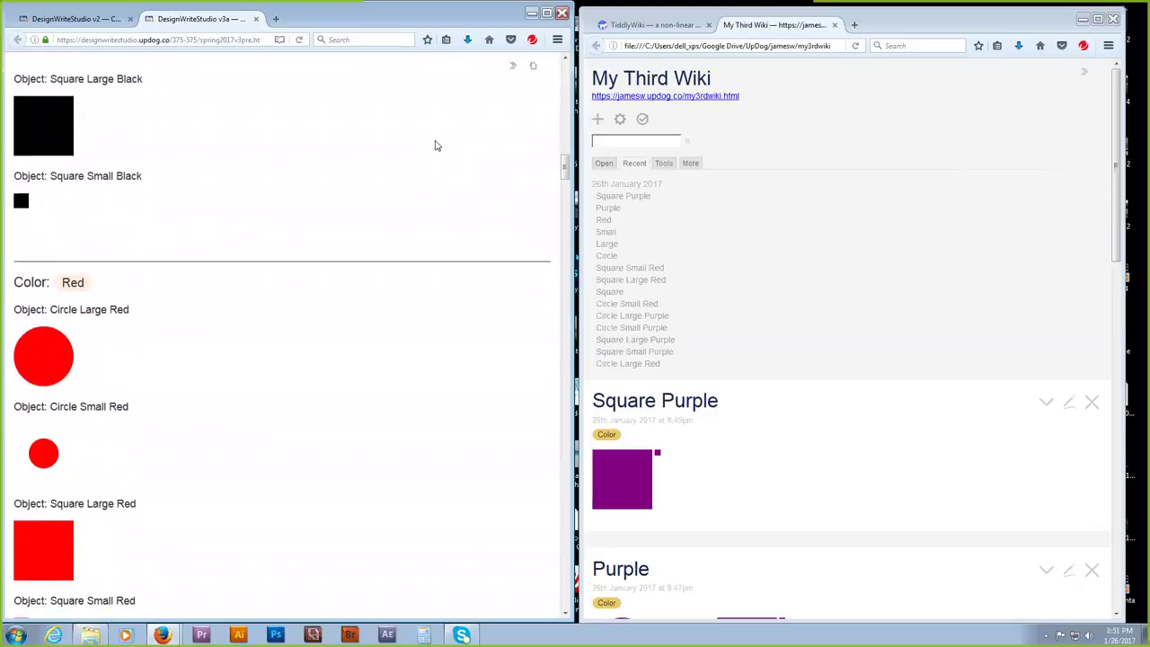
scroll(435, 144, "up", 3)
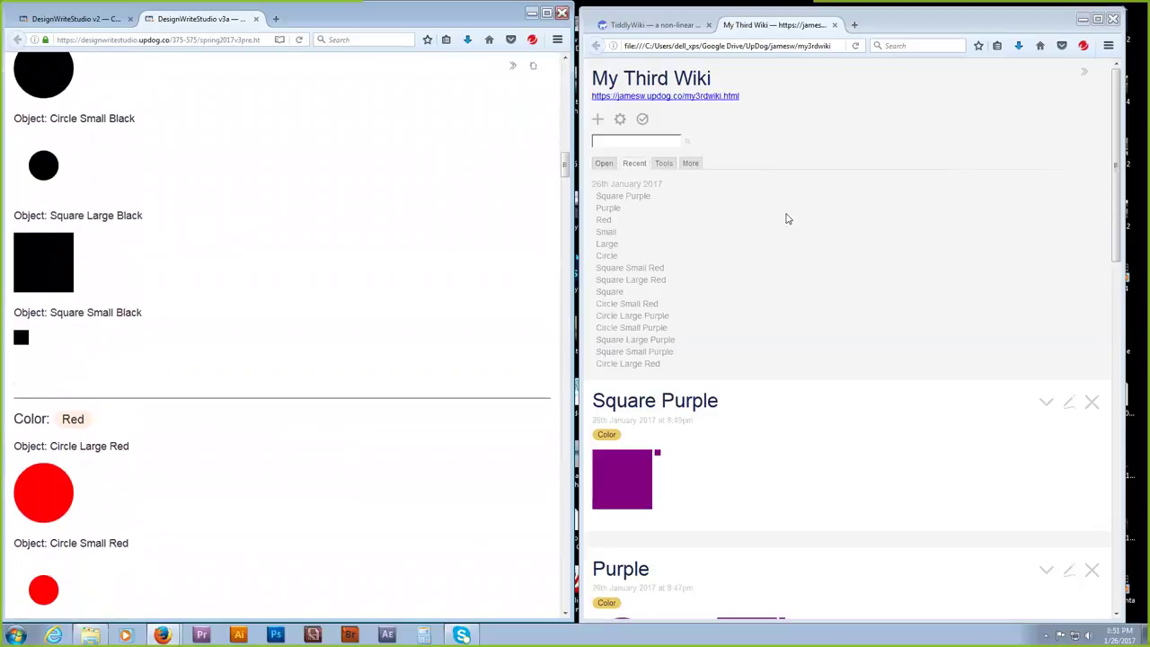
Start a new journal tiddler in My Third Wiki and ready its text area for writing.
left_click(814, 120)
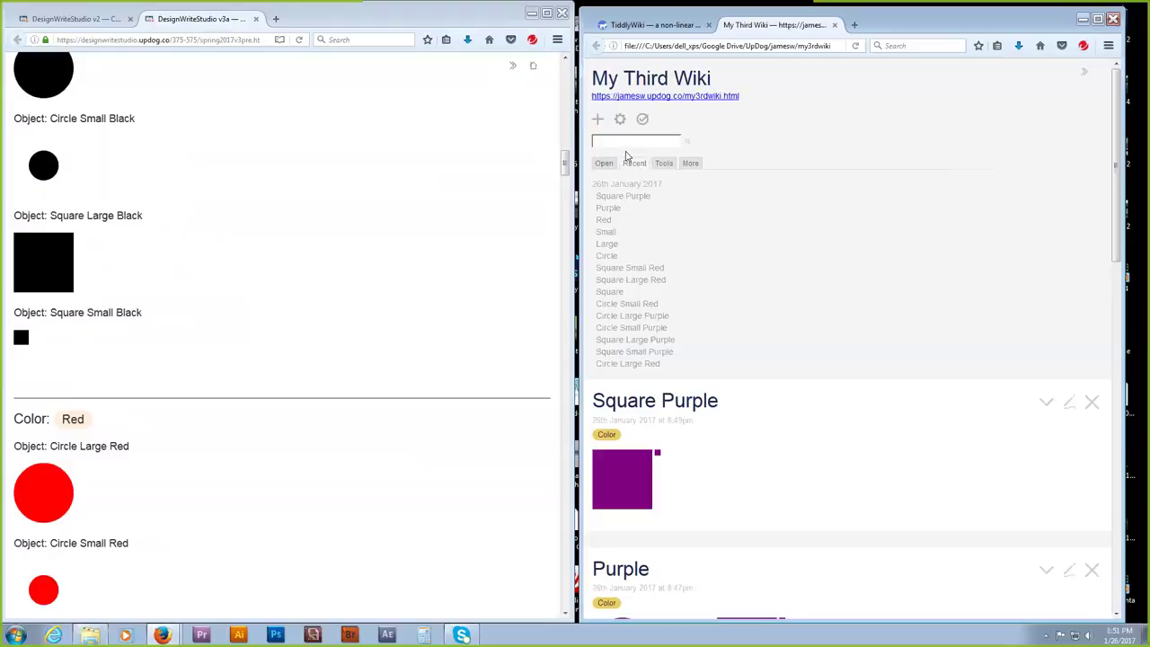
left_click(659, 165)
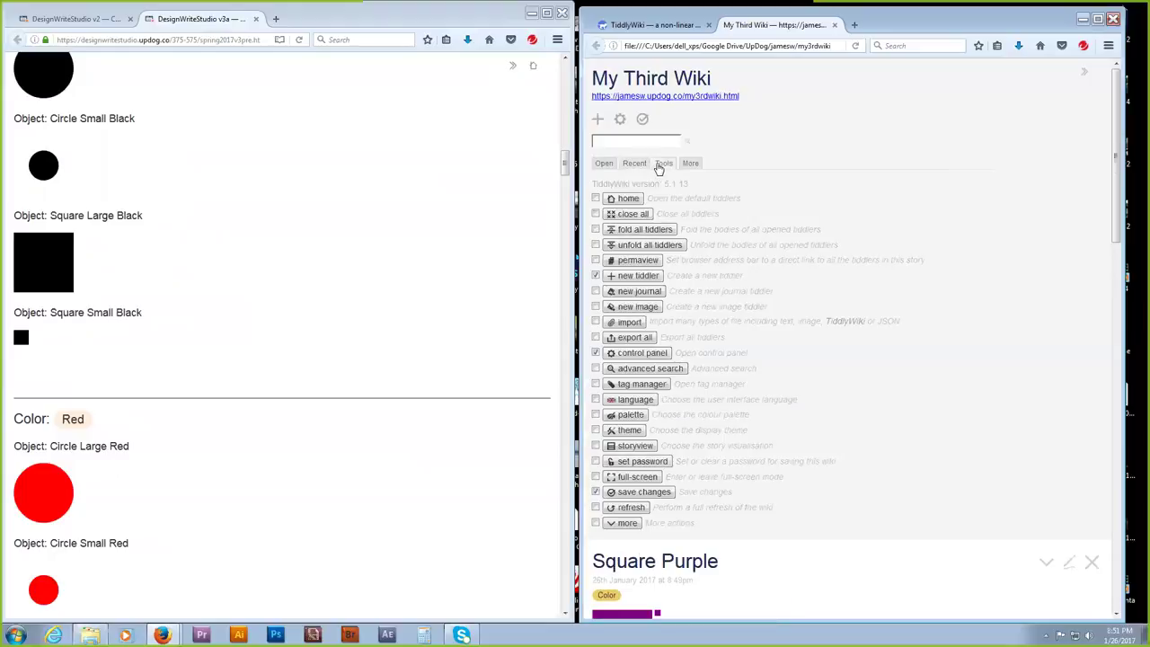
left_click(621, 277)
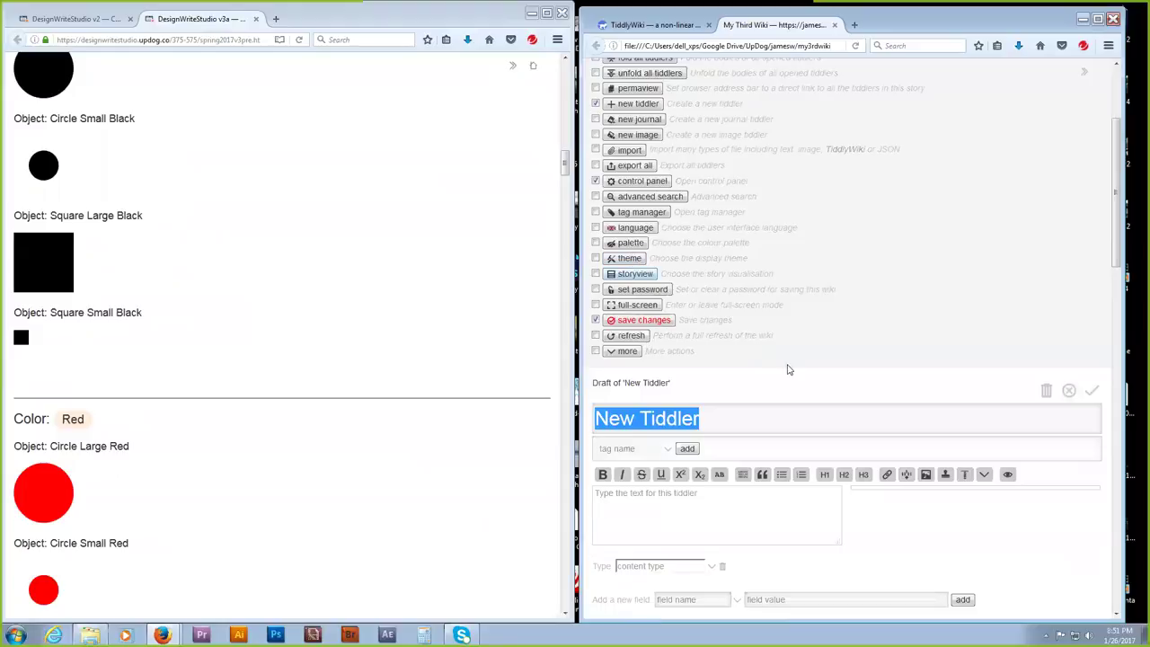
left_click(1069, 392)
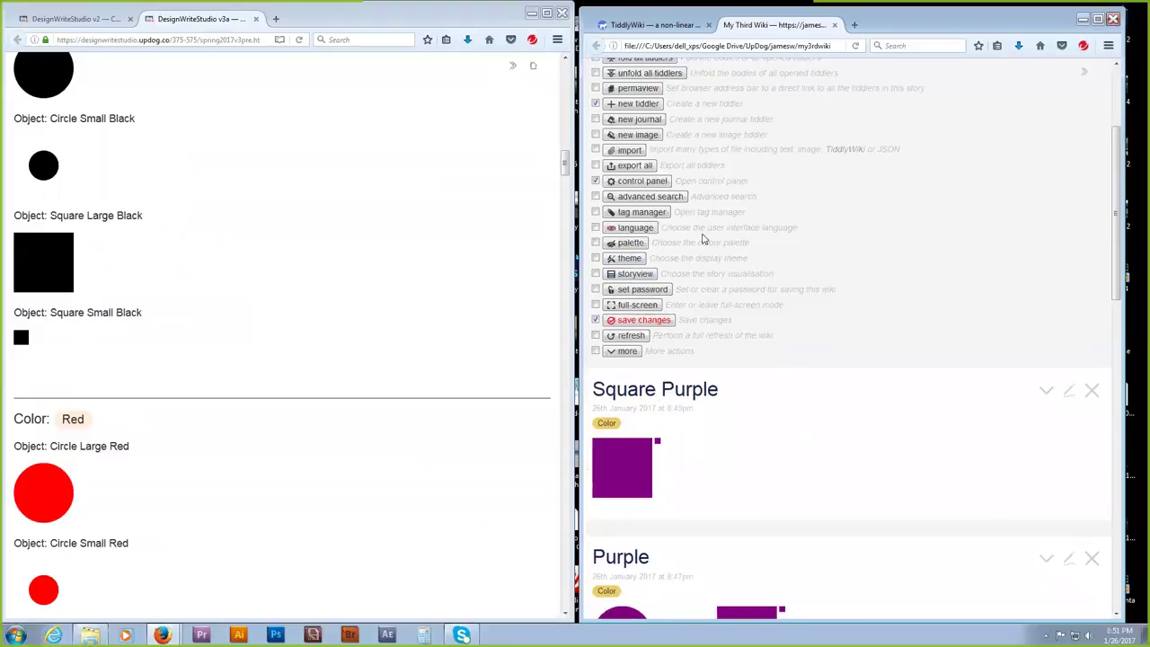
left_click(636, 122)
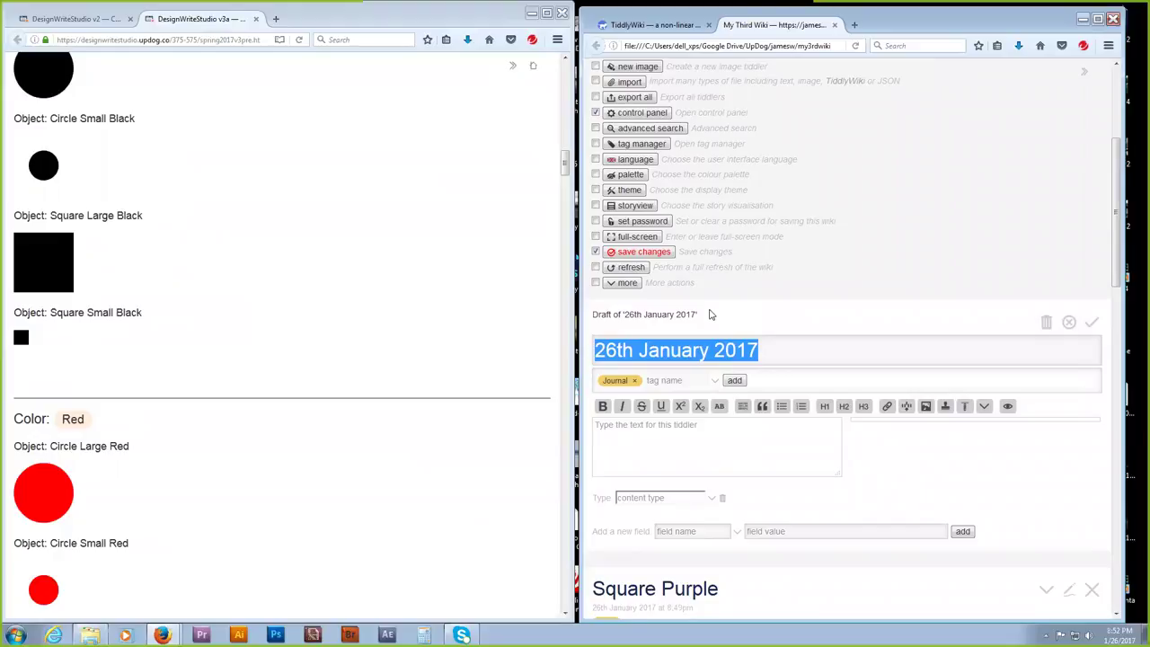
scroll(710, 314, "down", 1)
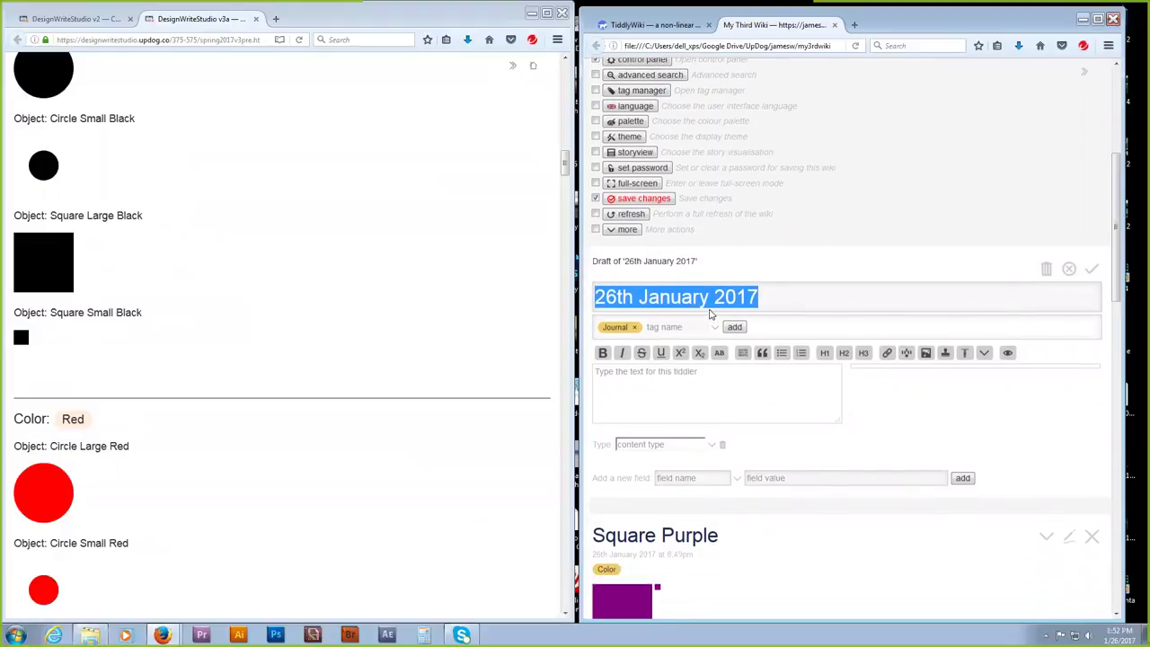
left_click(669, 356)
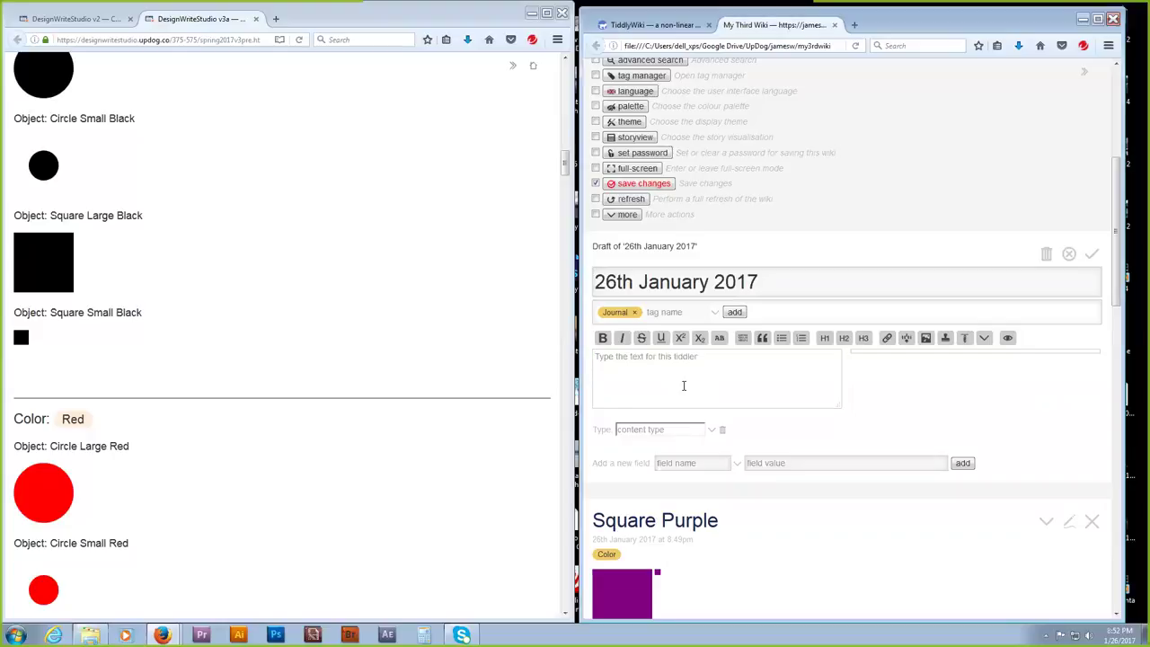
left_click(683, 385)
Examine the rendered dimension listings in DesignWriteStudio, including the circle and square objects grouped under Shape.
scroll(465, 375, "down", 10)
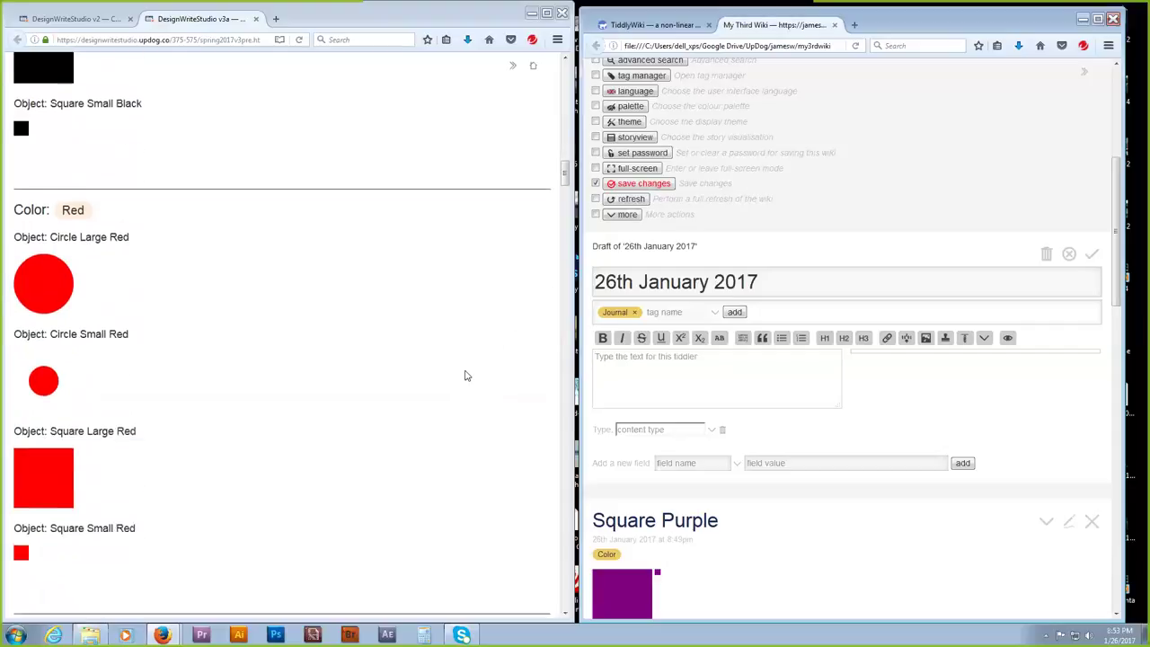
scroll(469, 382, "down", 20)
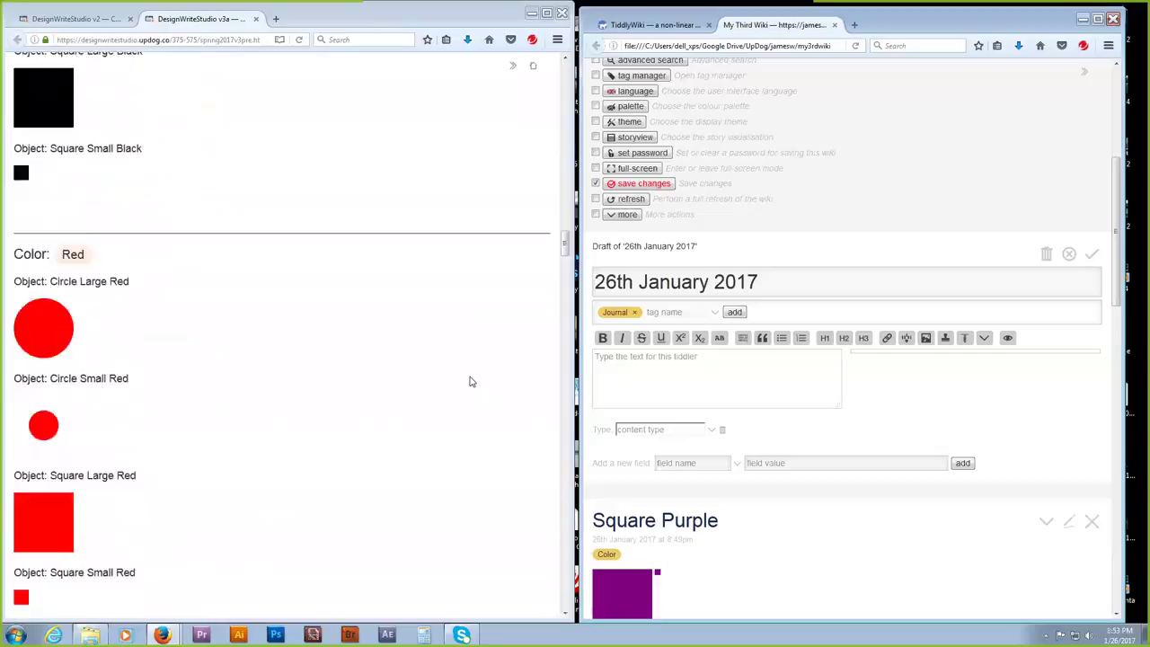
scroll(468, 381, "down", 20)
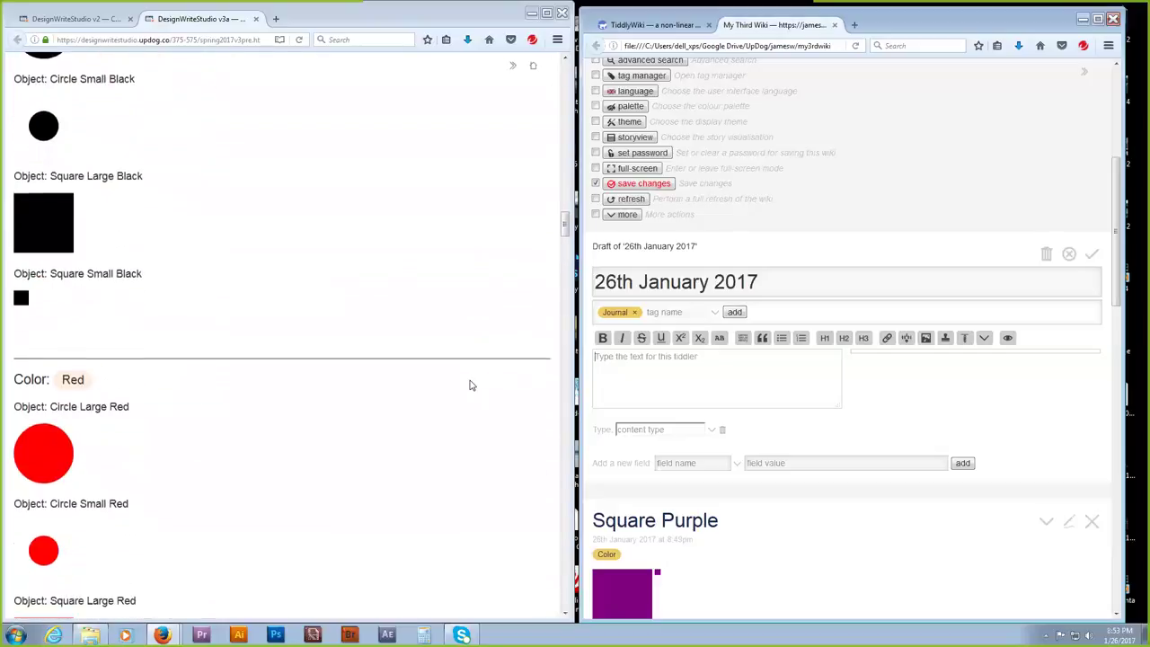
scroll(468, 384, "down", 15)
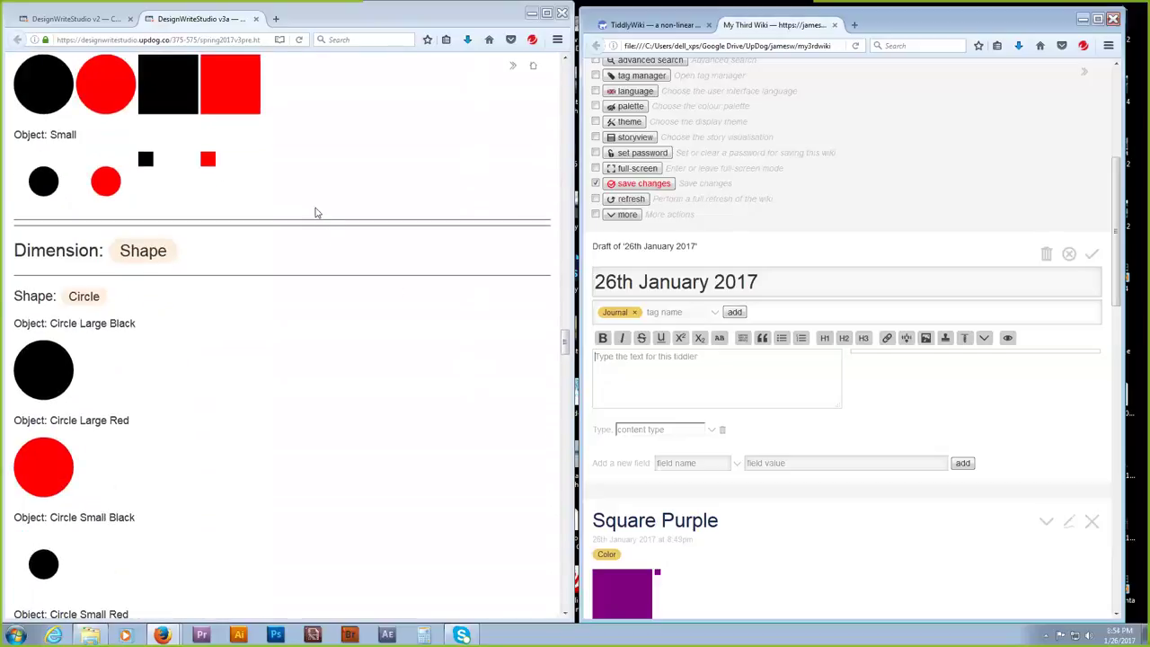
scroll(482, 180, "up", 5)
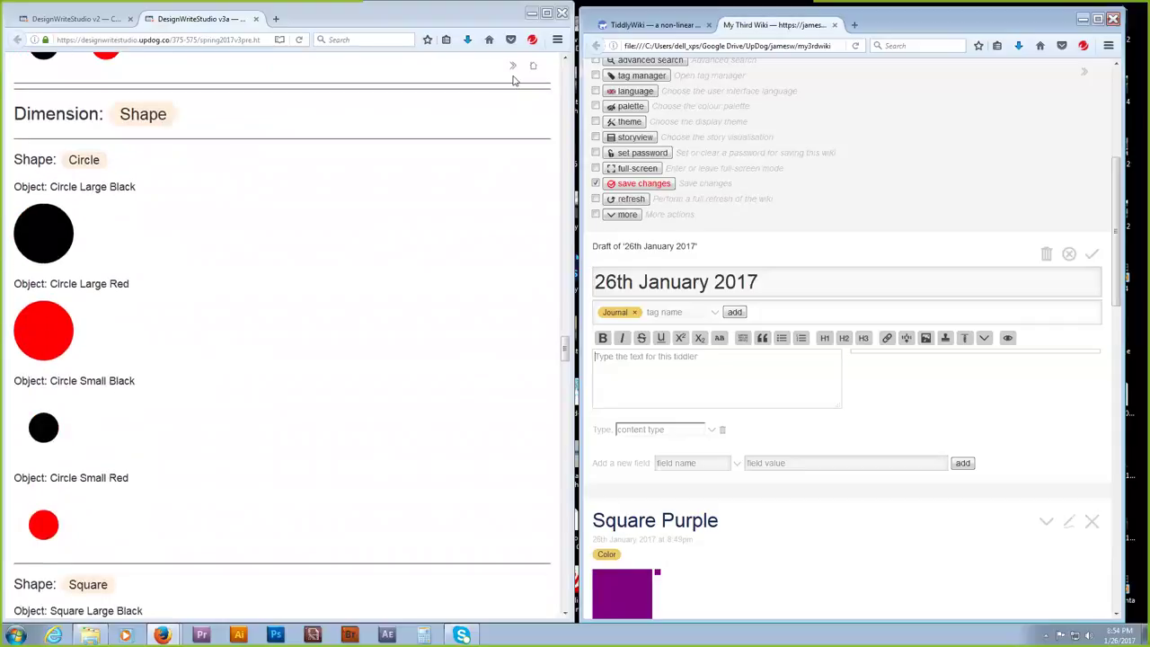
scroll(472, 148, "down", 4)
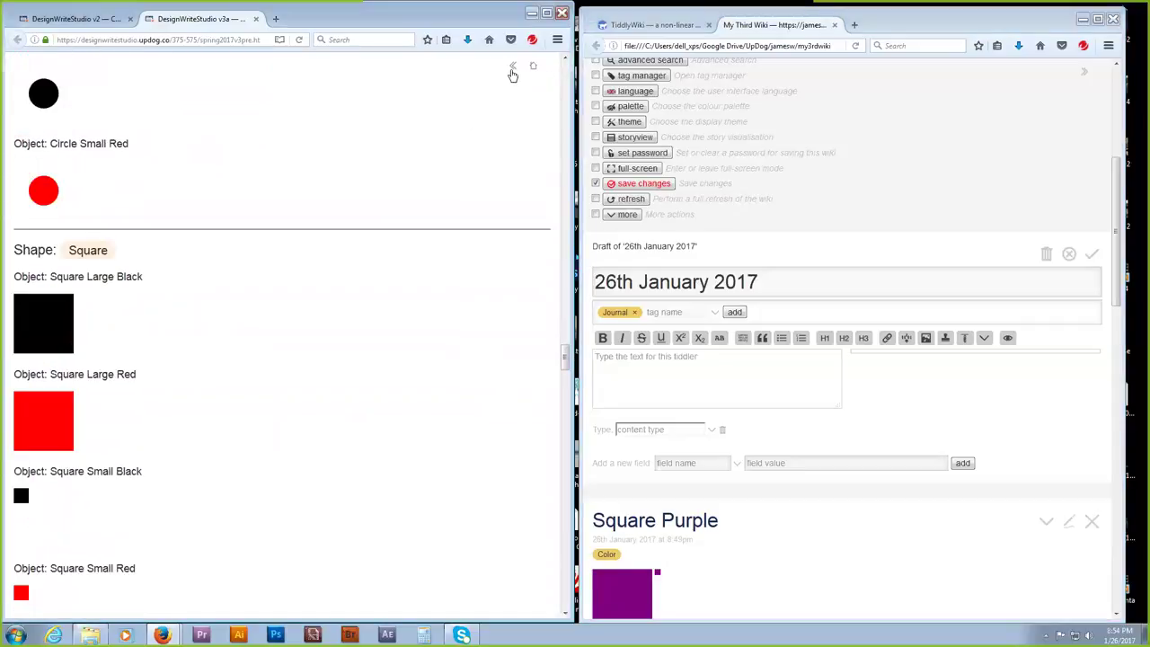
scroll(523, 76, "up", 4)
Maximize the DesignWriteStudio window, search for "tri", and open Triangle Large Black in edit mode with its preview shown.
left_click(546, 14)
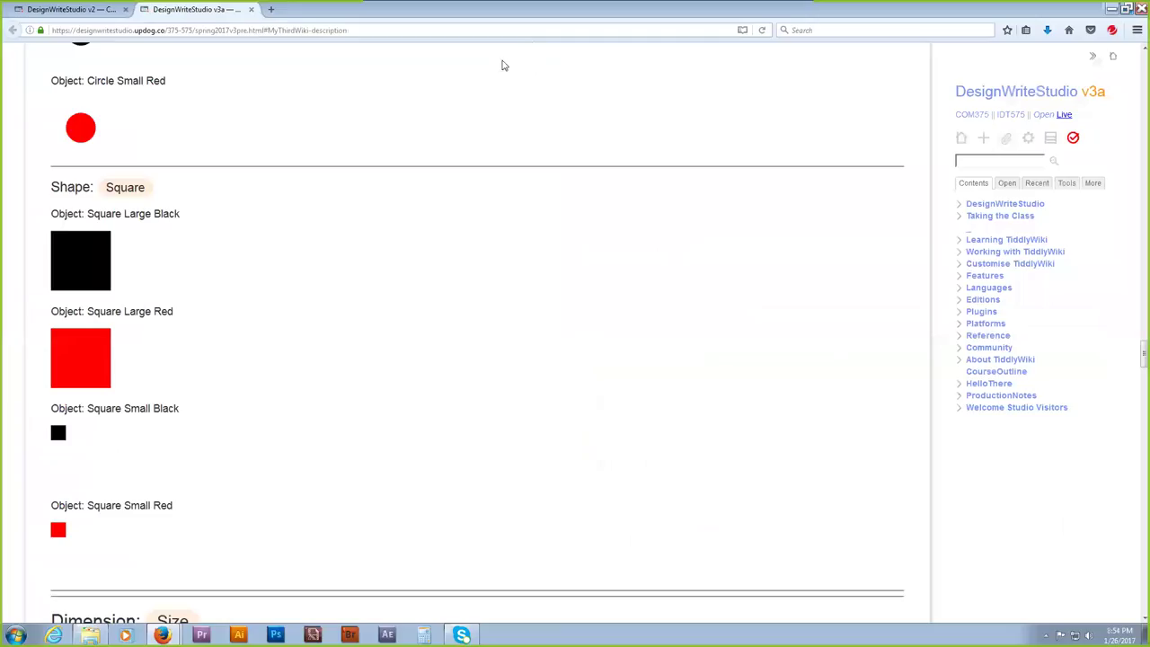
left_click(964, 161)
type("tri")
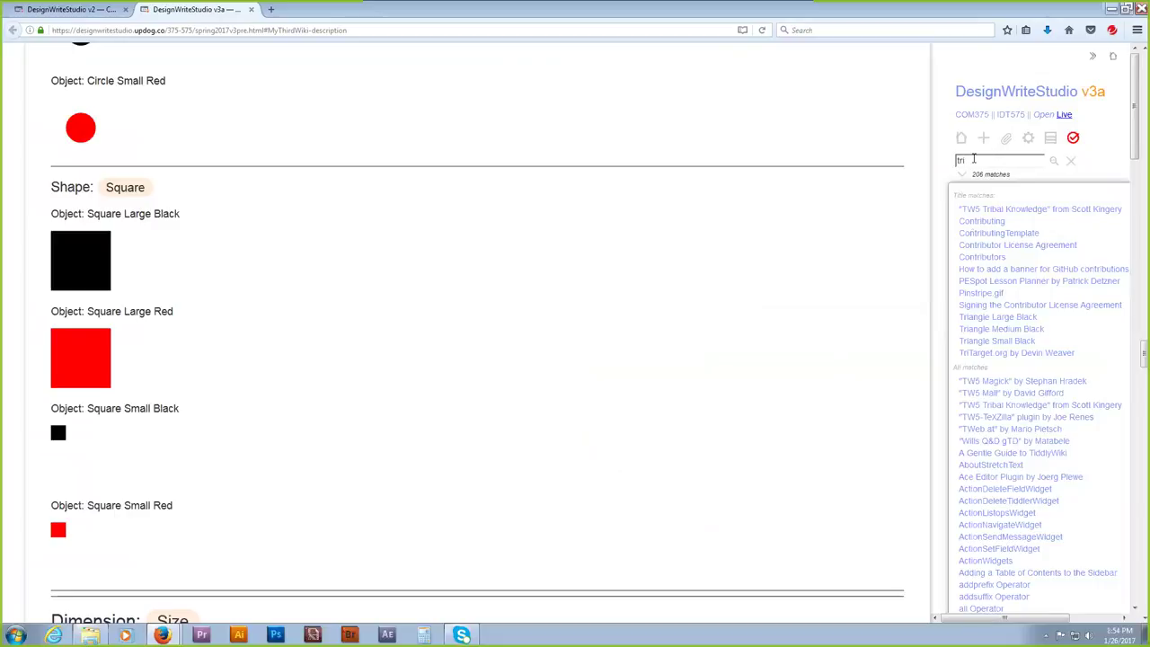
left_click(999, 319)
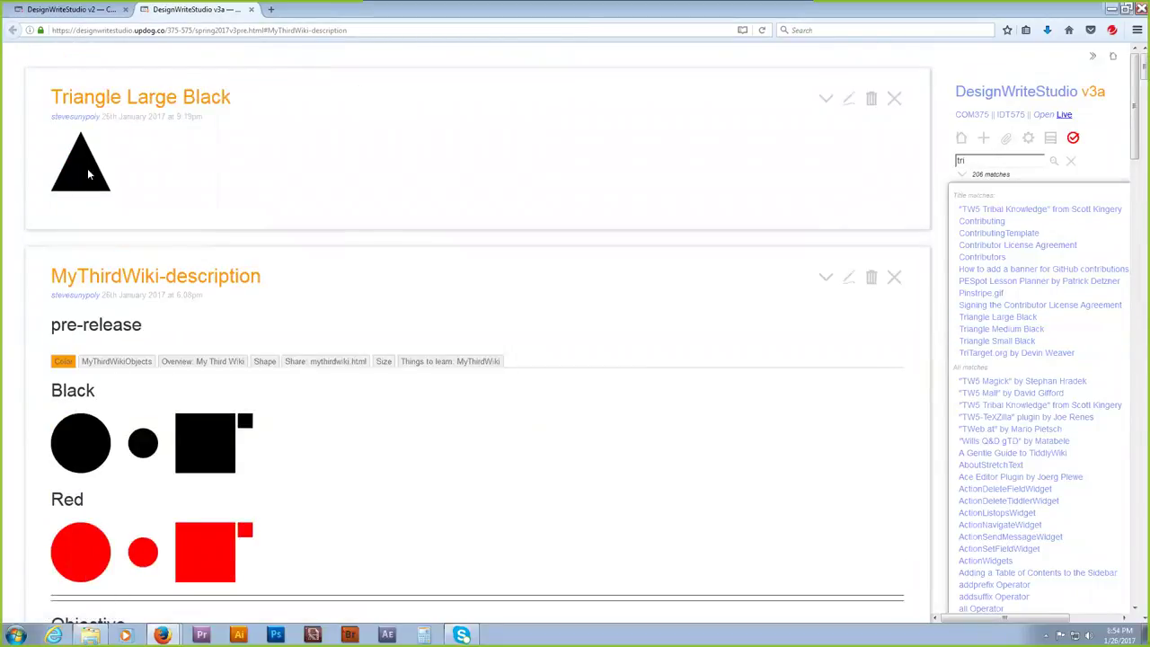
left_click(850, 105)
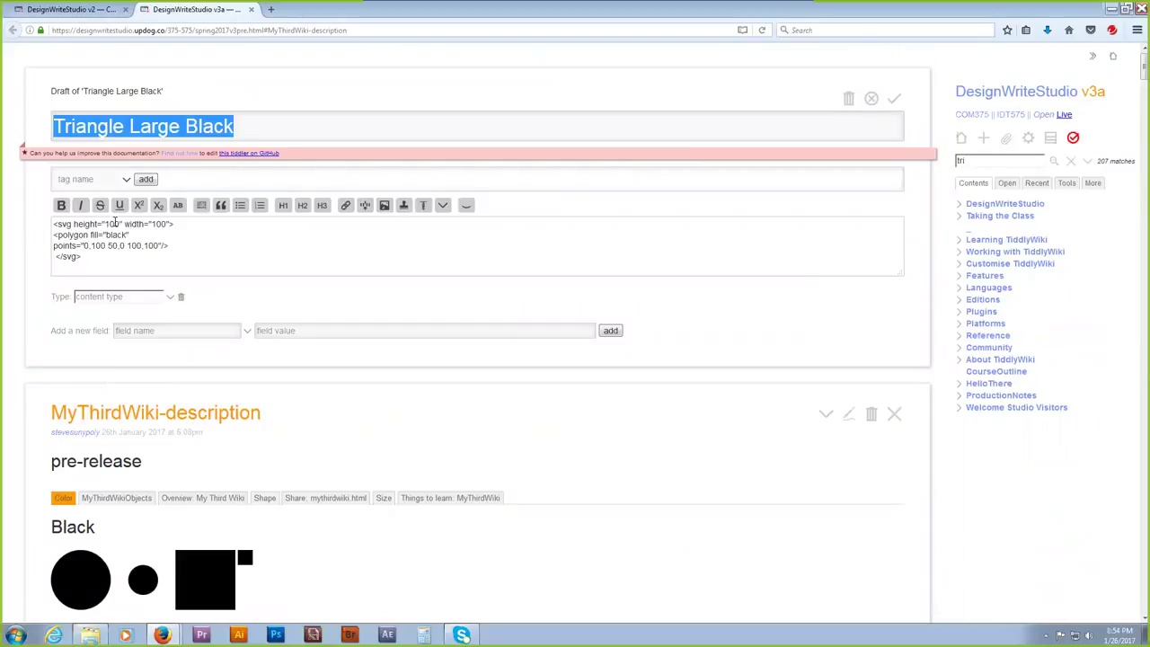
left_click(465, 205)
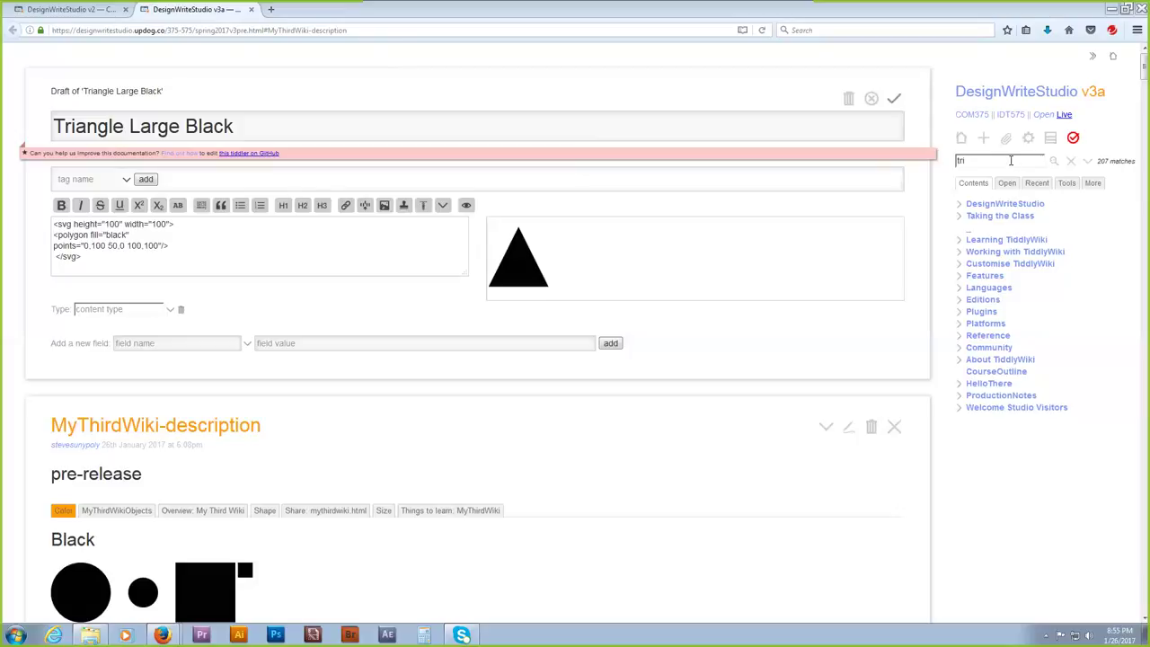
Search for "small" and open the Triangle Small Black tiddler in edit mode to view its SVG polygon code.
left_click(972, 162)
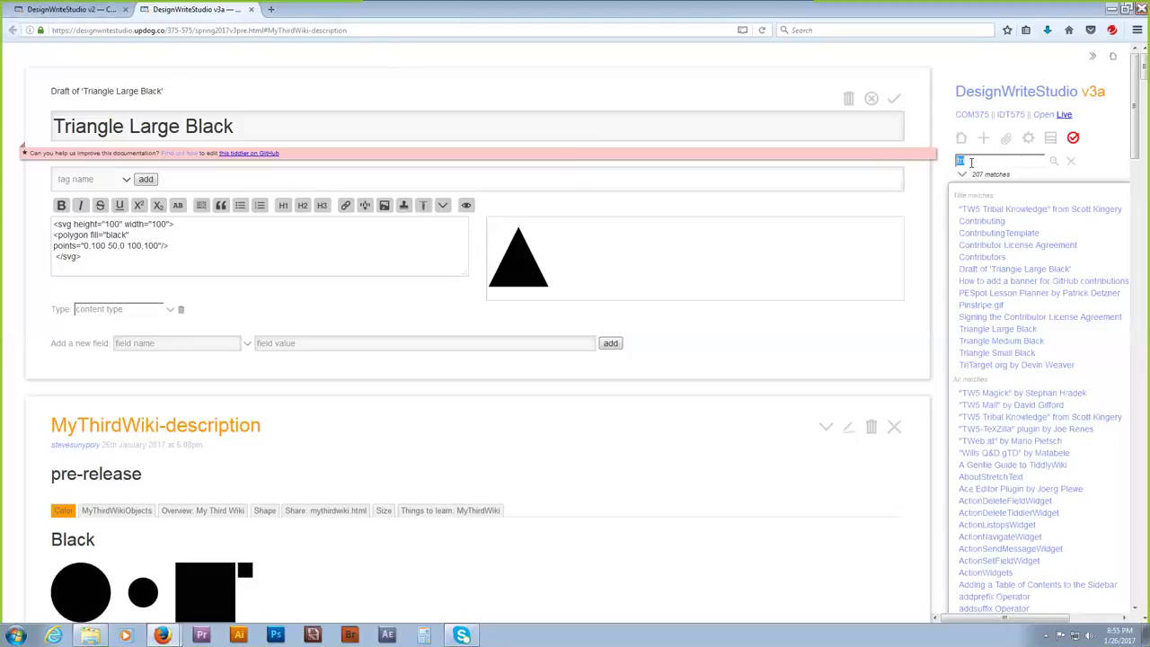
type("small")
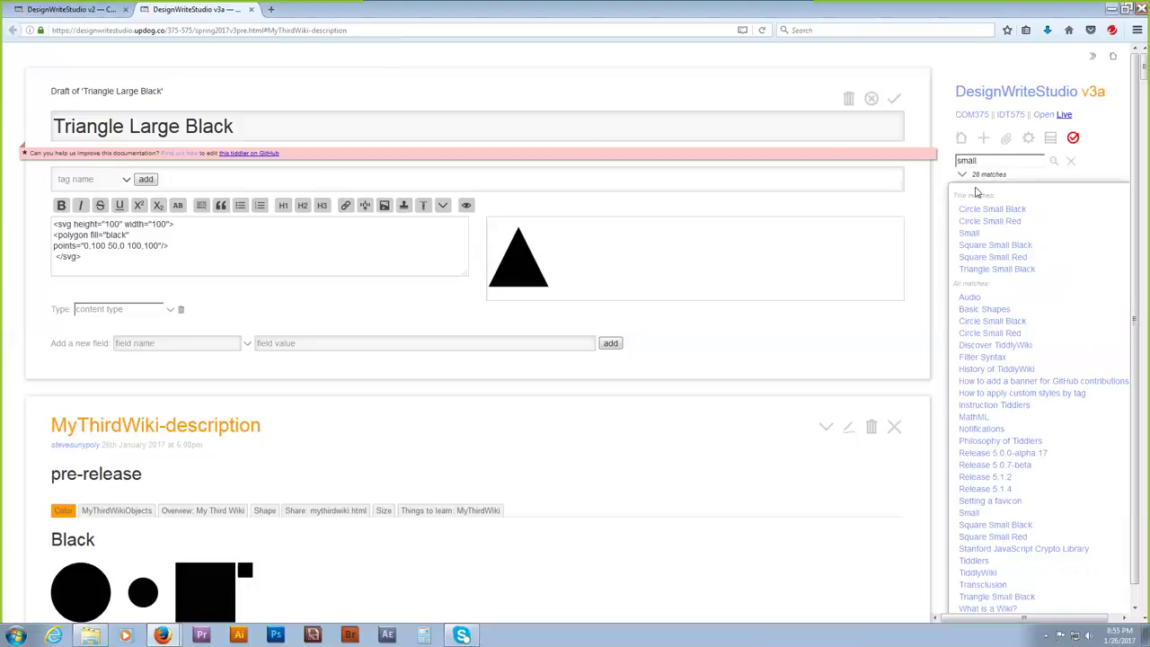
left_click(981, 269)
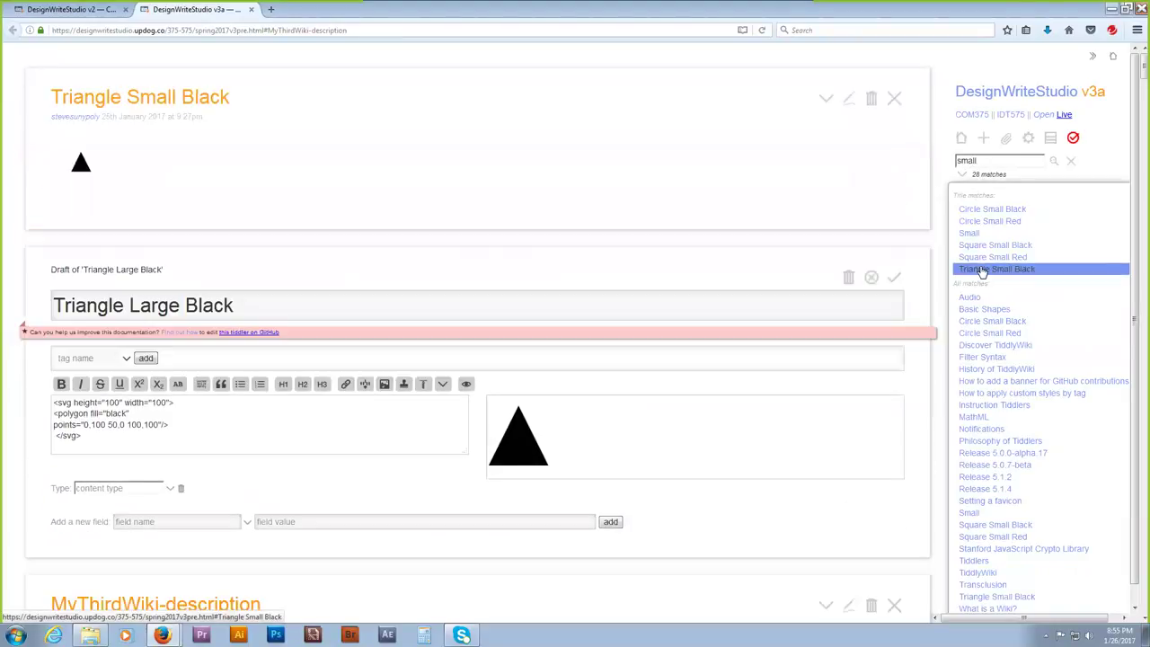
left_click(849, 99)
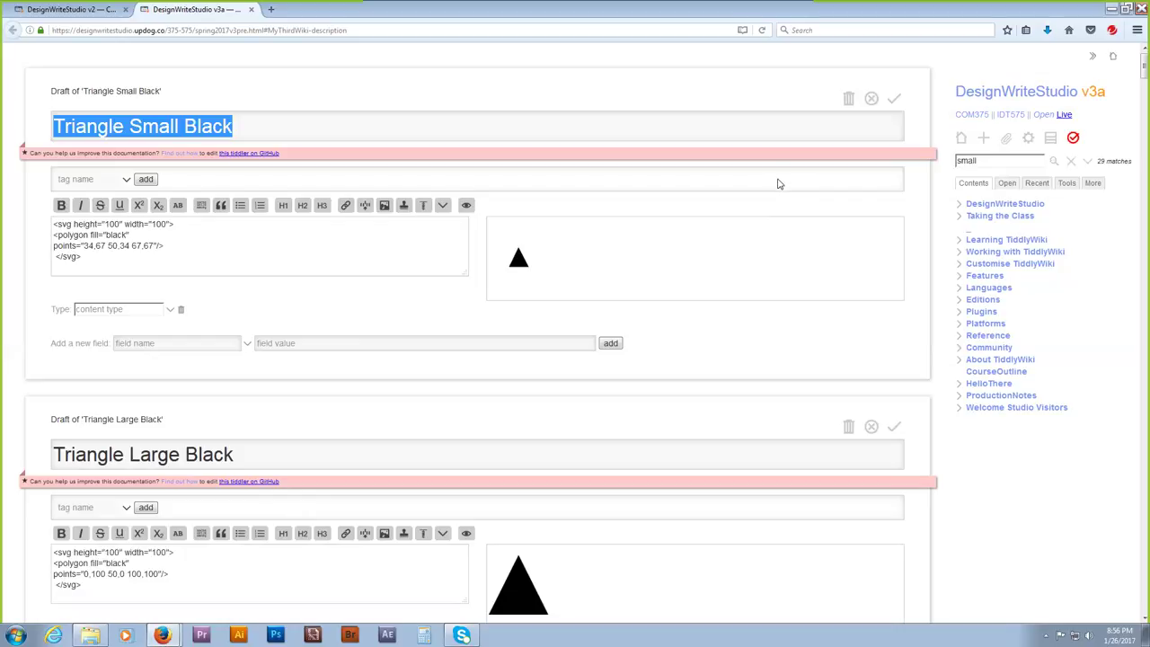
Search the wiki for an ellipse shape tiddler using "oval" and "elli", and dismiss the results list.
double_click(991, 160)
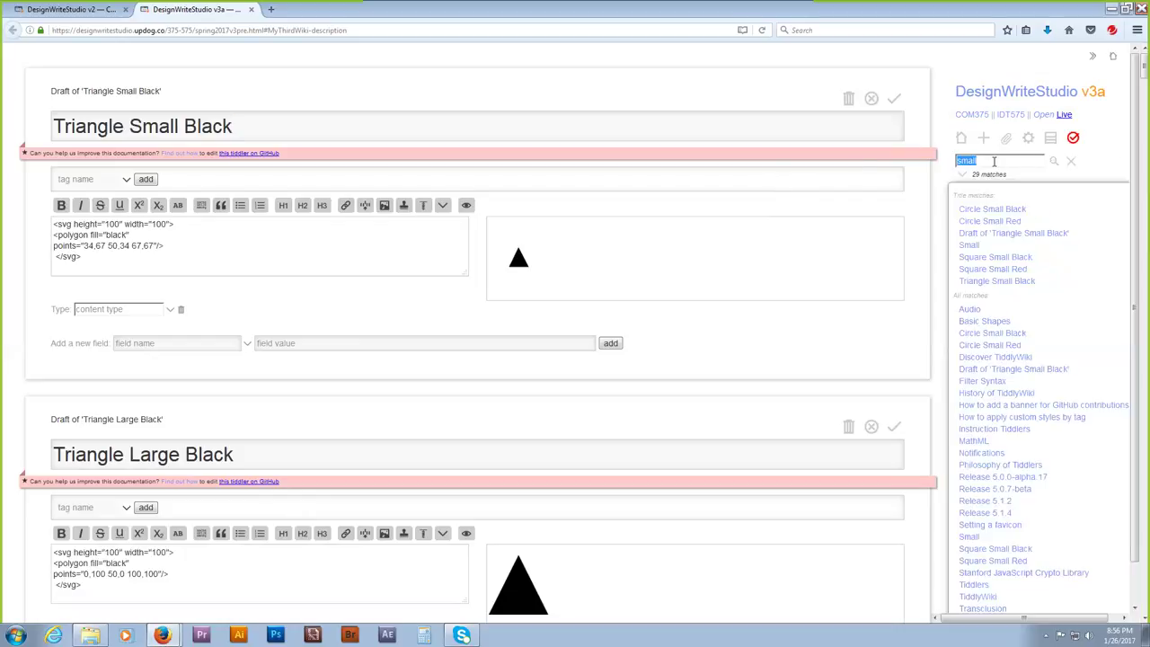
type("oval")
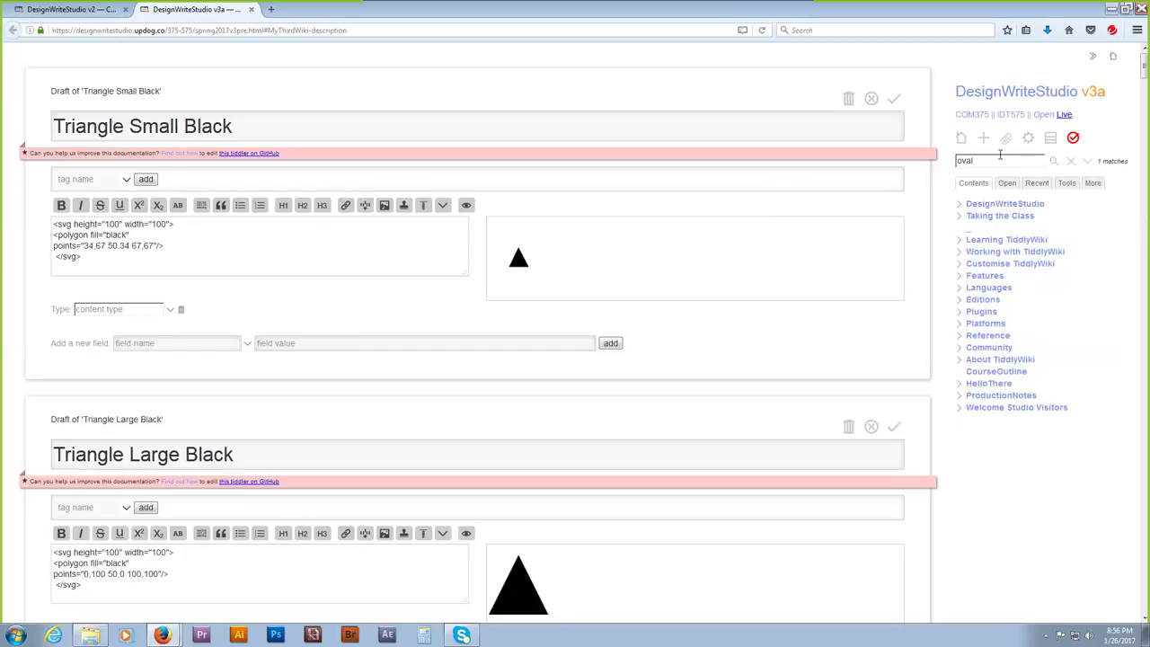
left_click_drag(999, 160, 947, 164)
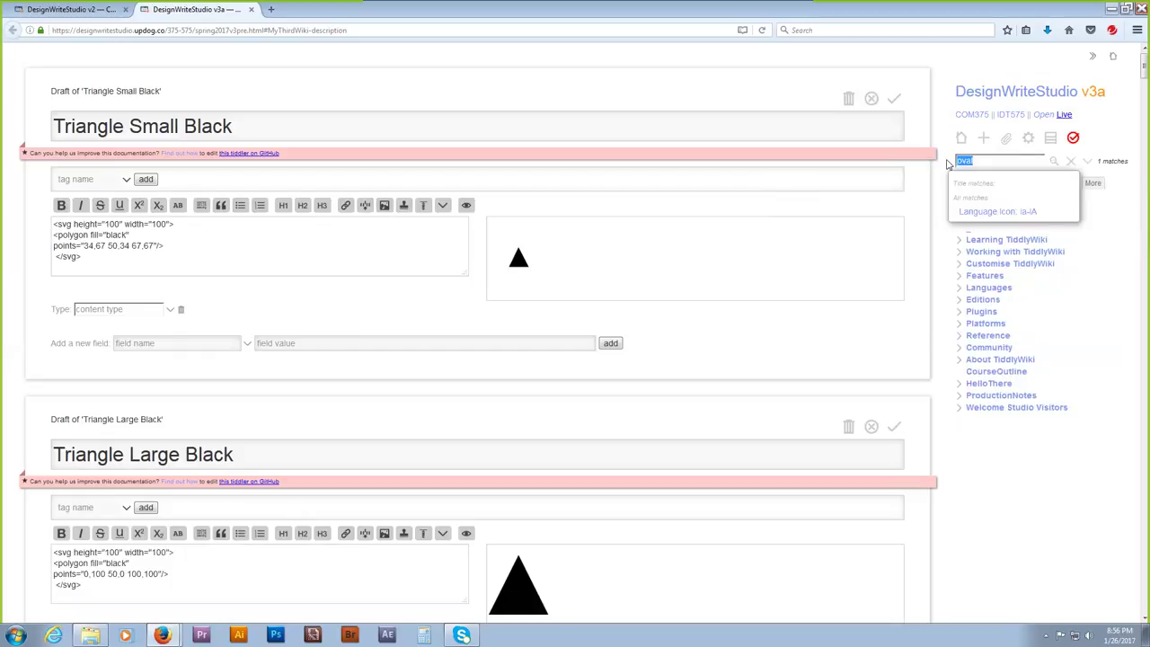
type("el")
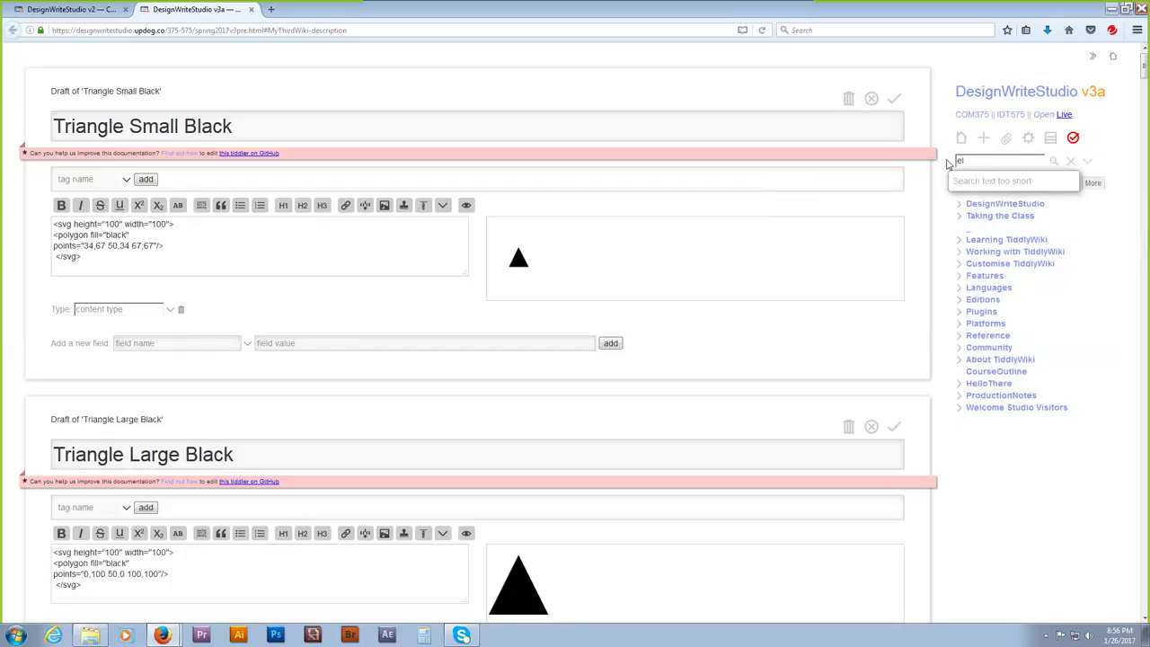
type("l")
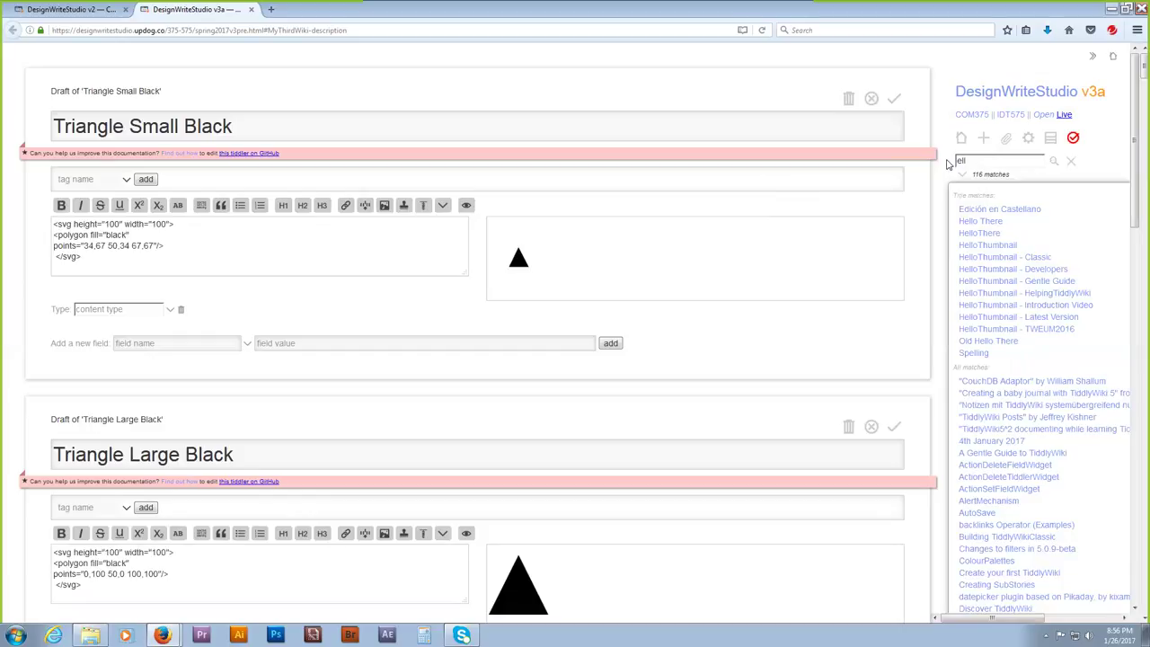
type("i")
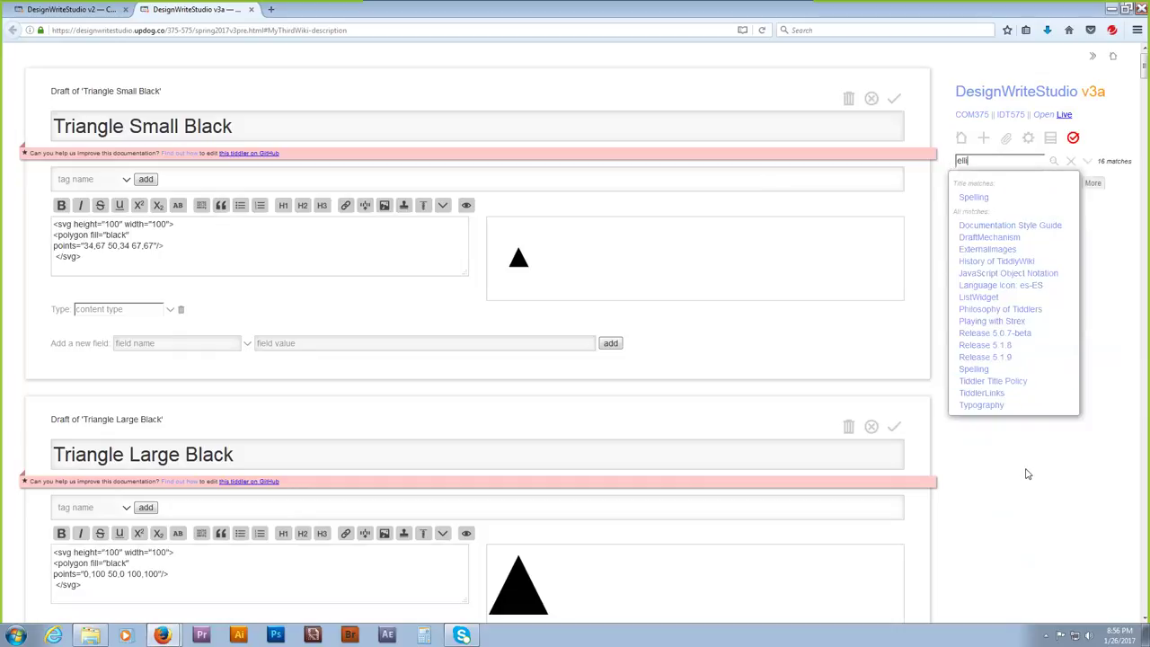
left_click(1046, 373)
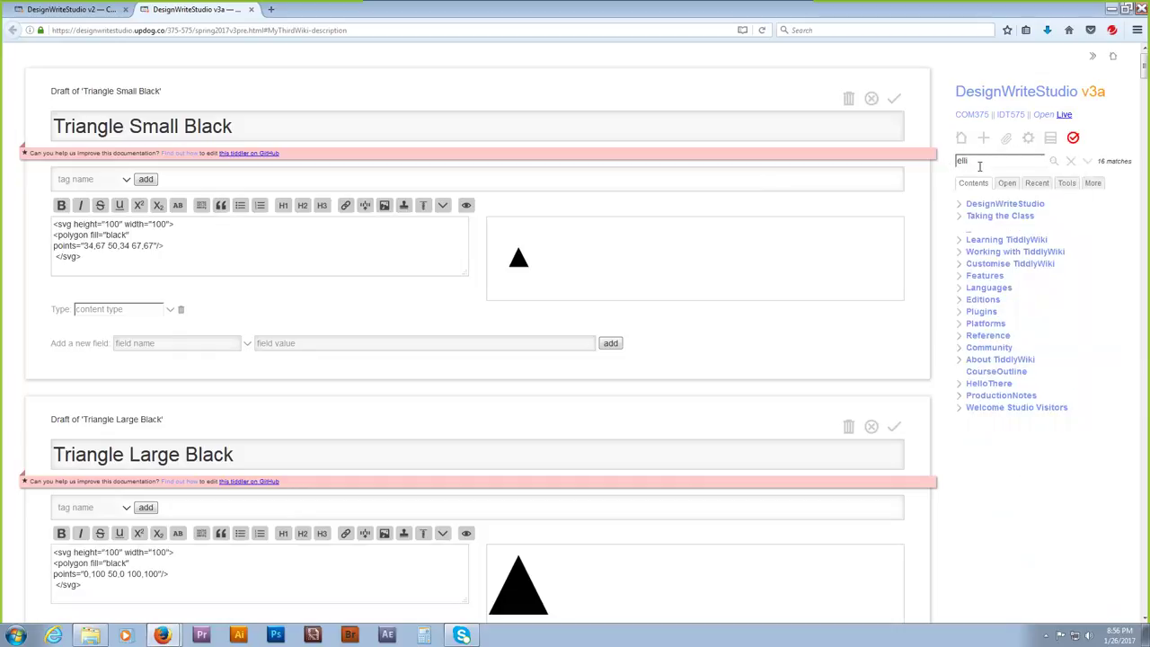